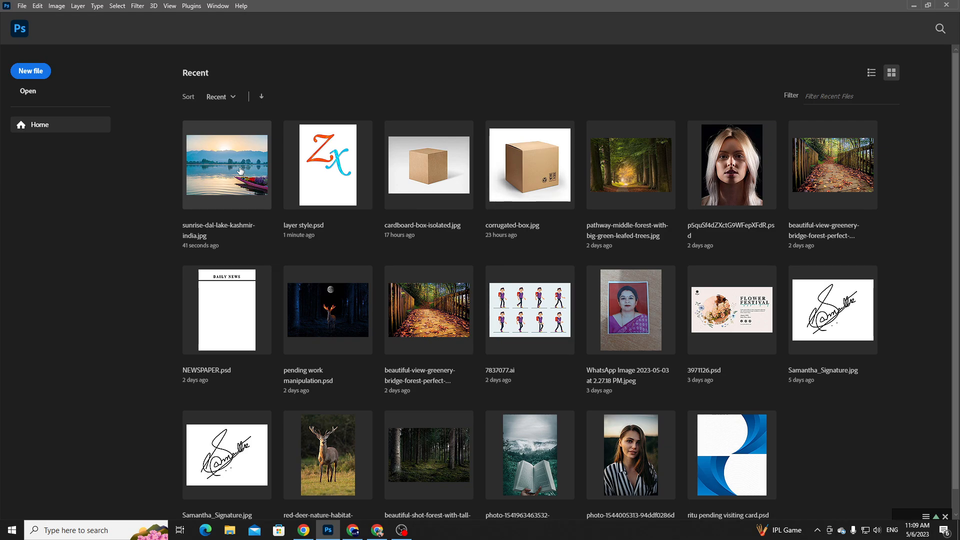
Switch to Chrome, search Google for "dslr lens for mobile" and show the image results.
click(377, 530)
click(154, 25)
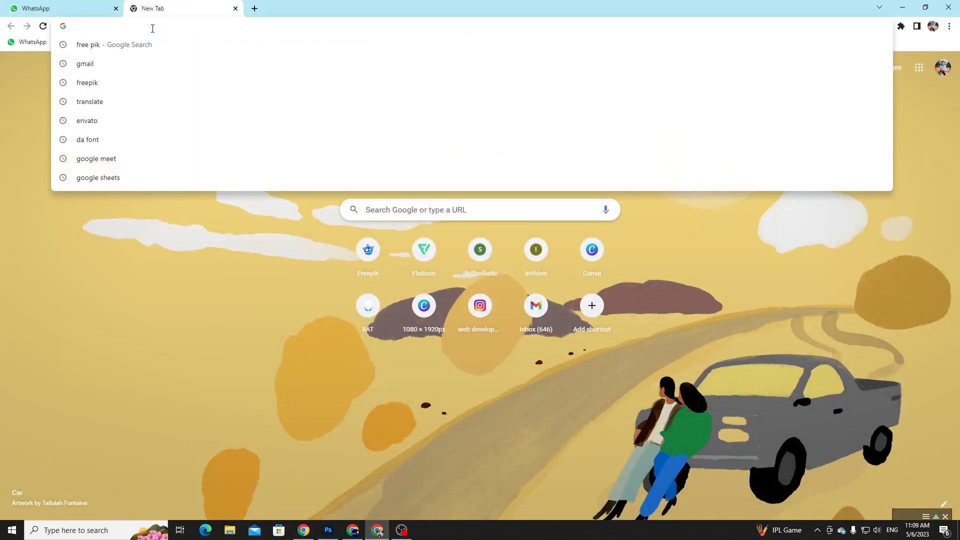
text(ds)
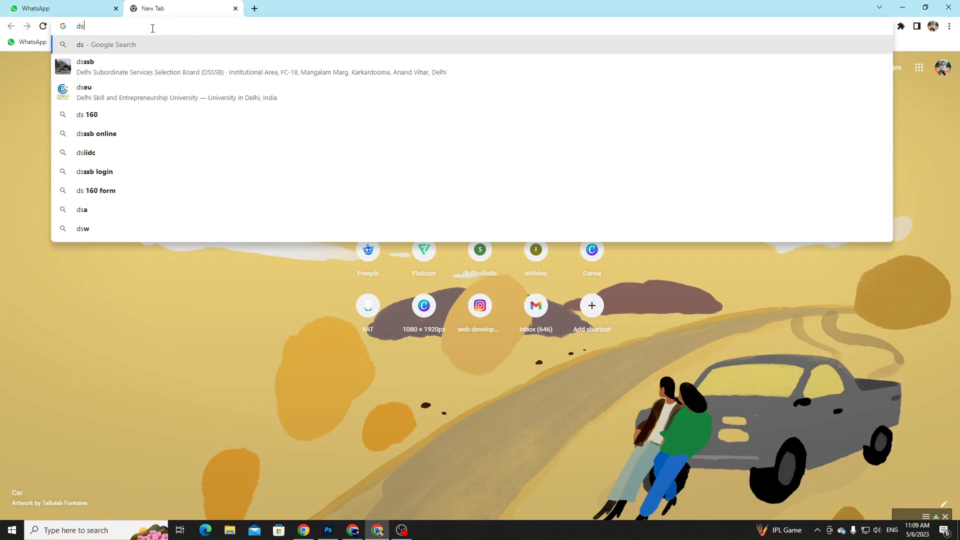
text(lr ns)
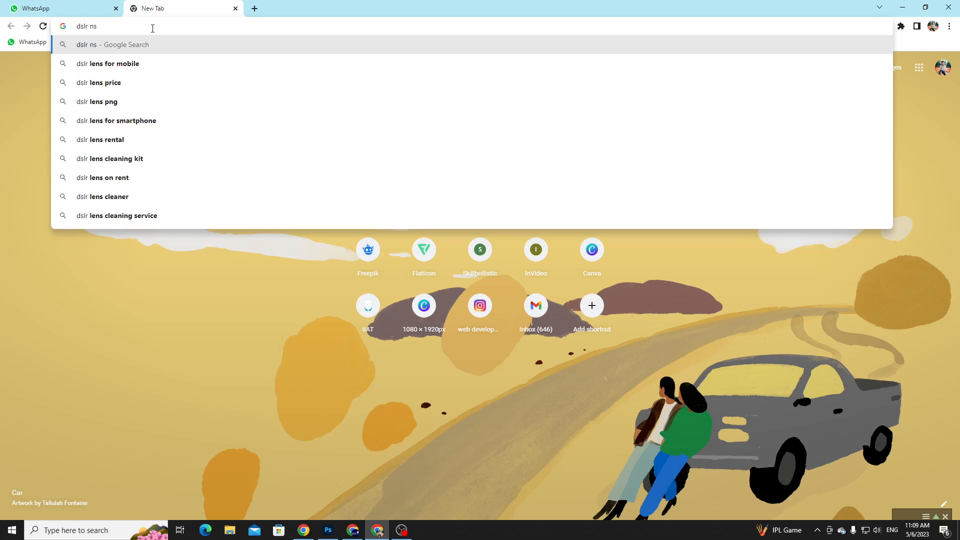
click(157, 64)
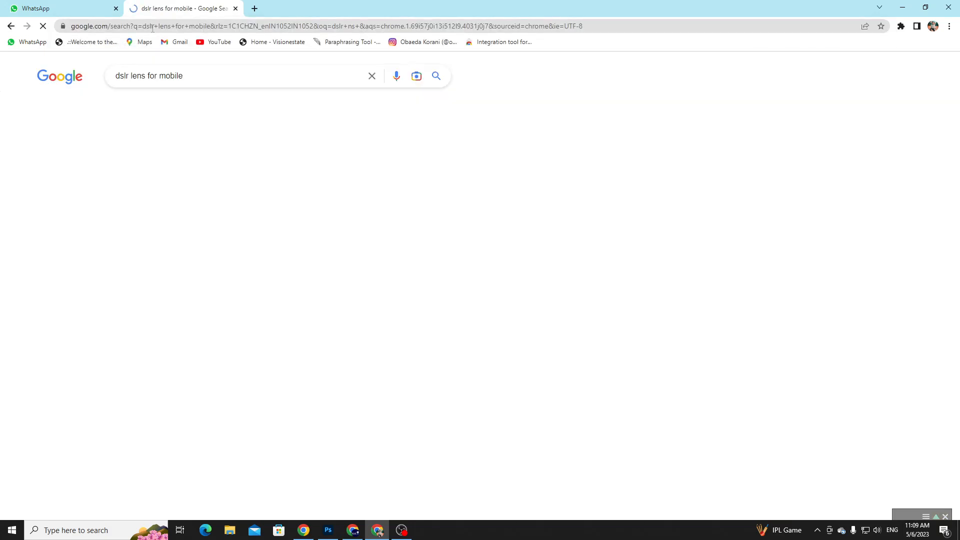
click(170, 107)
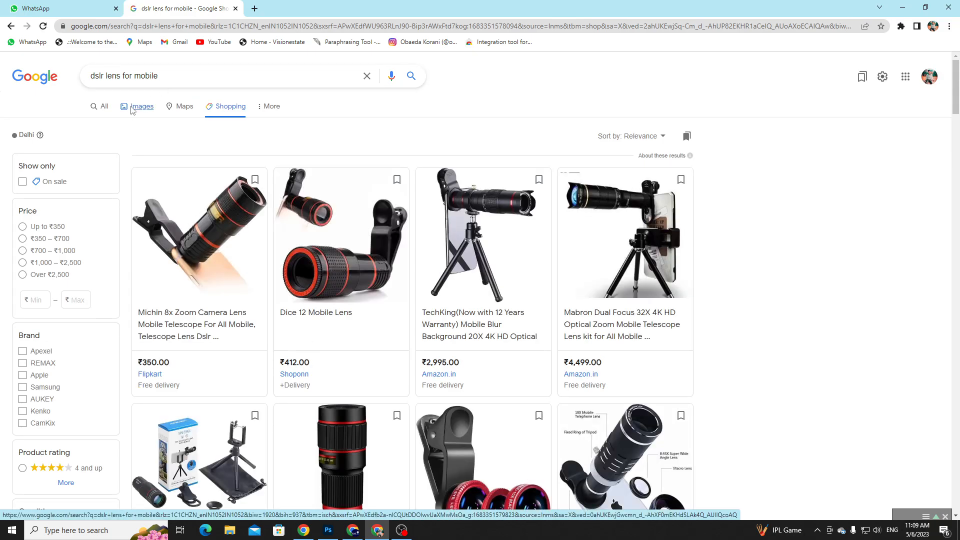
click(136, 106)
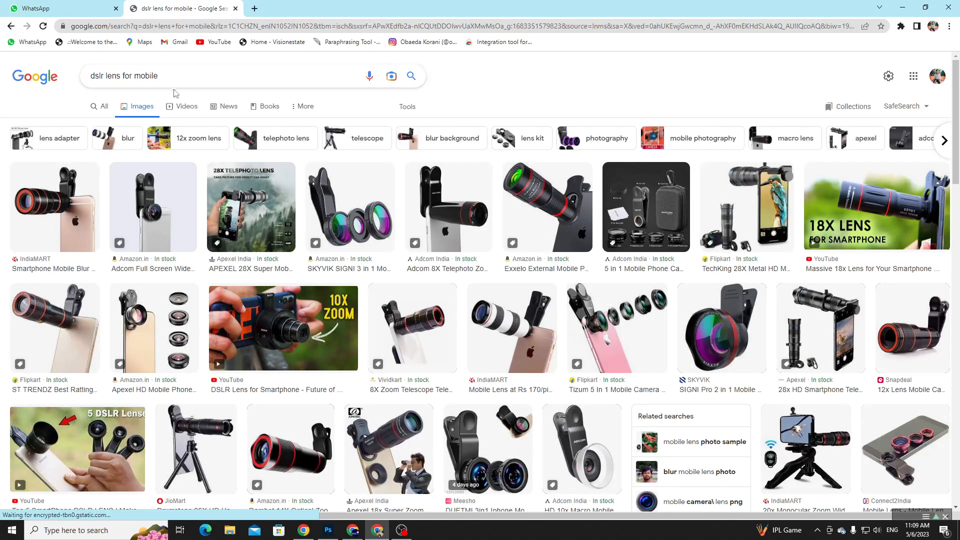
Replace the image search query with "dslr vs mobile image" and run the search.
click(175, 70)
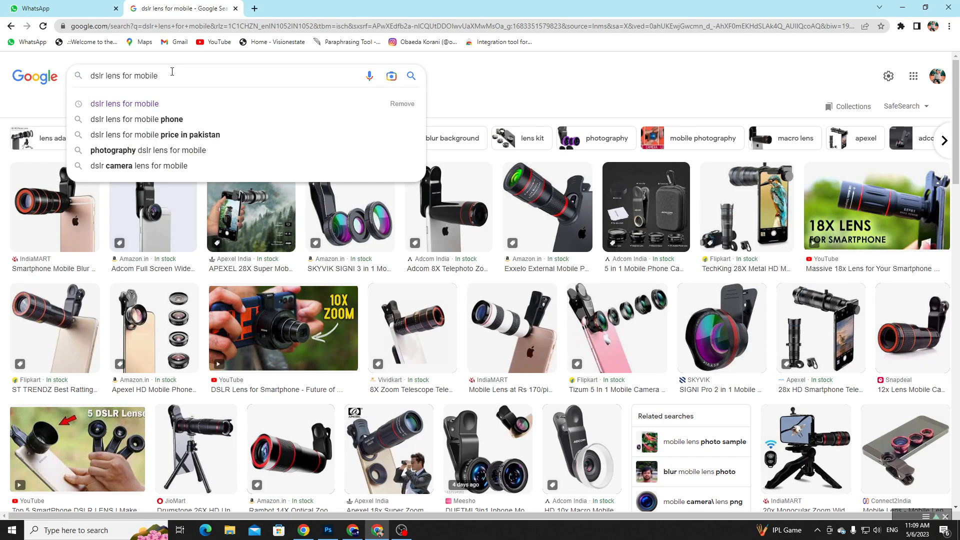
key(BackSpace)
key(BackSpace)
key(BackSpace)
key(BackSpace)
key(BackSpace)
key(BackSpace)
key(BackSpace)
key(BackSpace)
key(BackSpace)
key(BackSpace)
key(BackSpace)
key(BackSpace)
key(BackSpace)
key(BackSpace)
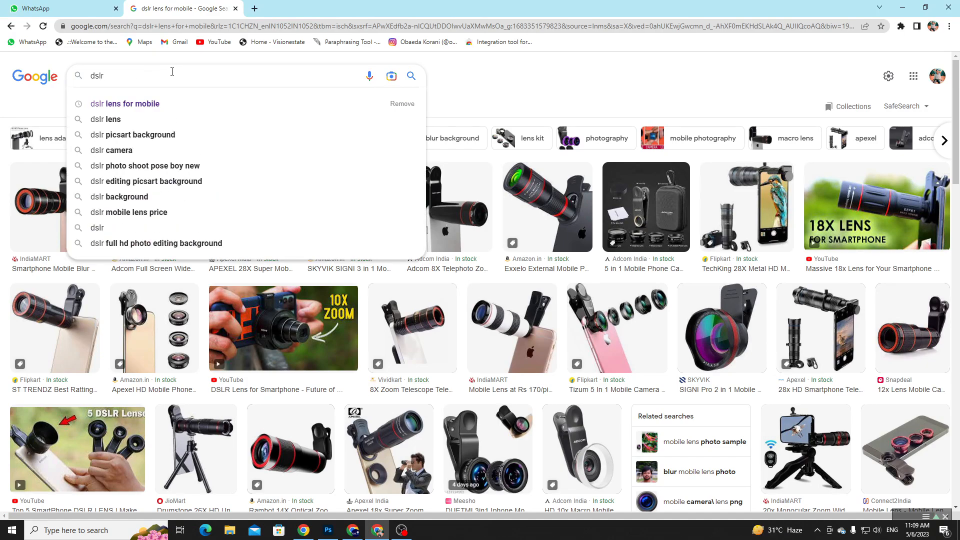
text(vs )
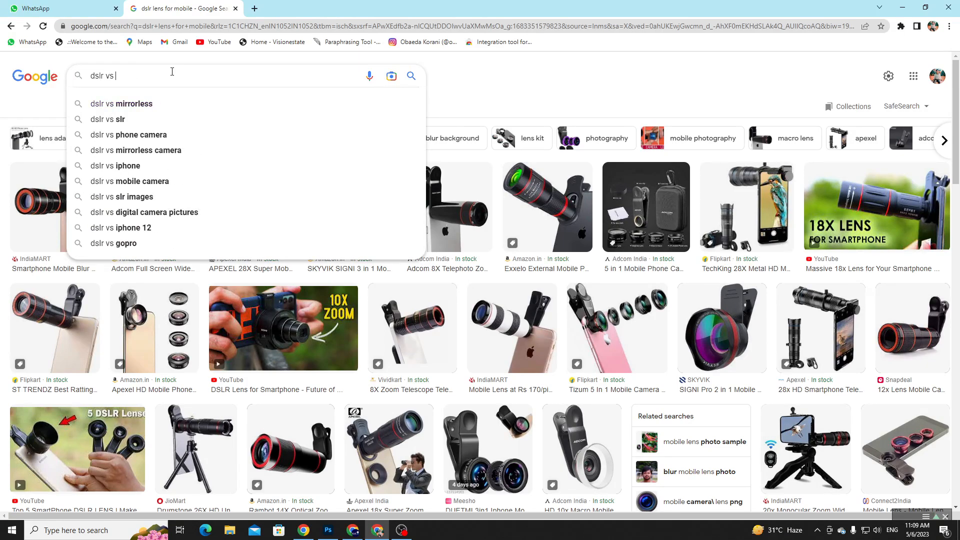
text(moble)
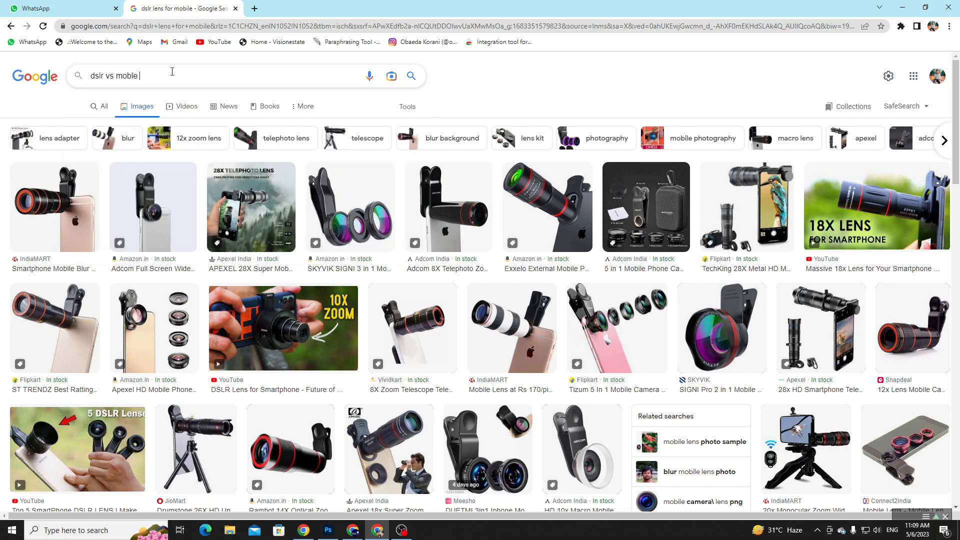
key(BackSpace)
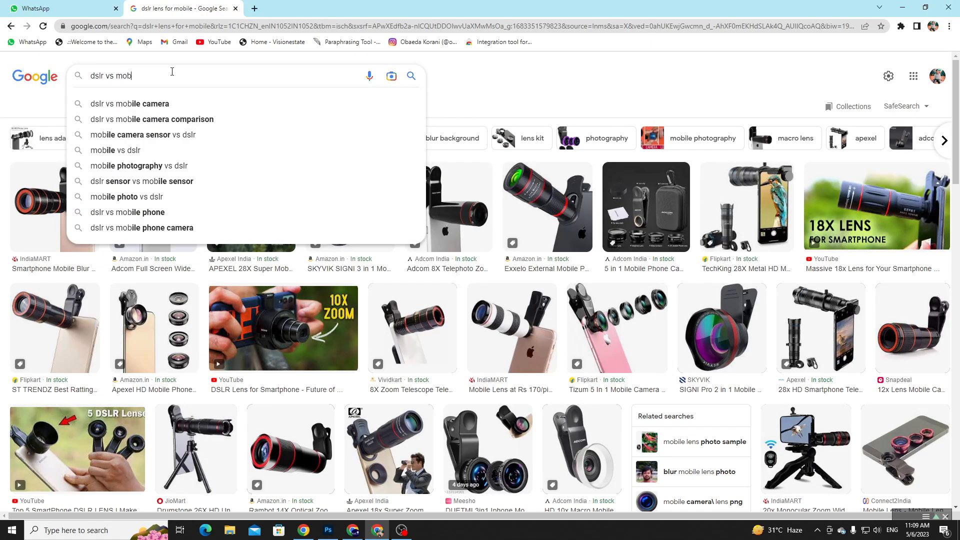
text(ile image)
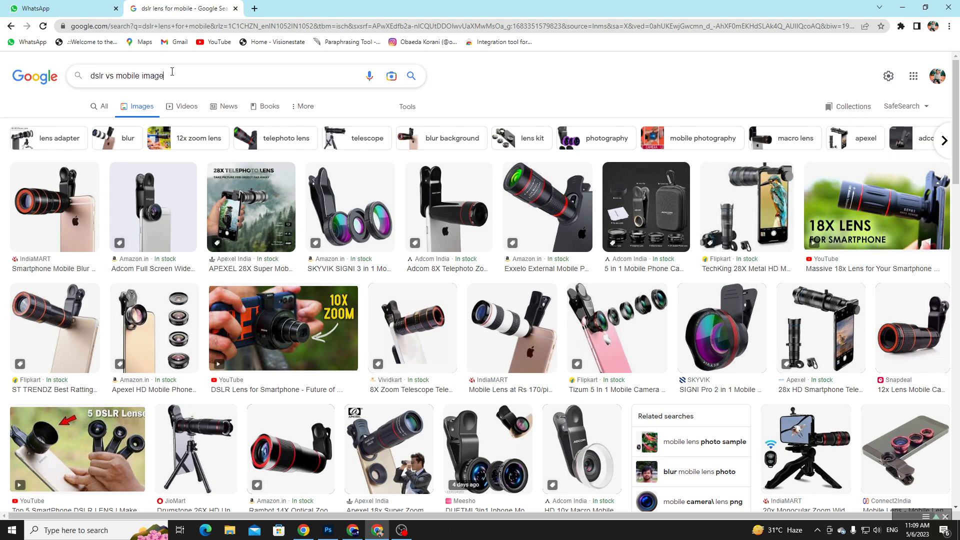
key(Return)
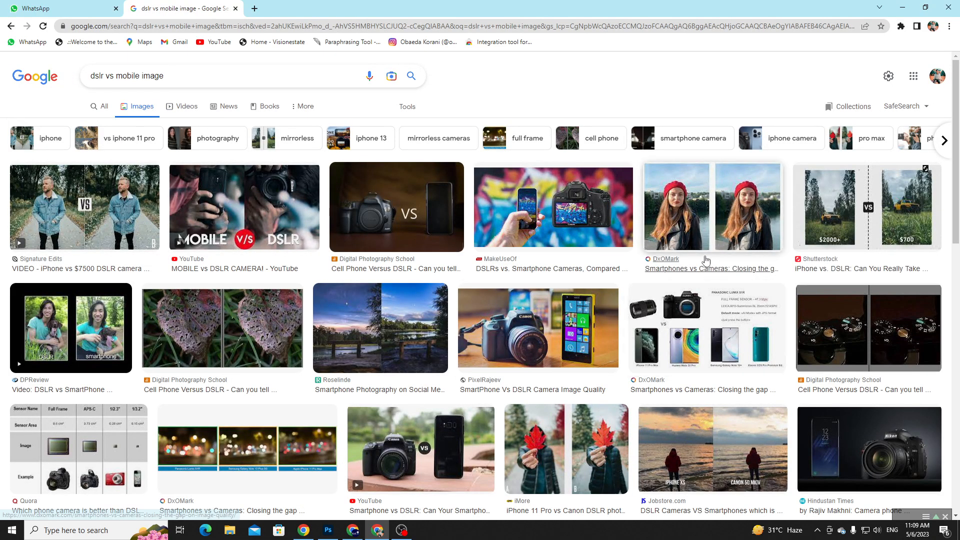
Examine several DSLR versus smartphone comparison photos from the image results, looking at differences in color, light and detail.
click(845, 212)
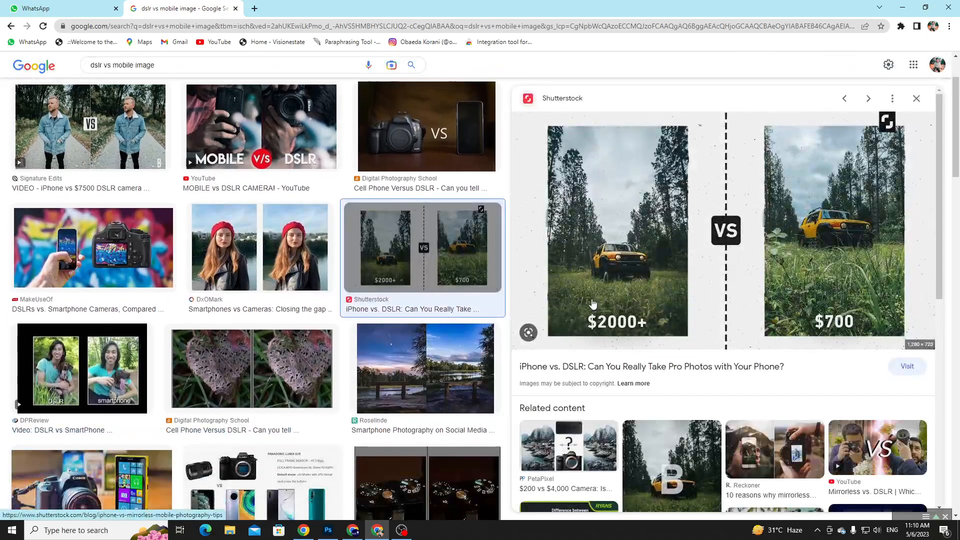
scroll(365, 292, down, 4)
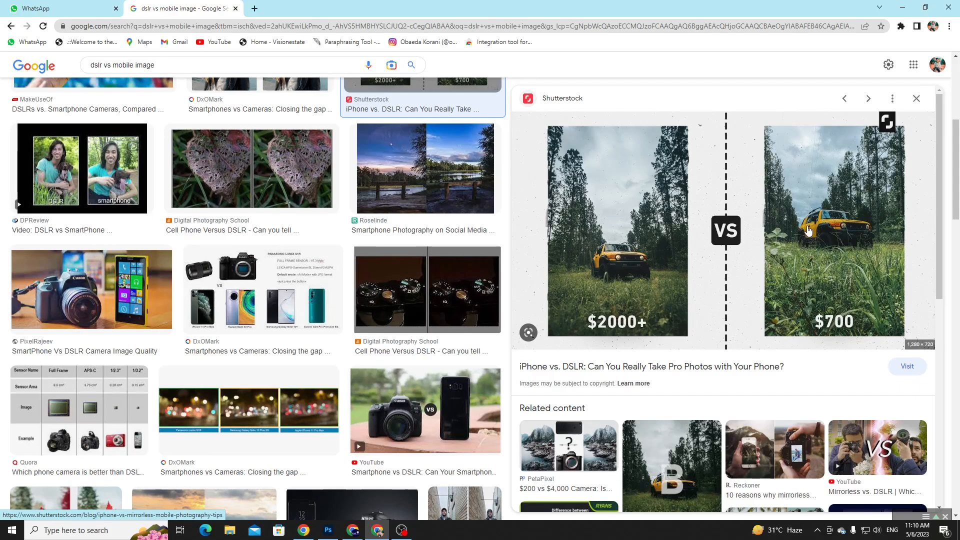
scroll(219, 323, down, 4)
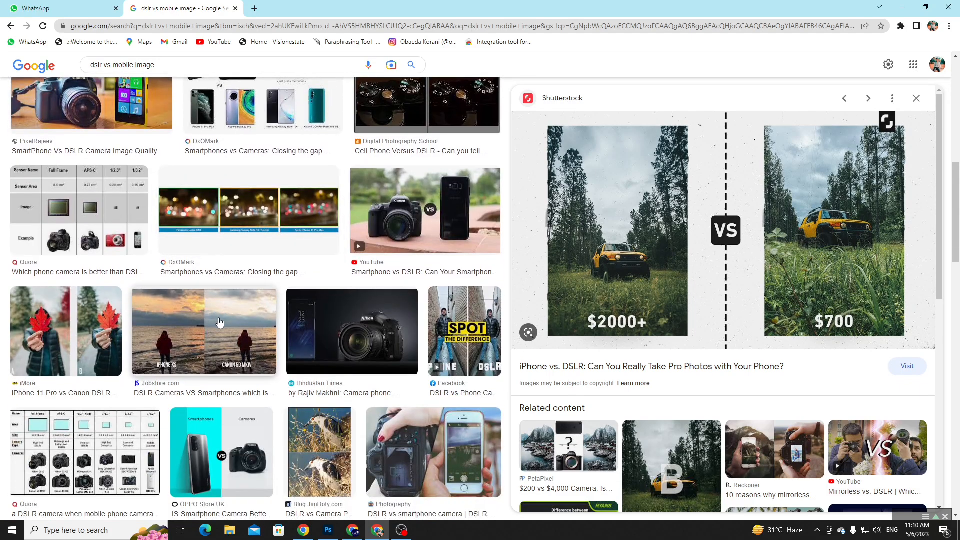
click(219, 322)
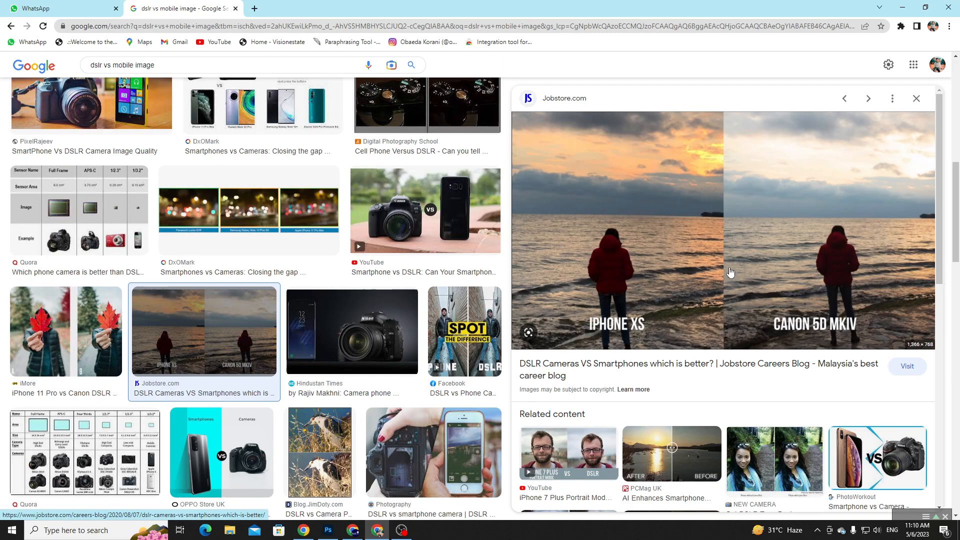
scroll(720, 250, down, 4)
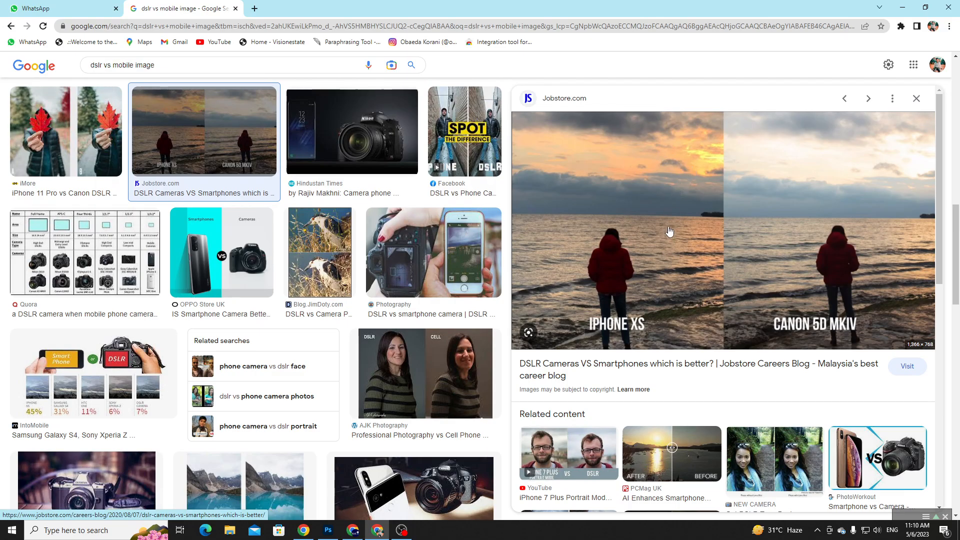
scroll(444, 302, down, 4)
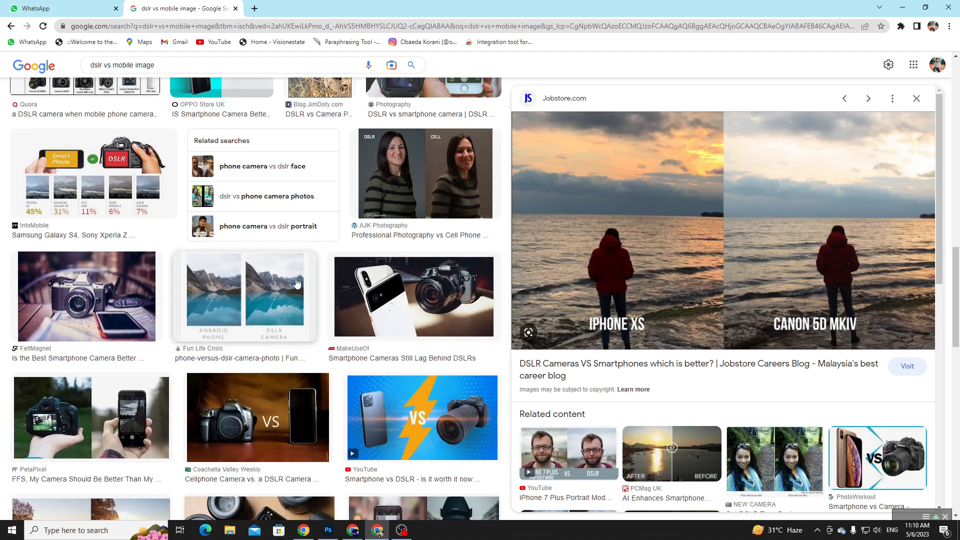
scroll(83, 286, down, 2)
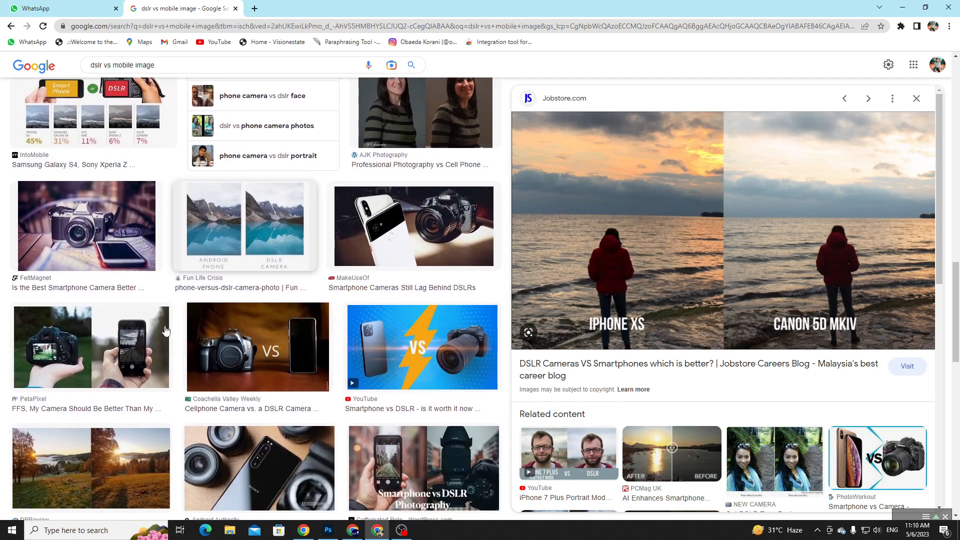
click(90, 315)
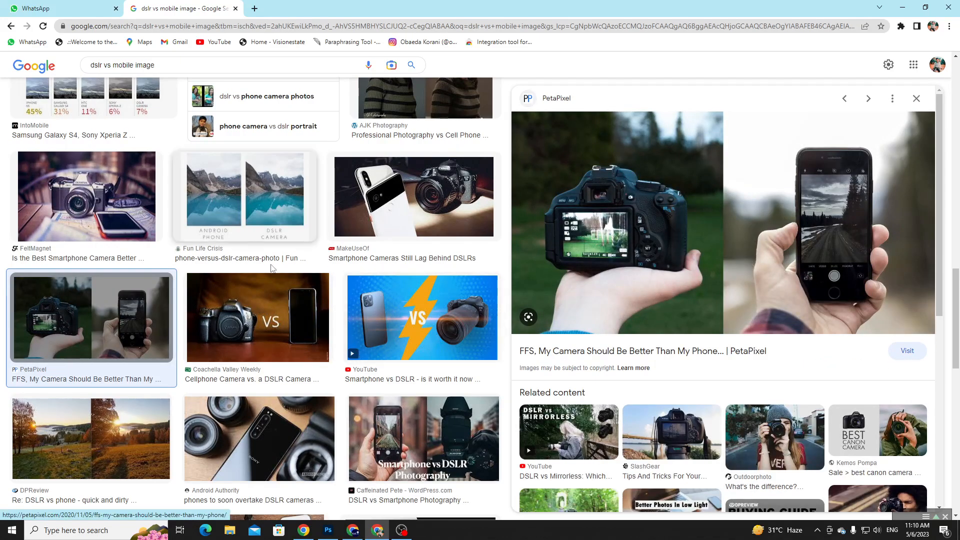
scroll(250, 280, down, 4)
click(122, 237)
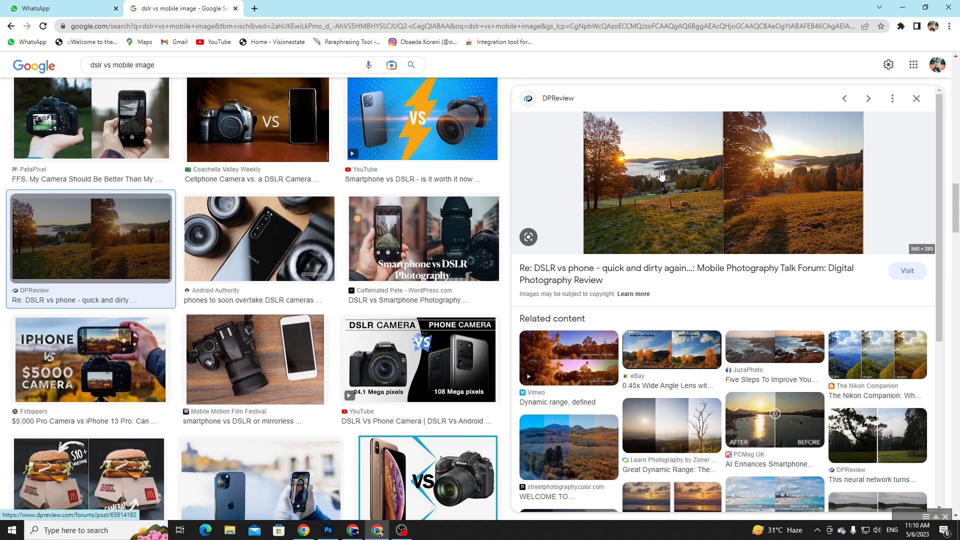
scroll(357, 198, down, 1)
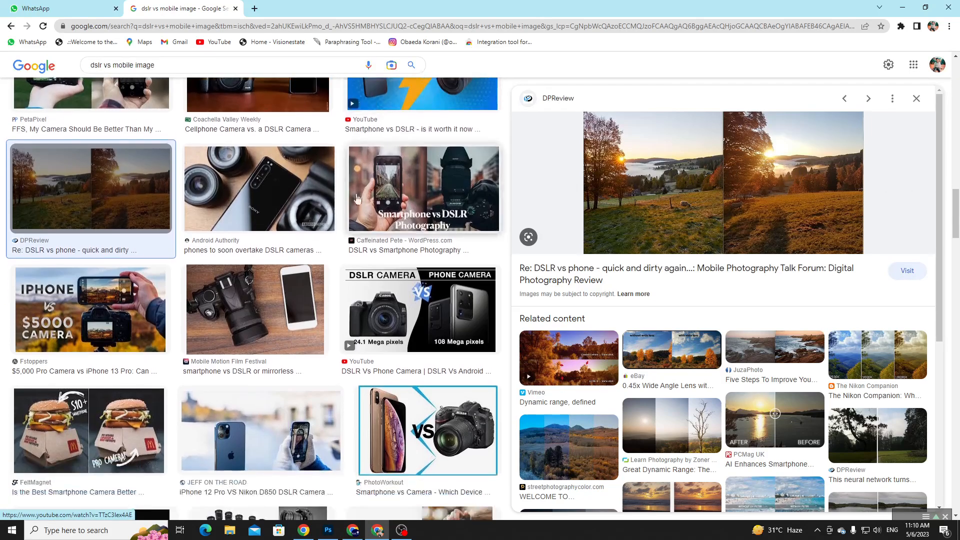
scroll(357, 198, down, 7)
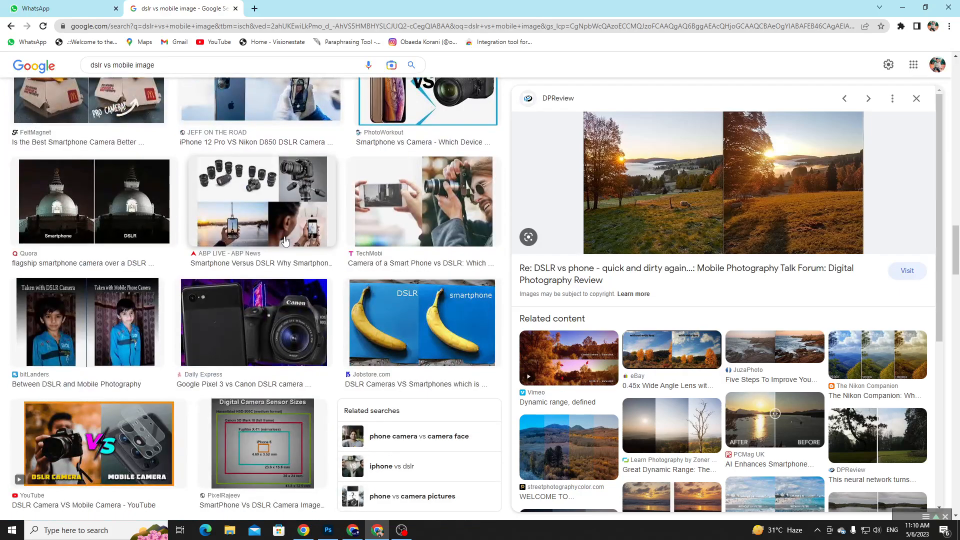
click(366, 198)
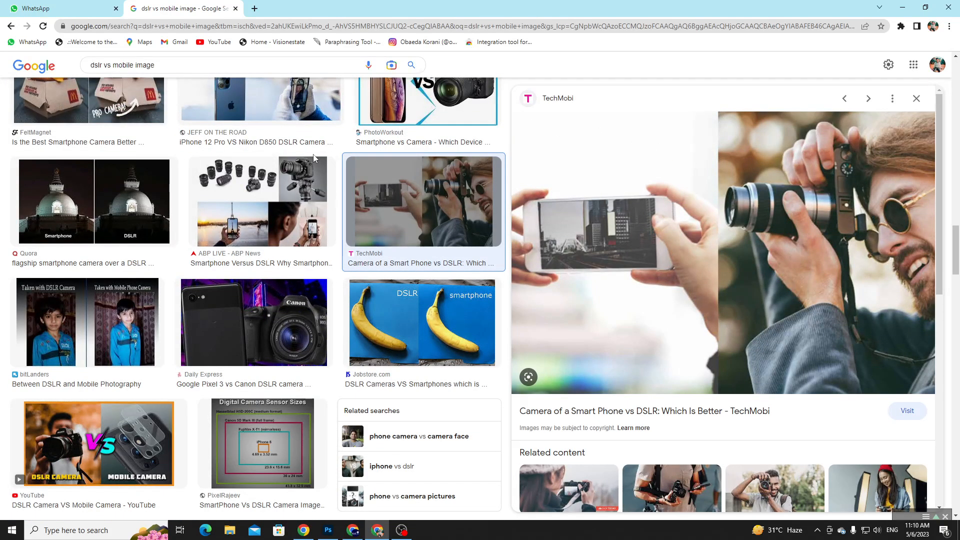
click(94, 200)
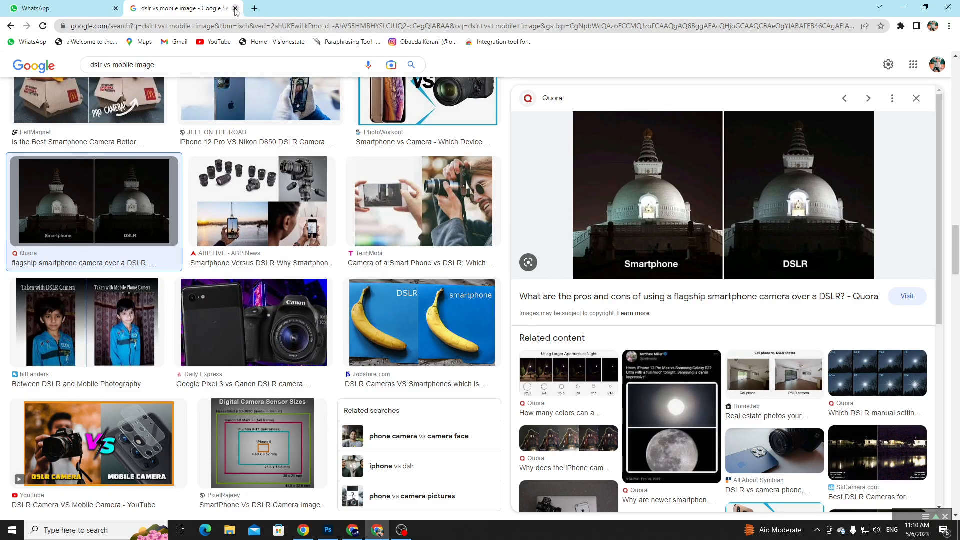
Return to Photoshop, open the recent file sunrise-dal-lake-kashmir-india.jpg and unlock its Background layer.
click(903, 7)
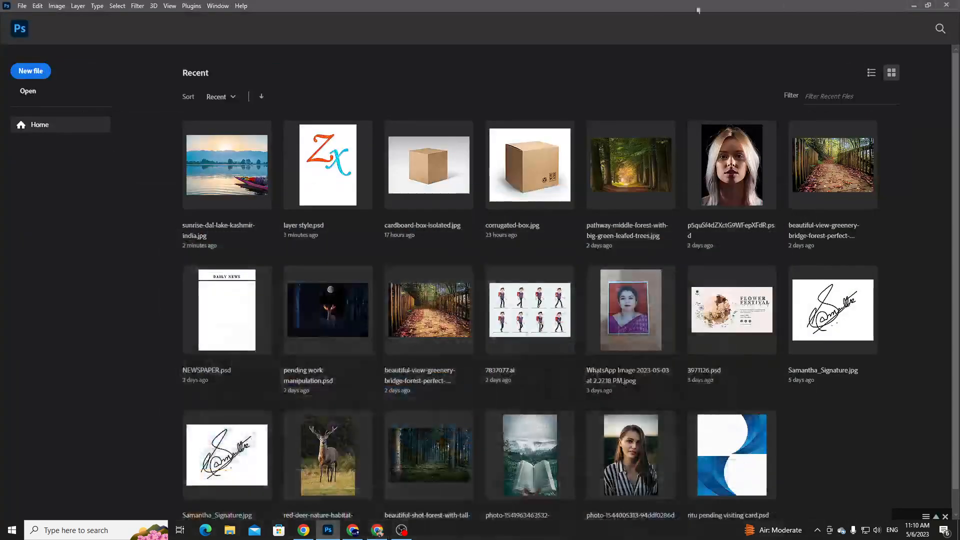
click(231, 158)
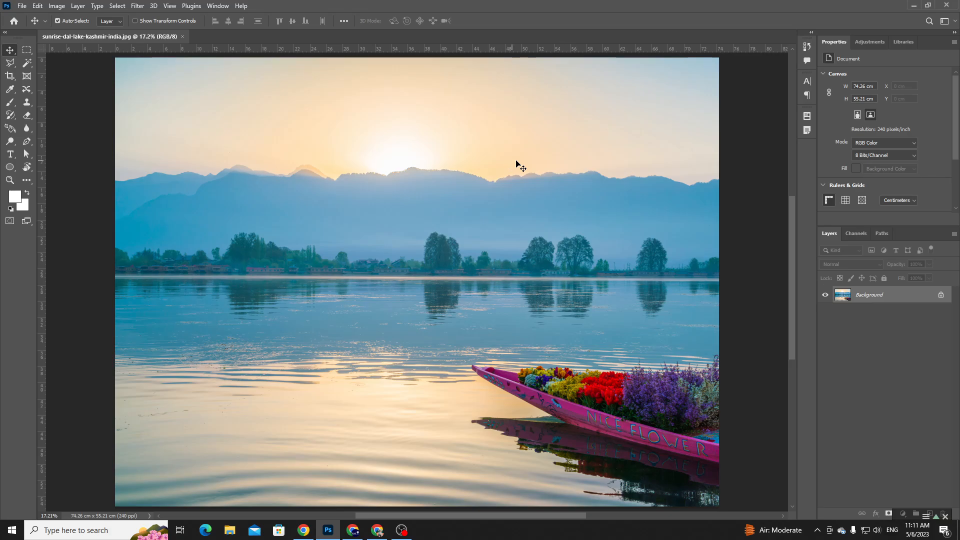
click(935, 297)
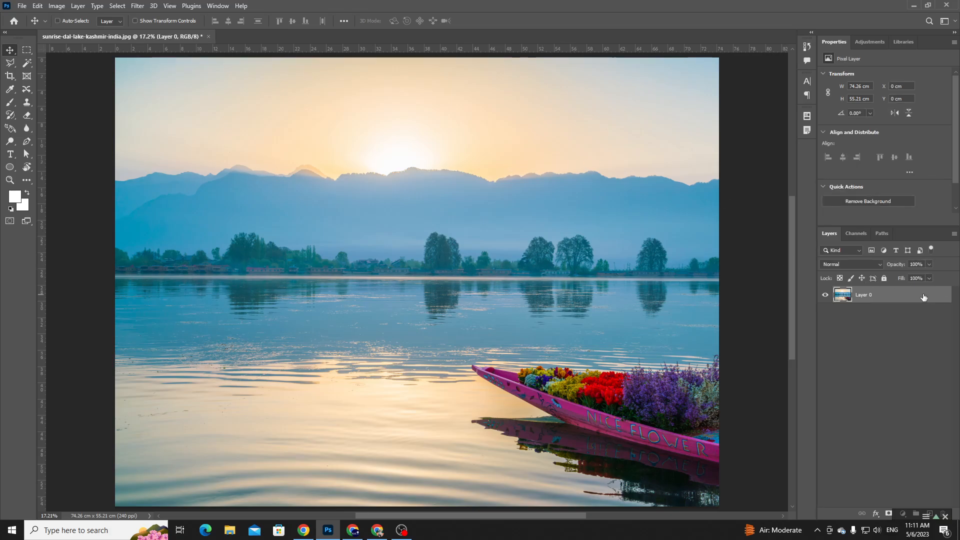
Duplicate the photo layer, and lock and hide the original Layer 0 beneath the copy.
key(ctrl+j)
click(891, 313)
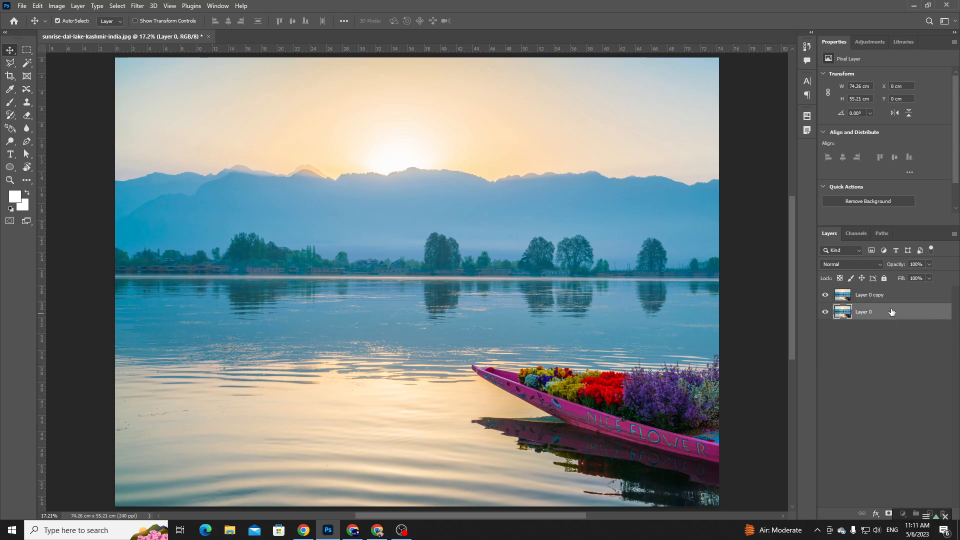
click(884, 279)
click(872, 345)
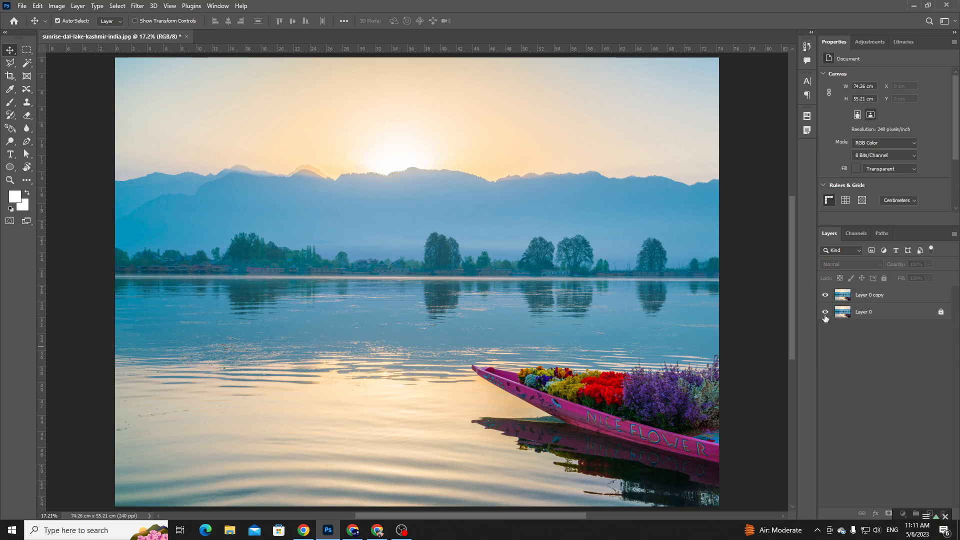
click(865, 297)
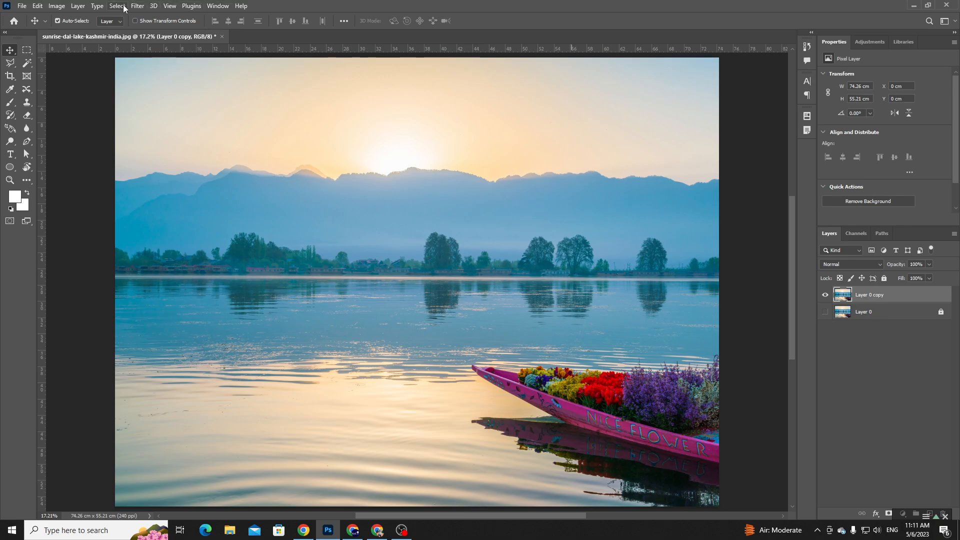
Open the Camera Raw Filter for the Layer 0 copy layer.
click(167, 6)
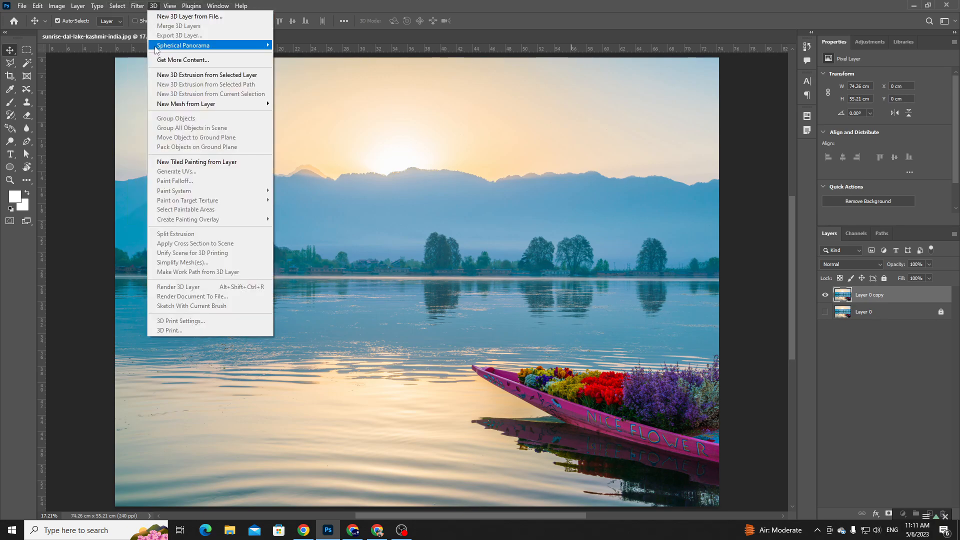
mouse_move(137, 6)
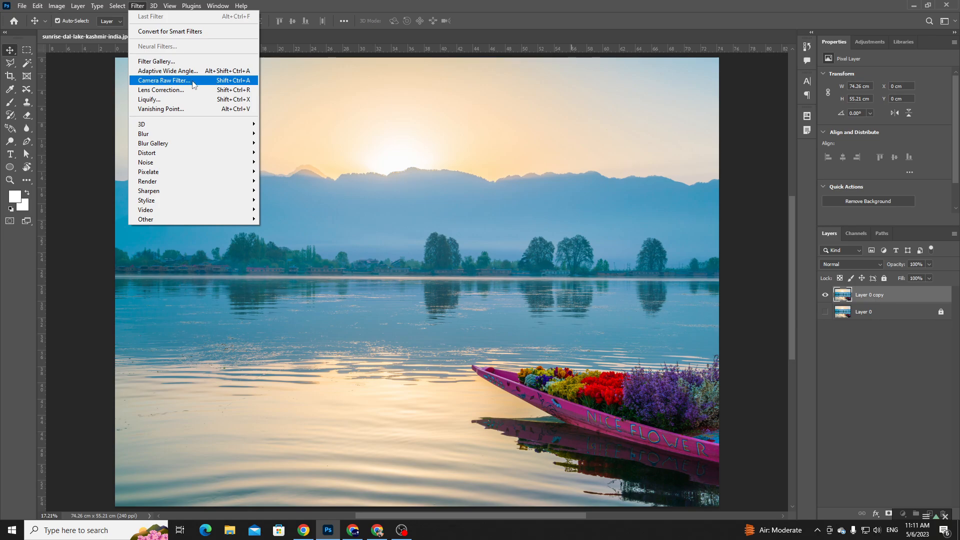
click(174, 85)
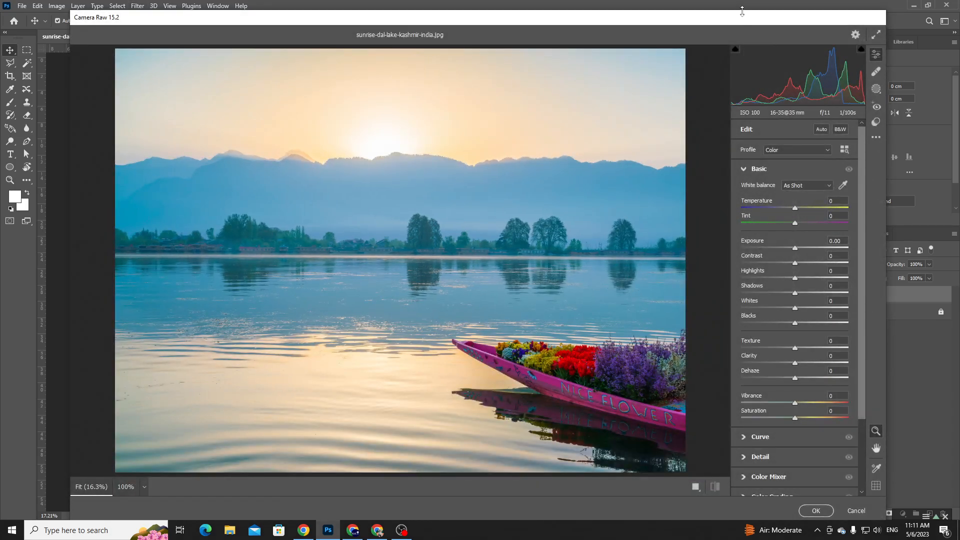
Shrink and reposition the Camera Raw window to fit the screen, and look through its adjustment sections.
drag(742, 11, 741, 109)
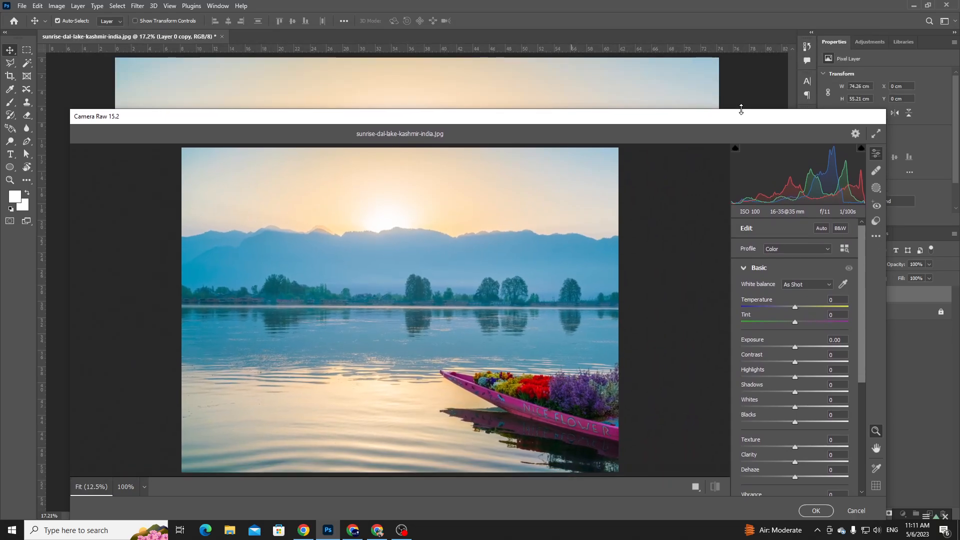
drag(515, 125, 506, 52)
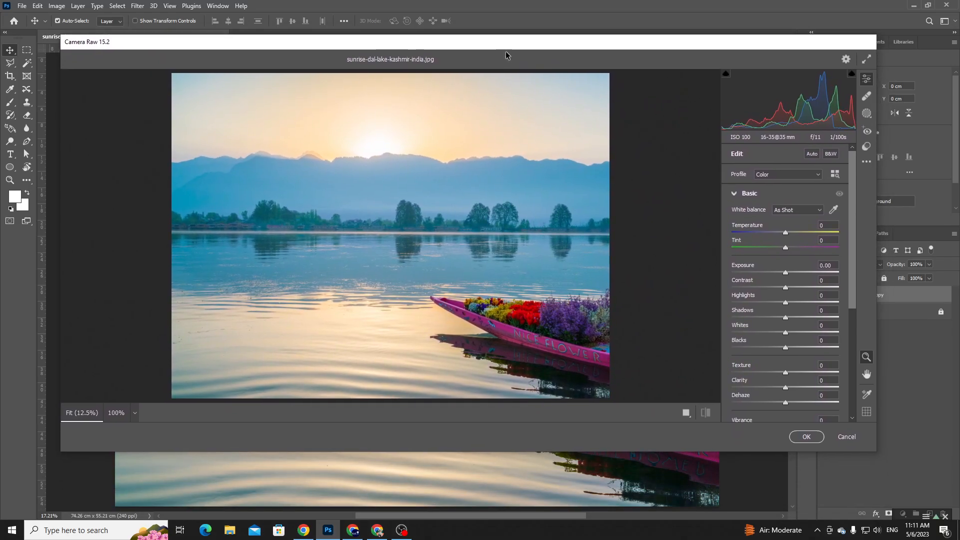
drag(470, 452, 470, 483)
scroll(754, 321, down, 10)
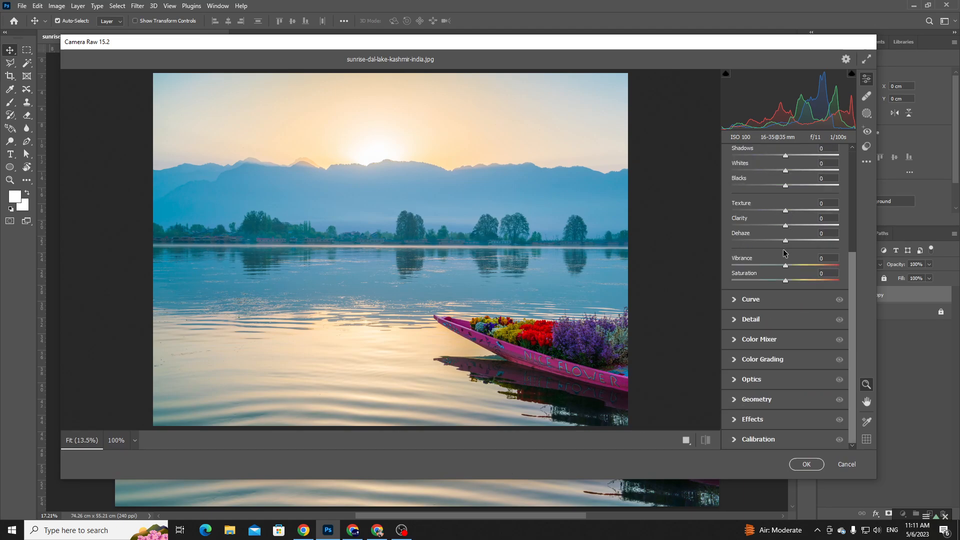
scroll(780, 280, up, 10)
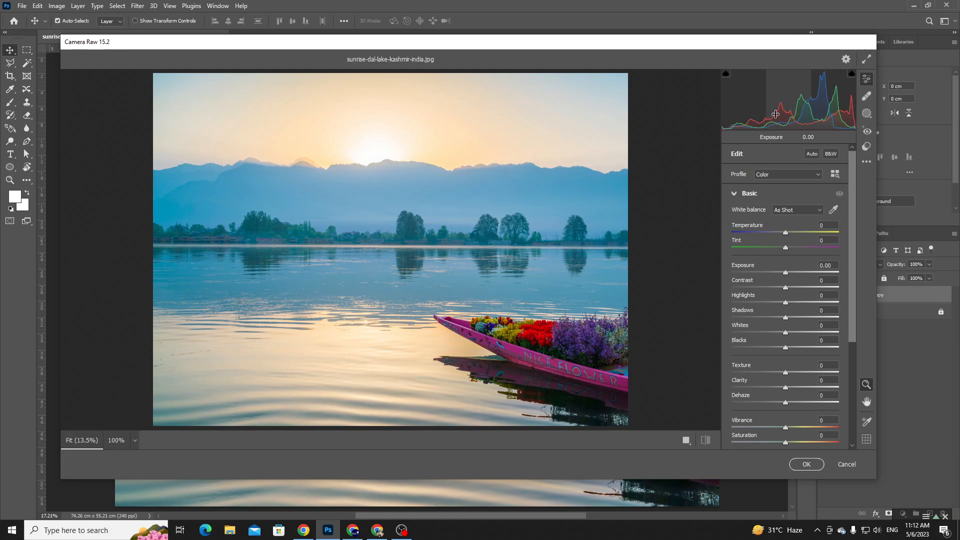
Try changing the exposure directly on the histogram, undo it and dismiss the Camera Raw Filter without applying anything.
drag(776, 113, 856, 113)
key(ctrl+z)
key(ctrl+z)
key(ctrl+z)
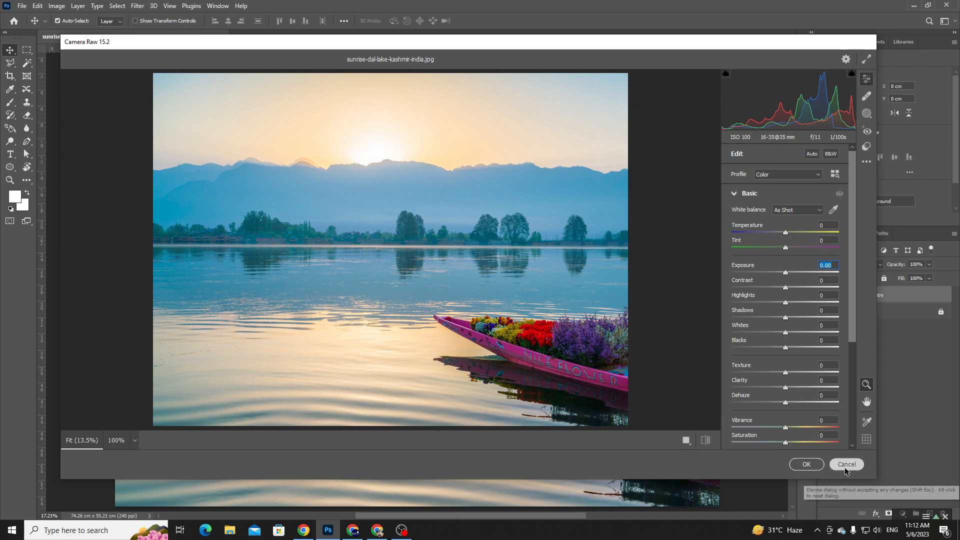
click(845, 464)
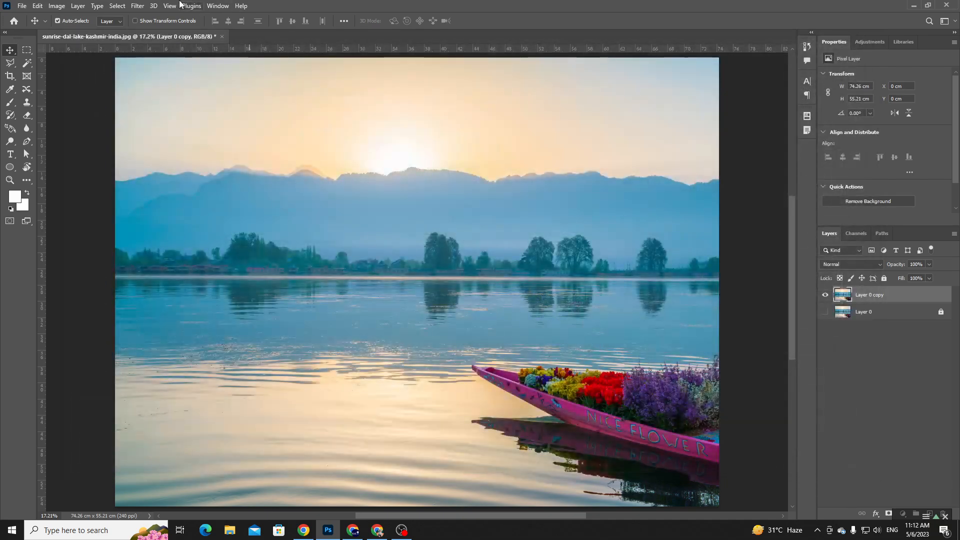
Reopen the Camera Raw Filter for the Layer 0 copy layer and enlarge its window to nearly fill the screen.
click(134, 5)
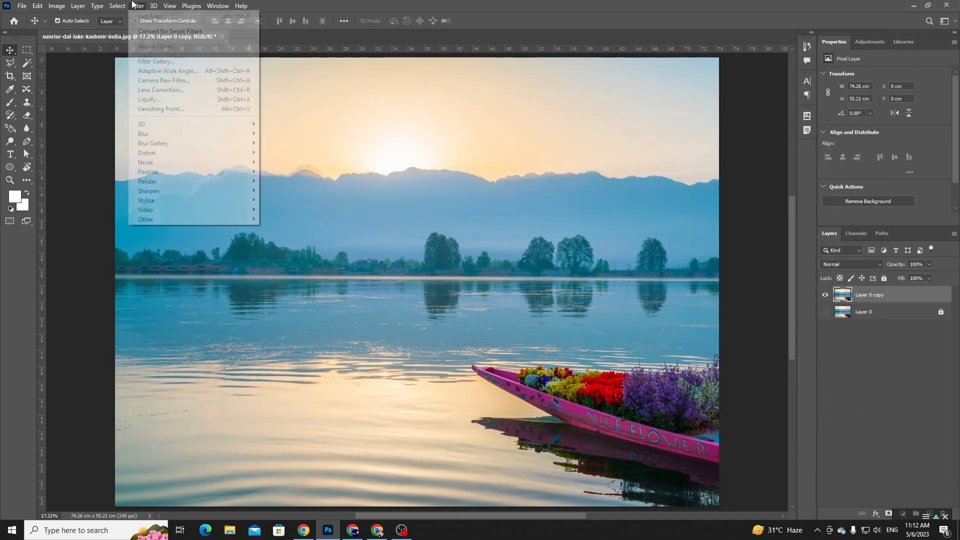
click(176, 81)
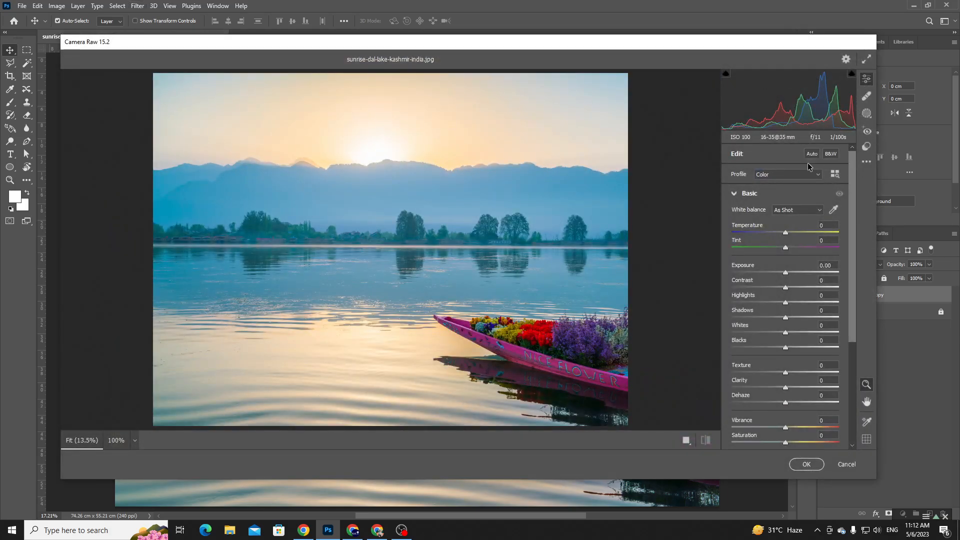
drag(111, 37, 60, 12)
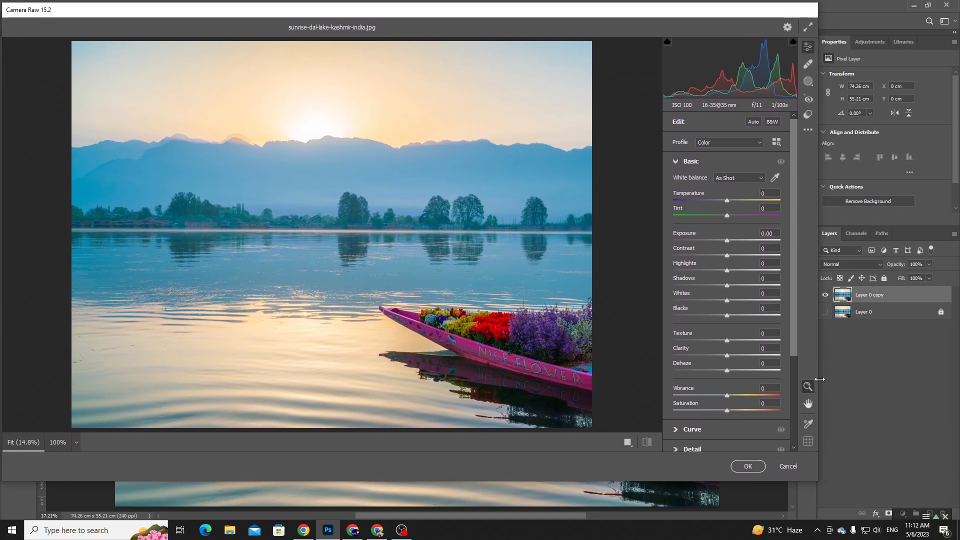
drag(820, 379, 941, 385)
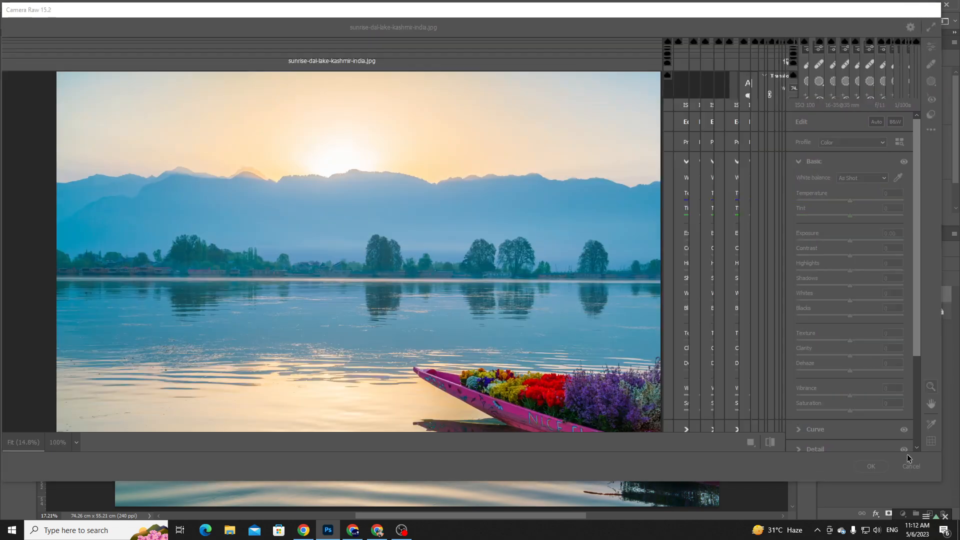
click(910, 464)
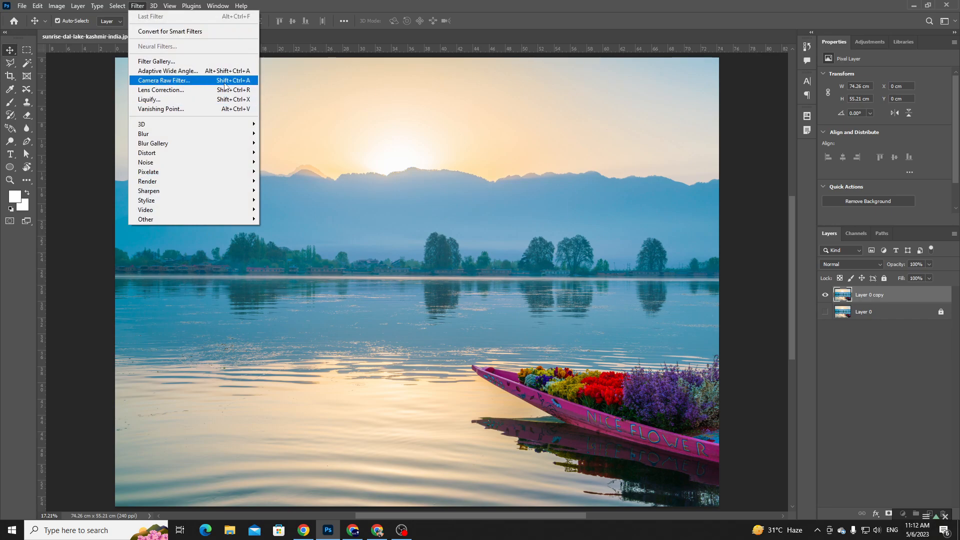
click(198, 83)
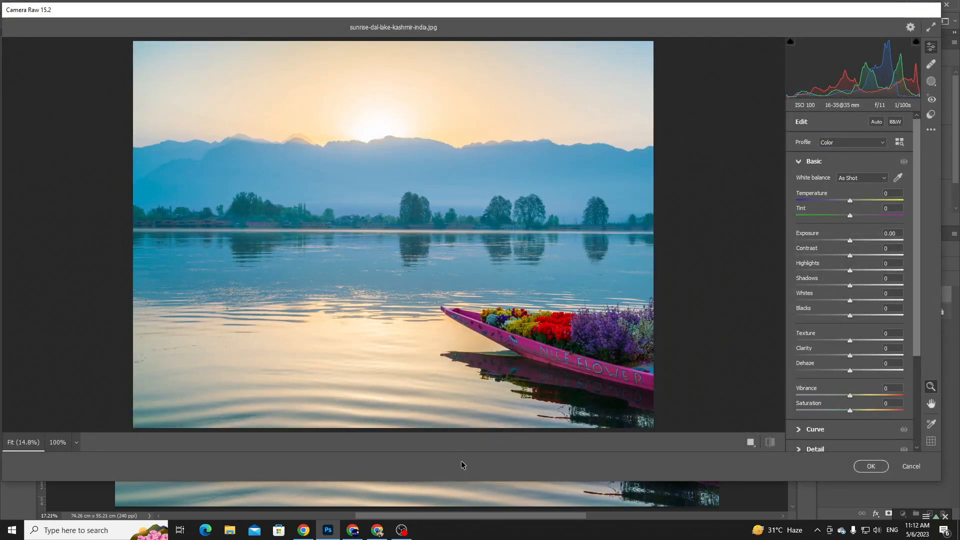
drag(467, 481, 471, 520)
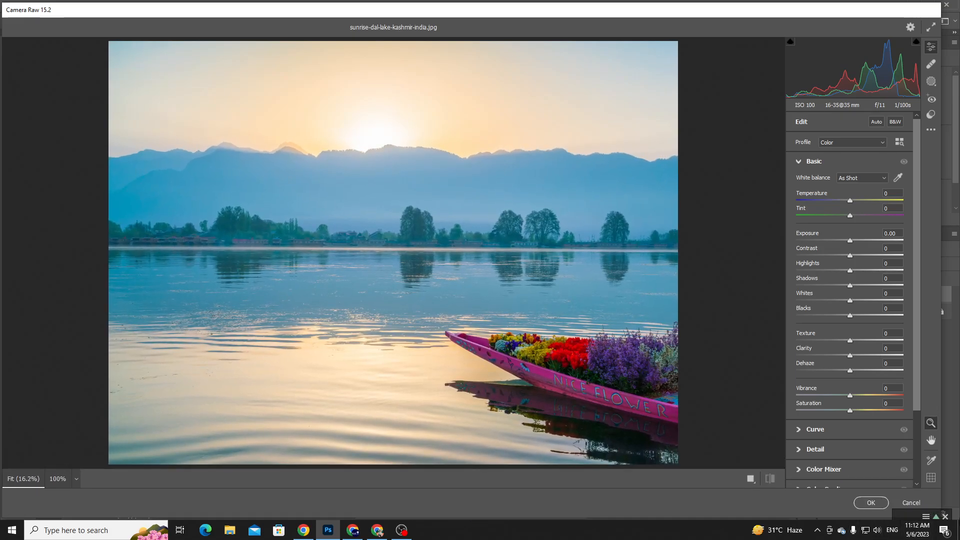
click(946, 519)
Inspect the mountains and trees at 100% zoom, and review the list of Camera Raw adjustment sections.
click(779, 181)
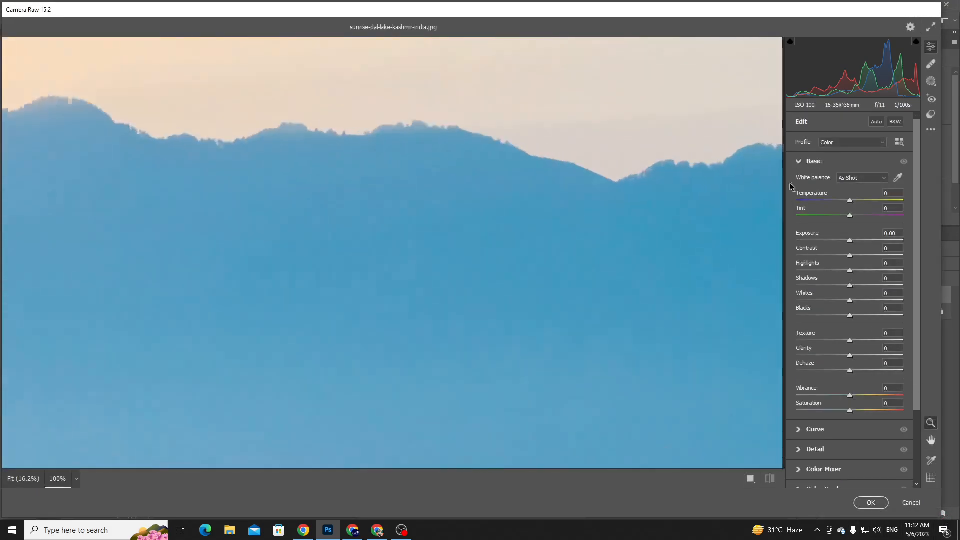
click(580, 190)
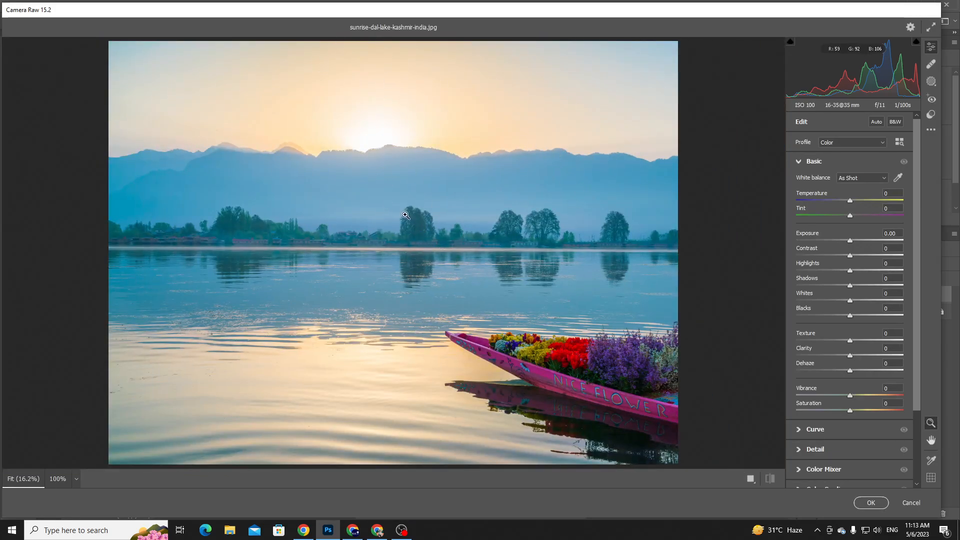
click(390, 188)
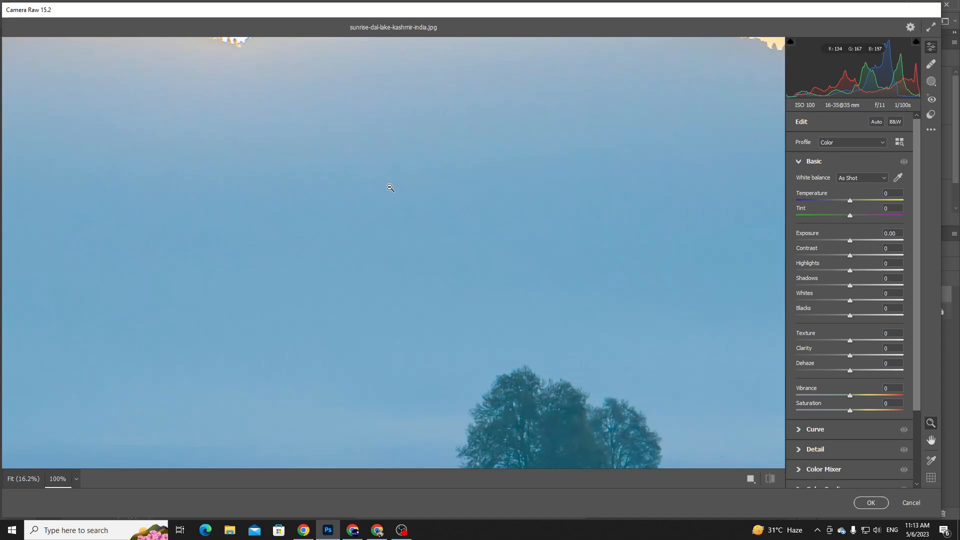
click(515, 400)
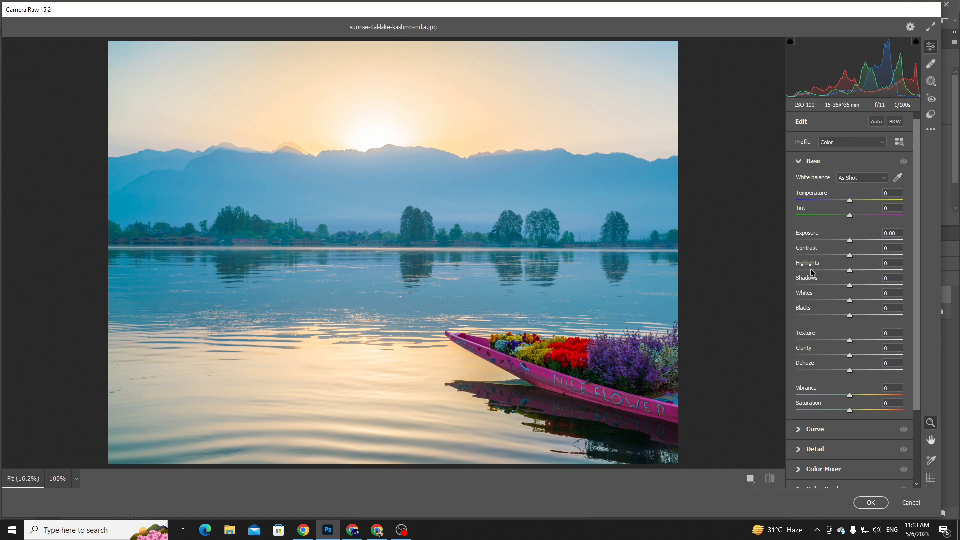
click(814, 162)
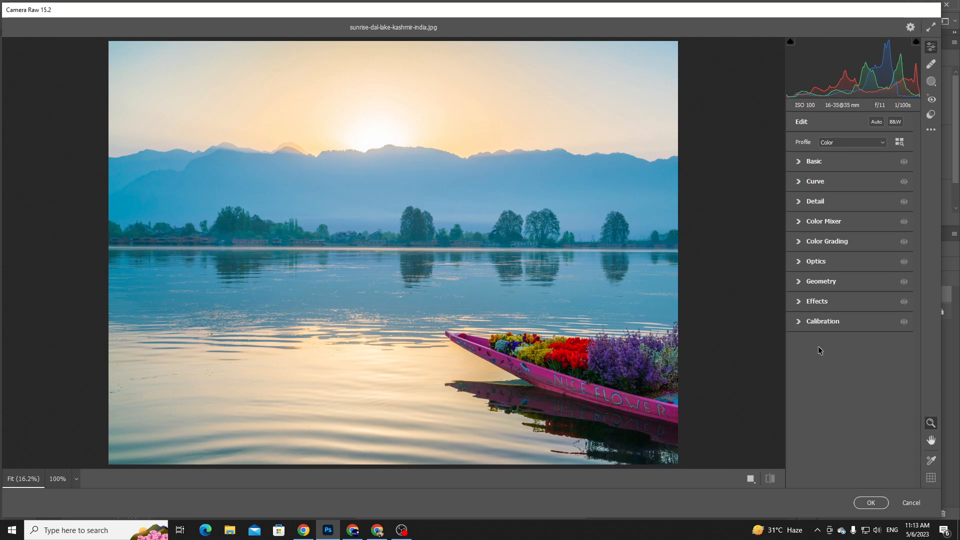
click(798, 162)
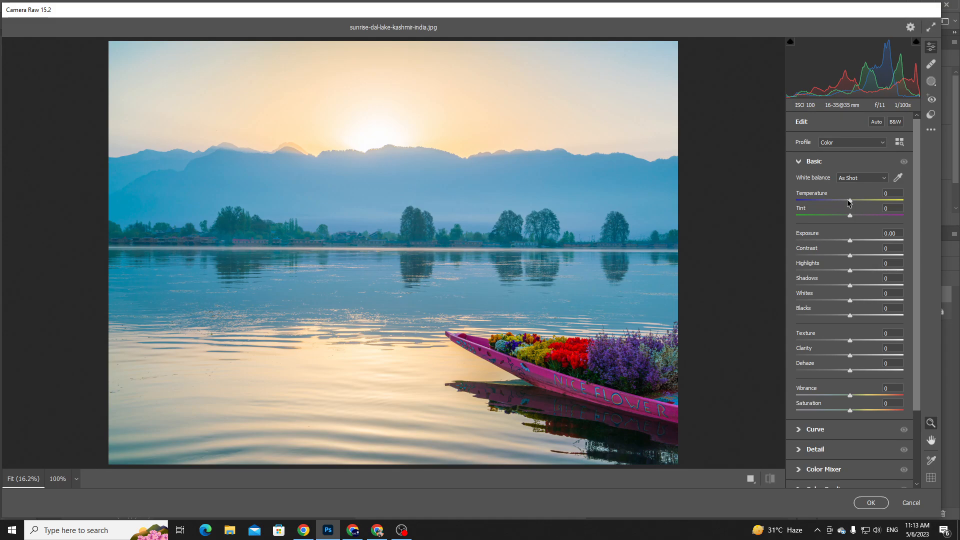
Try warmer Temperature values such as +5 and +12 on the photo, and reset Temperature to 0.
mouse_move(849, 202)
mouse_down()
mouse_move(877, 200)
mouse_move(815, 198)
mouse_move(884, 192)
mouse_move(854, 200)
mouse_move(904, 209)
mouse_move(853, 213)
mouse_up()
text(0)
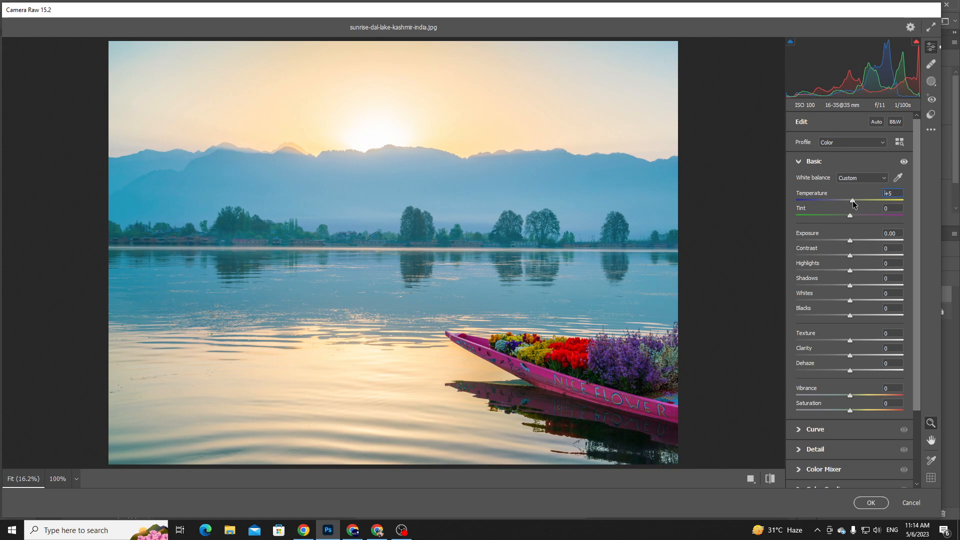
drag(852, 201, 856, 201)
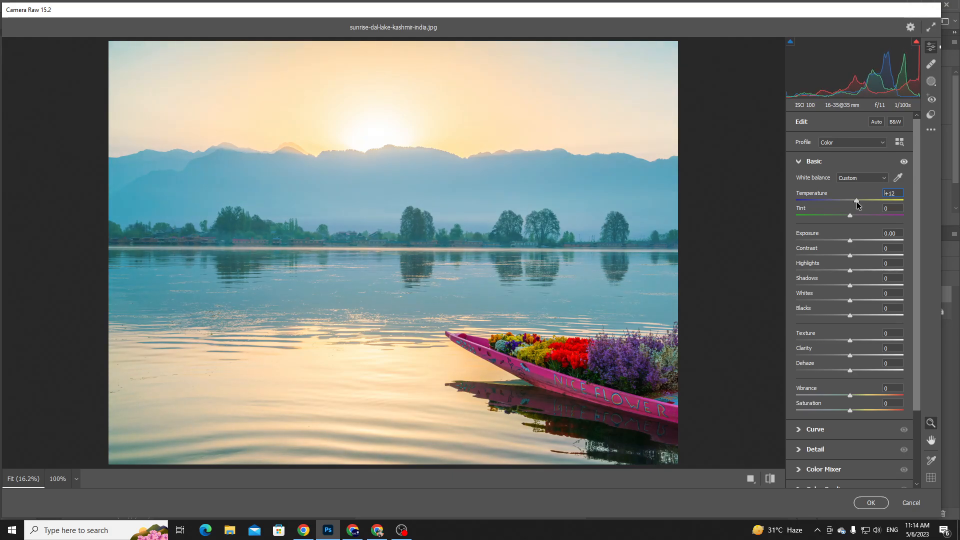
mouse_move(857, 202)
mouse_down()
mouse_move(950, 190)
mouse_move(844, 193)
mouse_move(797, 207)
mouse_move(850, 208)
mouse_move(868, 198)
mouse_up()
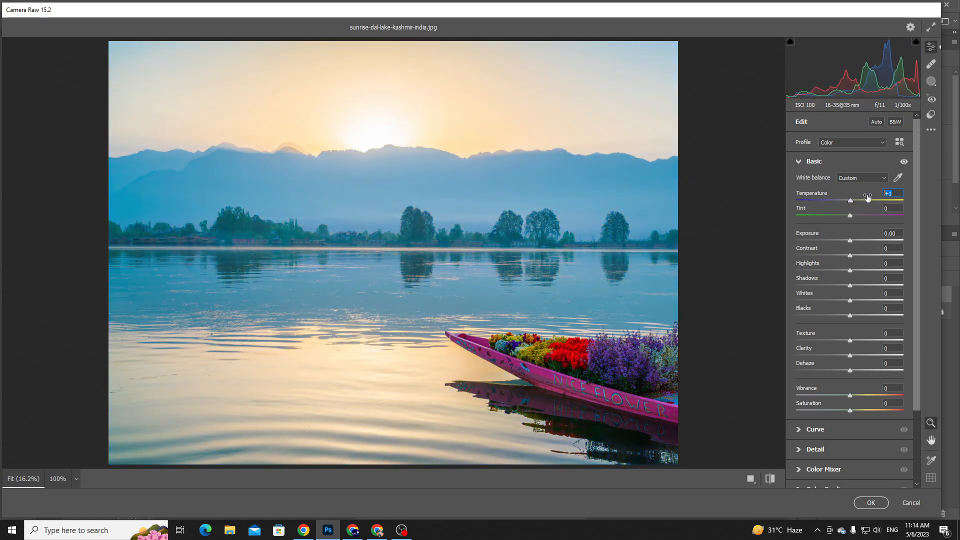
text(0)
Try cooler Temperature values of -42 and -21 on the photo, and reset Temperature to 0.
drag(850, 201, 827, 201)
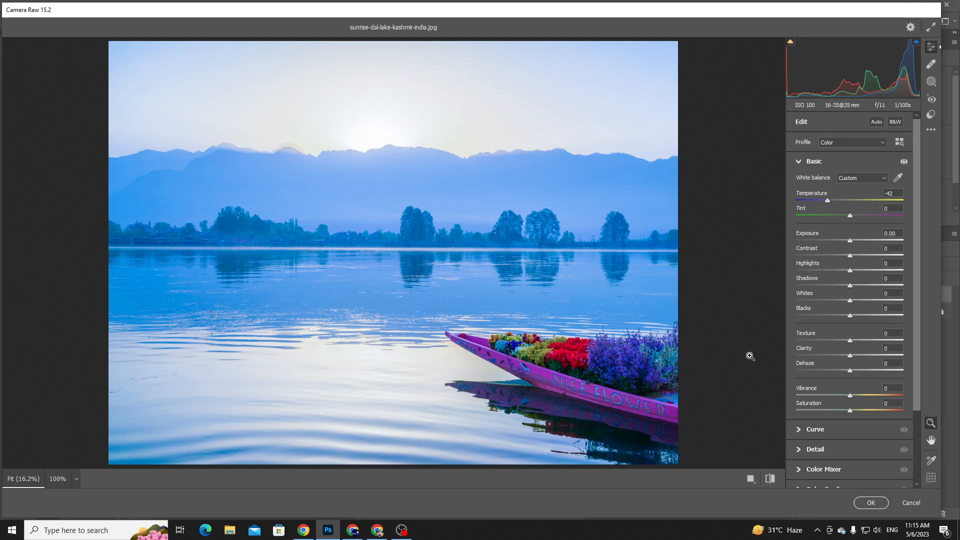
mouse_move(826, 200)
mouse_down()
mouse_move(886, 194)
mouse_move(838, 200)
mouse_up()
text(0)
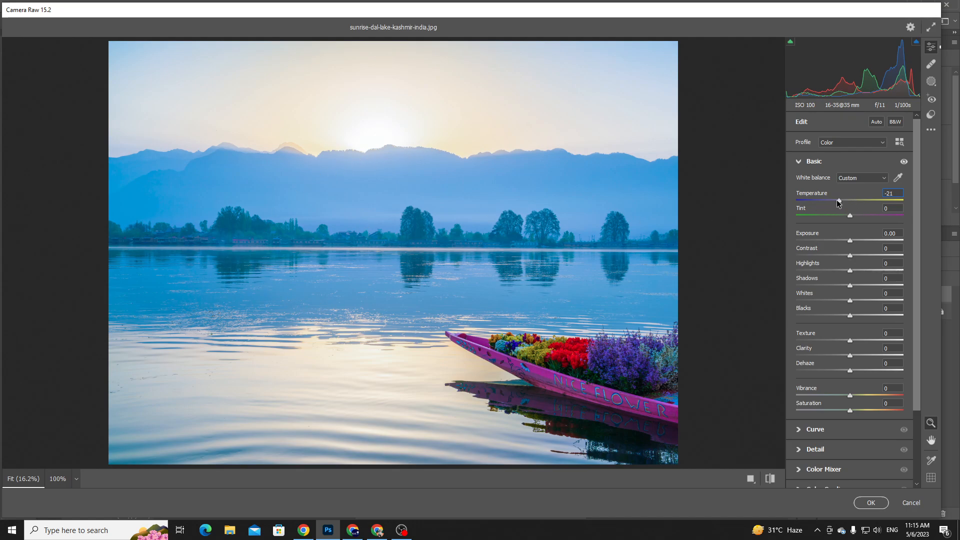
drag(838, 201, 861, 206)
click(891, 193)
text(0)
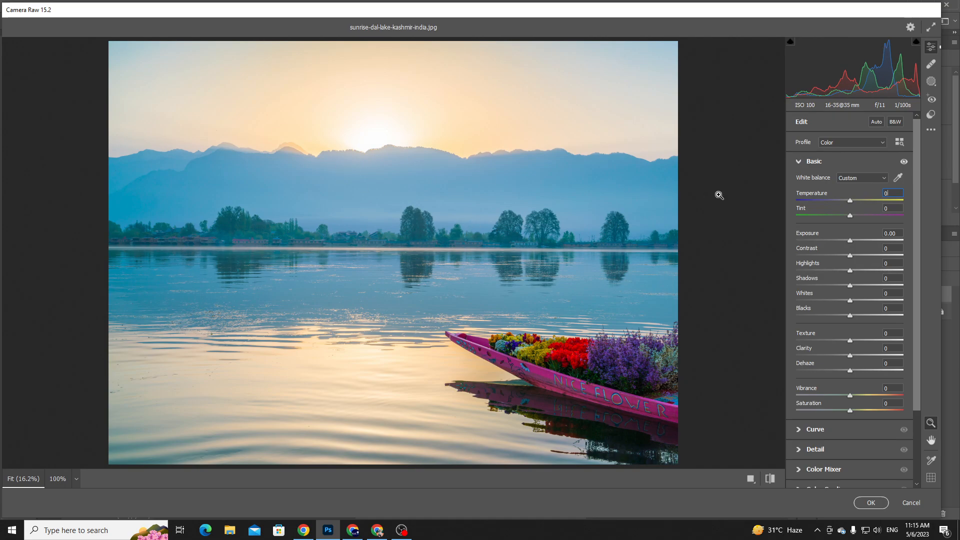
Test the Temperature between extremes such as +33 and -100, and settle on -21 for a cooler, bluer photo.
drag(849, 202, 838, 222)
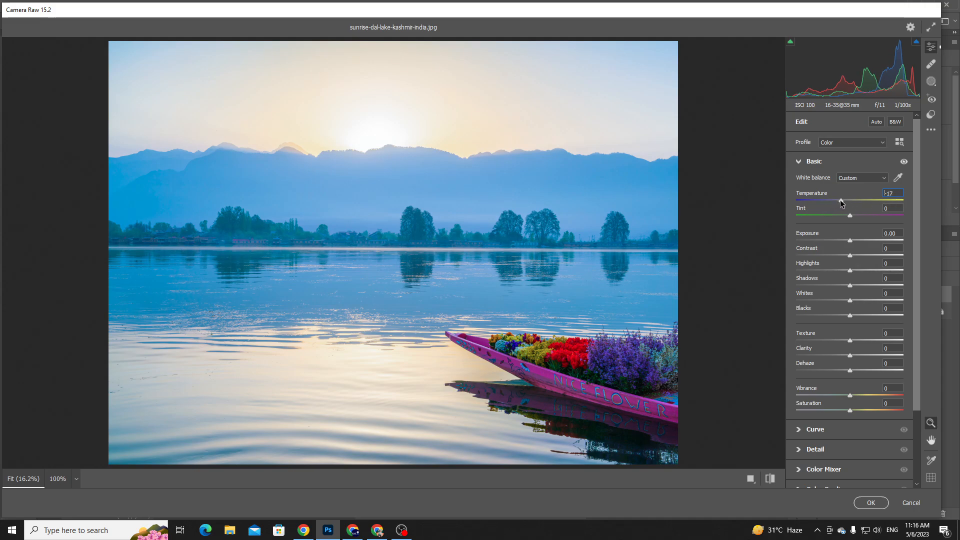
drag(841, 203, 867, 201)
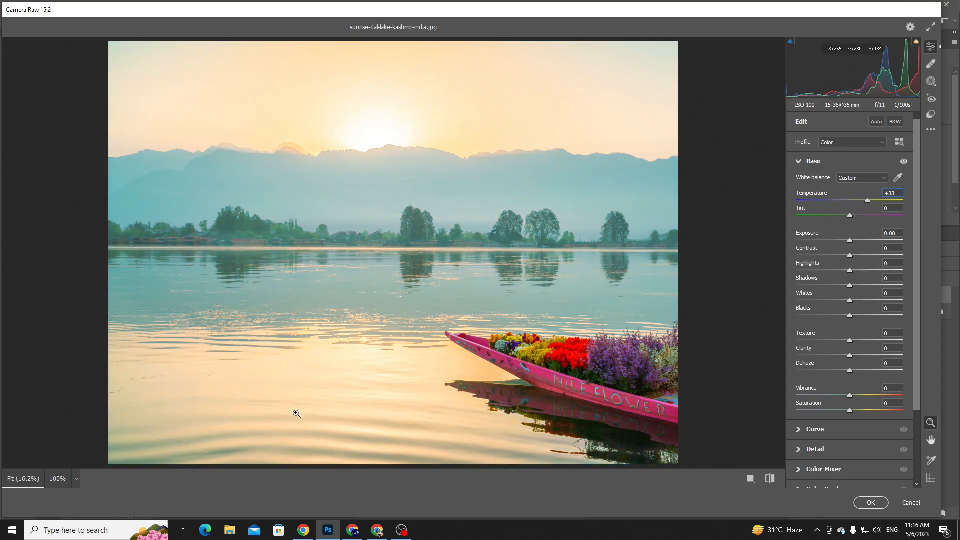
click(840, 201)
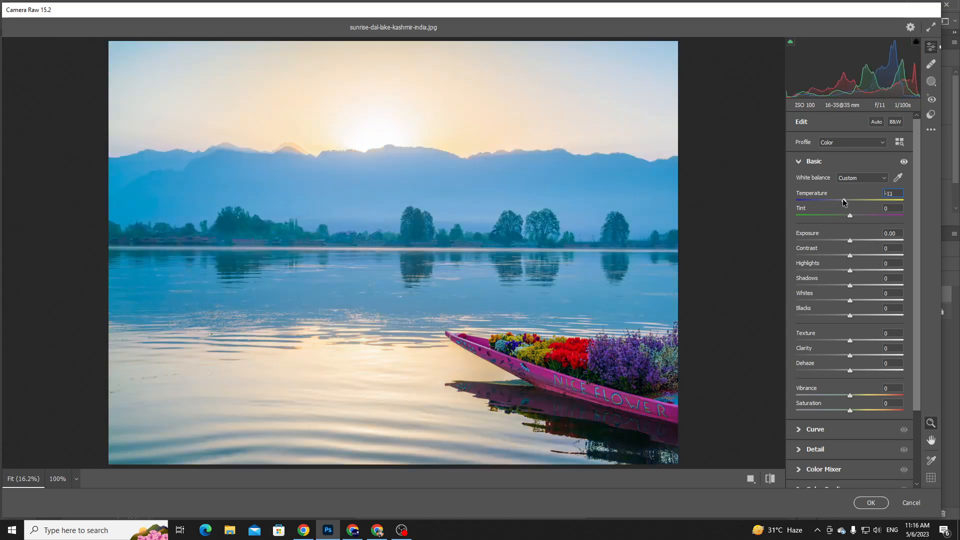
drag(840, 202, 775, 210)
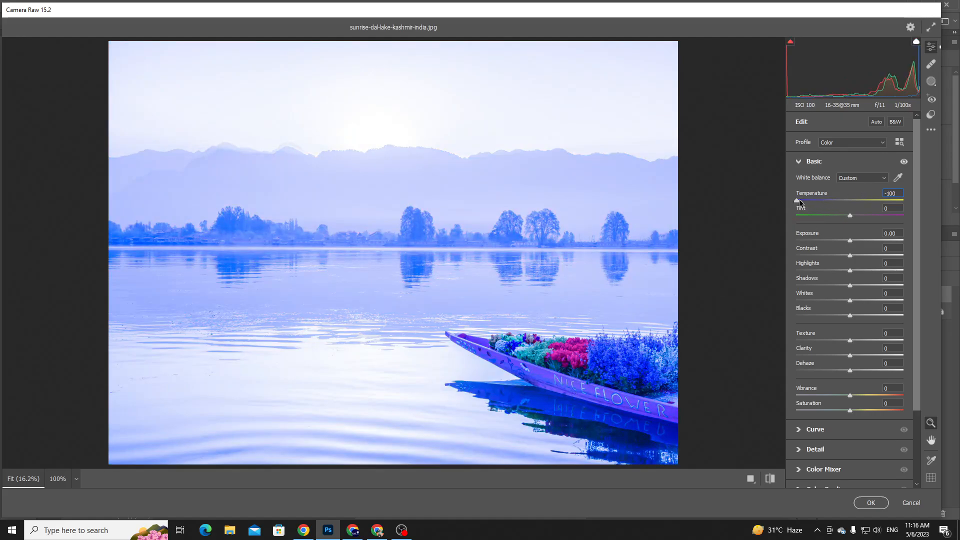
mouse_move(799, 201)
mouse_down()
mouse_move(845, 207)
mouse_move(787, 206)
mouse_up()
drag(788, 203, 840, 202)
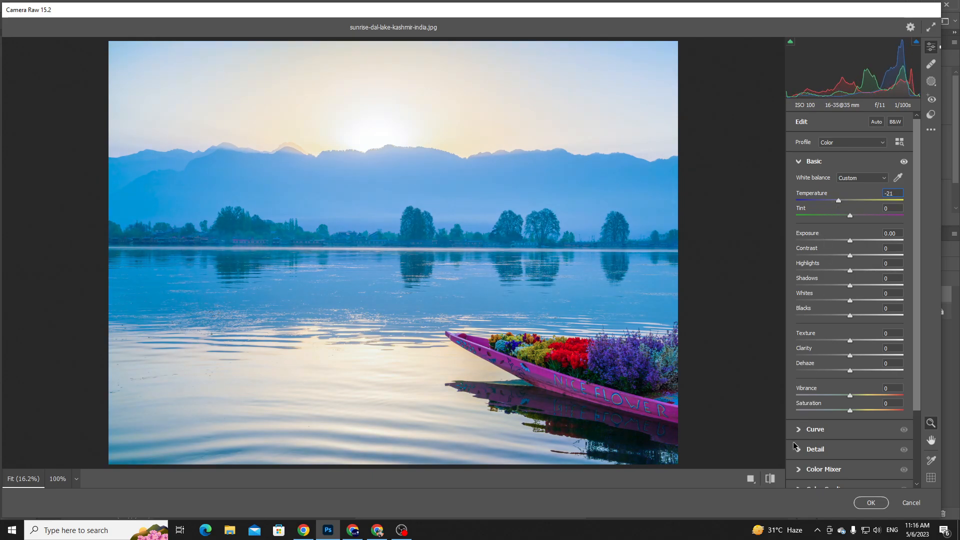
Compare the photo with default settings and with the current Temperature setting by switching between them several times.
click(770, 480)
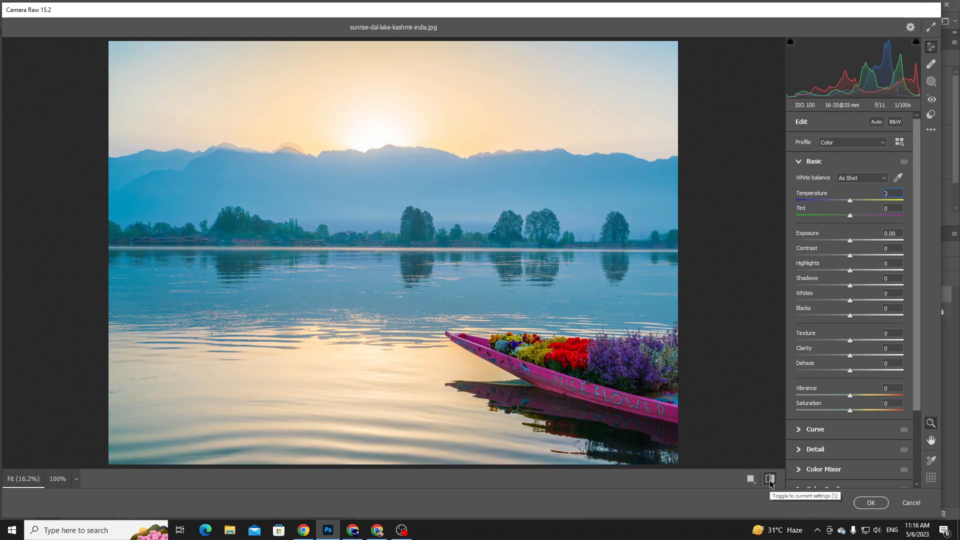
click(771, 480)
click(770, 480)
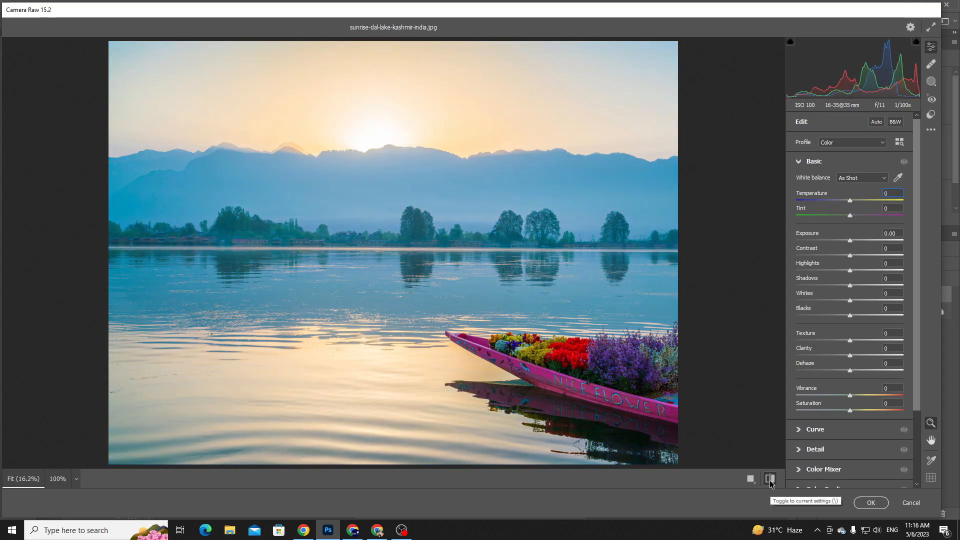
click(770, 480)
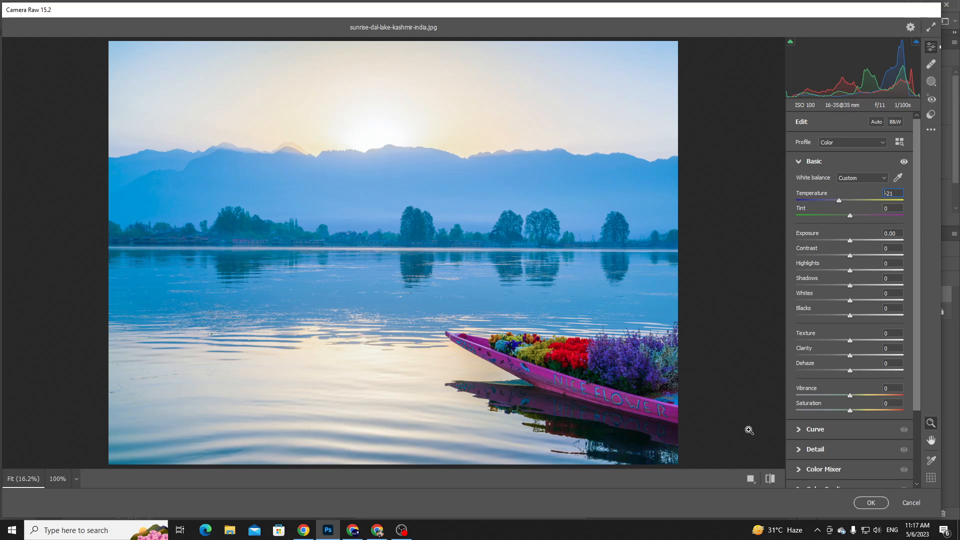
click(769, 479)
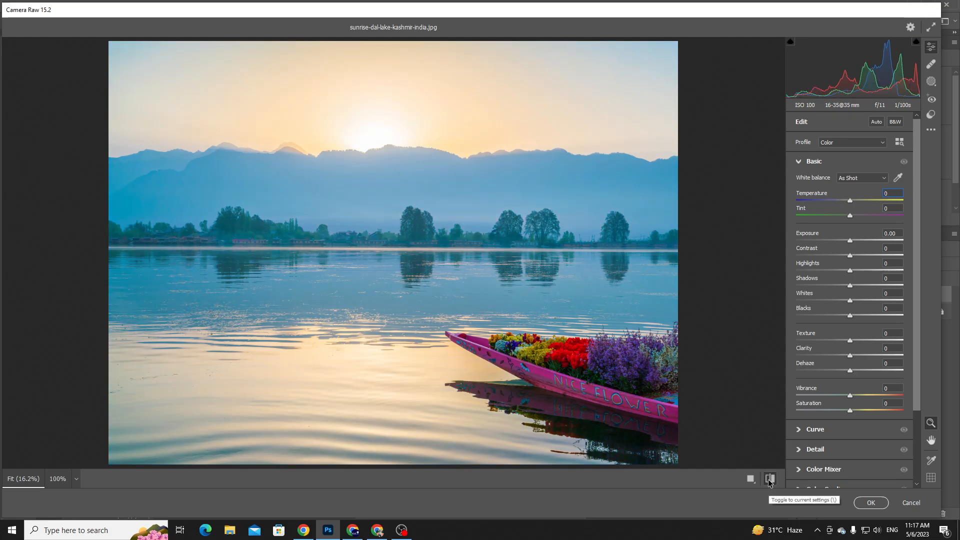
click(771, 479)
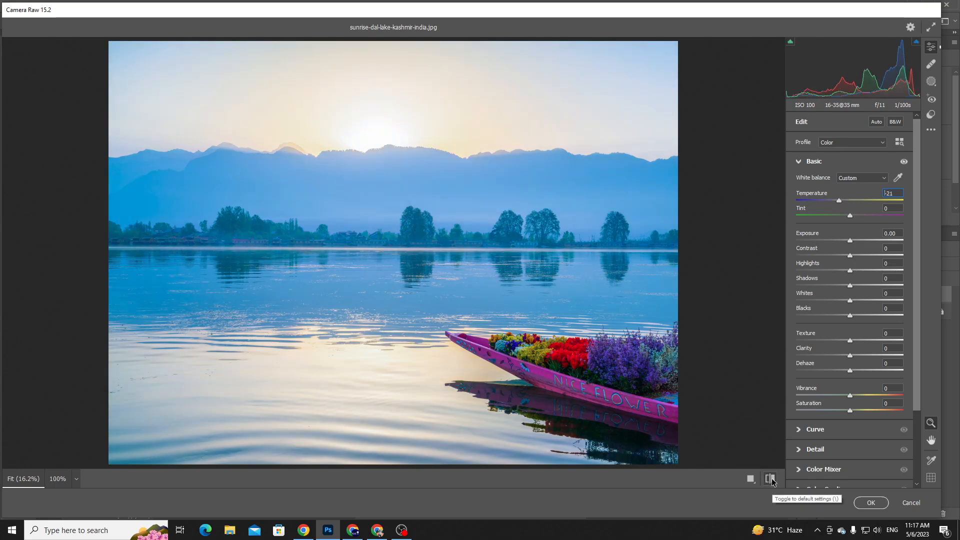
Compare the photo with its default settings, try a Tint of +16, and settle on a Tint of +4.
click(771, 479)
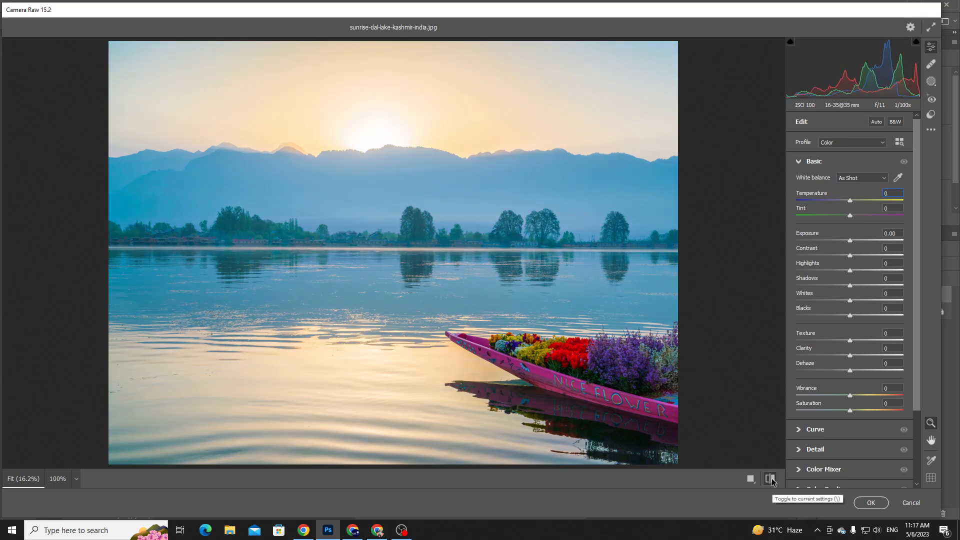
click(771, 479)
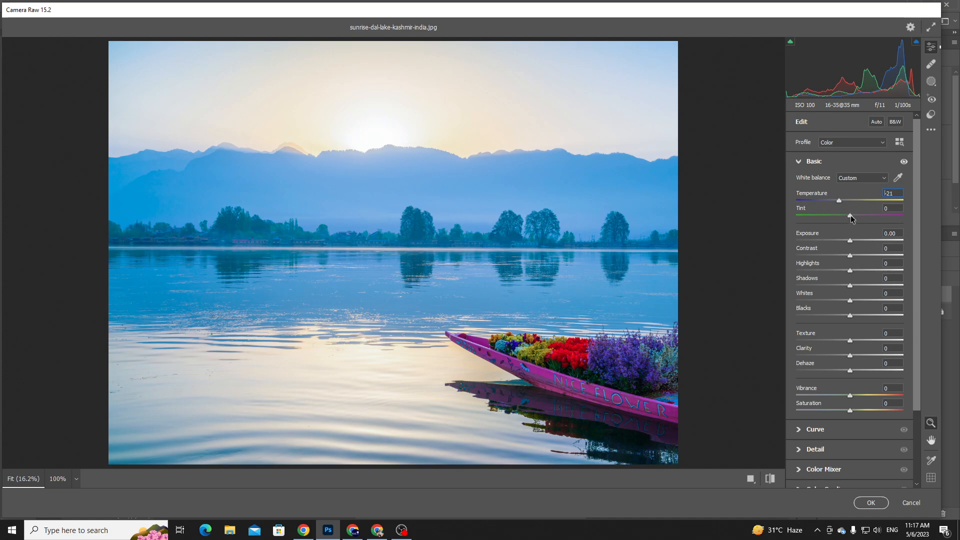
mouse_move(850, 215)
mouse_down()
mouse_move(883, 215)
mouse_move(807, 216)
mouse_move(850, 217)
mouse_up()
mouse_move(851, 214)
mouse_down()
mouse_move(837, 214)
mouse_move(871, 215)
mouse_move(859, 216)
mouse_up()
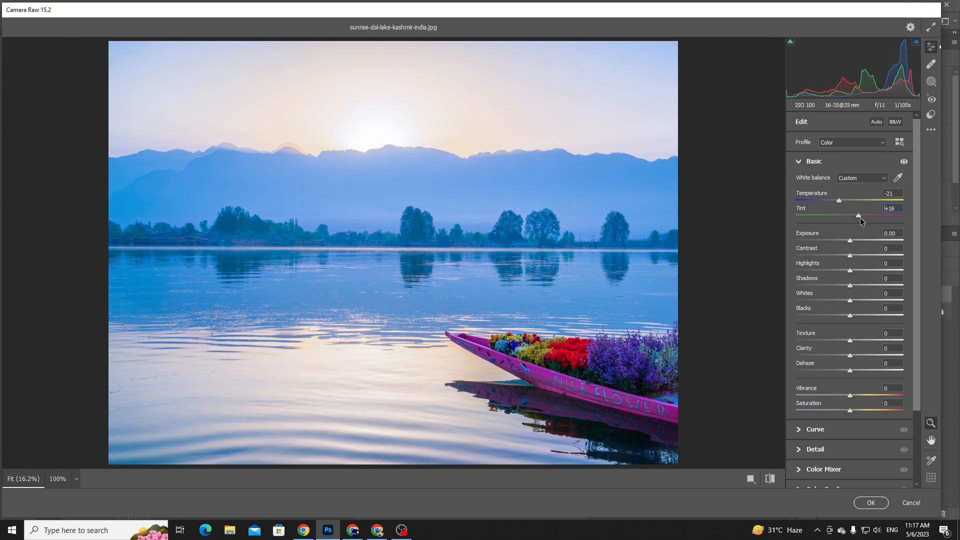
click(898, 206)
drag(858, 215, 852, 215)
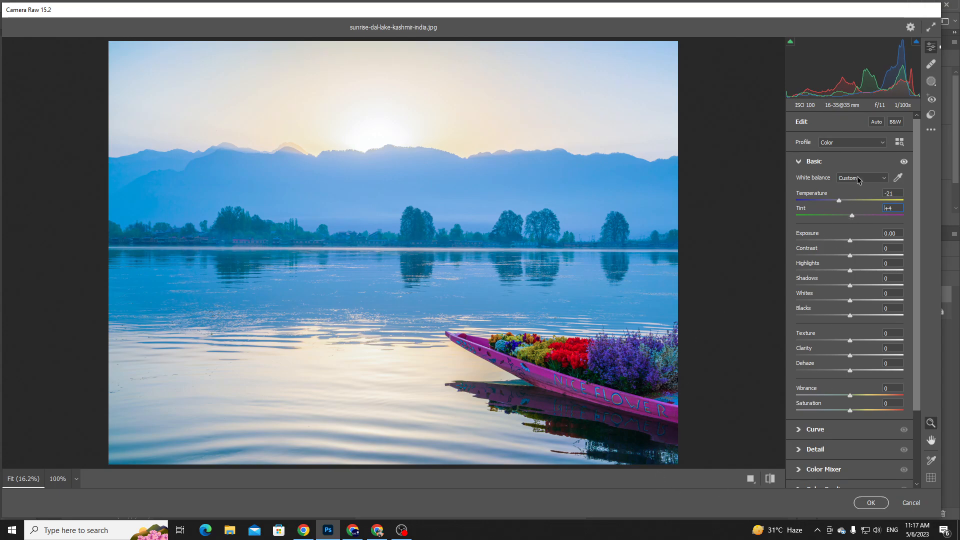
Switch repeatedly between default and current settings to judge the combined Temperature and Tint changes.
click(771, 478)
click(770, 478)
click(771, 478)
click(770, 479)
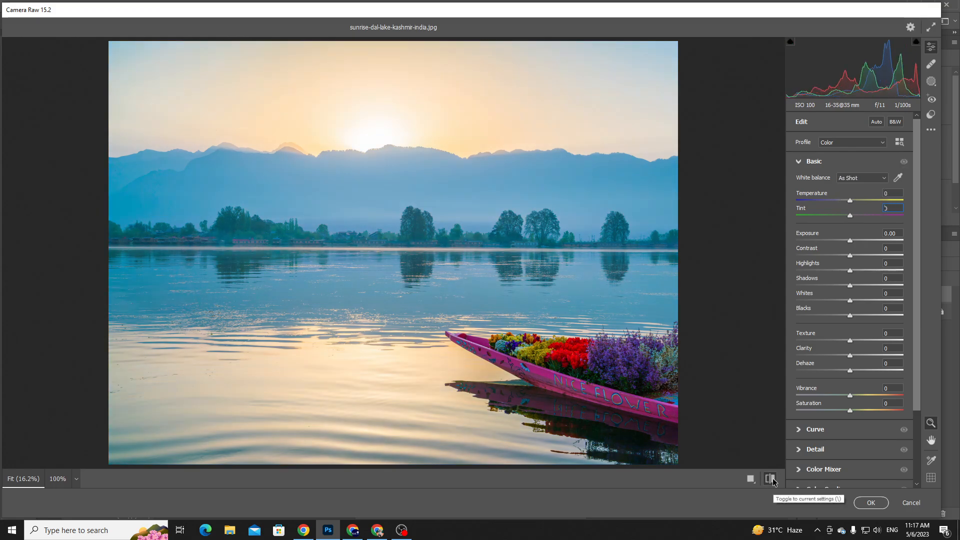
click(772, 480)
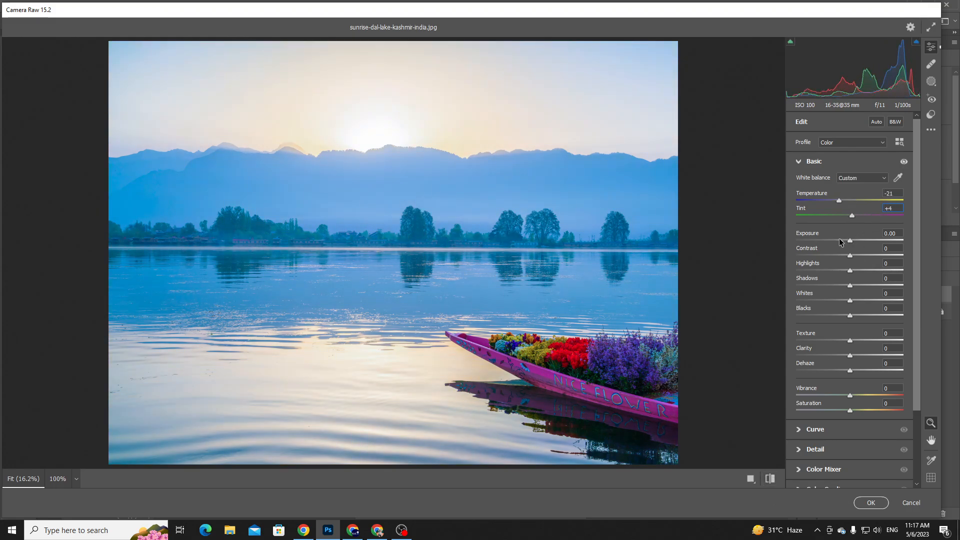
Try brighter Exposure values of +1.70 and +5.00 on the photo, and lower the Exposure to +0.25.
scroll(808, 240, down, 2)
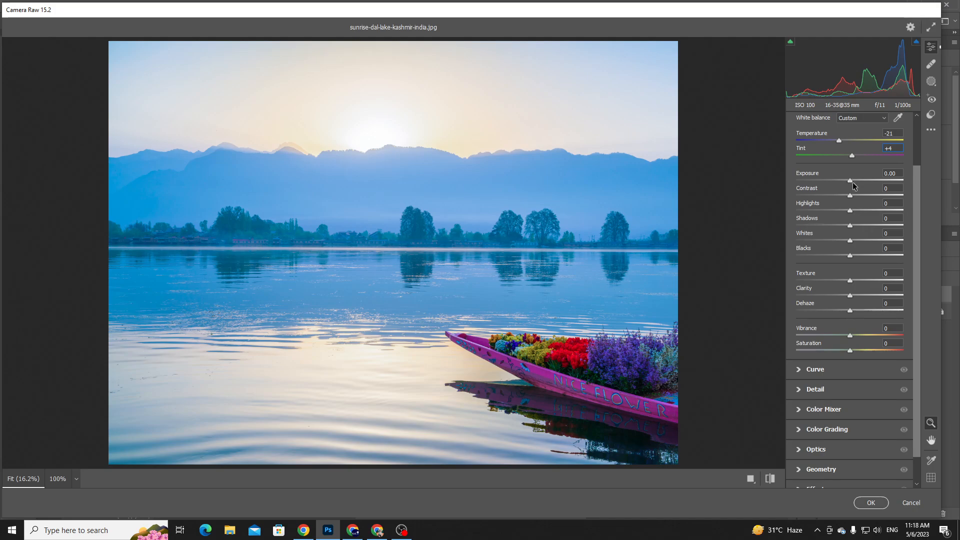
mouse_move(850, 181)
mouse_down()
mouse_move(913, 171)
mouse_move(850, 181)
mouse_up()
click(890, 174)
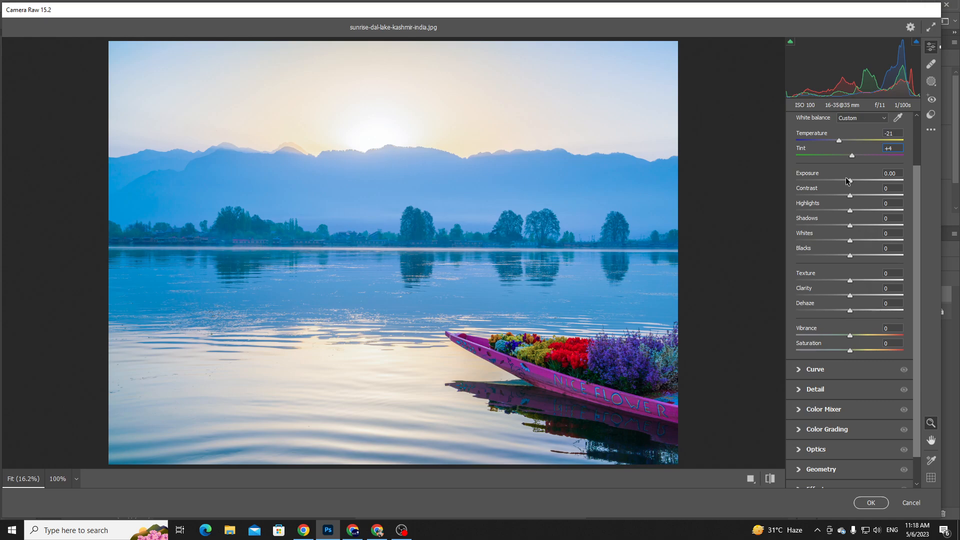
drag(852, 184, 869, 179)
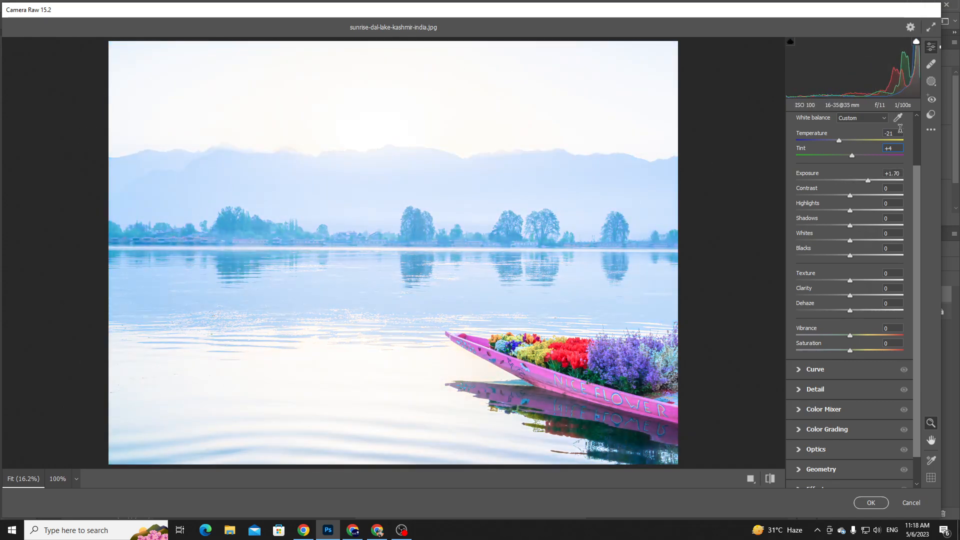
drag(868, 179, 907, 180)
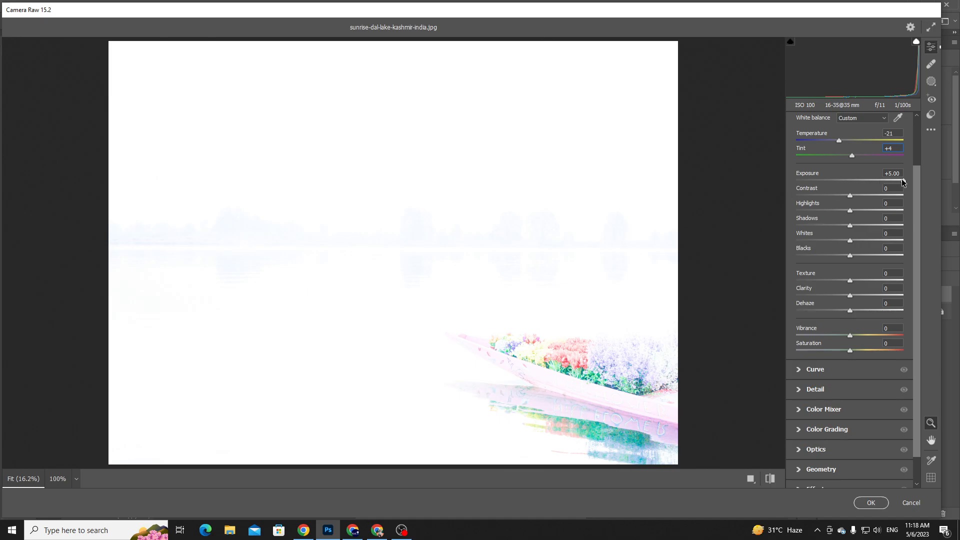
drag(903, 183, 853, 181)
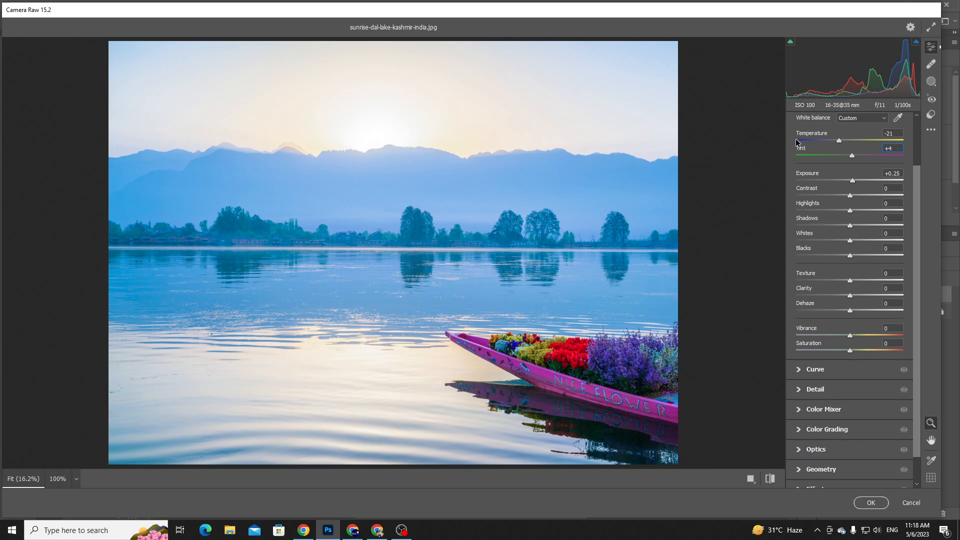
Test high Exposure values of +2.70, +5.00 and +2.90, and reset the Exposure to 0.
drag(853, 181, 881, 182)
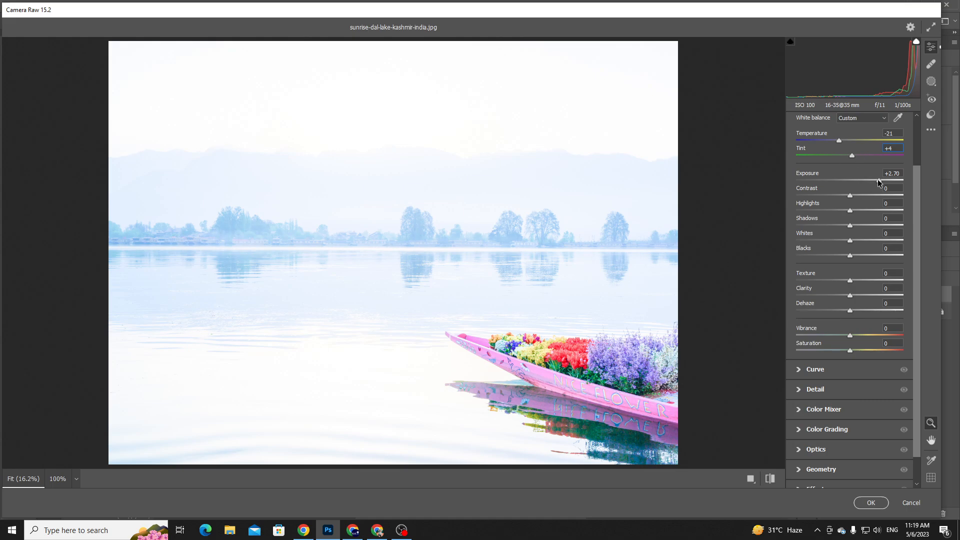
drag(879, 180, 917, 181)
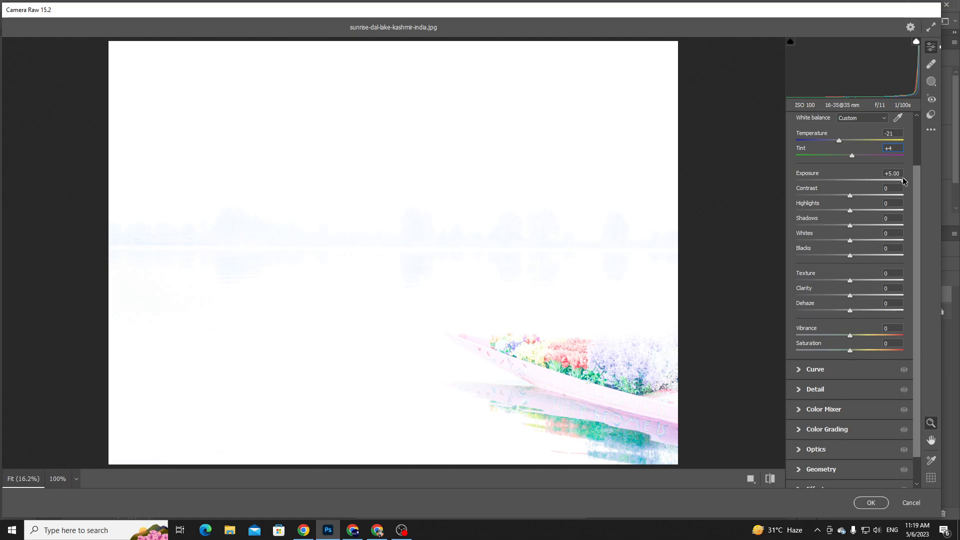
drag(903, 181, 883, 181)
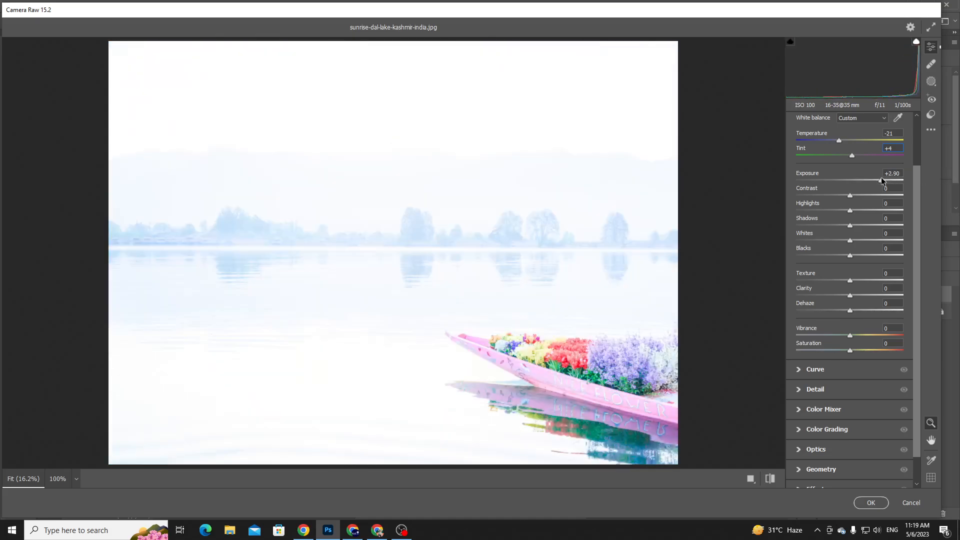
double_click(882, 181)
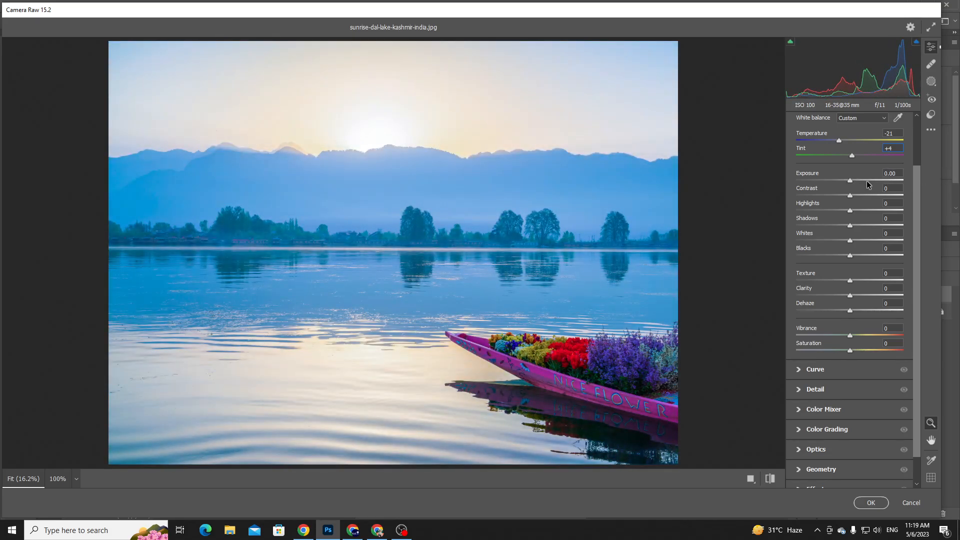
Test the Exposure at +0.40, settle on -0.20, and set the Contrast to +7.
click(895, 173)
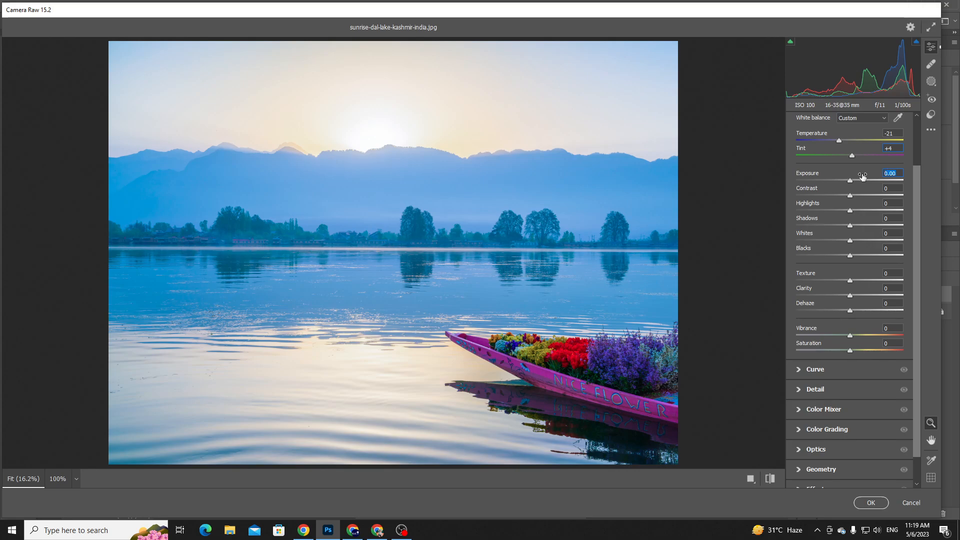
drag(851, 181, 887, 181)
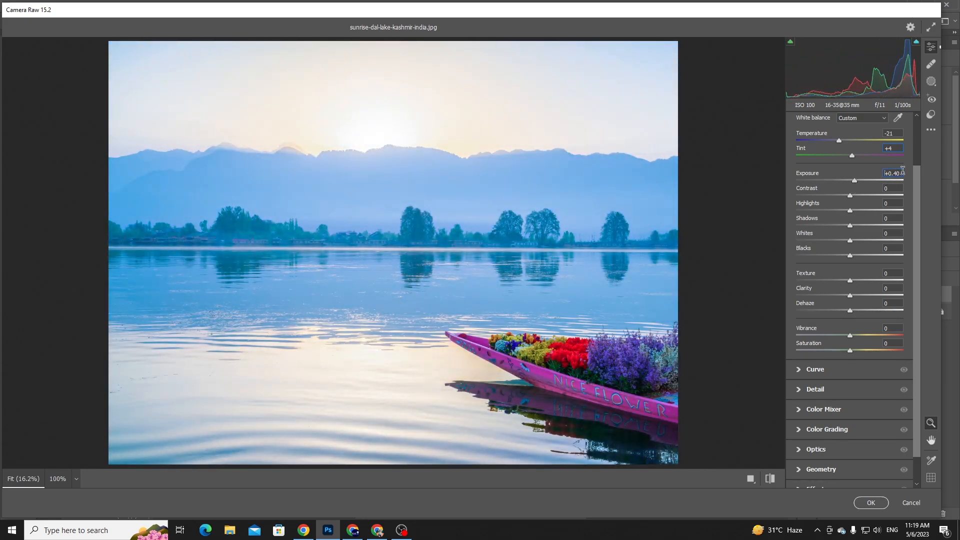
click(882, 172)
text(0)
drag(852, 179, 848, 180)
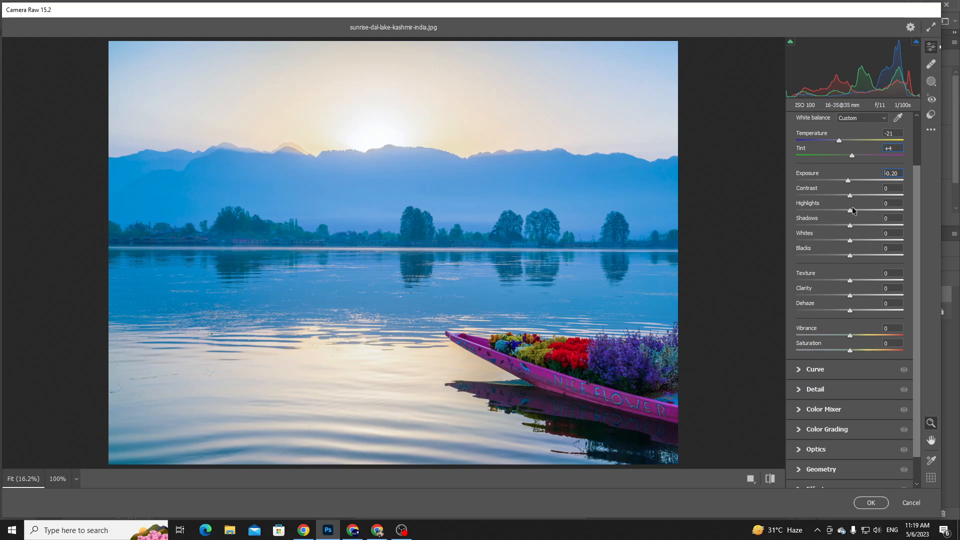
drag(850, 195, 854, 223)
Compare the default photo with the version that includes the Exposure and Contrast changes several times.
click(770, 480)
click(770, 480)
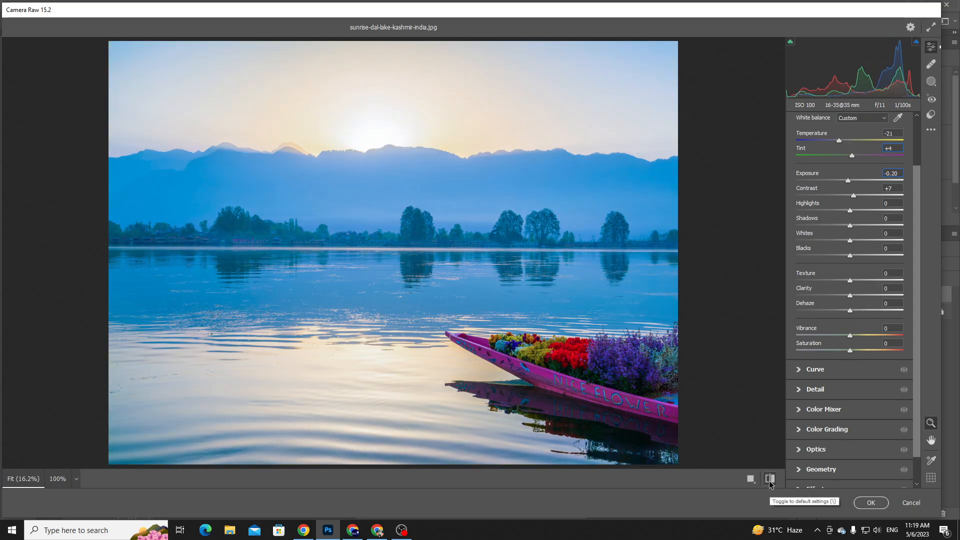
click(770, 480)
click(770, 480)
click(770, 480)
click(770, 480)
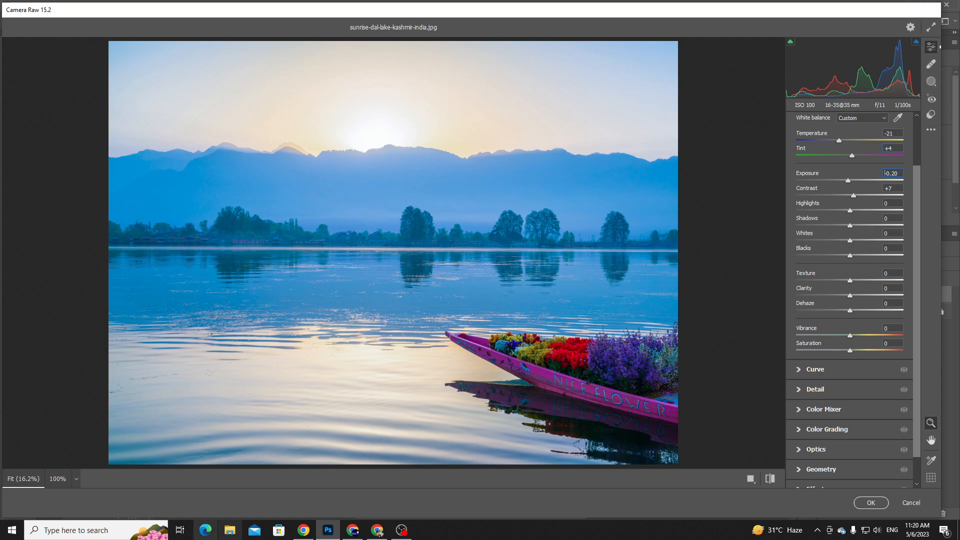
Switch to the Google Meet call in Chrome to unmute the microphone, and return to Photoshop, dismissing the presenting notification.
click(359, 532)
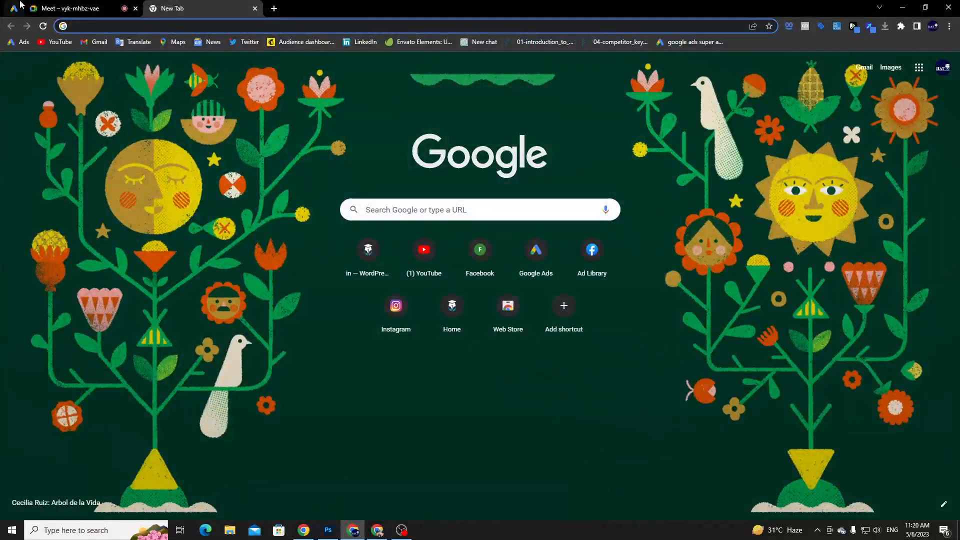
click(55, 8)
click(385, 501)
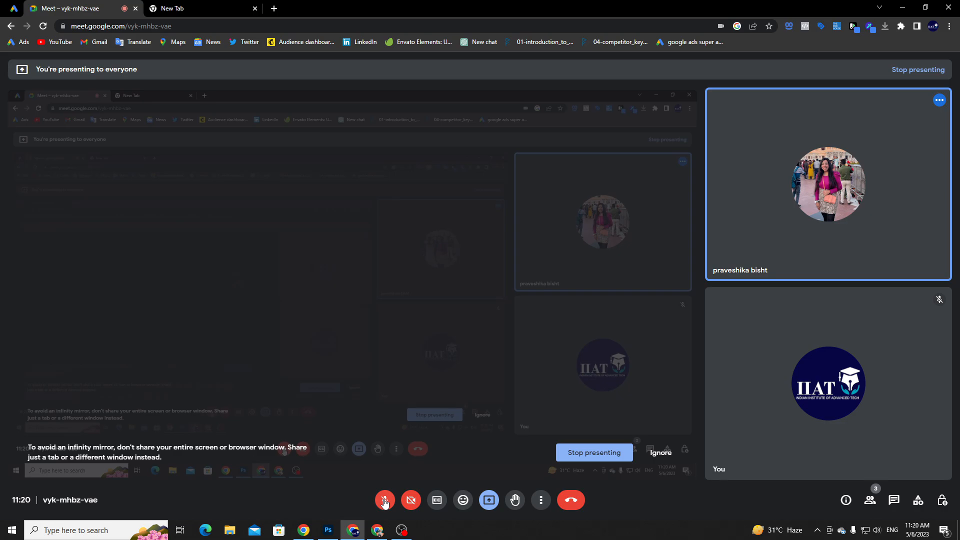
click(384, 500)
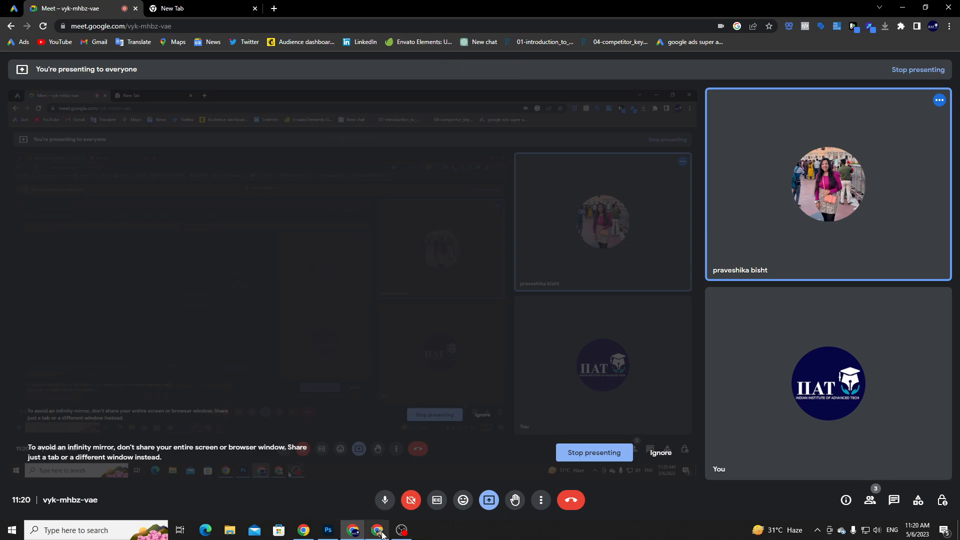
click(328, 530)
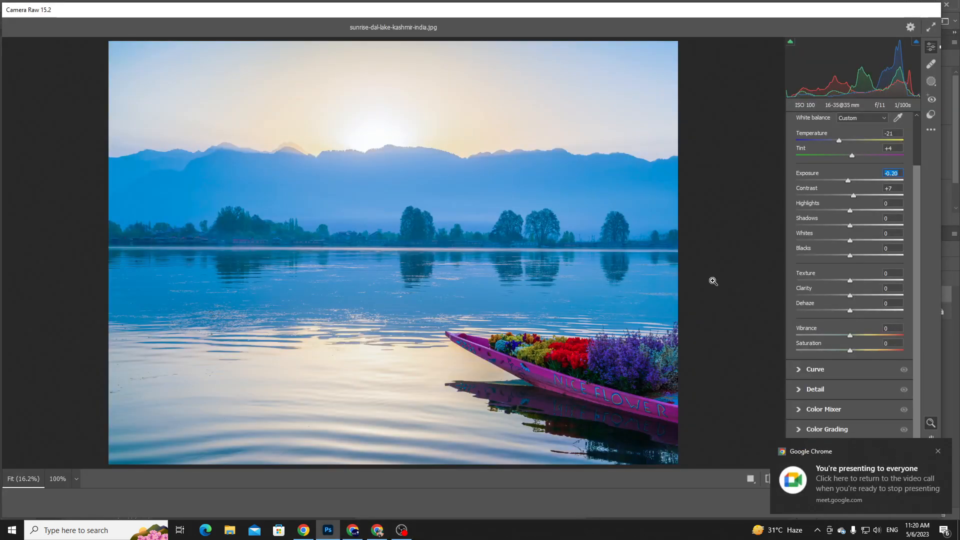
click(940, 452)
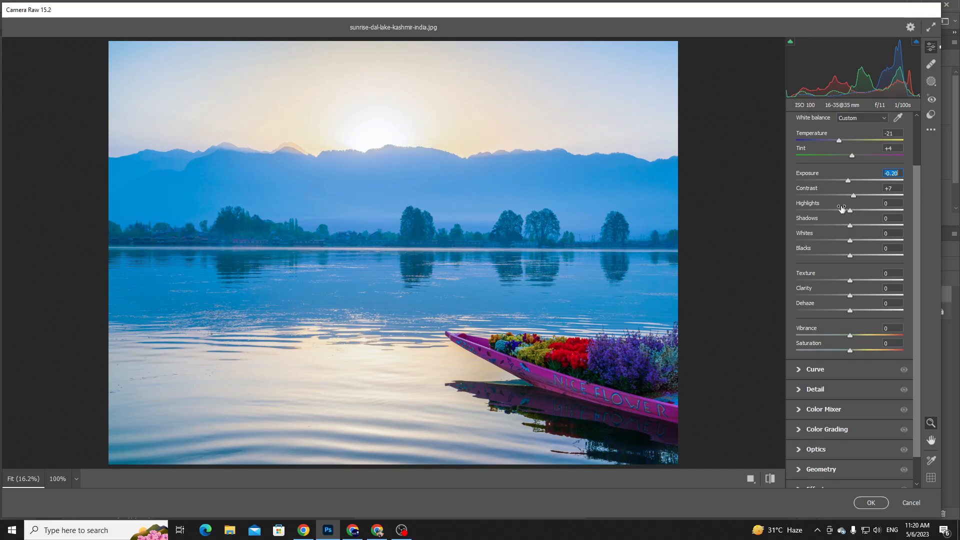
Try Highlights at -6 and -11 and Shadows at -73, and reset both to 0.
mouse_move(852, 213)
mouse_down()
mouse_move(756, 214)
mouse_move(959, 229)
mouse_move(833, 220)
mouse_move(862, 242)
mouse_move(753, 240)
mouse_move(853, 229)
mouse_move(856, 214)
mouse_move(884, 217)
mouse_move(778, 215)
mouse_move(844, 211)
mouse_move(848, 221)
mouse_up()
drag(849, 225, 811, 231)
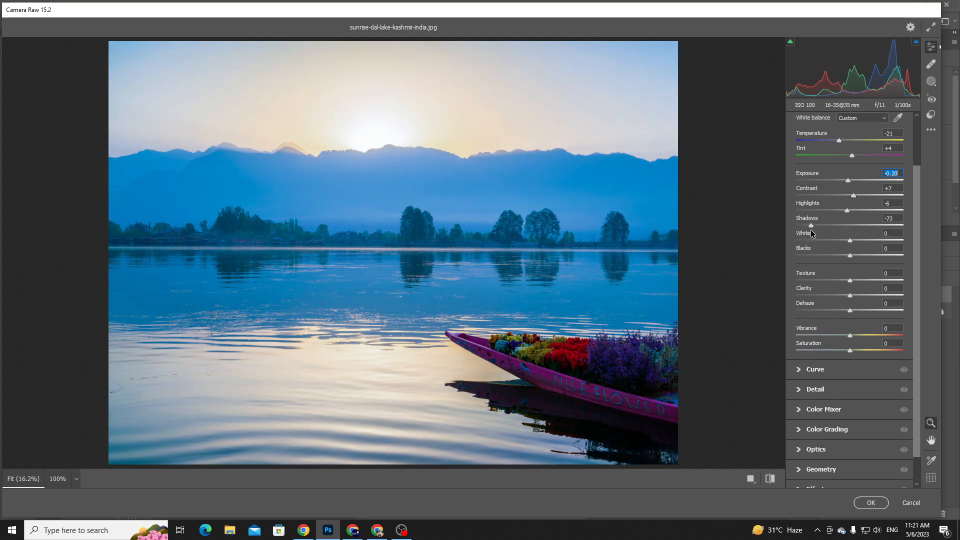
double_click(811, 227)
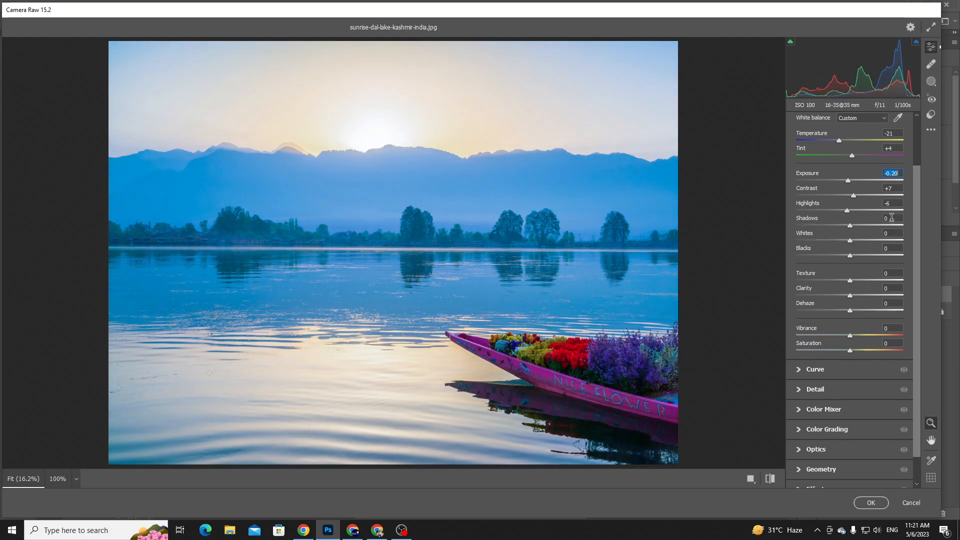
mouse_move(847, 211)
mouse_down()
mouse_move(856, 214)
mouse_move(844, 214)
mouse_up()
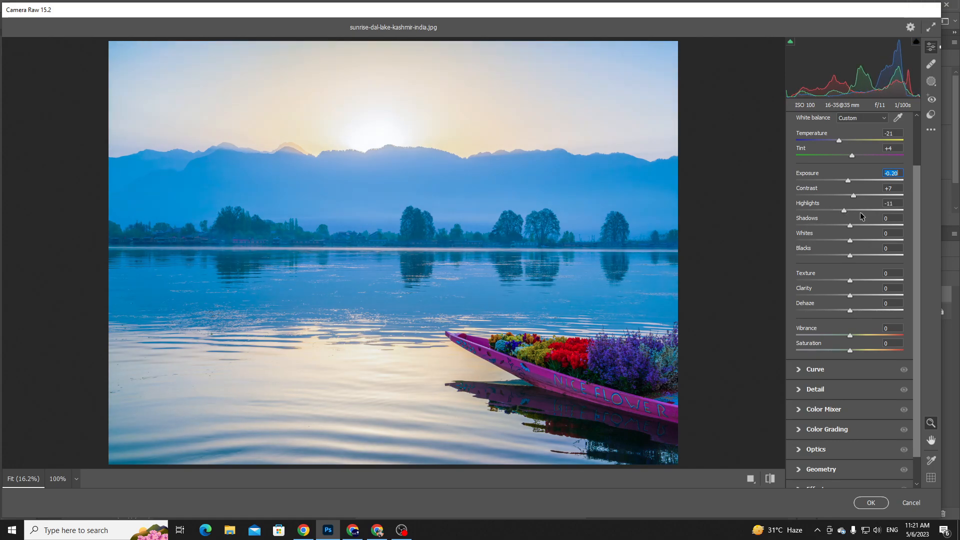
click(899, 202)
text(0)
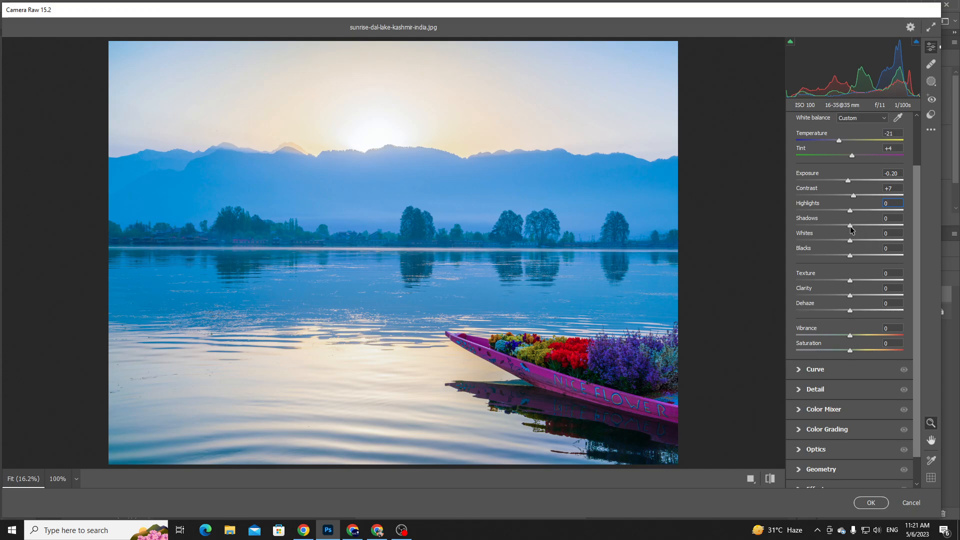
Test the Shadows at -100, settle on -7, and compare the photo with its default settings.
drag(852, 229, 754, 228)
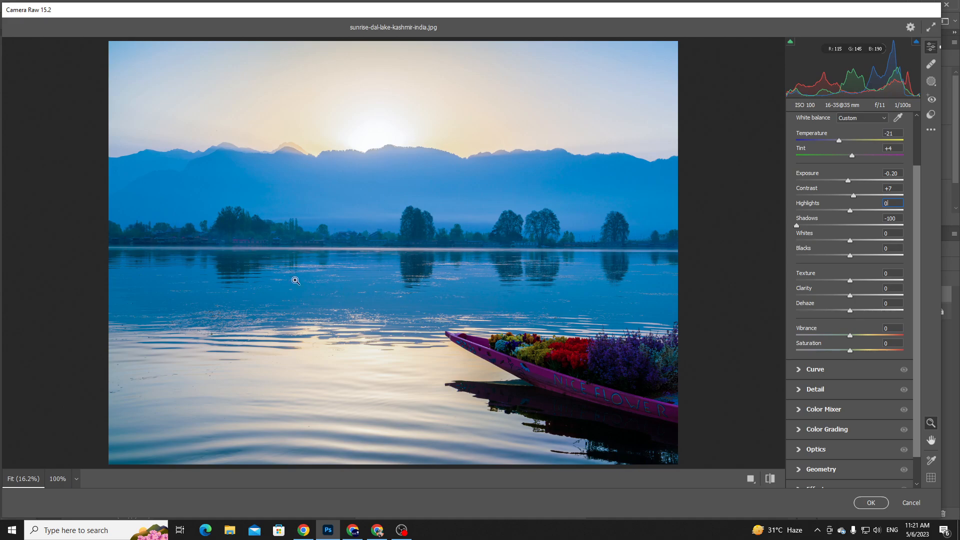
drag(797, 224, 848, 232)
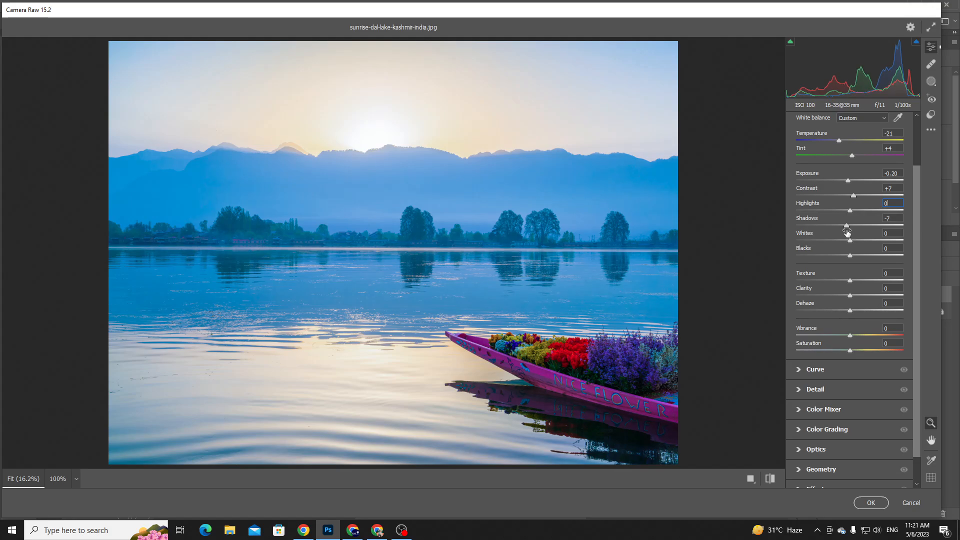
click(773, 481)
click(772, 482)
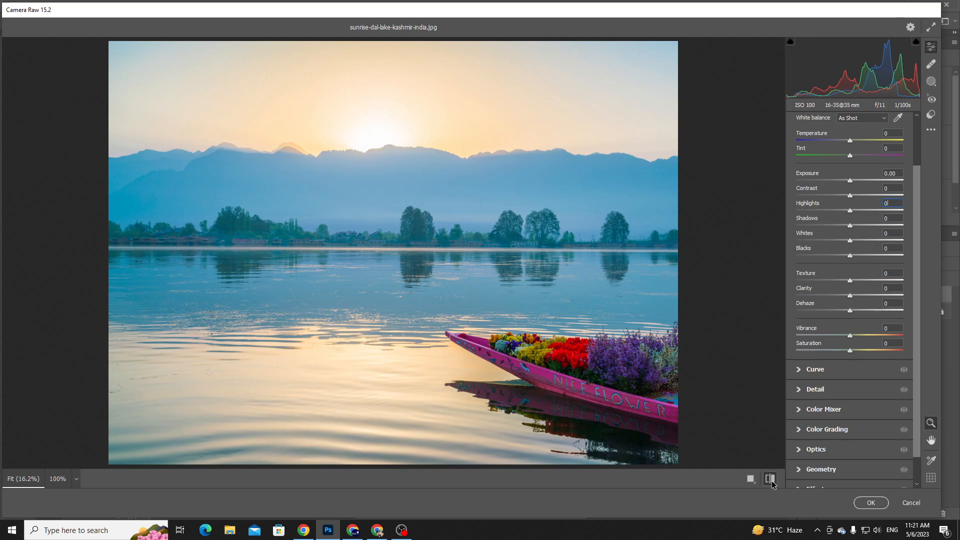
click(773, 481)
click(772, 481)
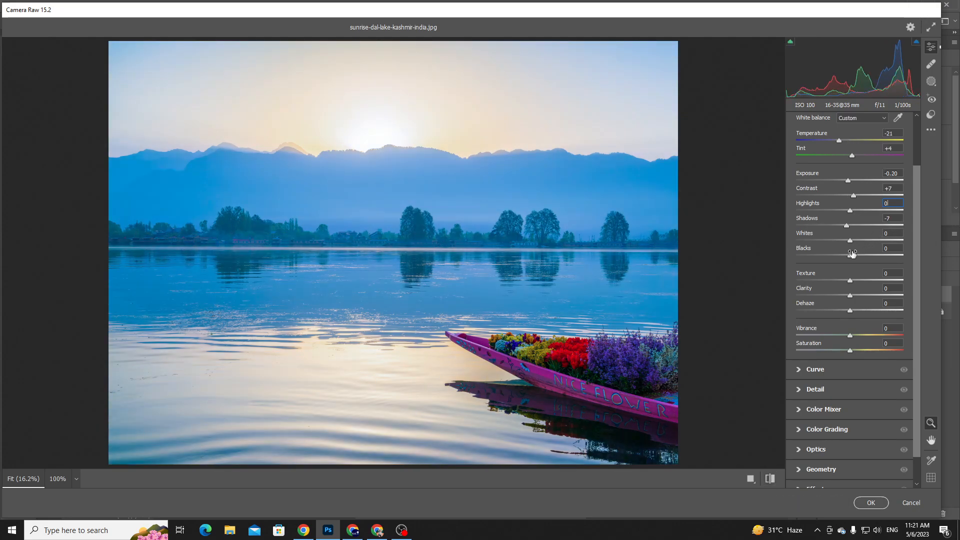
Try the Whites at +100 and -5, and reset them to 0.
scroll(852, 253, down, 2)
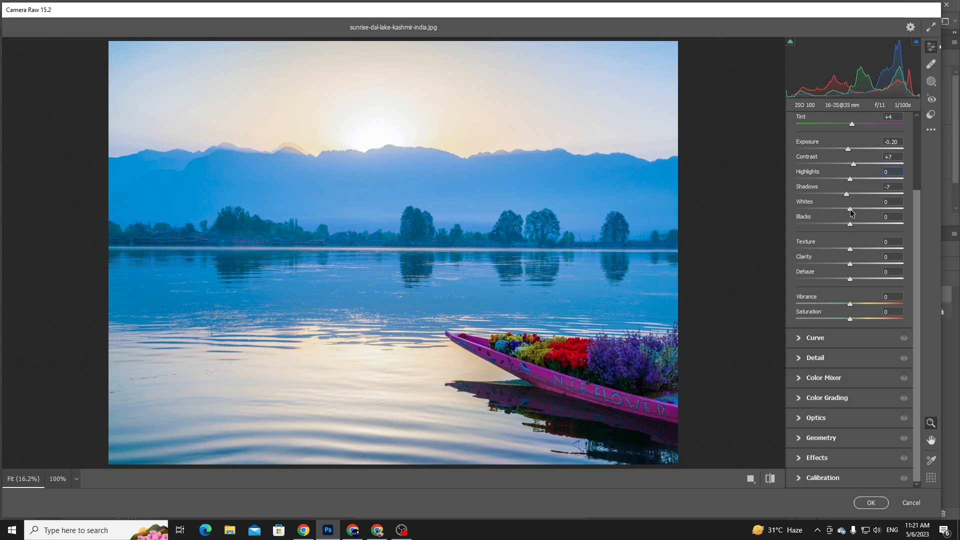
drag(850, 209, 945, 219)
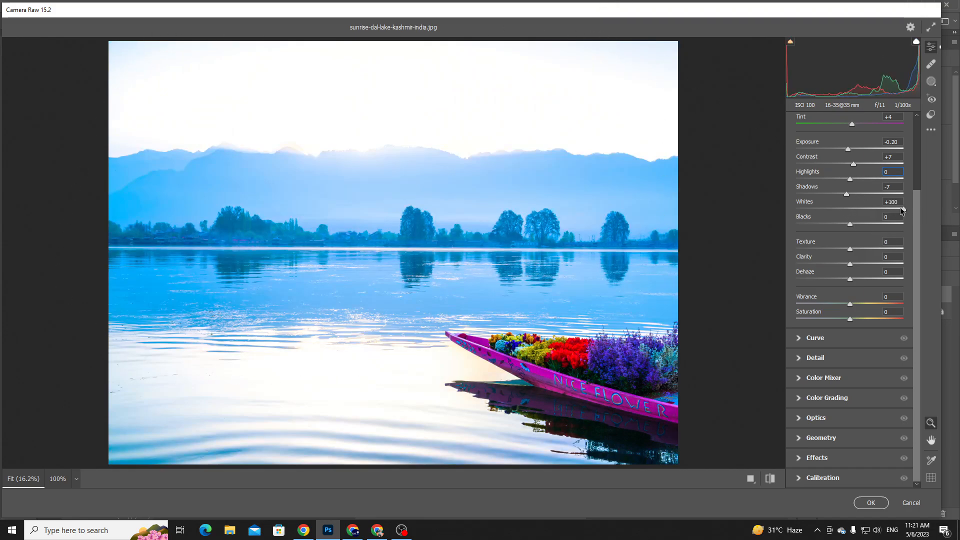
drag(904, 212, 848, 222)
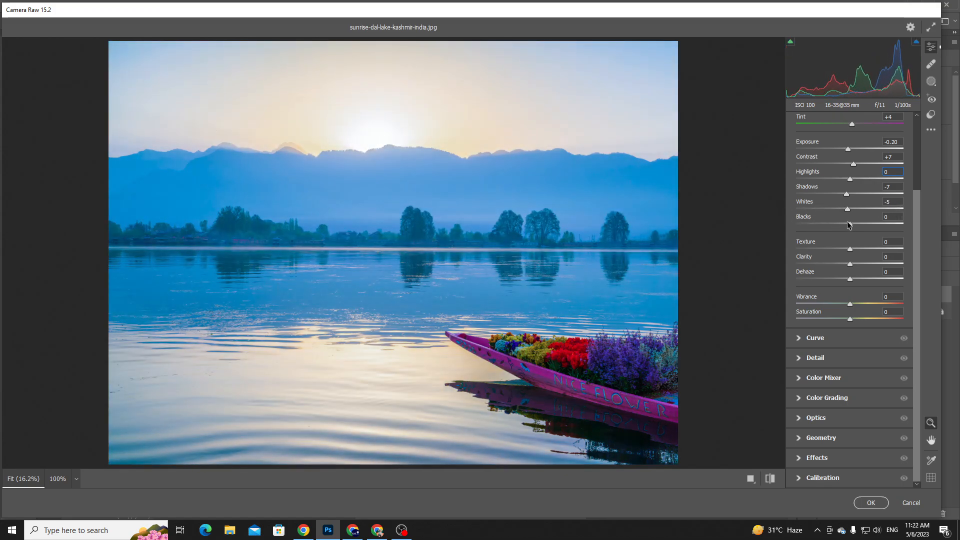
double_click(849, 208)
Try the Blacks at -100 and -7, and reset them to 0.
drag(849, 227, 768, 227)
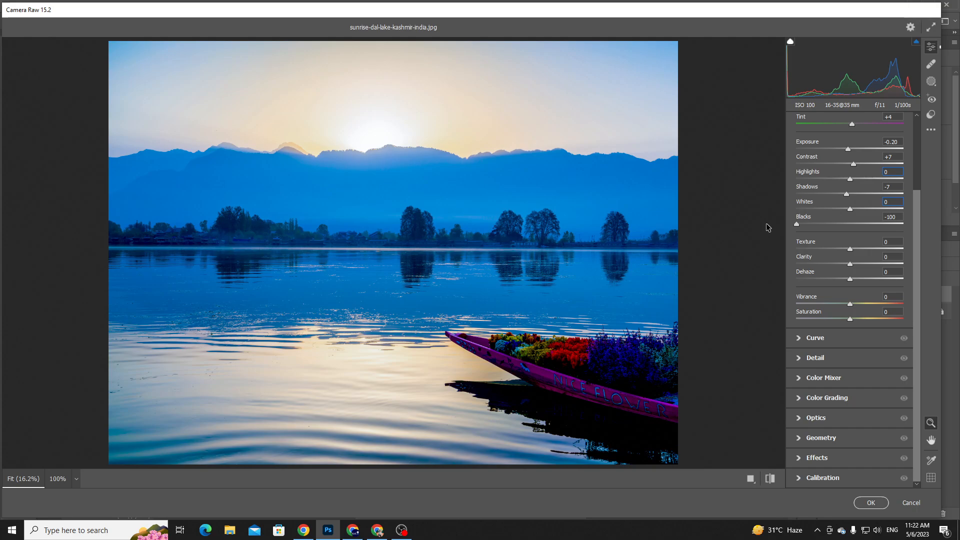
drag(792, 227, 845, 229)
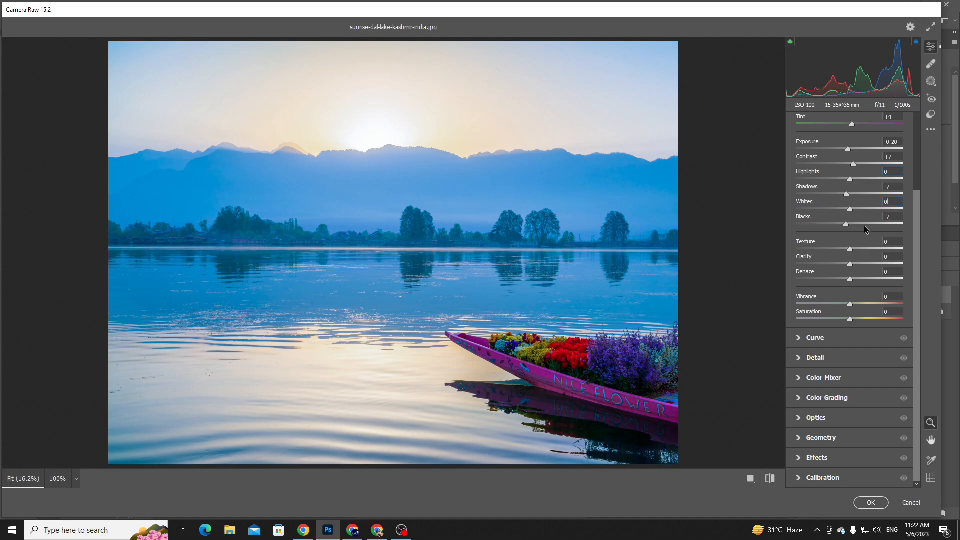
click(895, 215)
text(0)
mouse_move(848, 198)
mouse_down()
mouse_move(830, 196)
mouse_move(849, 197)
mouse_up()
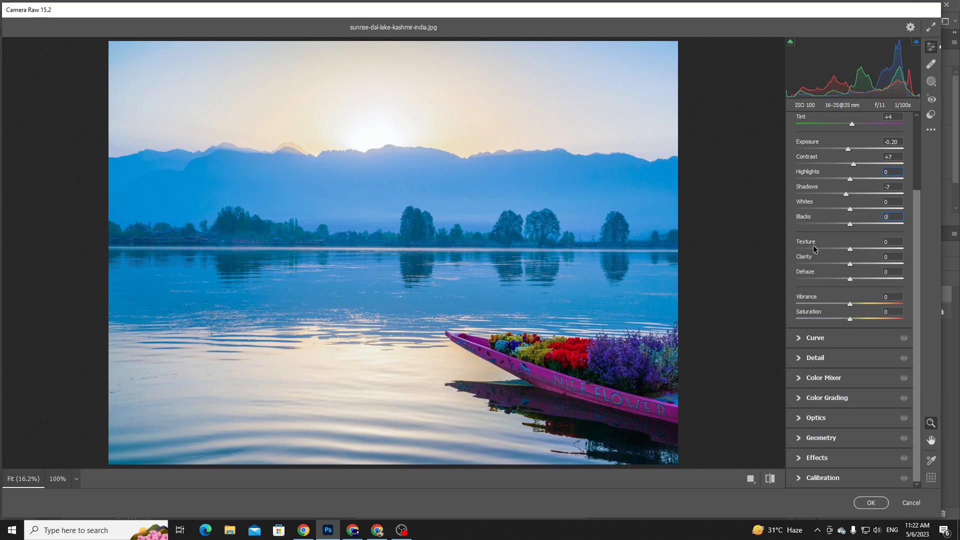
Switch to the Google Meet call in Chrome, and return to Photoshop, dismissing the presenting notification.
click(353, 530)
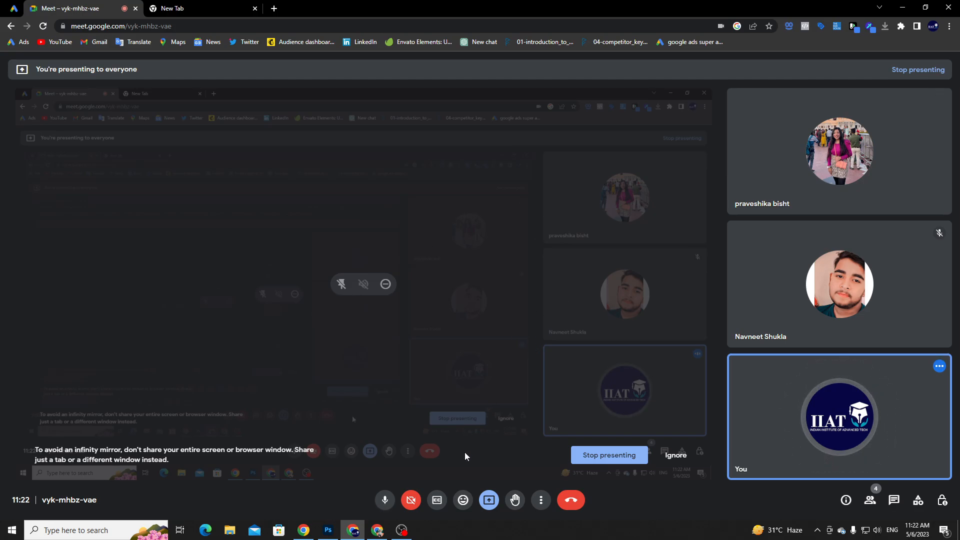
click(329, 533)
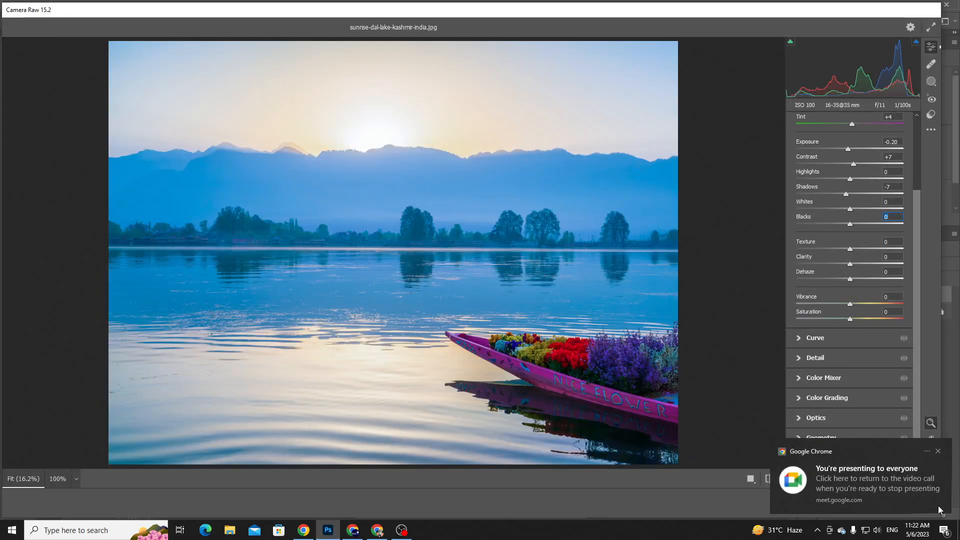
click(938, 451)
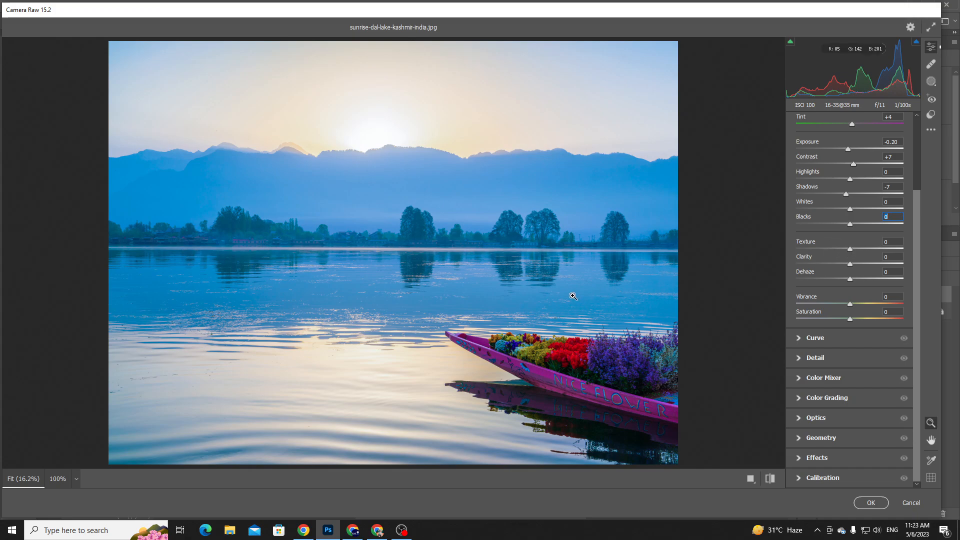
Compare the default and current settings several times on a close-up of the boat's flowers.
click(530, 297)
scroll(532, 309, down, 5)
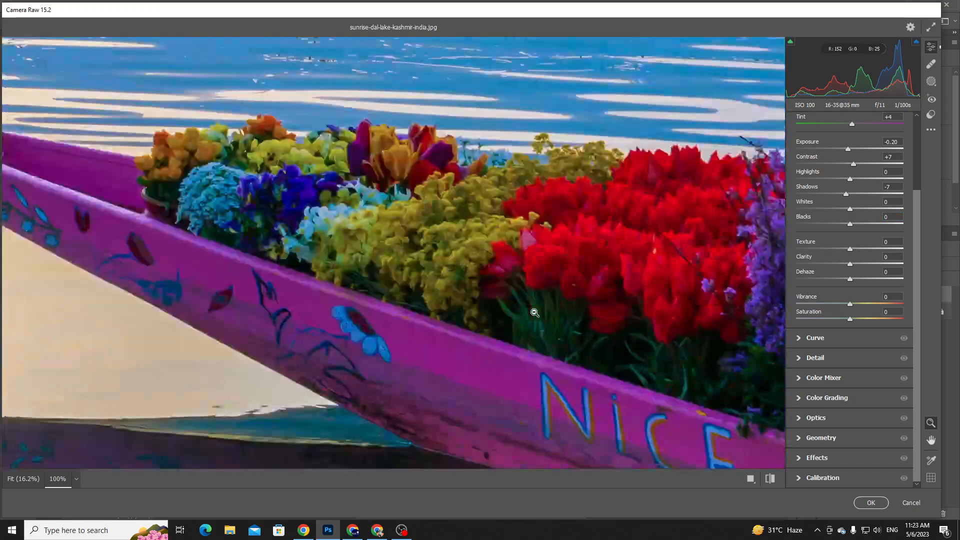
drag(628, 298, 476, 225)
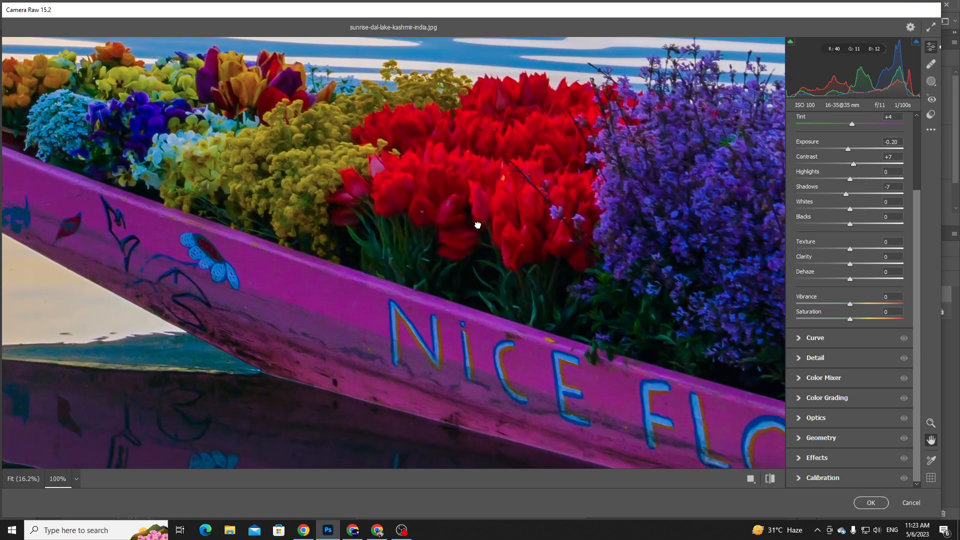
click(772, 480)
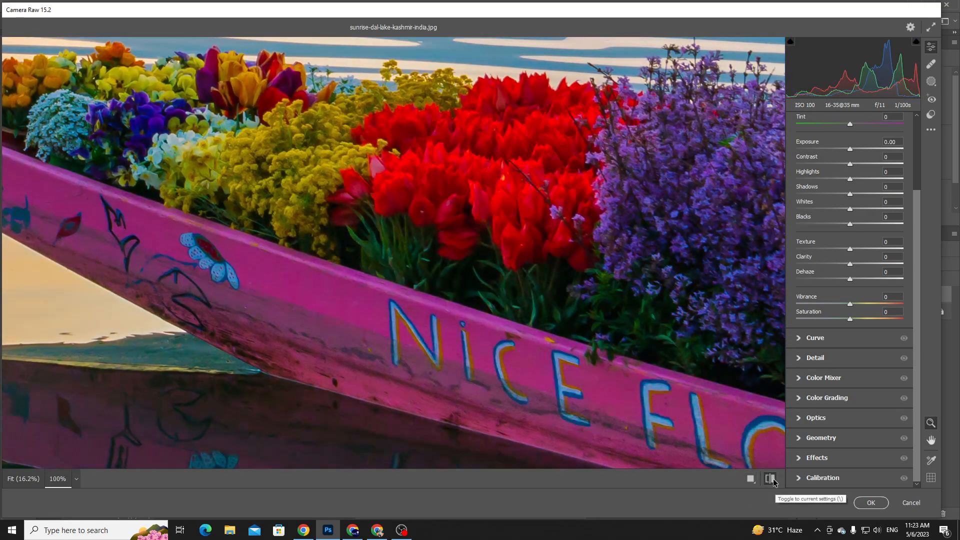
click(772, 480)
click(772, 480)
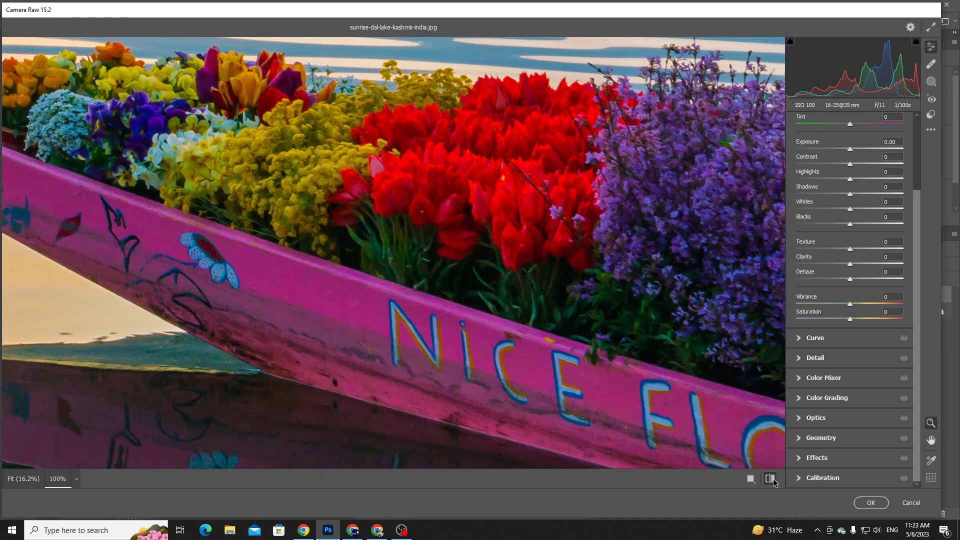
click(771, 480)
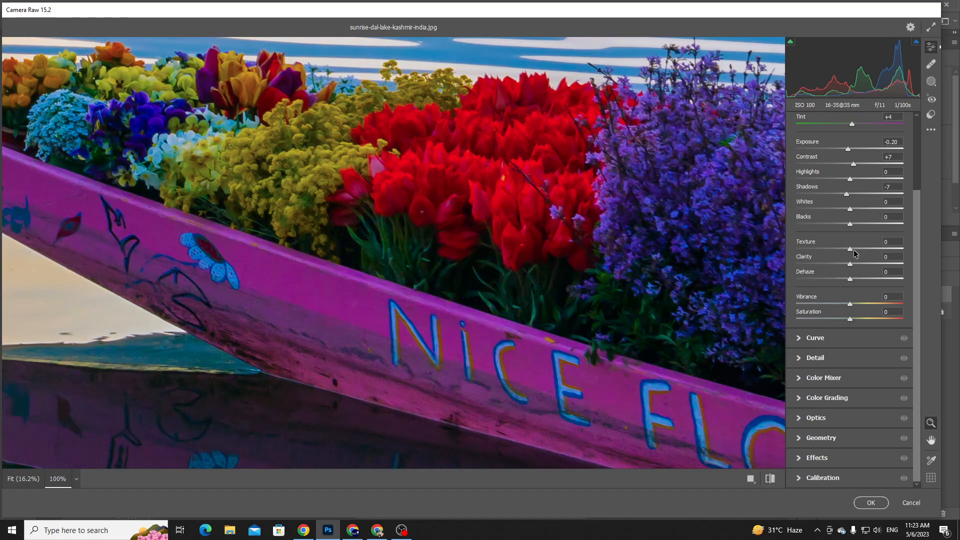
Try the Texture at -100 and inspect its effect on the small flowers near the boat's bow.
click(549, 283)
drag(549, 283, 542, 315)
scroll(583, 317, left, 10)
scroll(638, 368, up, 3)
key(h)
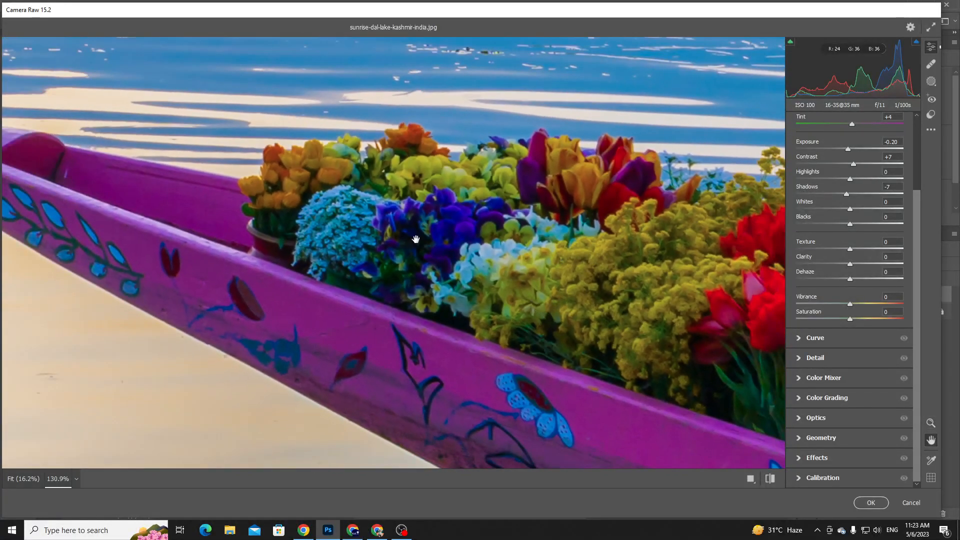
drag(413, 240, 522, 267)
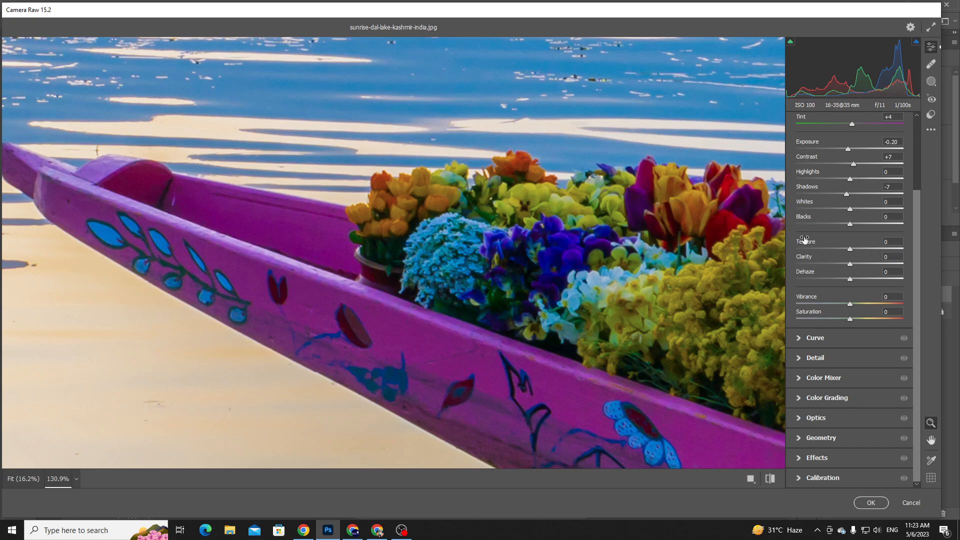
mouse_move(805, 240)
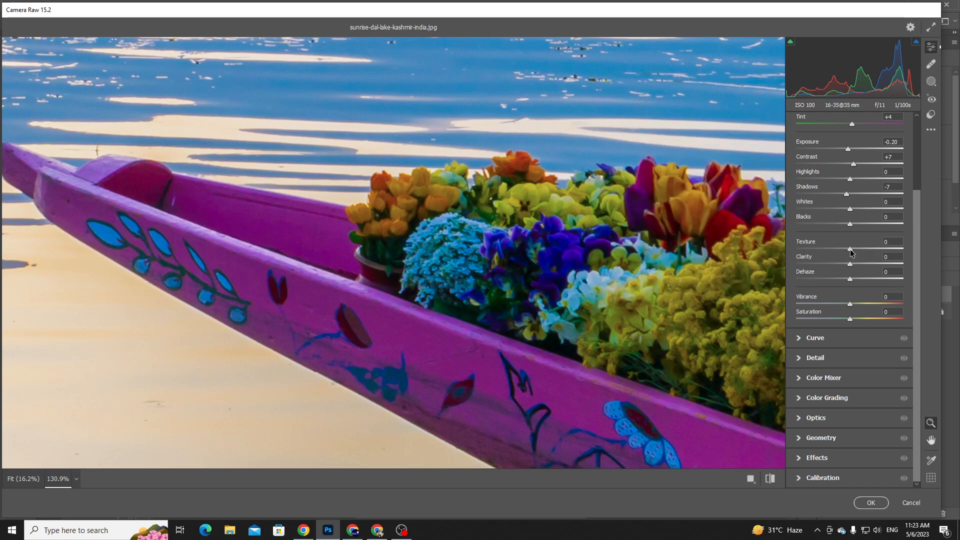
drag(851, 253, 811, 248)
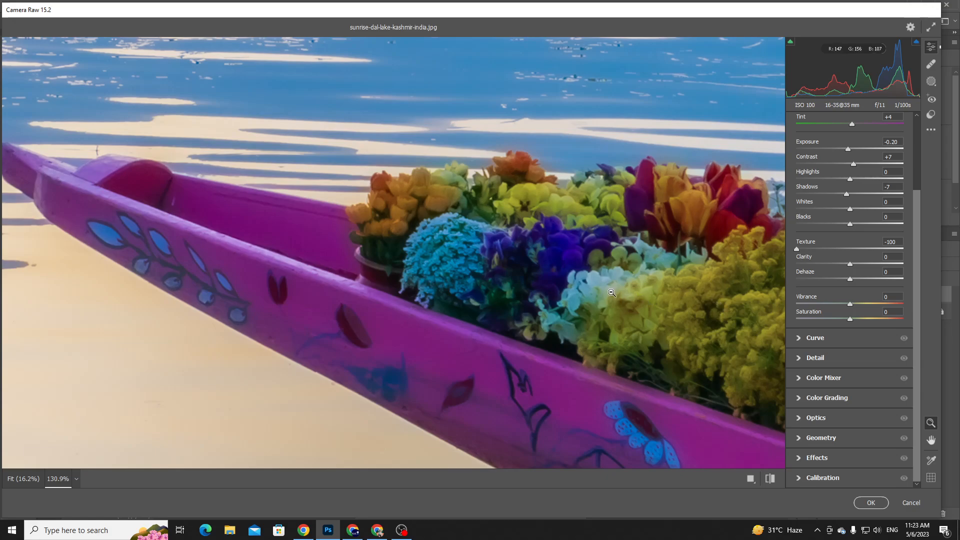
drag(618, 290, 720, 311)
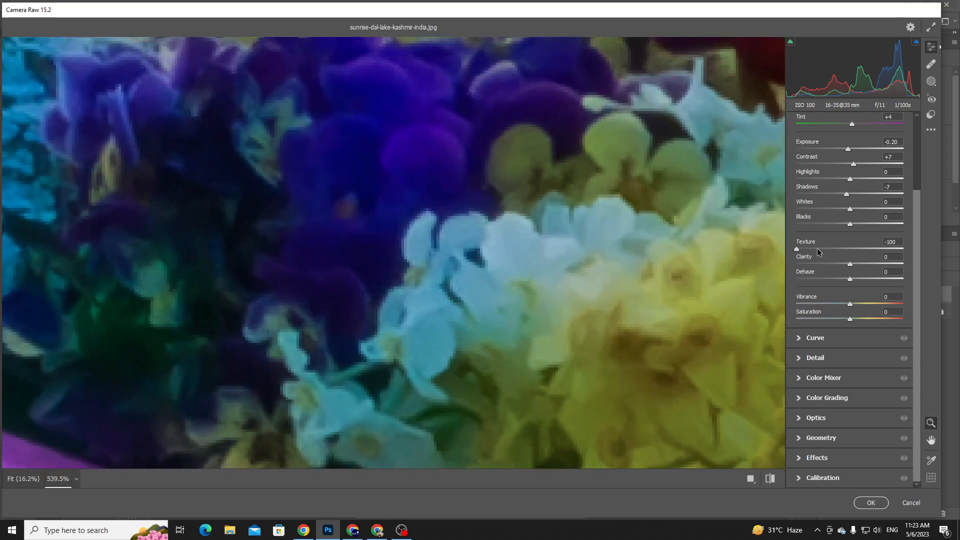
Test the Texture at -100 and +100 on the flower close-up, and settle on +15.
mouse_move(798, 247)
mouse_down()
mouse_move(917, 253)
mouse_move(785, 250)
mouse_up()
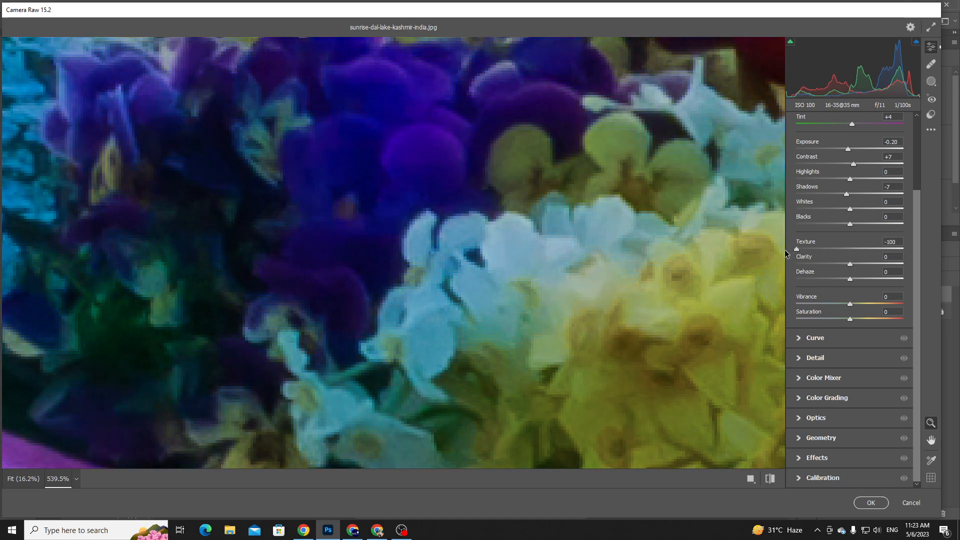
drag(690, 276, 635, 270)
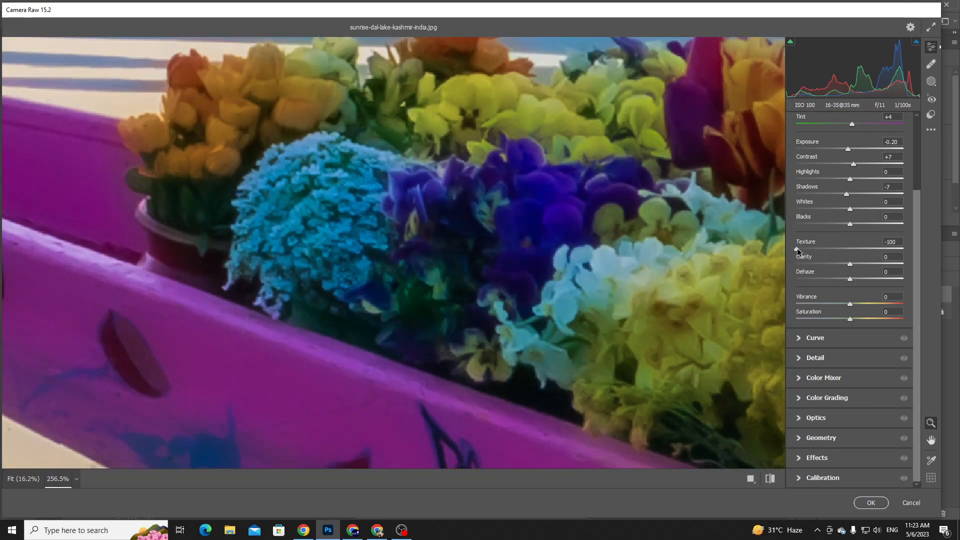
drag(797, 249, 916, 251)
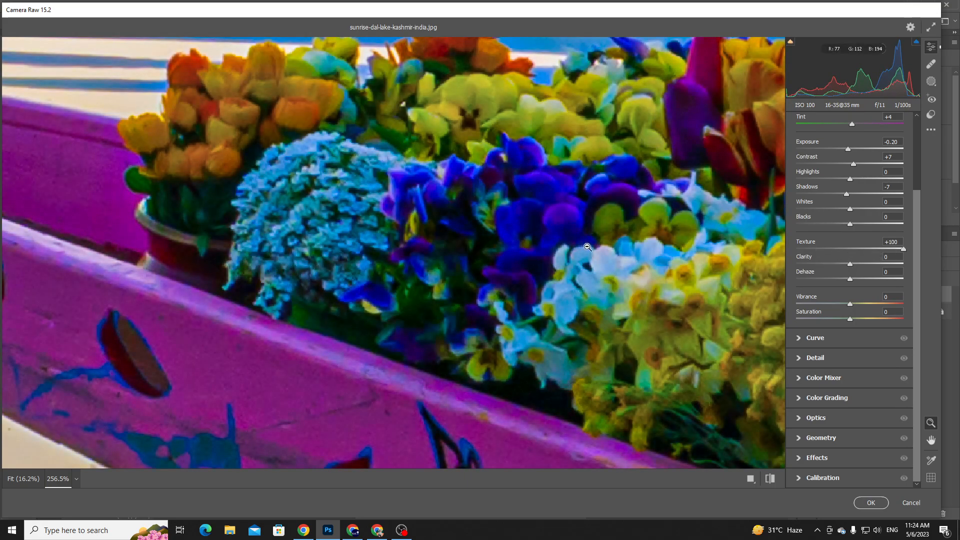
drag(884, 249, 854, 250)
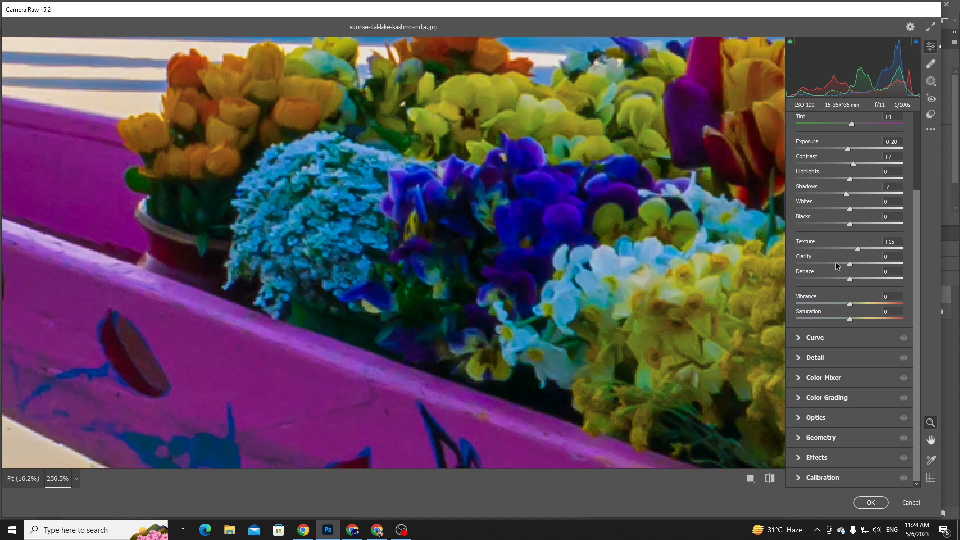
Try the Clarity at +37 and examine its effect on the whole photo and on the boat's flowers.
drag(848, 263, 869, 268)
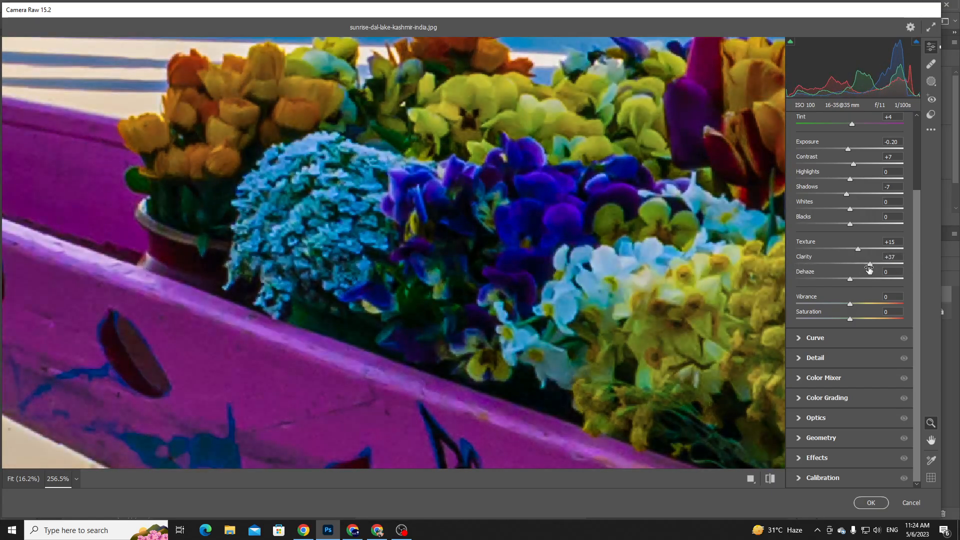
key(ctrl+minus)
key(ctrl+minus)
key(ctrl+minus)
key(ctrl+minus)
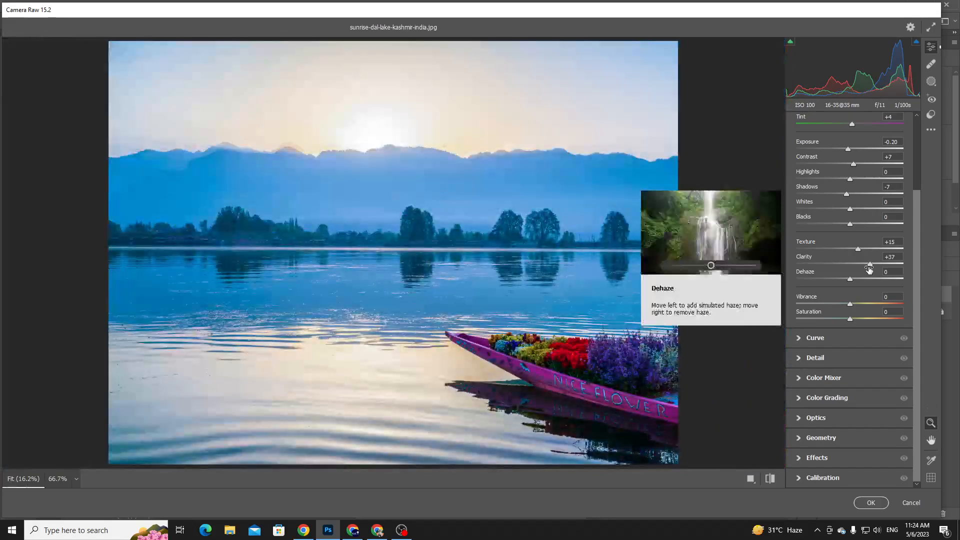
key(ctrl+plus)
drag(600, 302, 405, 148)
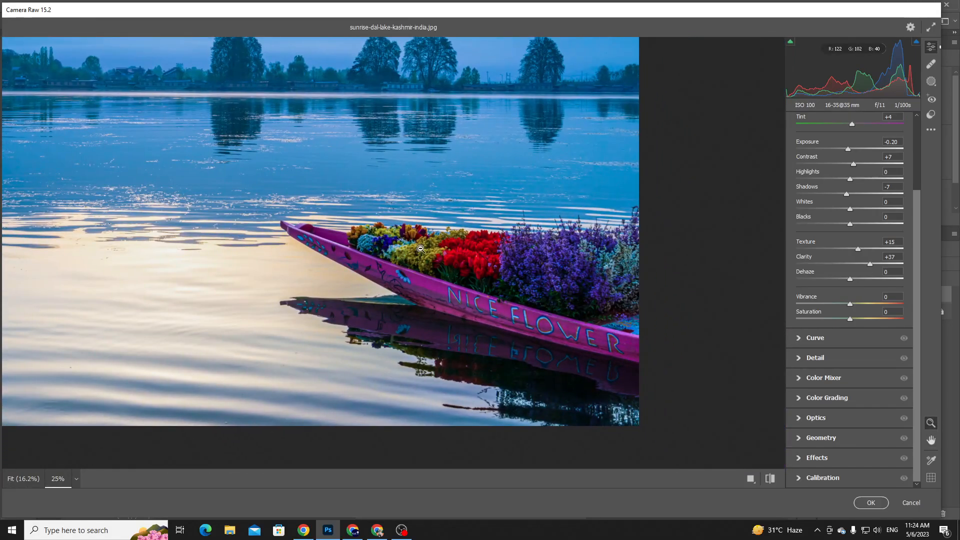
scroll(421, 249, up, 4)
drag(398, 251, 523, 274)
scroll(536, 271, down, 5)
scroll(540, 271, up, 5)
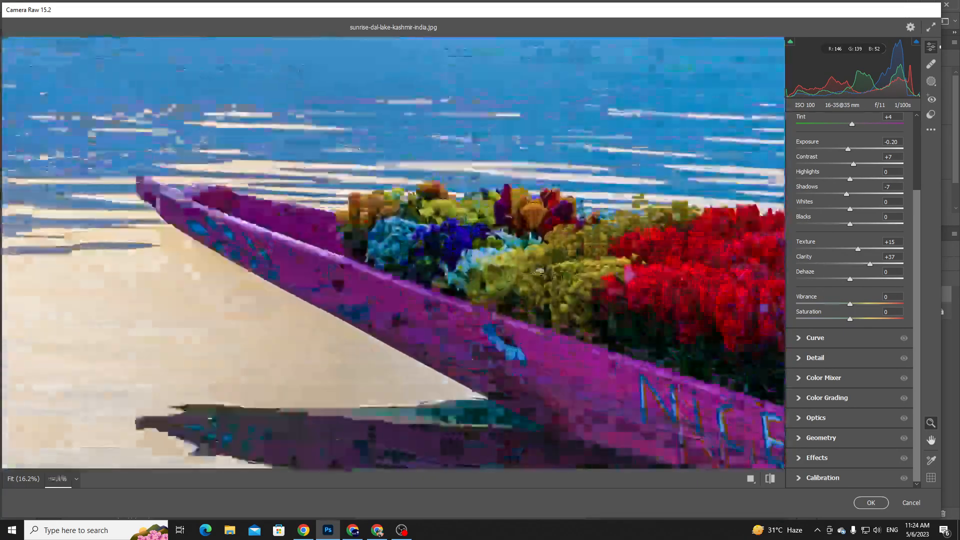
scroll(539, 272, up, 6)
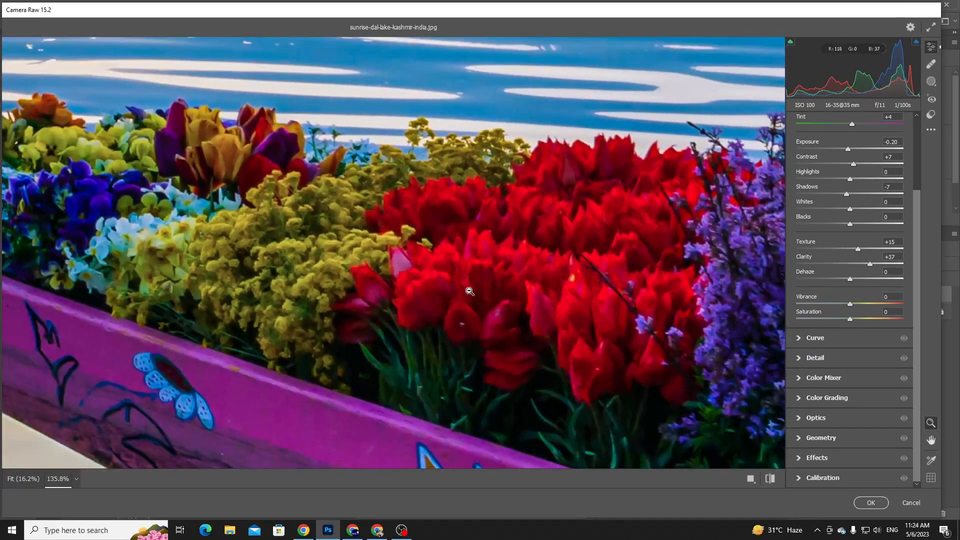
Try the Clarity at +100, compare the wider scene, and reset it to 0.
drag(870, 263, 937, 272)
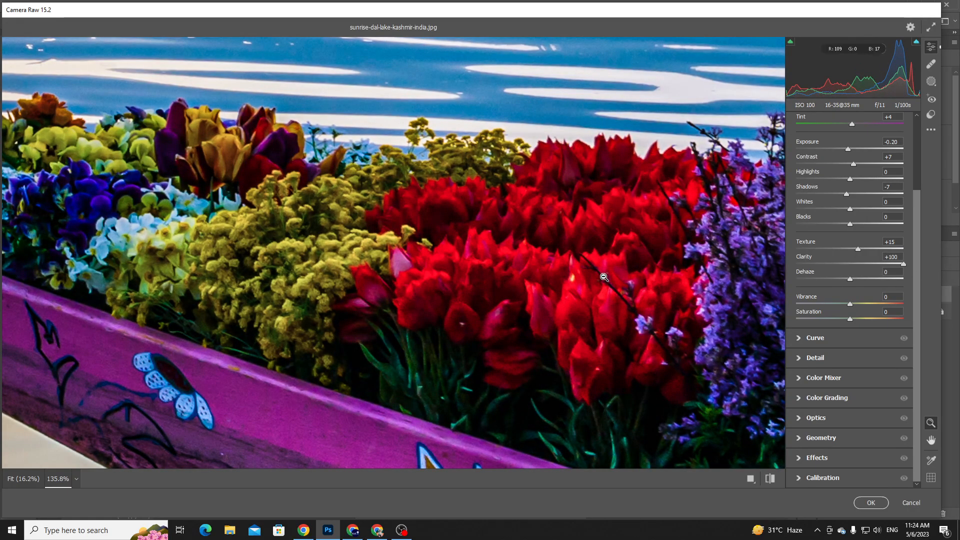
drag(602, 279, 492, 278)
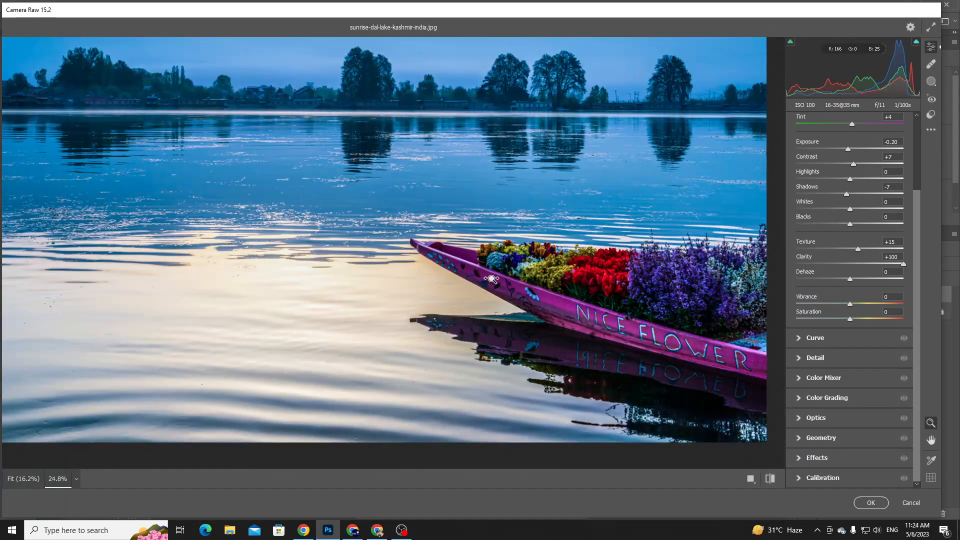
mouse_move(864, 263)
mouse_down()
mouse_move(841, 265)
mouse_move(850, 264)
mouse_up()
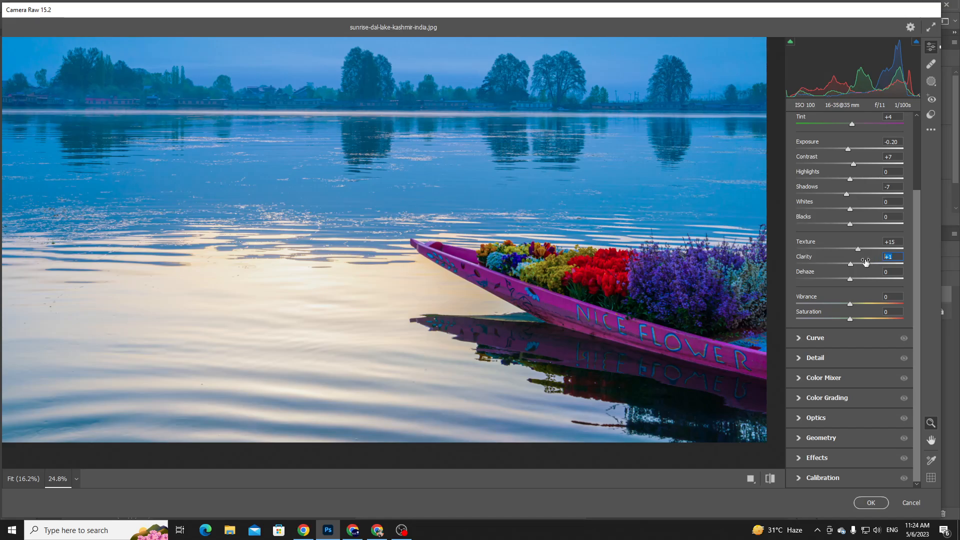
key(ctrl+plus)
key(ctrl+plus)
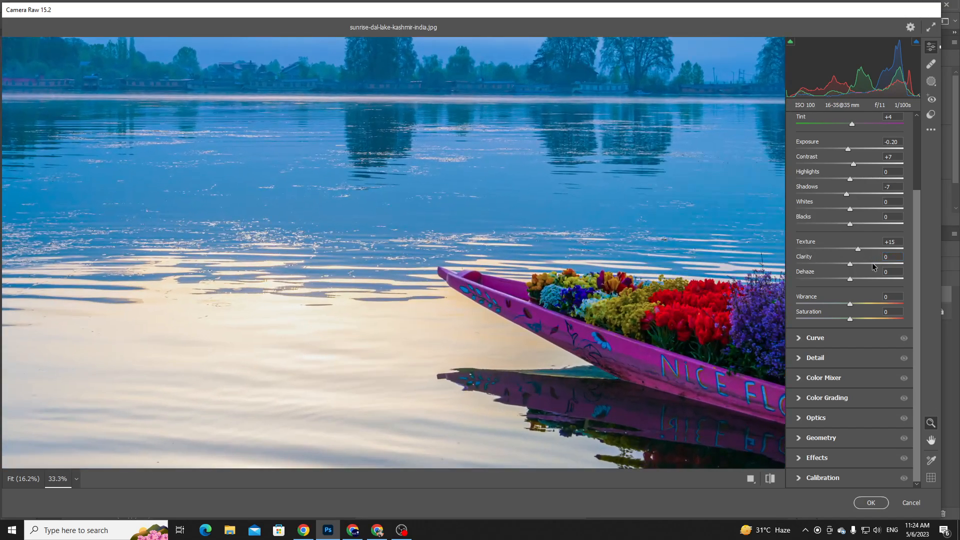
Examine the red tulips and the painted lettering on the boat up close with Clarity at 0.
scroll(618, 310, up, 5)
drag(669, 316, 427, 275)
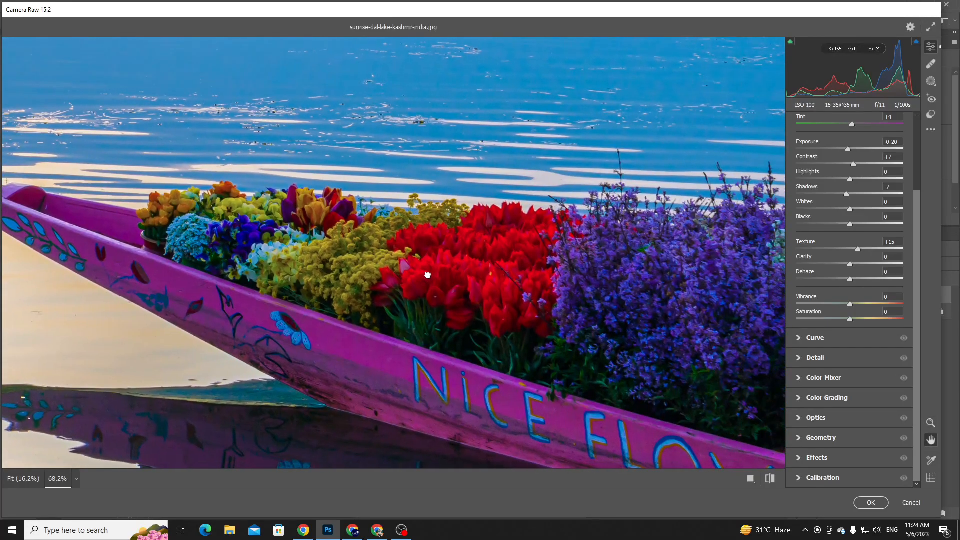
scroll(429, 277, up, 2)
scroll(430, 276, up, 4)
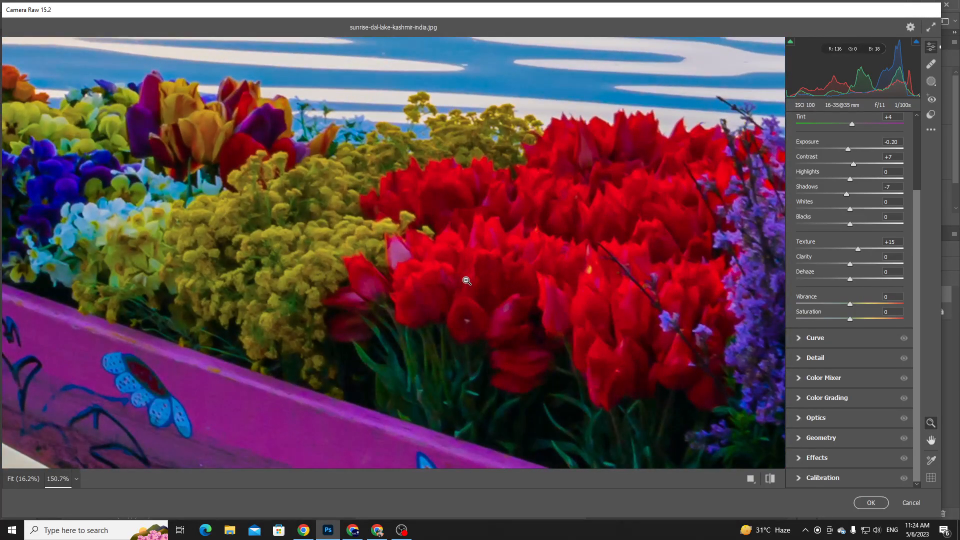
scroll(465, 278, down, 6)
scroll(383, 286, up, 3)
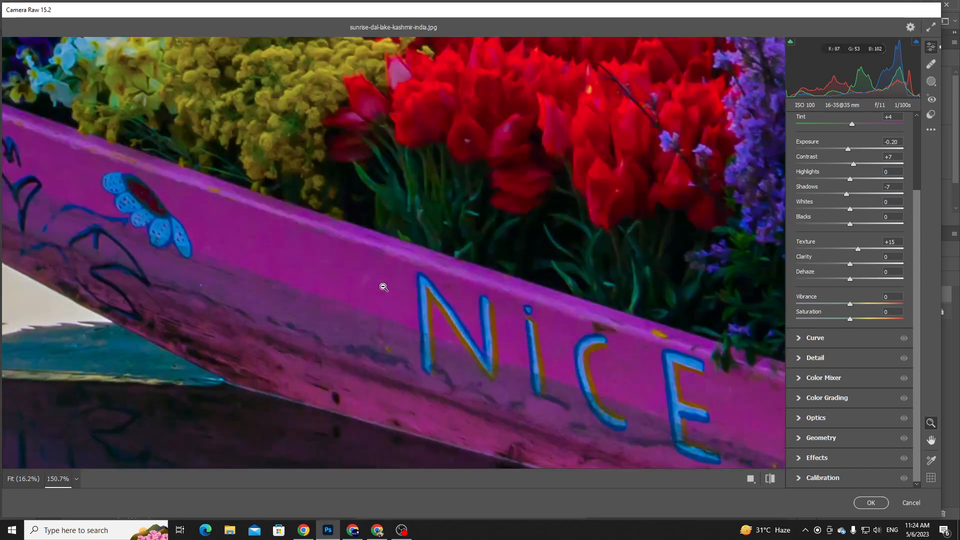
Try a slight Dehaze of +4 on the close-up of the boat's bow and reset it to 0.
scroll(384, 280, up, 3)
drag(372, 231, 538, 329)
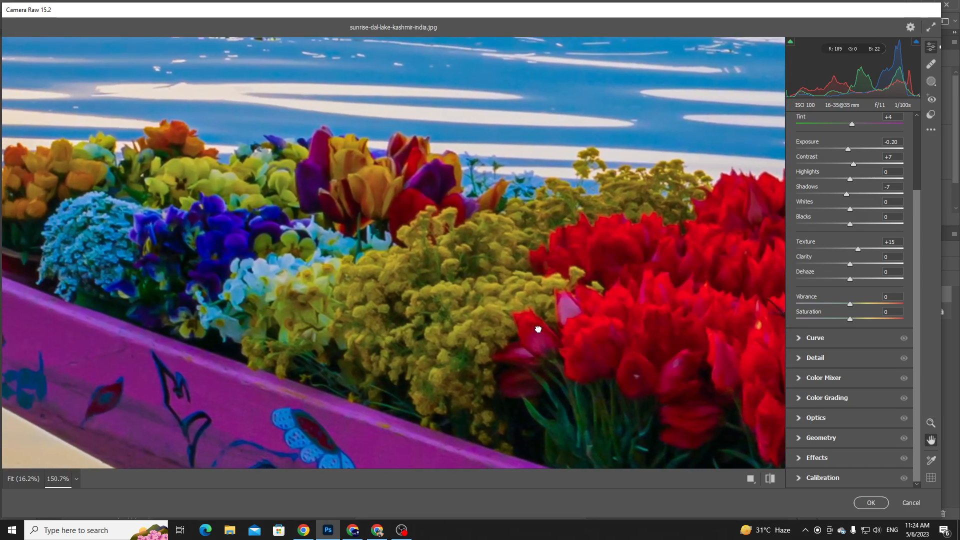
drag(359, 266, 532, 298)
drag(295, 250, 327, 252)
drag(258, 250, 658, 305)
drag(571, 293, 472, 278)
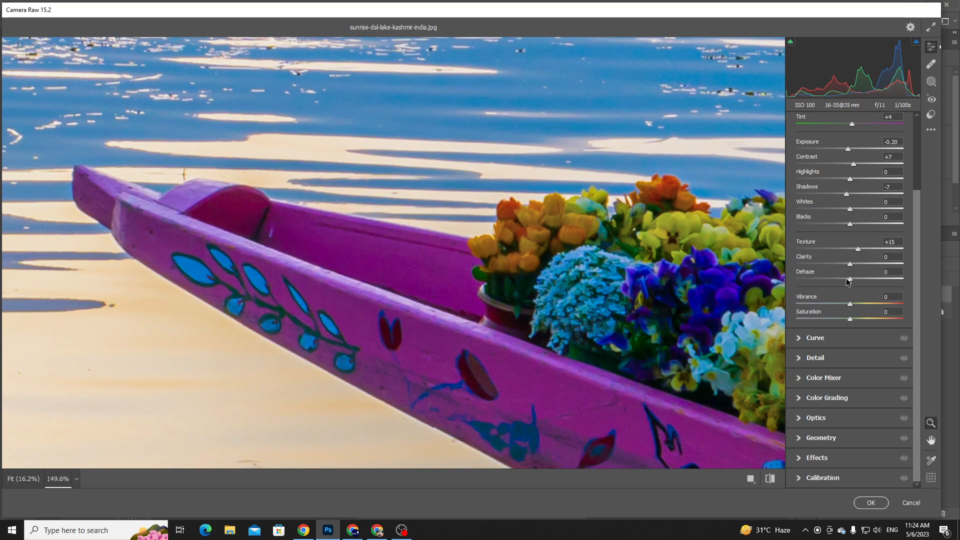
mouse_move(850, 281)
mouse_down()
mouse_move(934, 284)
mouse_move(752, 280)
mouse_move(867, 285)
mouse_move(852, 281)
mouse_up()
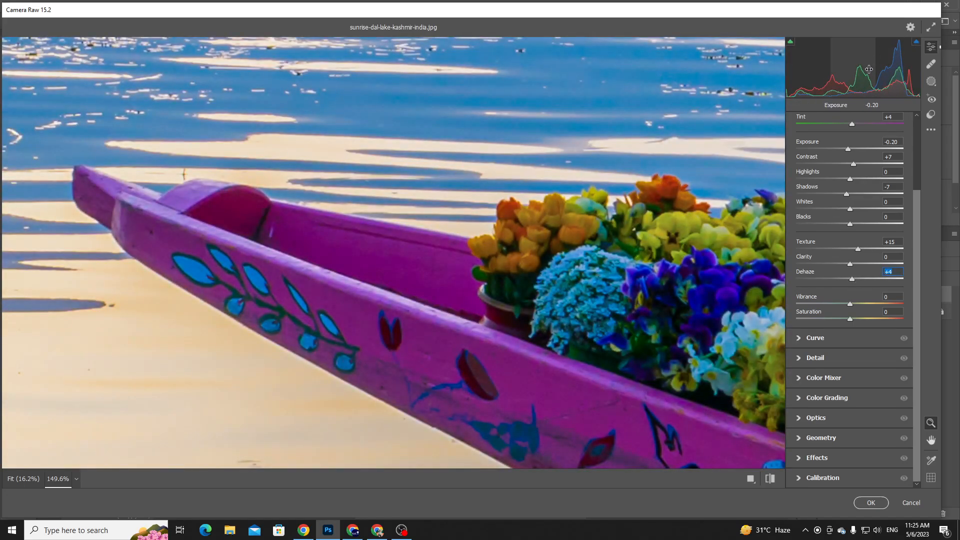
text(0)
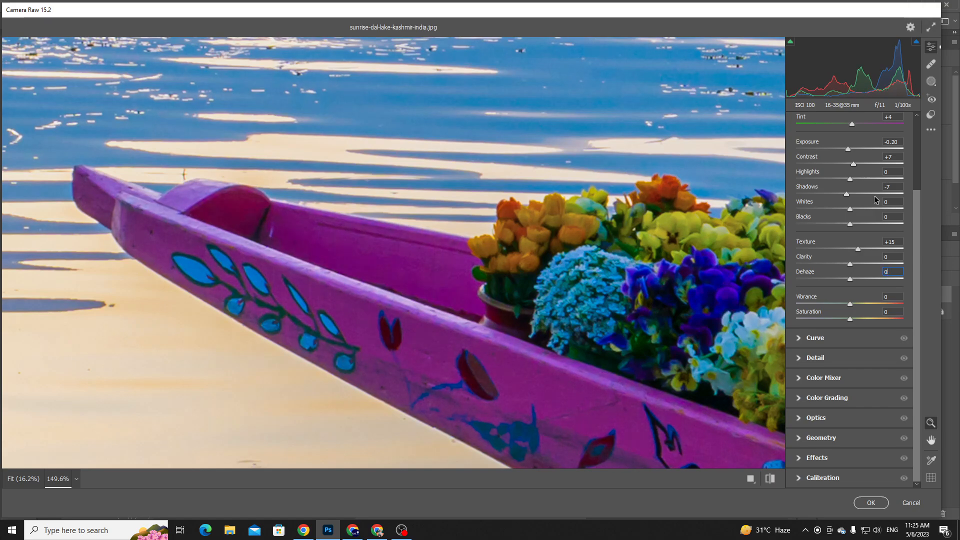
Test a strong Dehaze of +71 on the boat close-up, lower it, and reset it to 0.
drag(850, 280, 888, 281)
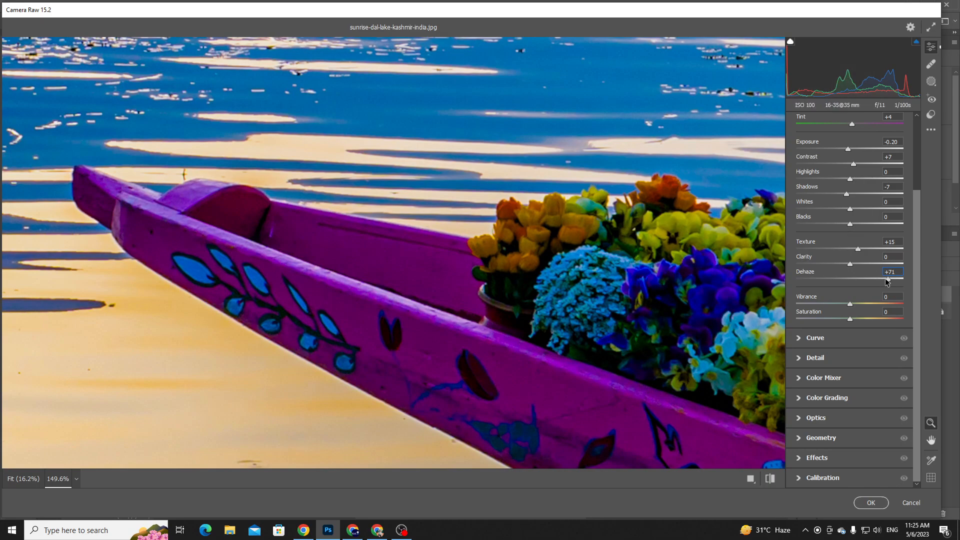
mouse_move(886, 279)
mouse_down()
mouse_move(852, 280)
mouse_move(876, 273)
mouse_up()
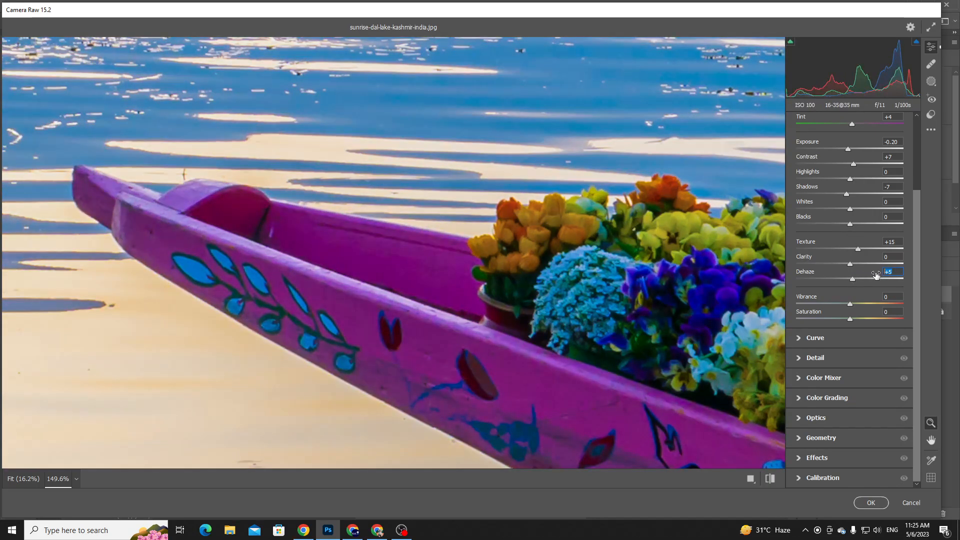
text(0)
scroll(867, 250, up, 3)
scroll(865, 219, down, 3)
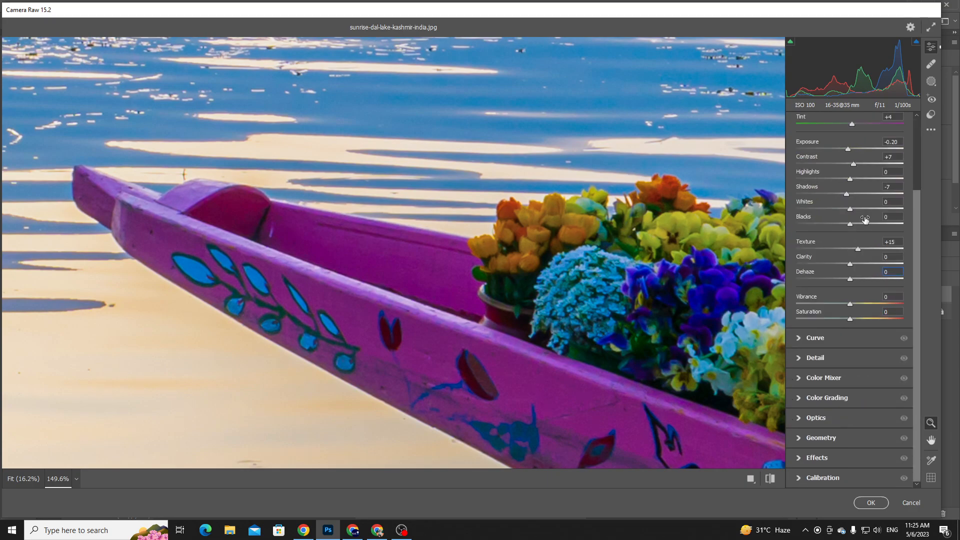
Try a slight Vibrance change on the close-up of the boat's flowers and reset it to 0.
scroll(764, 287, down, 1)
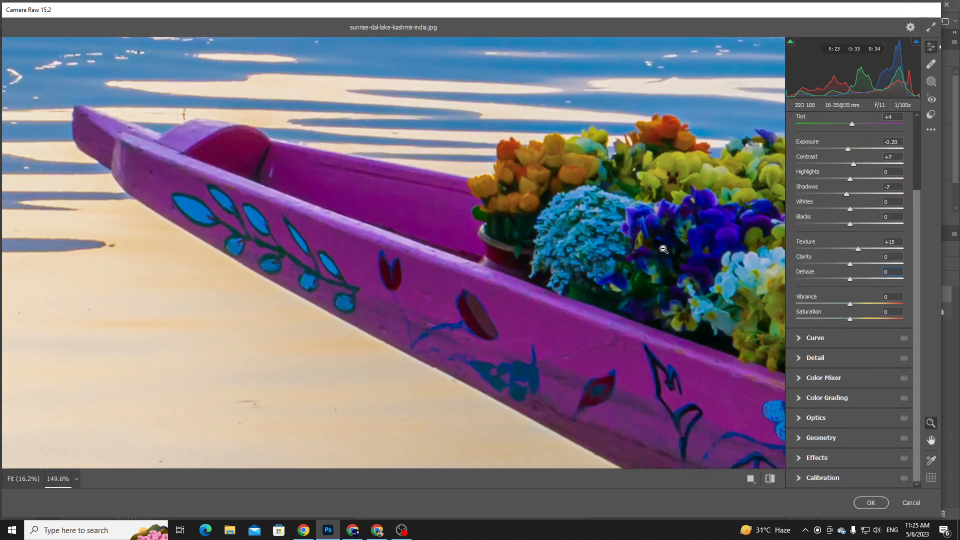
key(space)
drag(658, 252, 495, 252)
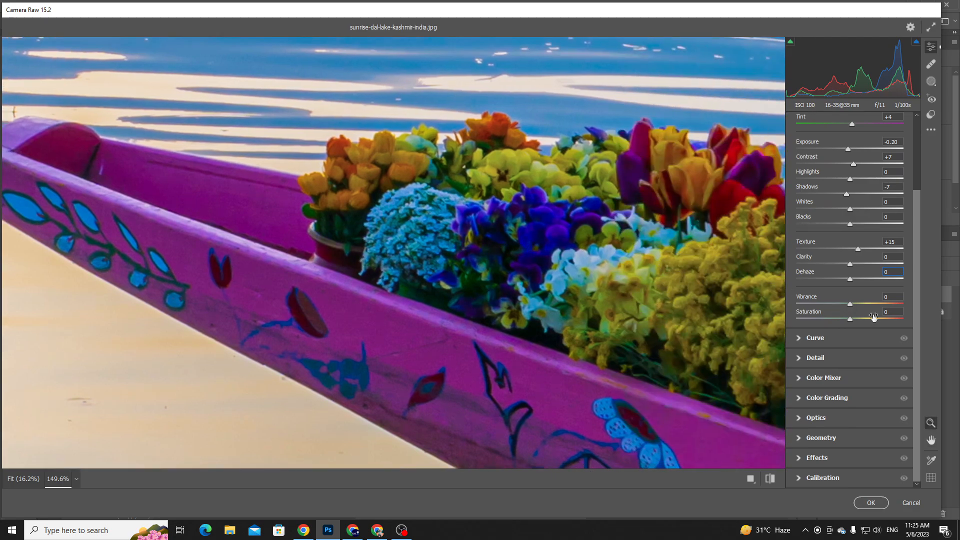
mouse_move(852, 304)
mouse_down()
mouse_move(924, 301)
mouse_move(830, 303)
mouse_move(910, 303)
mouse_move(840, 312)
mouse_move(919, 314)
mouse_move(806, 314)
mouse_move(851, 307)
mouse_up()
text(0)
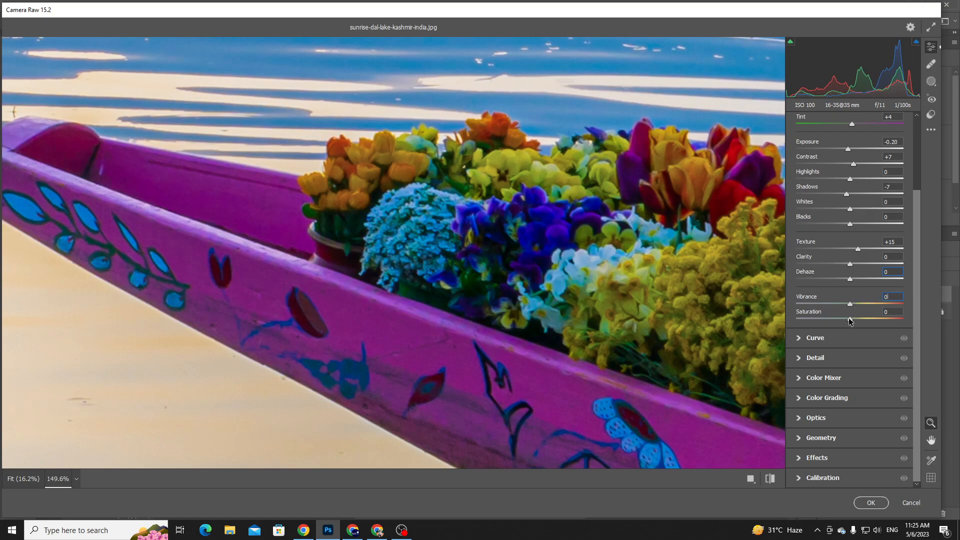
Try the Saturation at +38 on the flower close-up and reset it to 0.
drag(850, 322, 870, 320)
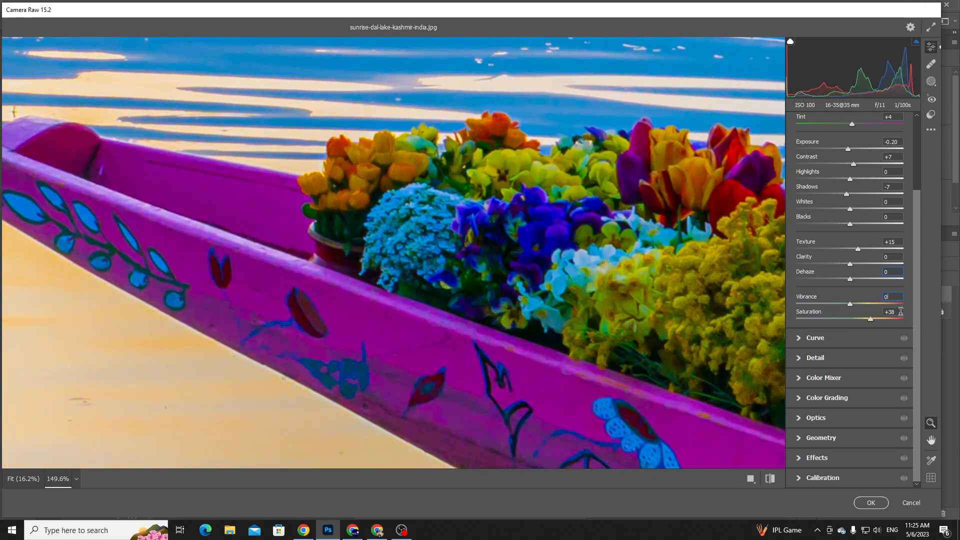
double_click(870, 319)
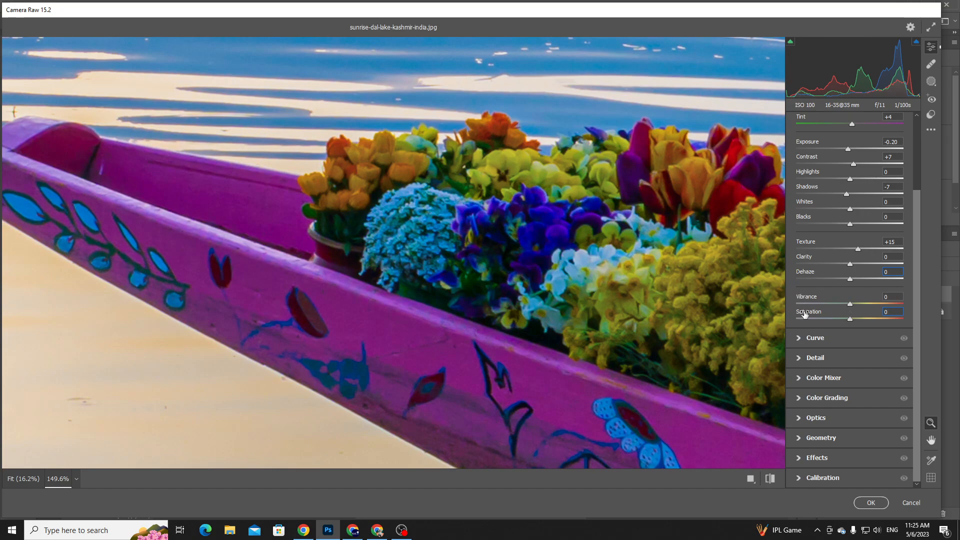
key(ctrl+minus)
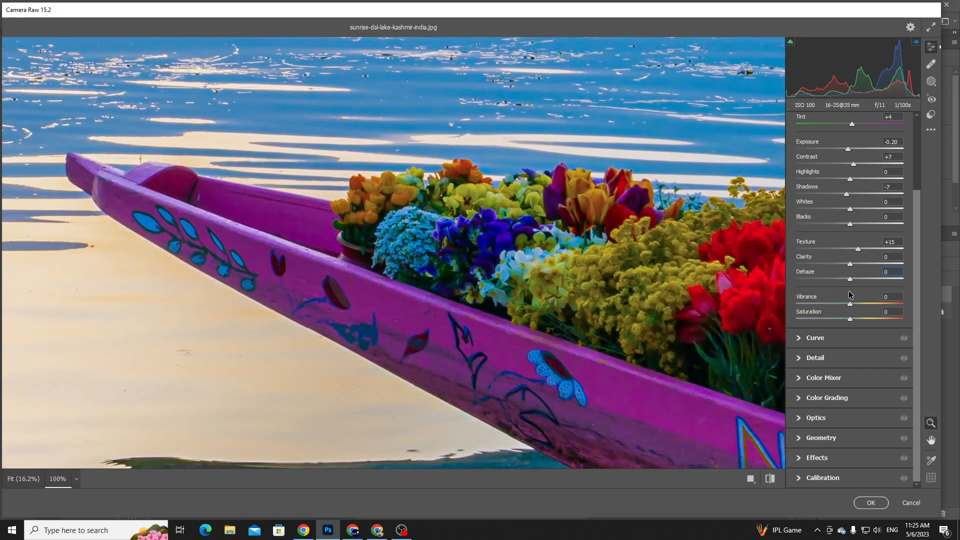
Try the Saturation at +28, compare it with the default settings, and examine the flowers and painted lettering.
drag(847, 318, 864, 321)
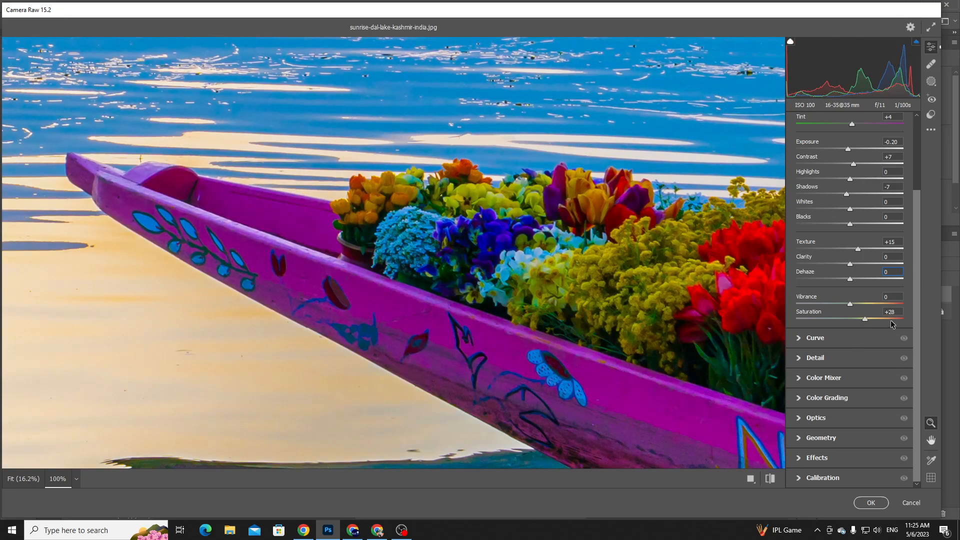
click(770, 478)
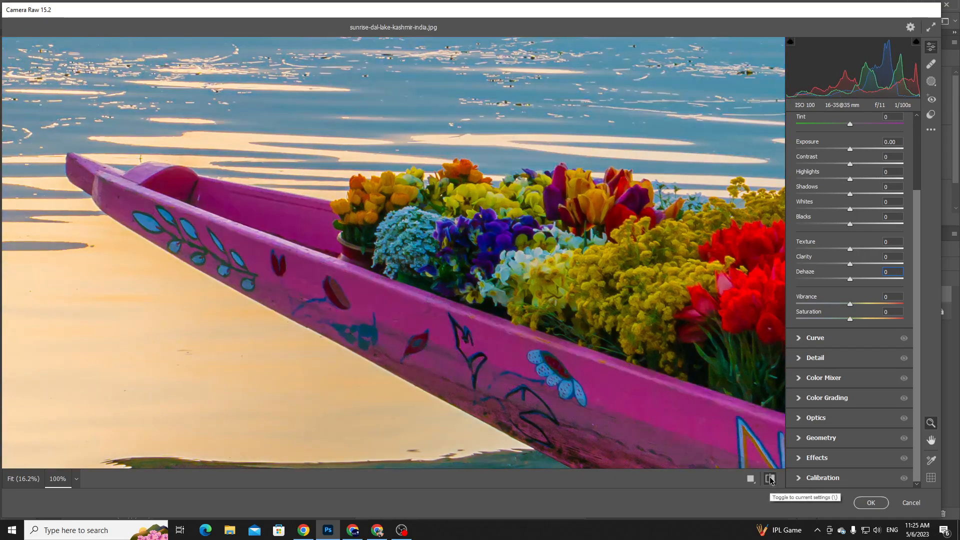
click(770, 478)
click(770, 479)
click(770, 478)
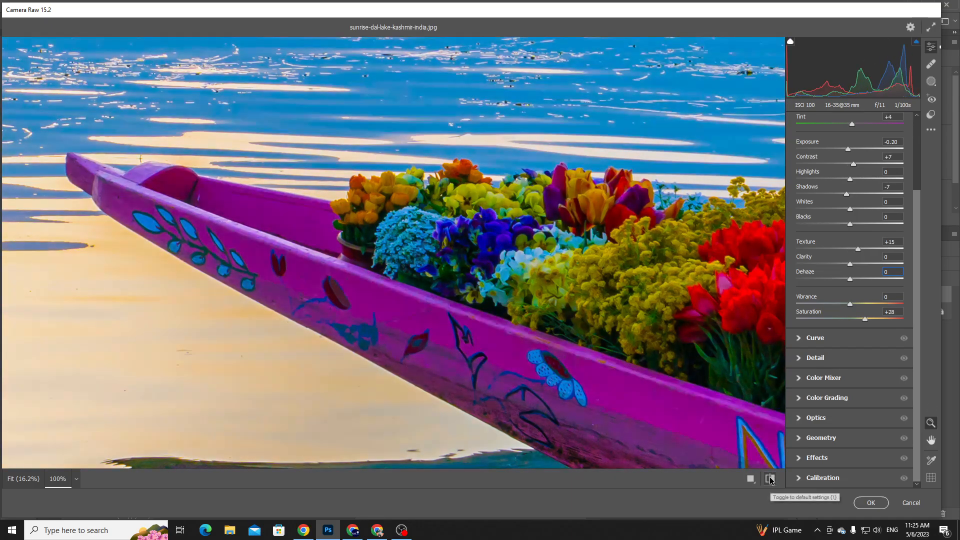
key(space)
drag(607, 399, 431, 296)
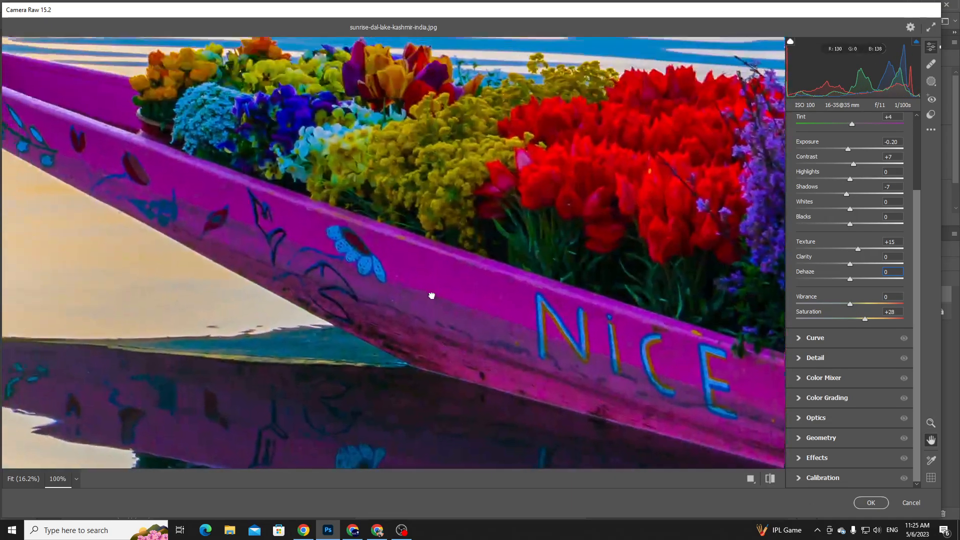
drag(414, 182, 402, 243)
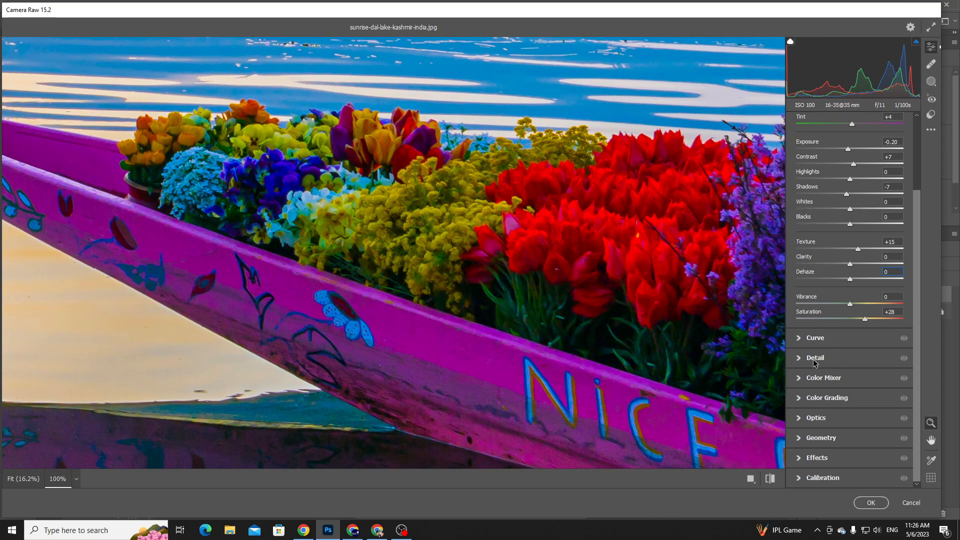
Test the Saturation at +100, settle on +18, and compare the boat with the default settings.
drag(868, 322, 954, 328)
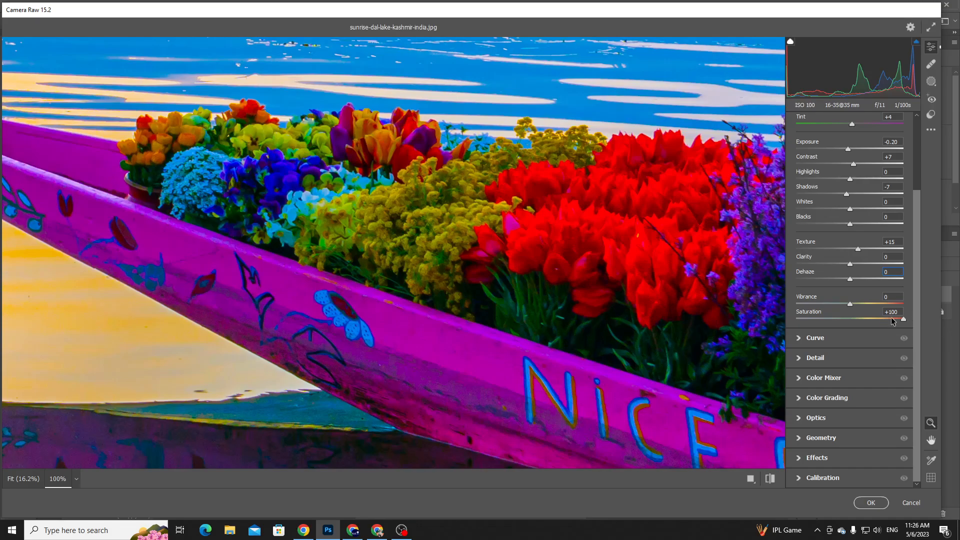
drag(893, 321, 856, 324)
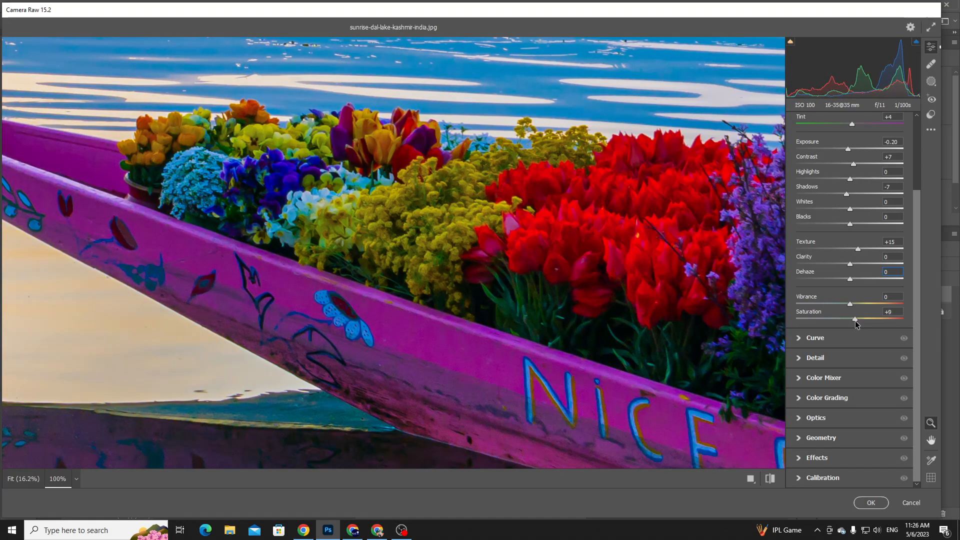
click(770, 479)
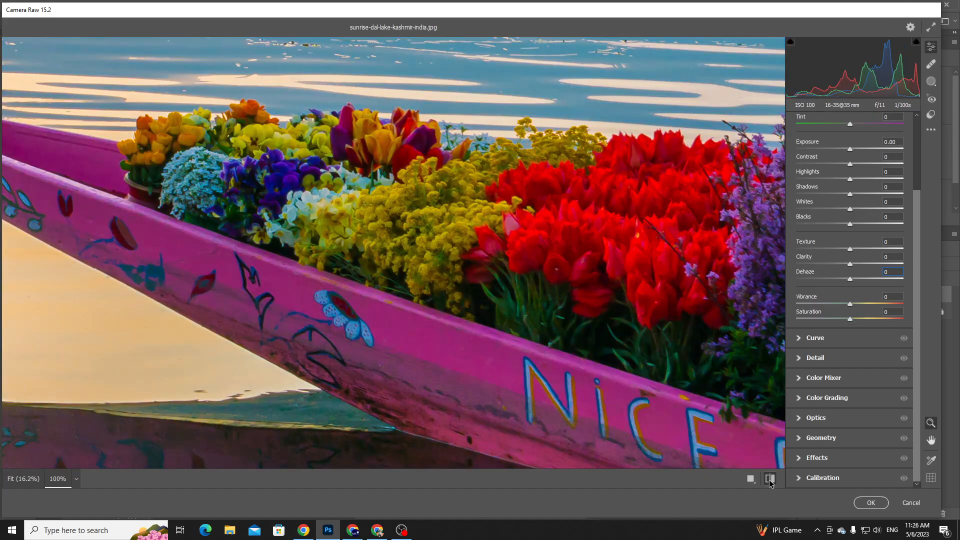
click(770, 480)
Compare the current edits with the default settings on the whole photo and on the boat's flowers up close.
drag(681, 295, 527, 220)
drag(585, 304, 563, 261)
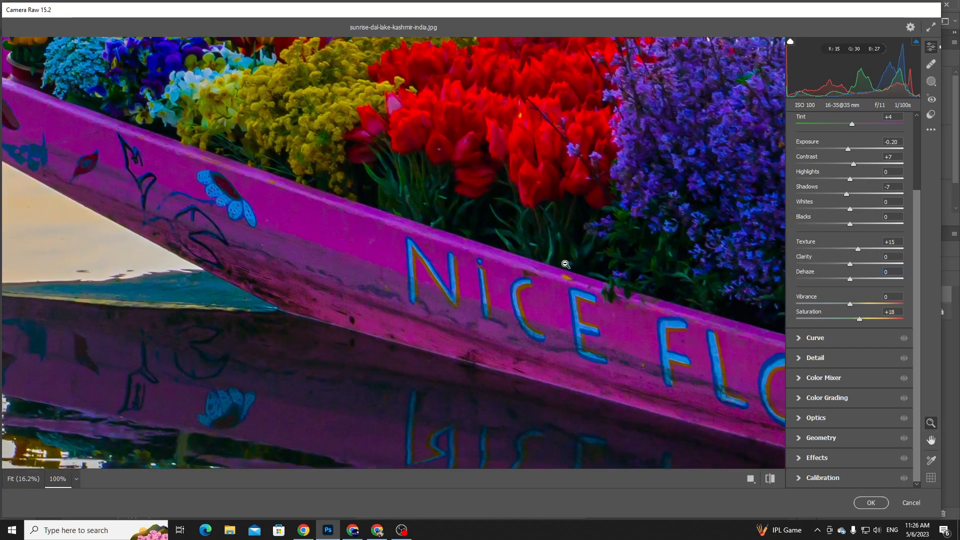
key(ctrl+minus)
key(ctrl+0)
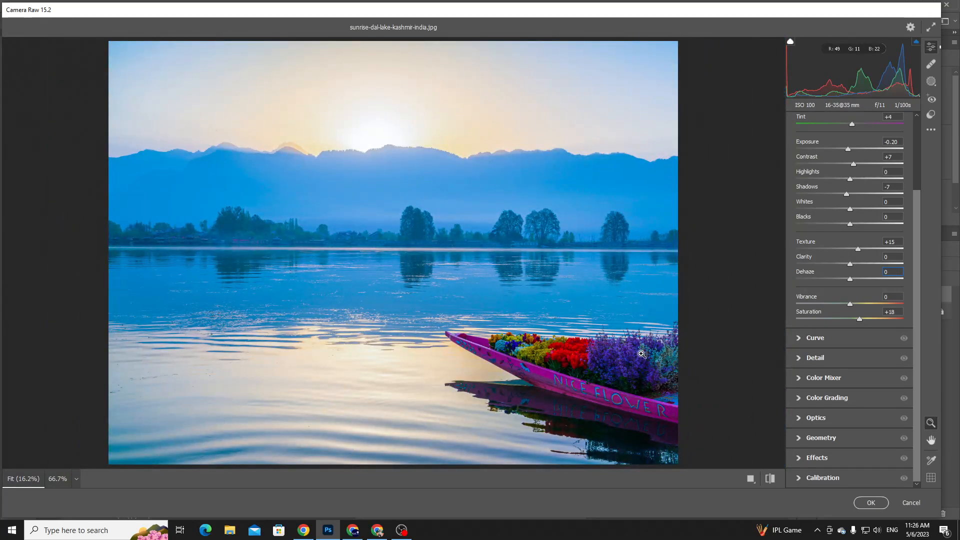
click(771, 479)
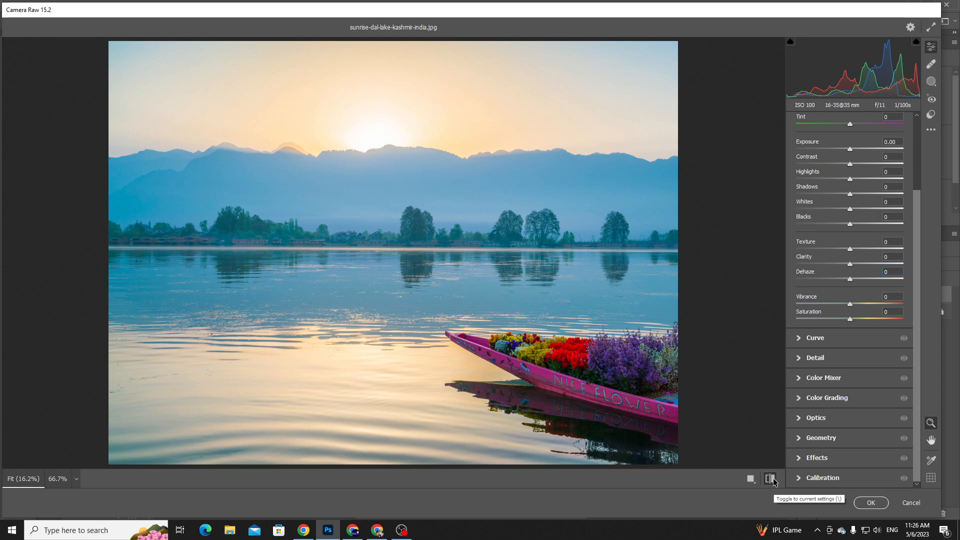
click(771, 479)
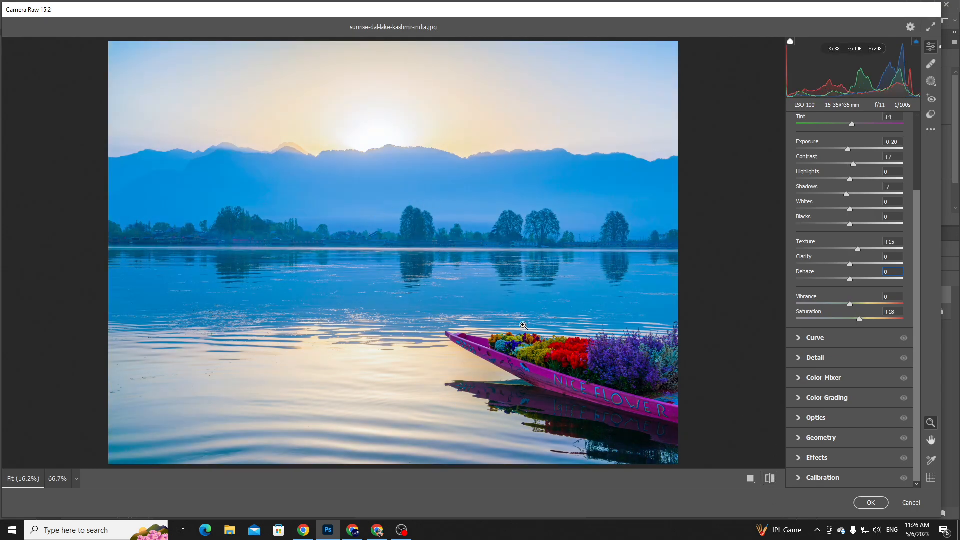
drag(507, 350, 681, 388)
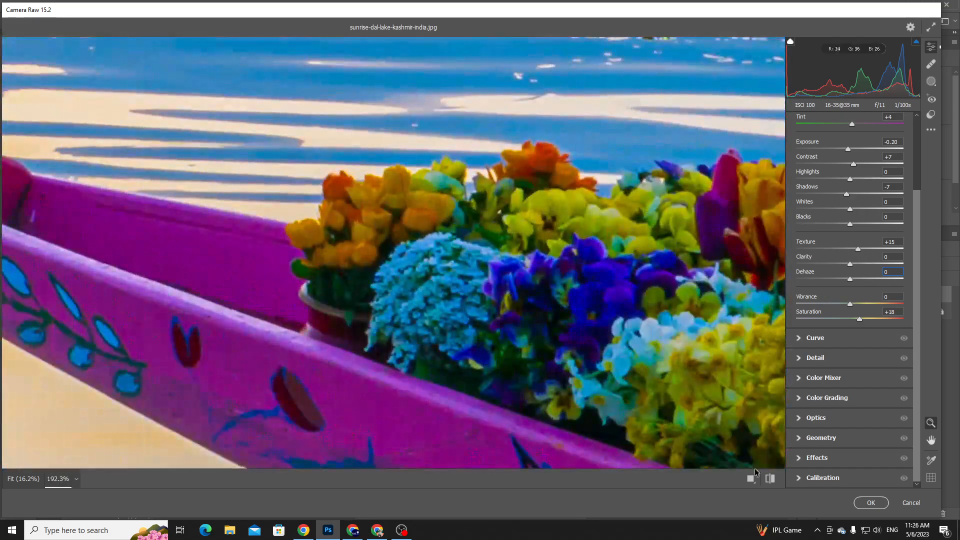
click(773, 481)
click(774, 482)
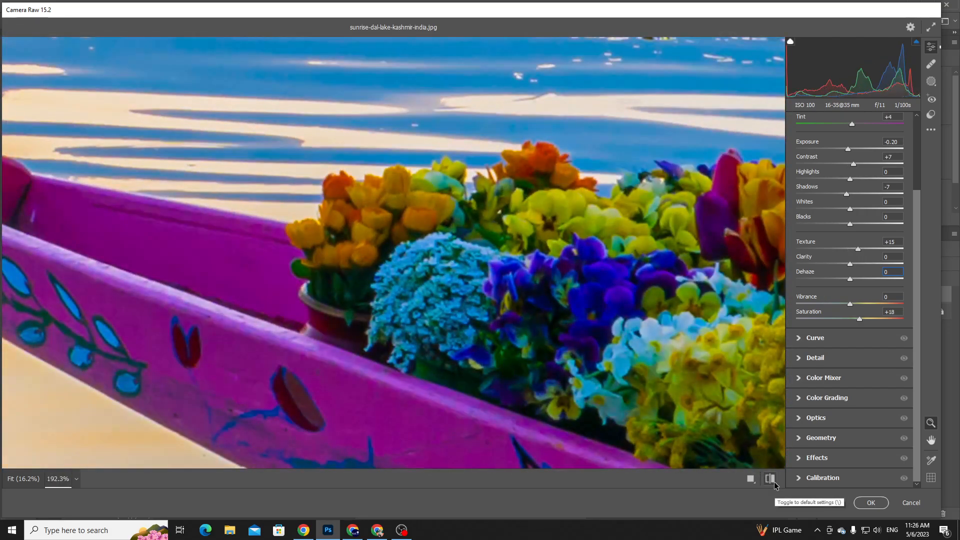
click(774, 483)
click(774, 483)
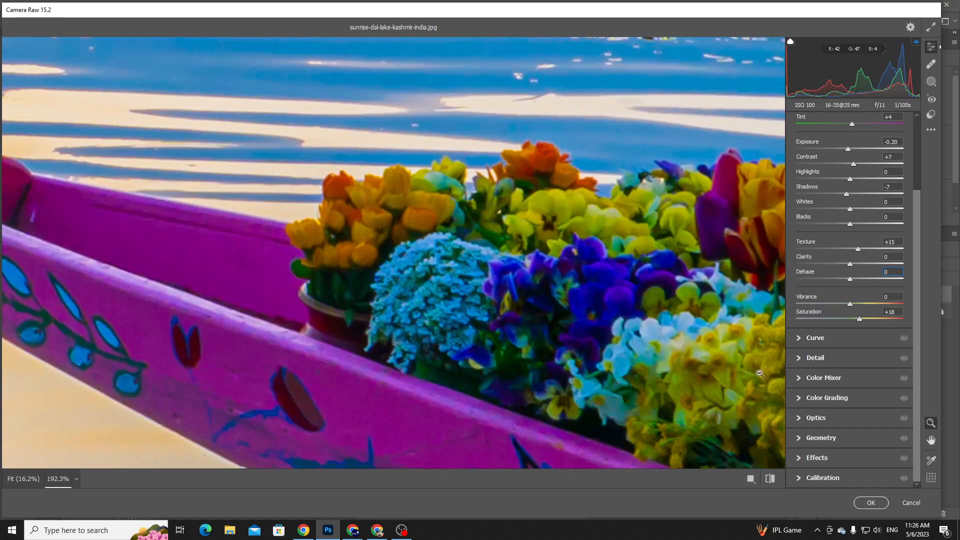
Collapse the Basic adjustments and expand the Curve adjustments.
key(ctrl+0)
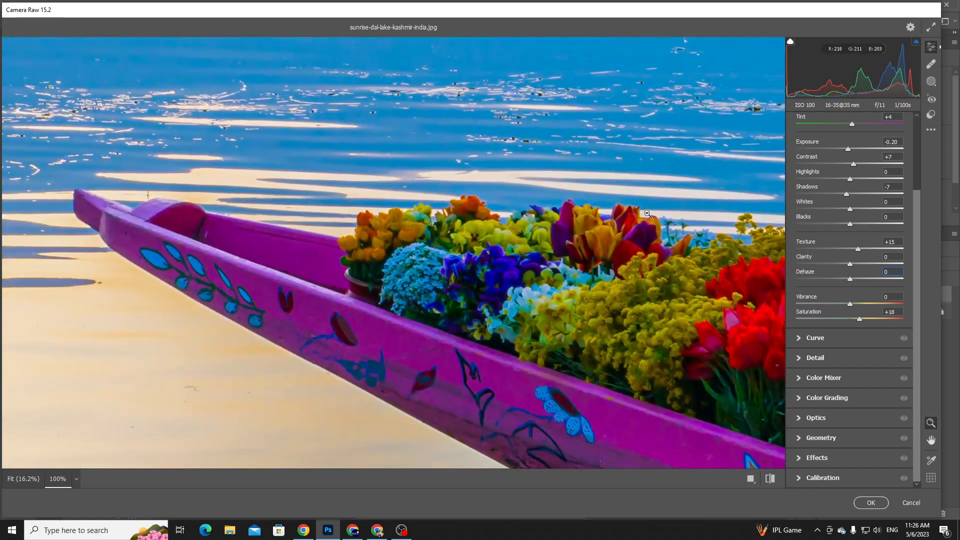
click(931, 440)
click(369, 97)
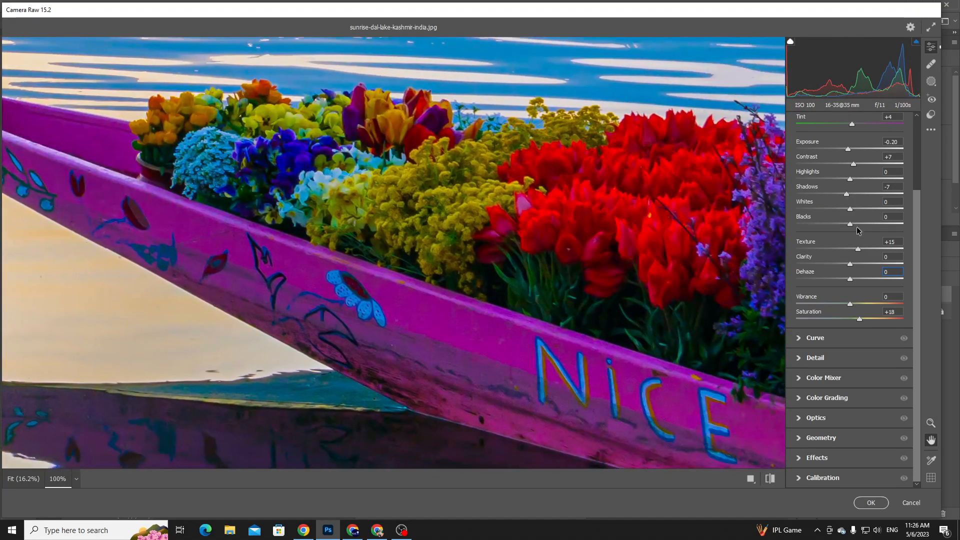
scroll(820, 200, up, 3)
click(799, 161)
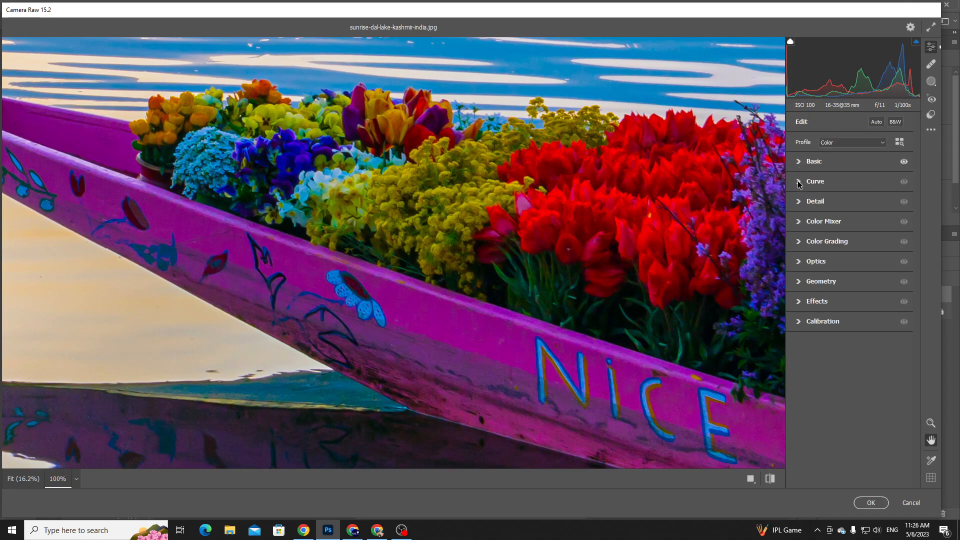
click(799, 182)
scroll(595, 207, down, 2)
Examine the whole photo and the flower boat with its reflection while the Curve adjustments are open.
alt+click(593, 205)
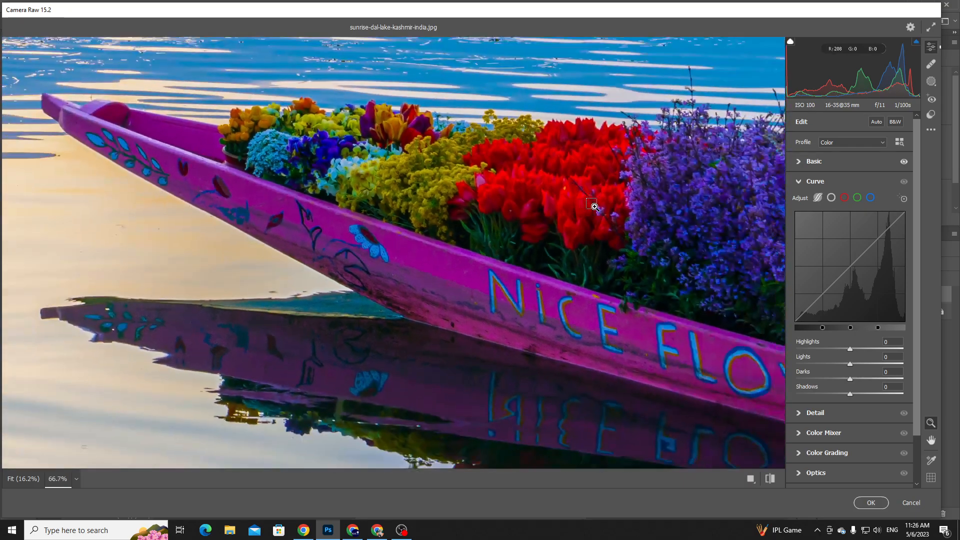
key(ctrl+0)
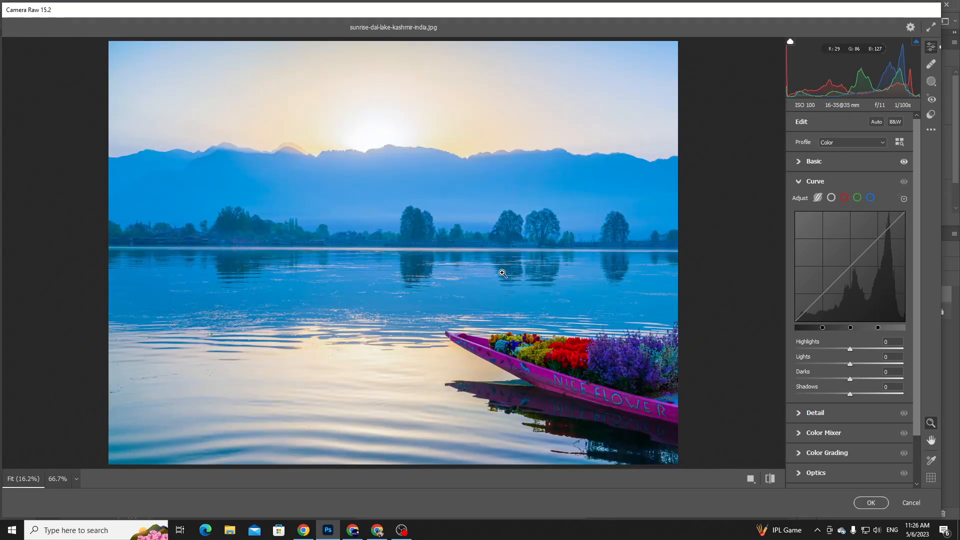
key(ctrl+plus)
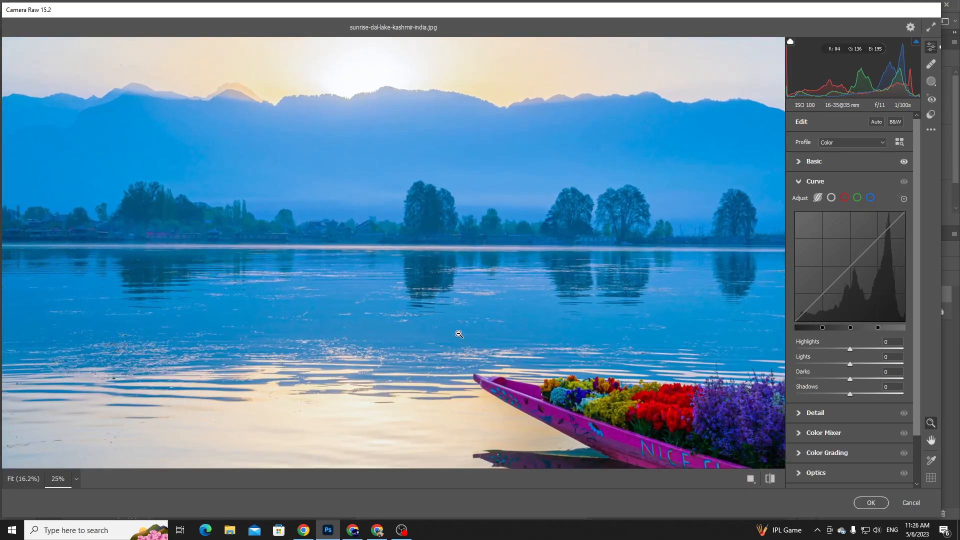
key(space)
drag(445, 264, 317, 110)
drag(623, 197, 492, 159)
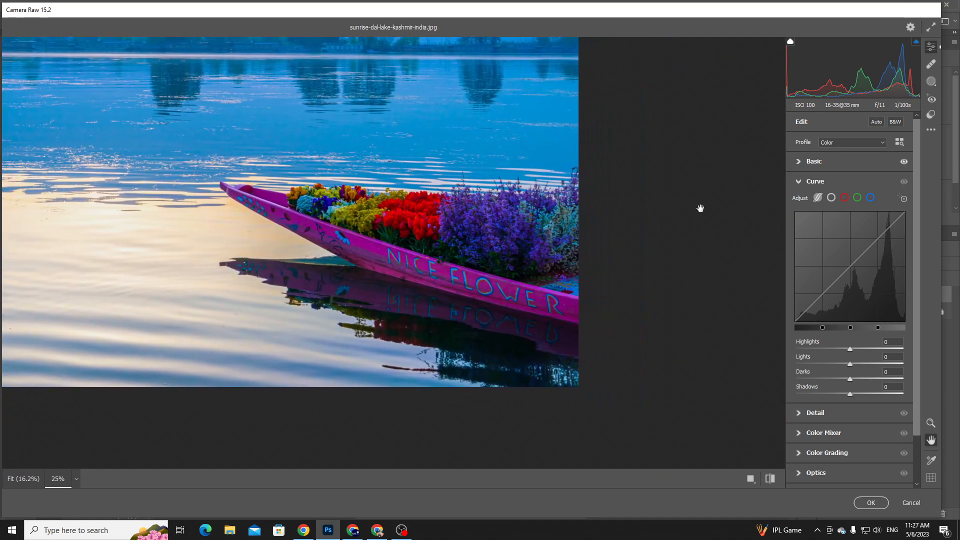
Review the Basic adjustment values and reopen the Curve adjustments.
mouse_move(854, 237)
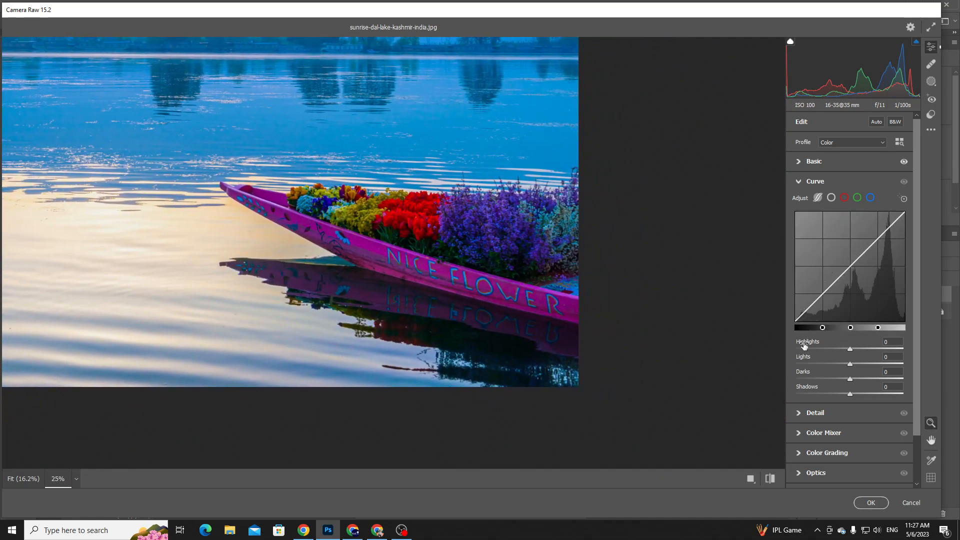
click(802, 162)
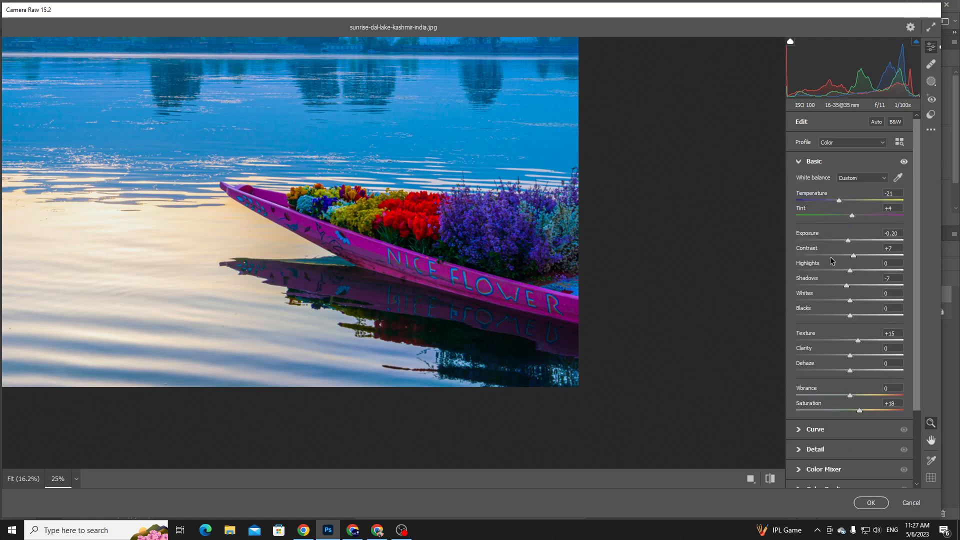
click(800, 162)
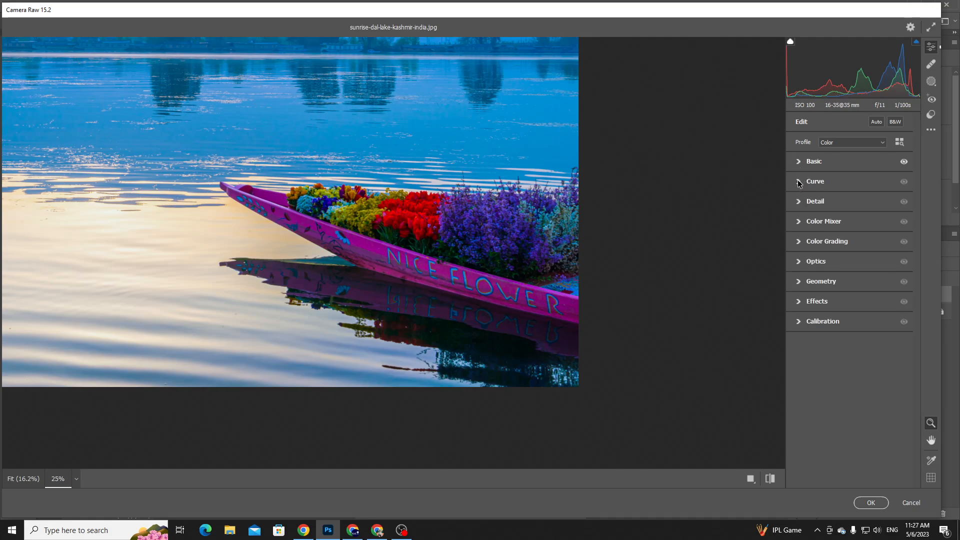
click(799, 184)
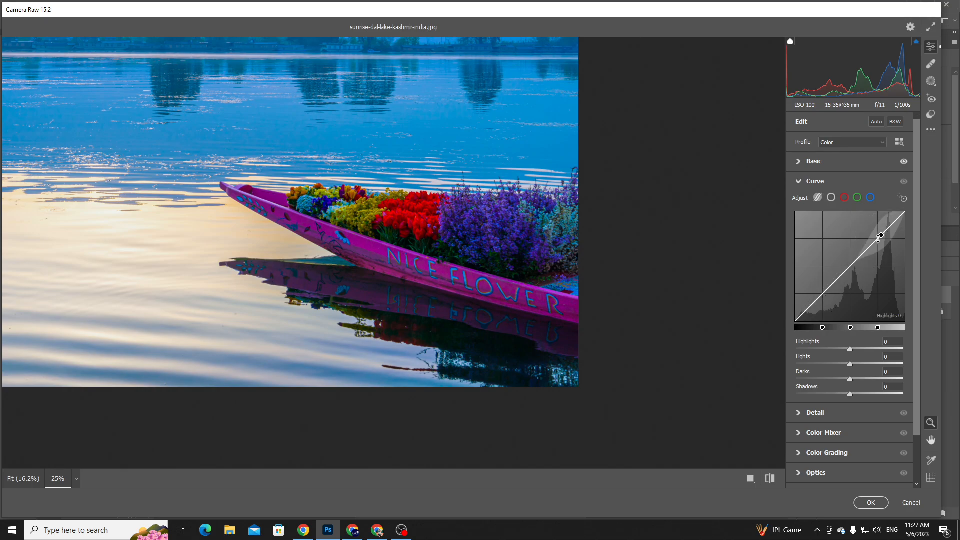
Shape a strong S-curve on the parametric curve with Highlights at +24, Lights at +53 and Darks at -65.
drag(879, 232, 891, 223)
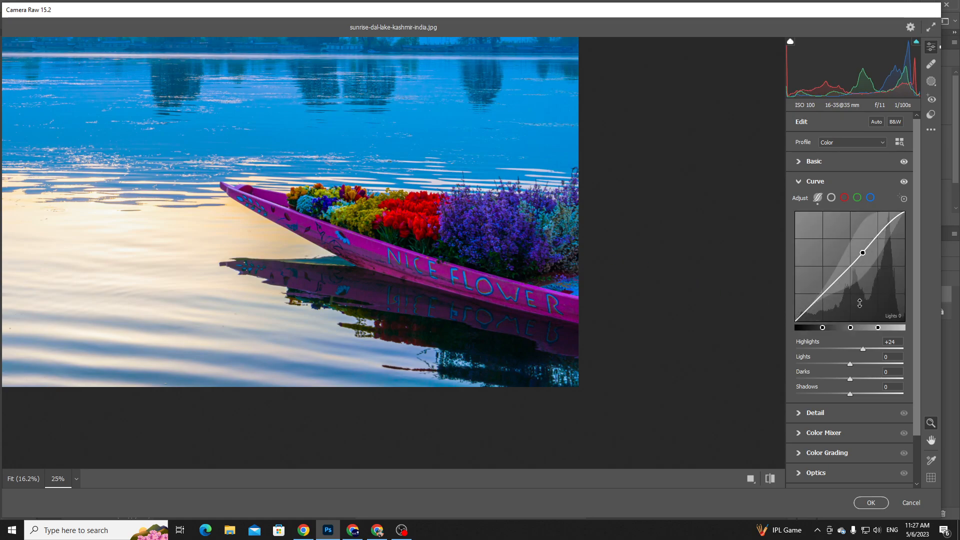
drag(829, 296, 828, 293)
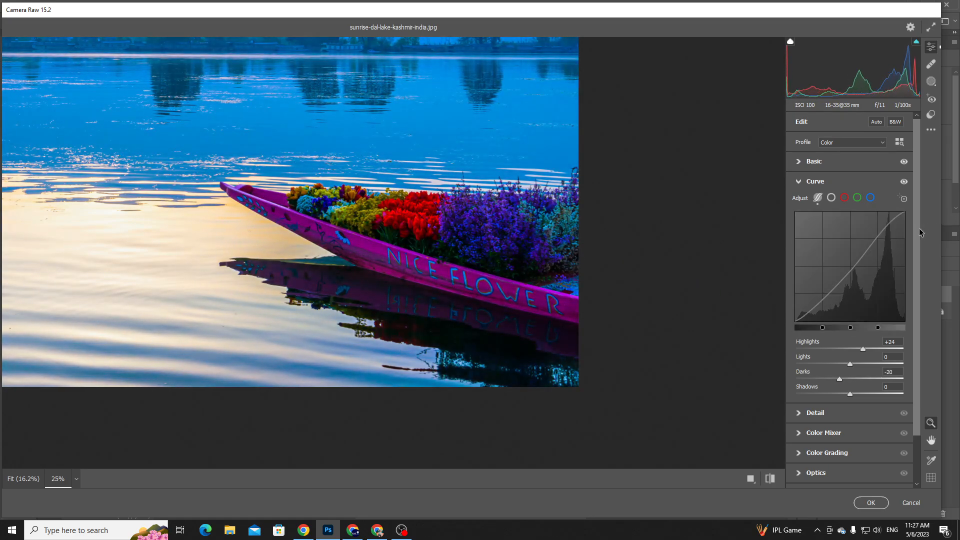
drag(875, 244, 876, 223)
drag(847, 270, 839, 289)
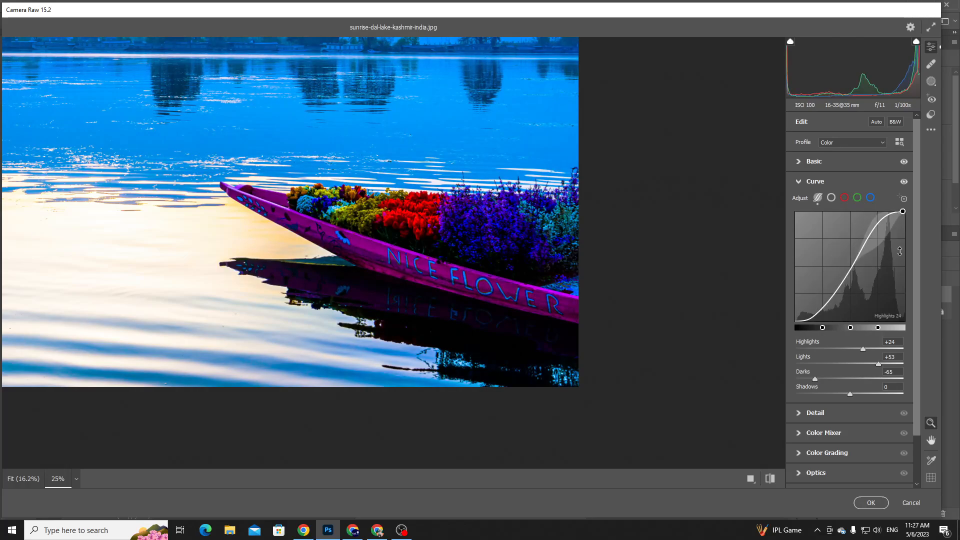
Soften the parametric S-curve to Highlights +25, Lights +21 and Darks -49.
drag(877, 246, 876, 260)
drag(827, 307, 826, 297)
drag(890, 251, 890, 251)
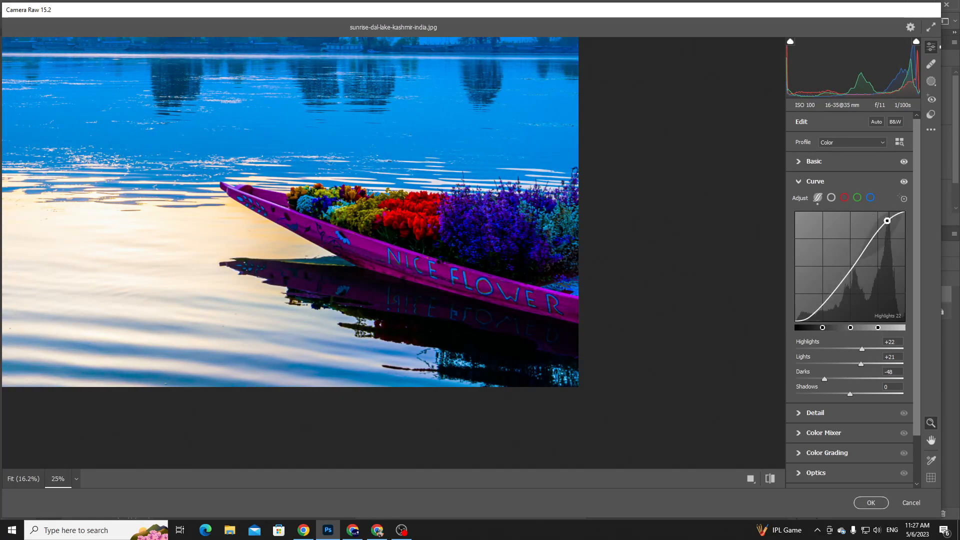
mouse_move(830, 293)
mouse_down()
mouse_move(830, 311)
mouse_move(830, 262)
mouse_move(830, 296)
mouse_up()
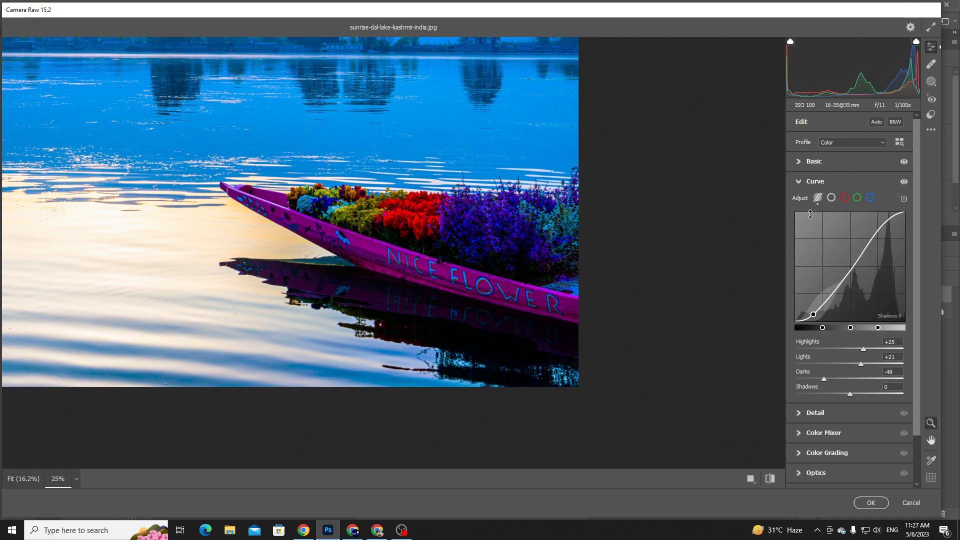
Look at the point curve, return to the parametric curve, and reset its Highlights, Lights and Darks to 0.
click(831, 197)
click(815, 198)
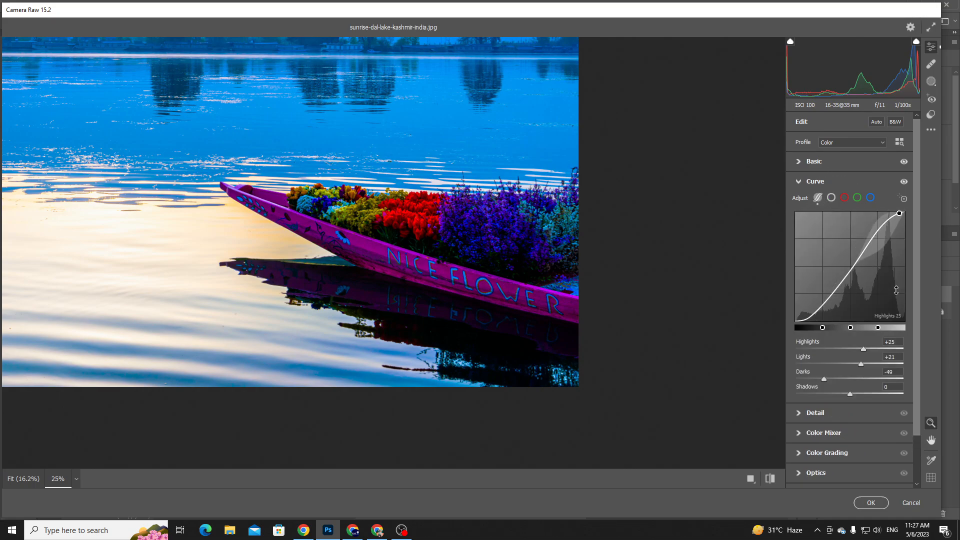
text(0)
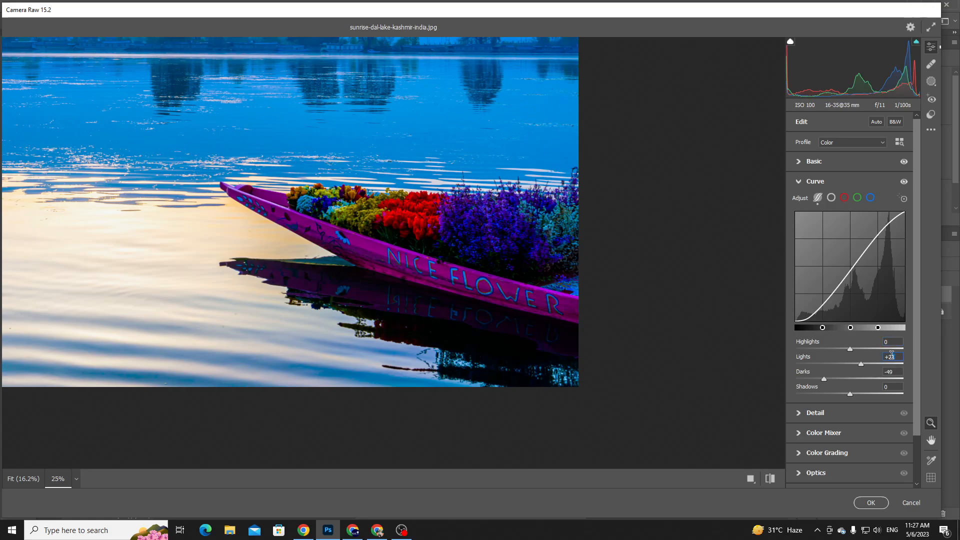
text(0)
click(895, 372)
text(0)
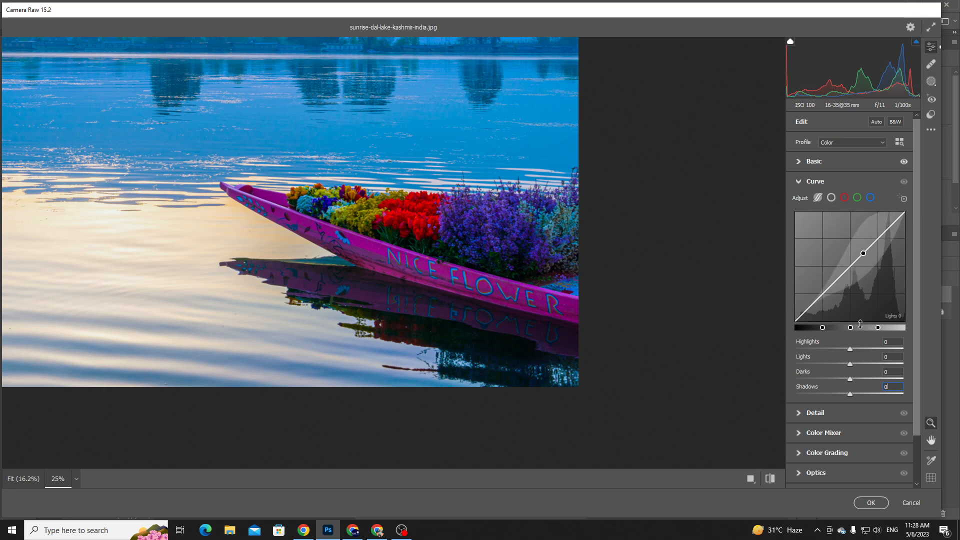
Shift the parametric curve's region dividers, raise the Darks to +10, and compare the photo with the default settings.
mouse_move(851, 327)
mouse_down()
mouse_move(807, 328)
mouse_move(816, 316)
mouse_move(861, 328)
mouse_up()
drag(860, 267, 861, 254)
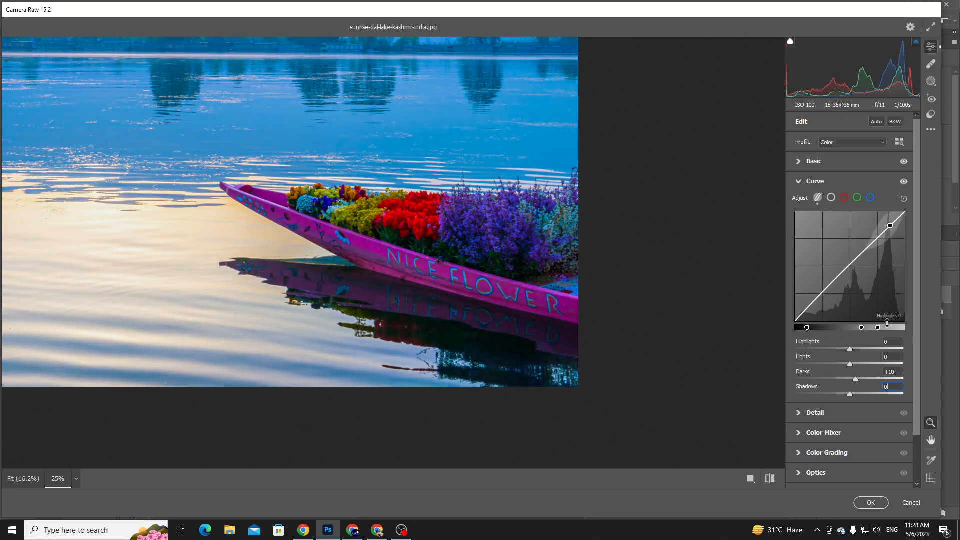
drag(878, 328, 895, 328)
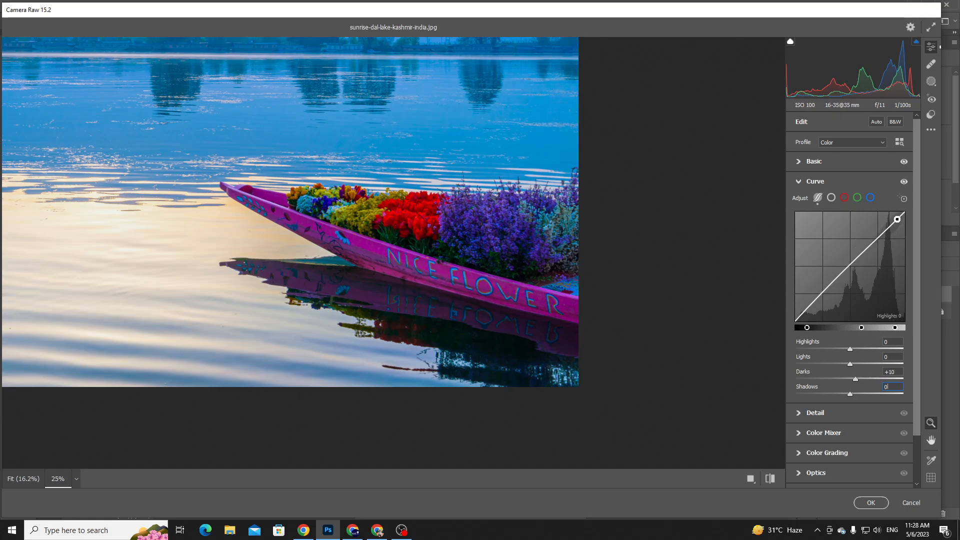
click(771, 478)
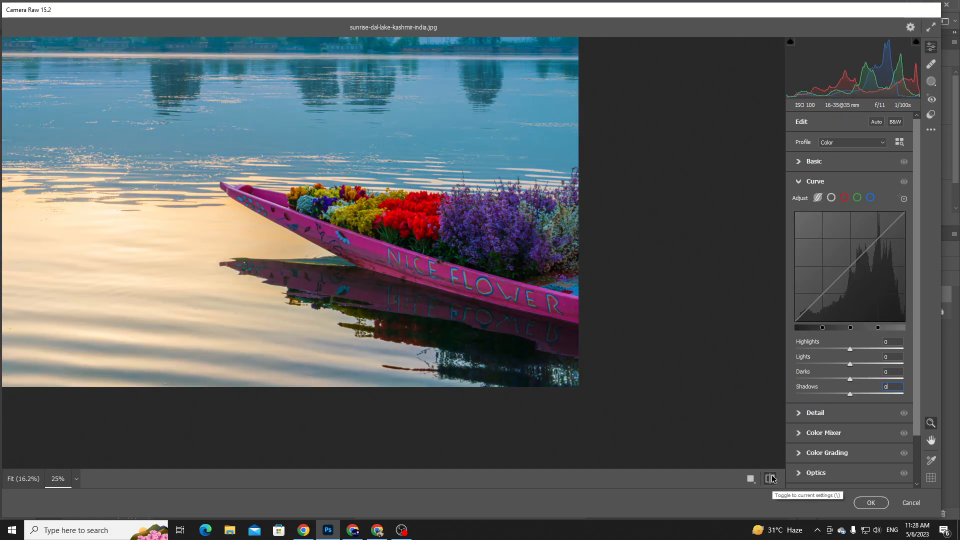
click(770, 479)
Undo the highlights divider move on the parametric curve and reset the Darks to 0.
double_click(904, 292)
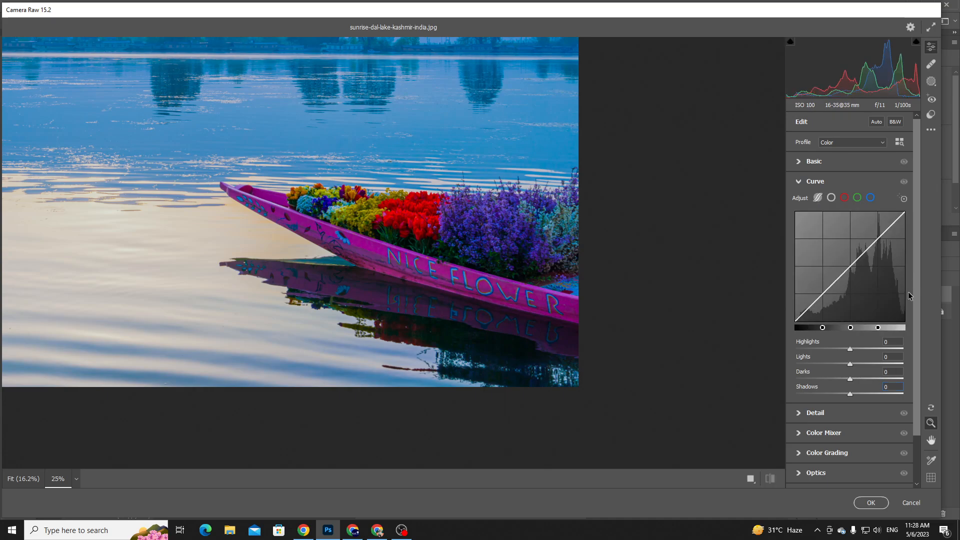
drag(904, 293, 904, 300)
double_click(903, 300)
key(ctrl+z)
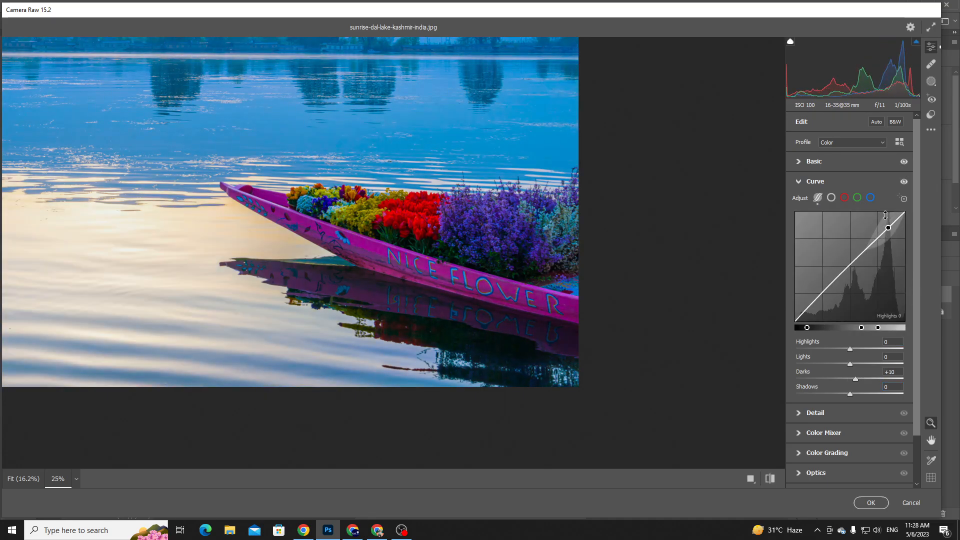
key(ctrl+z)
key(ctrl+z)
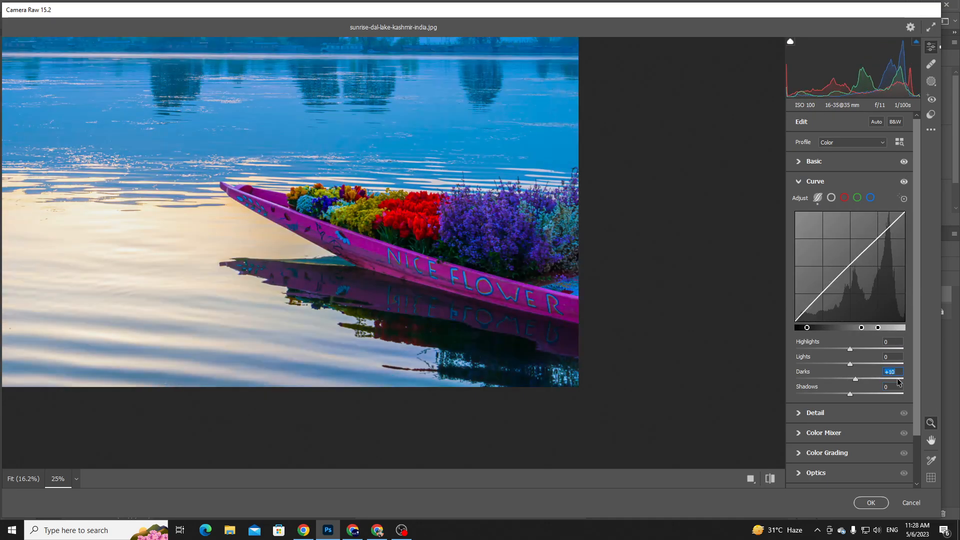
text(0)
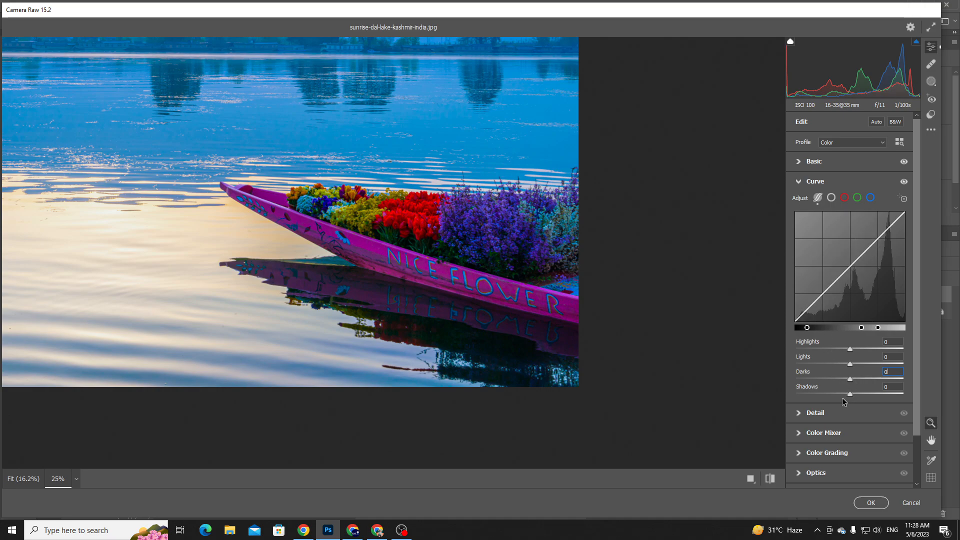
Collapse the Curve adjustments and expand the Detail adjustments, with the flower boat shown at 100%.
click(798, 182)
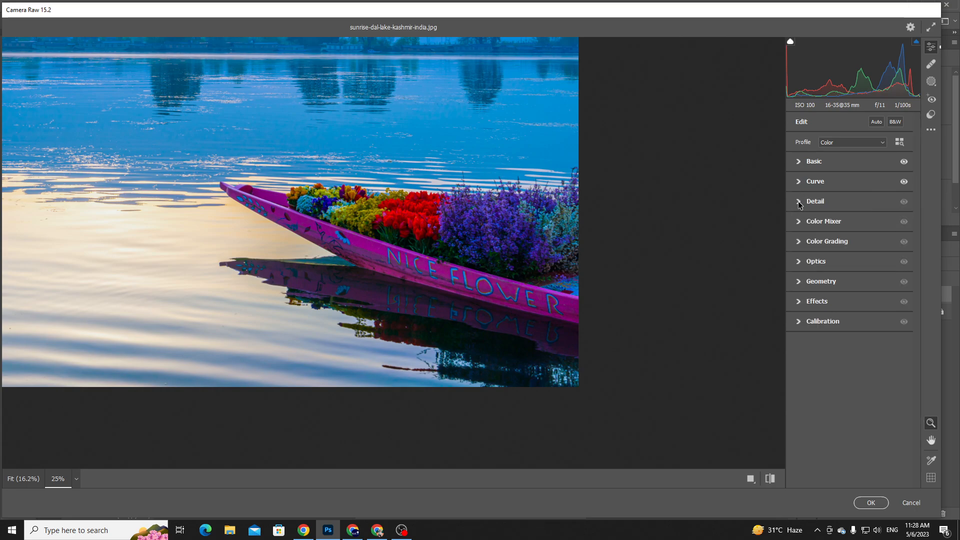
click(799, 203)
click(416, 169)
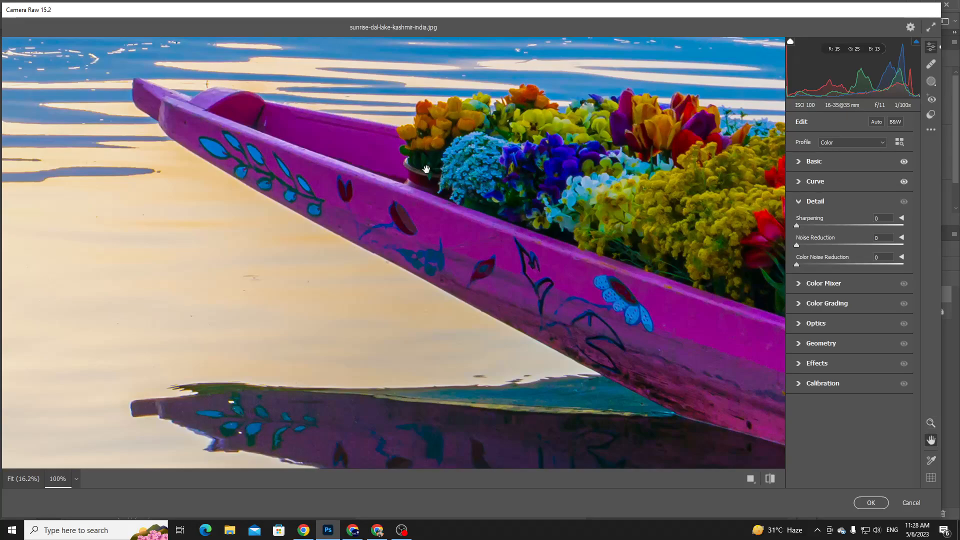
drag(418, 170, 320, 280)
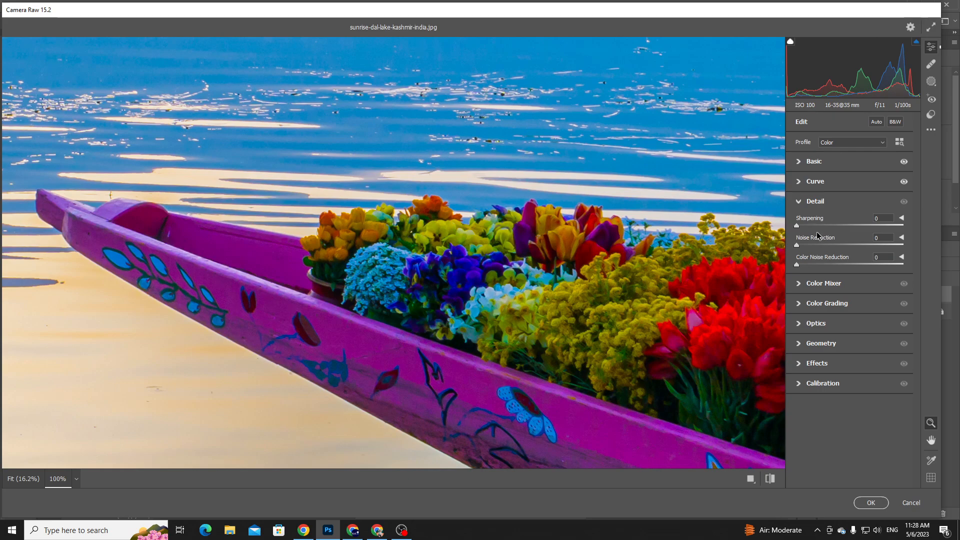
Examine the boat's bow, its painted leaves and the flowers at 200% before sharpening.
click(356, 251)
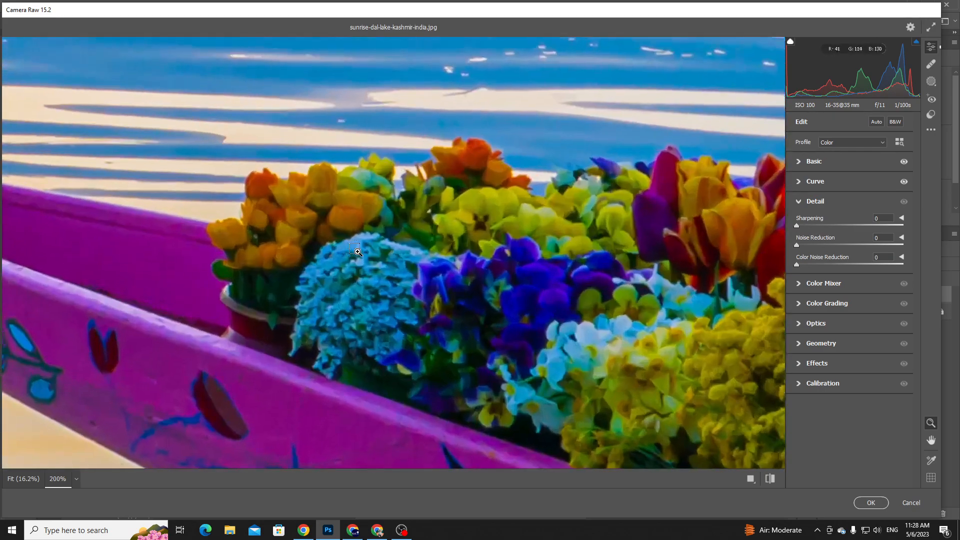
key(h)
drag(135, 225, 490, 275)
key(z)
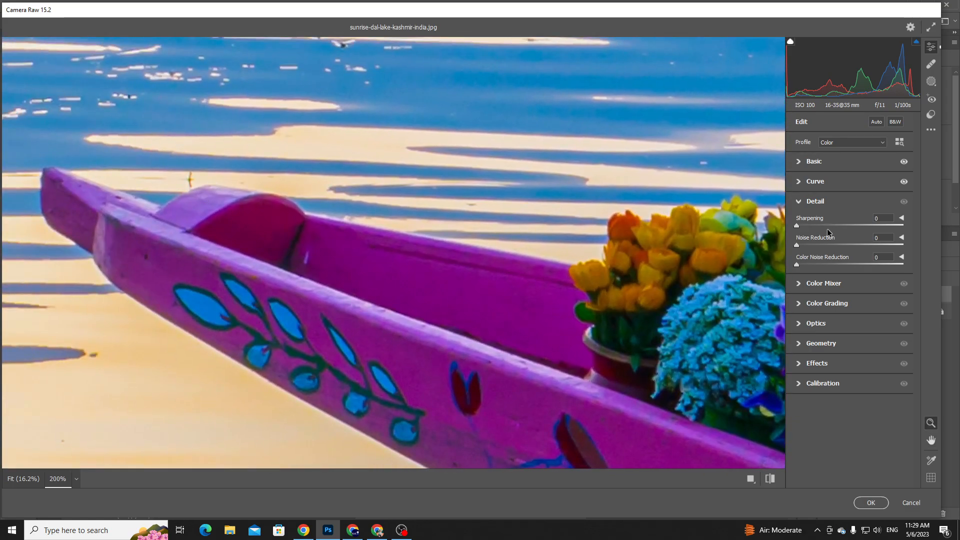
drag(688, 260, 423, 196)
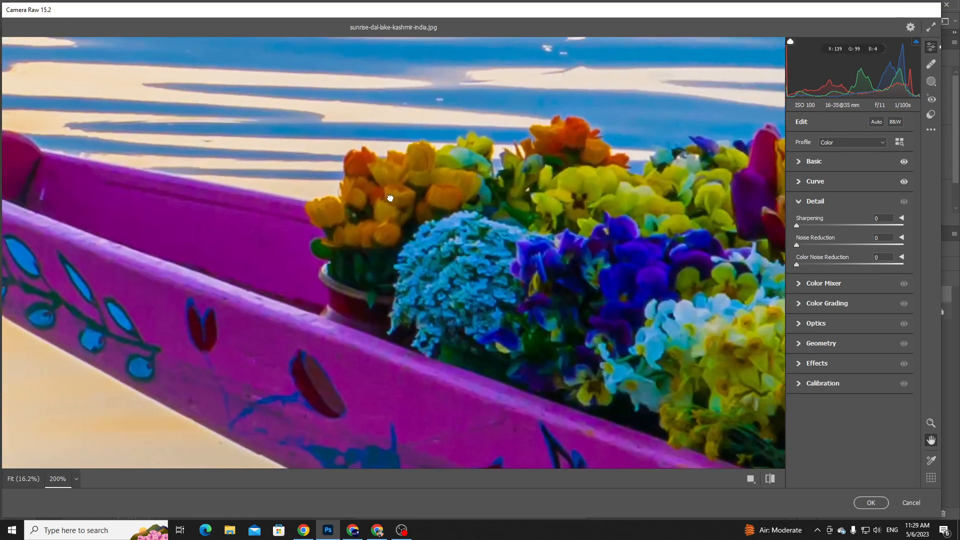
alt+click(422, 196)
click(423, 197)
key(h)
drag(423, 196, 681, 258)
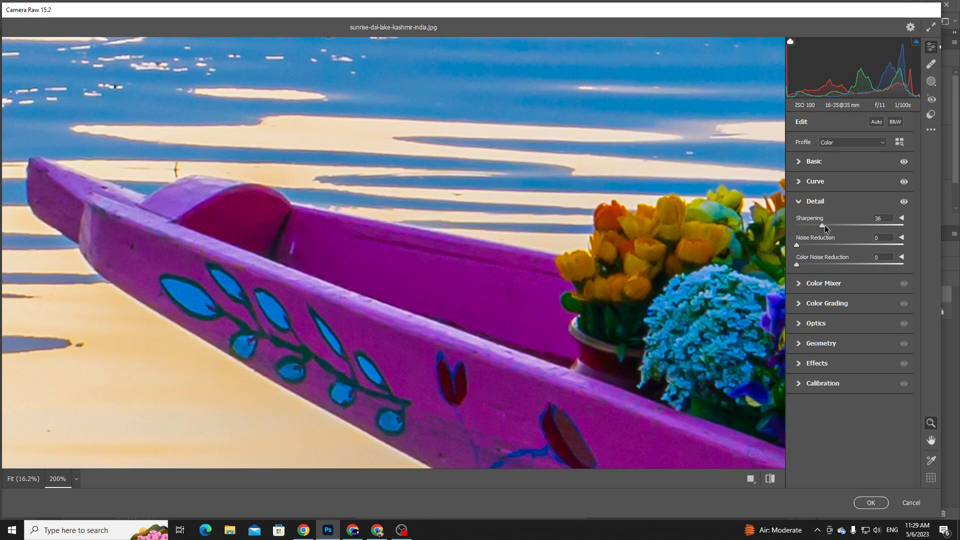
Test the Sharpening at 147 on the water and the boat, and return it to 0.
drag(826, 227, 900, 226)
scroll(316, 168, down, 3)
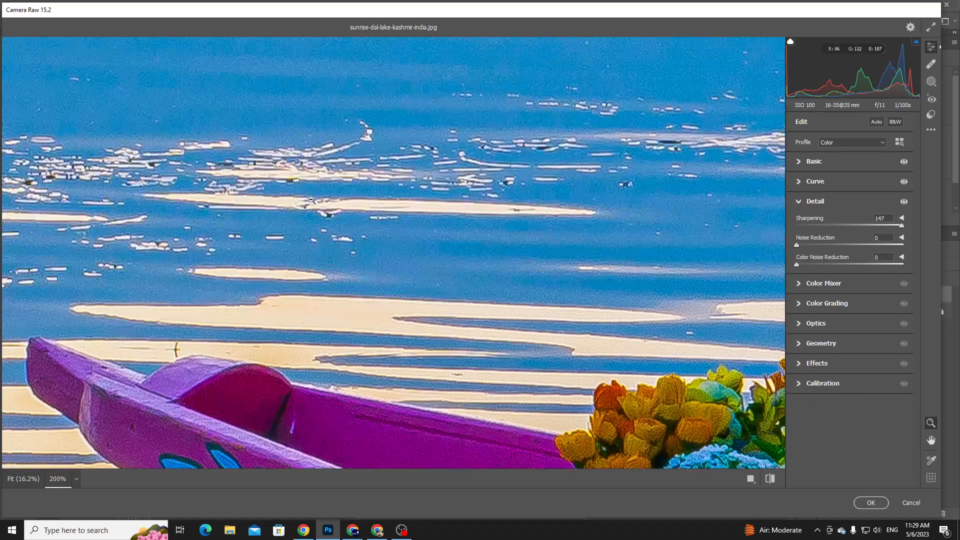
scroll(316, 195, up, 3)
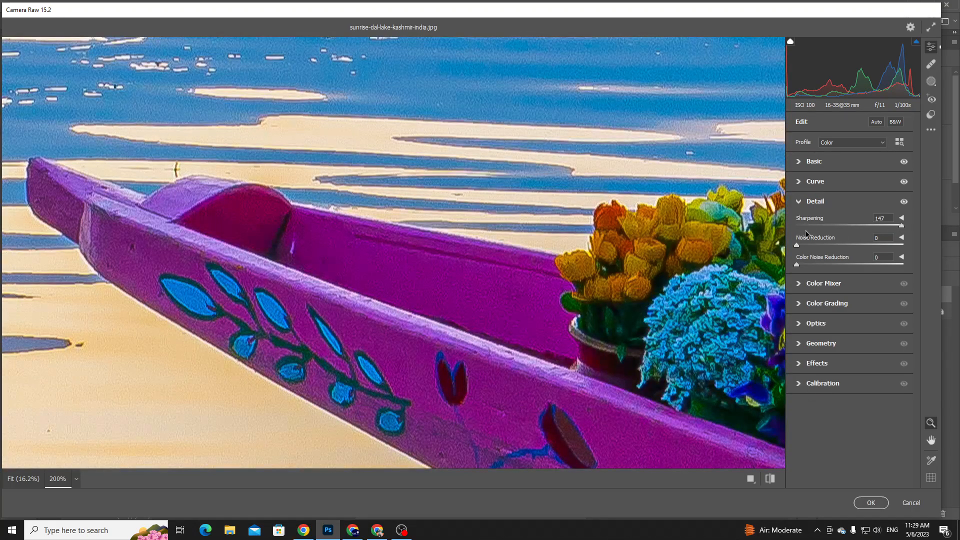
drag(874, 223, 800, 226)
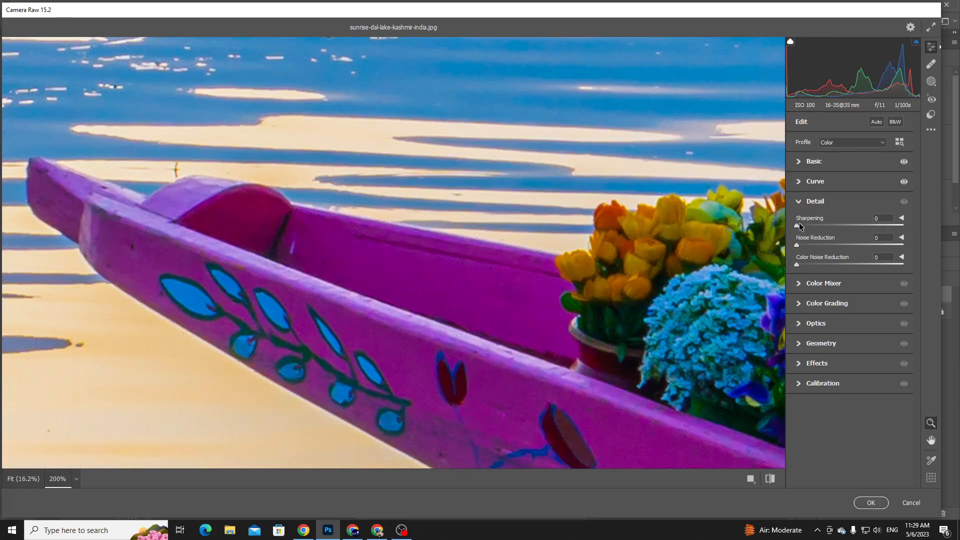
Set the Sharpening to 150 and examine the pixels along the boat's edge and the orange flowers at 1600%.
scroll(690, 307, up, 5)
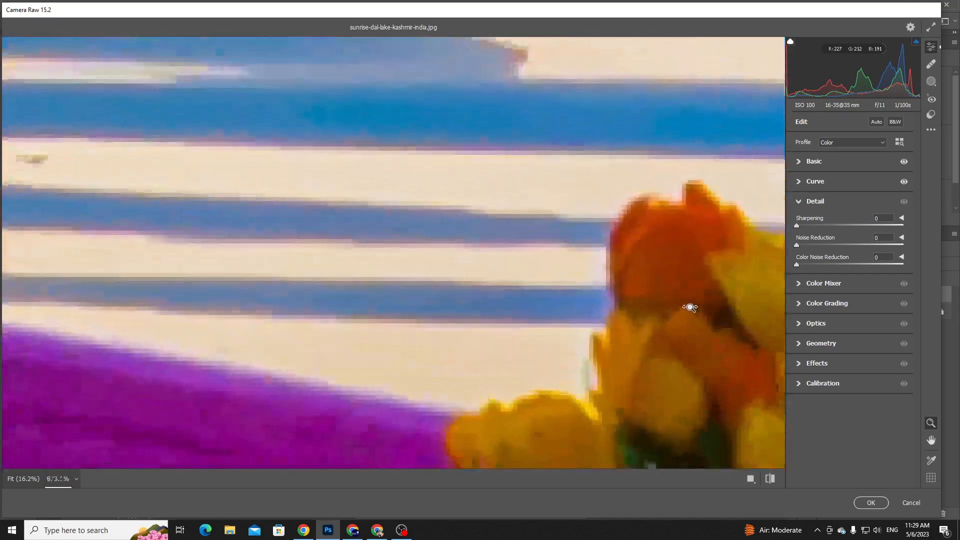
scroll(690, 307, down, 2)
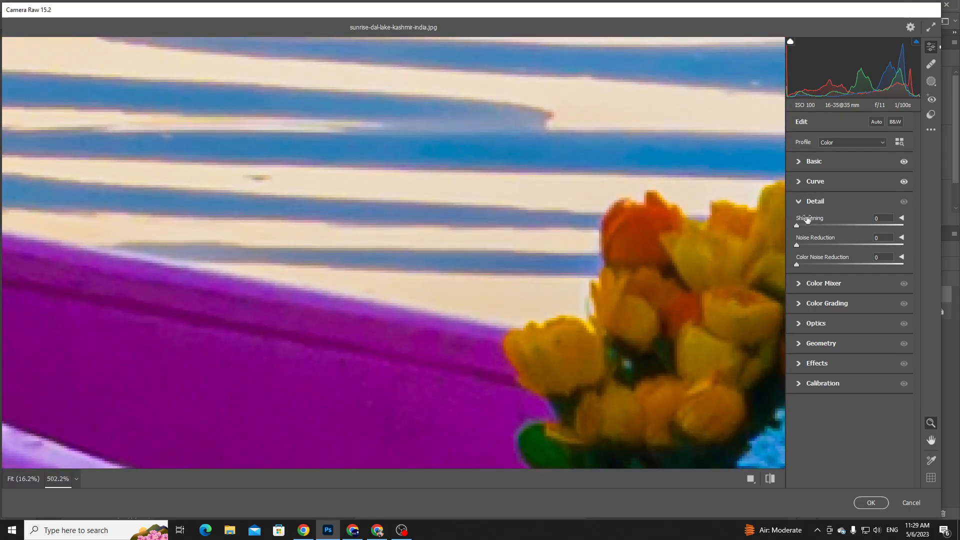
drag(796, 226, 893, 234)
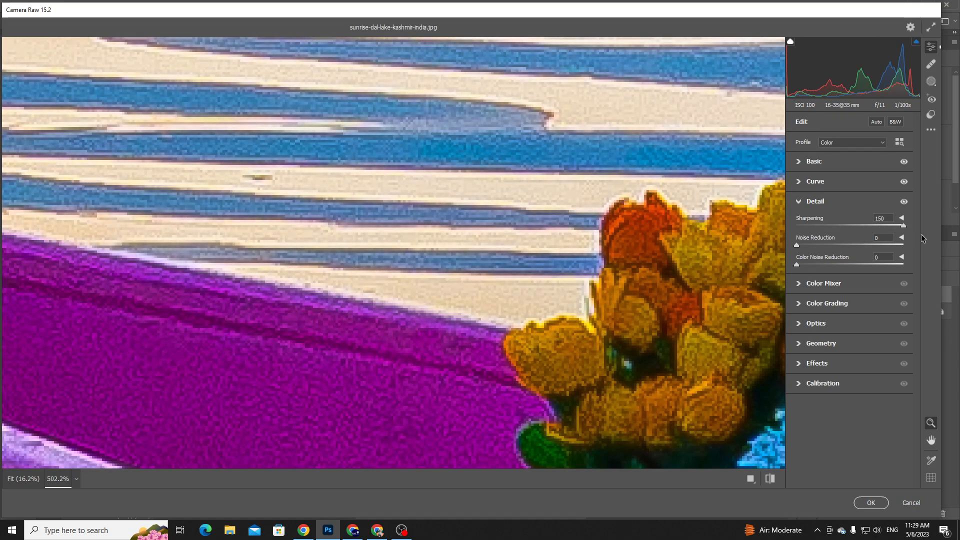
scroll(368, 311, up, 4)
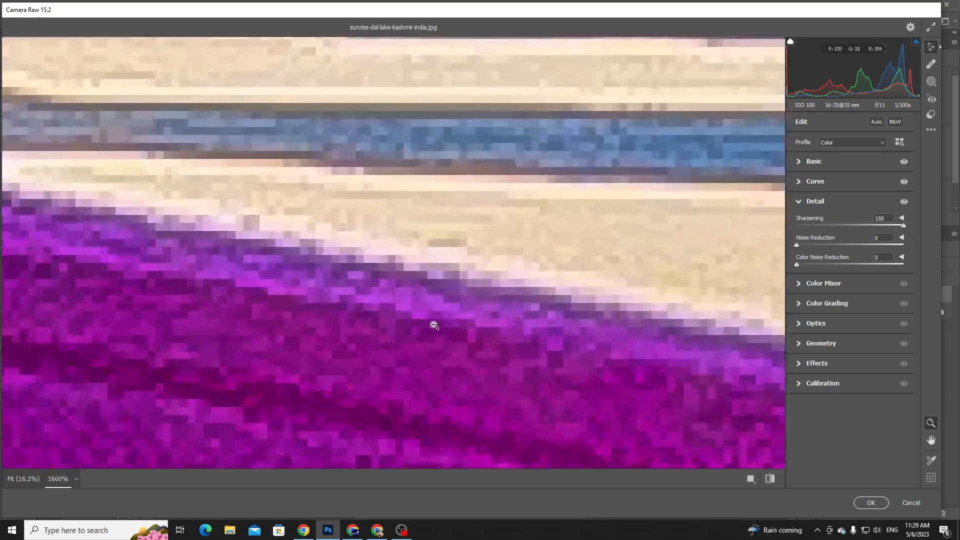
drag(840, 225, 906, 230)
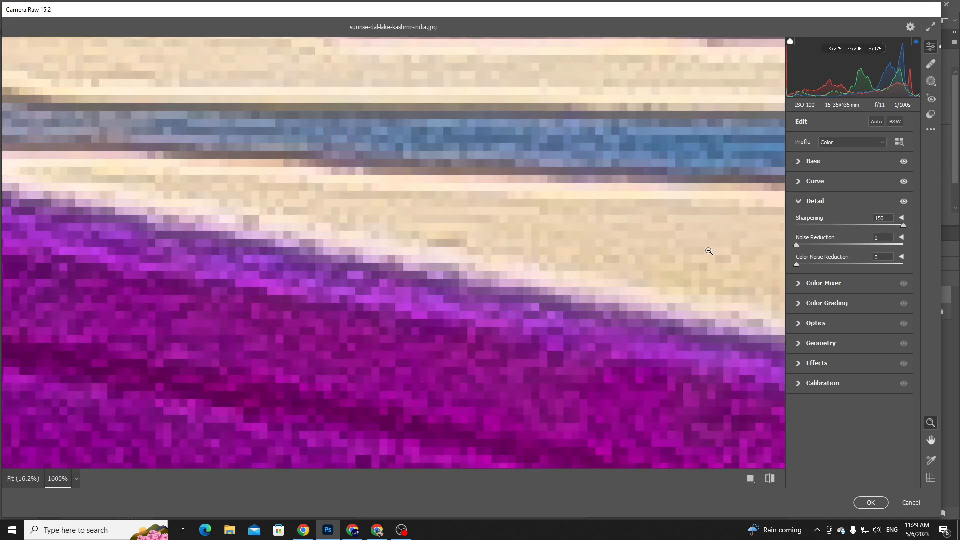
drag(718, 250, 402, 286)
drag(559, 272, 416, 166)
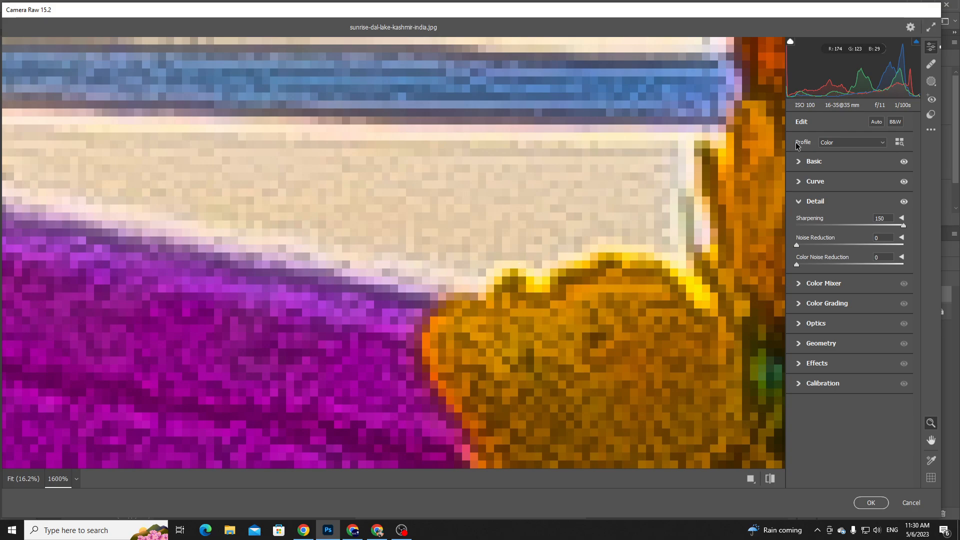
Compare Sharpening at 0 and at 150 on the boat's edge and the orange flowers at 1600%.
drag(824, 225, 769, 225)
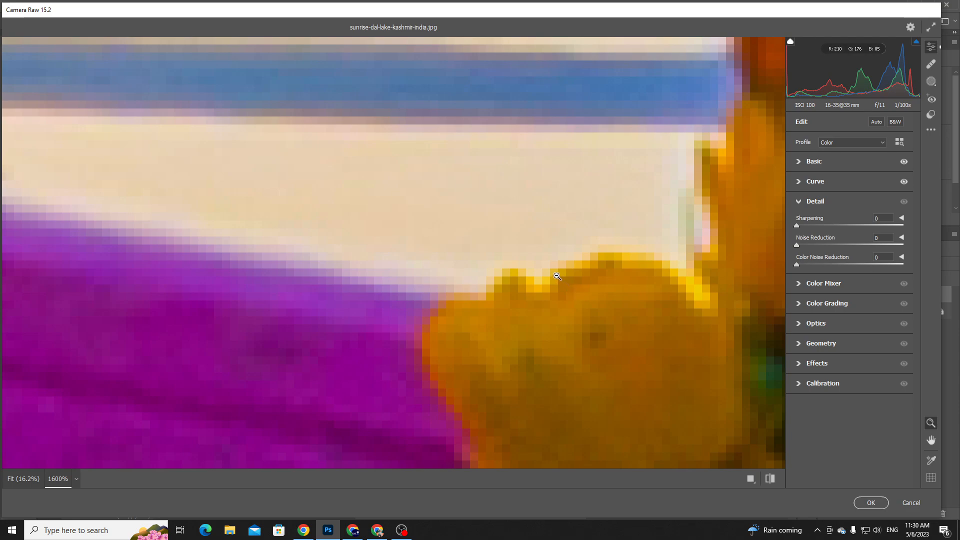
drag(796, 225, 923, 216)
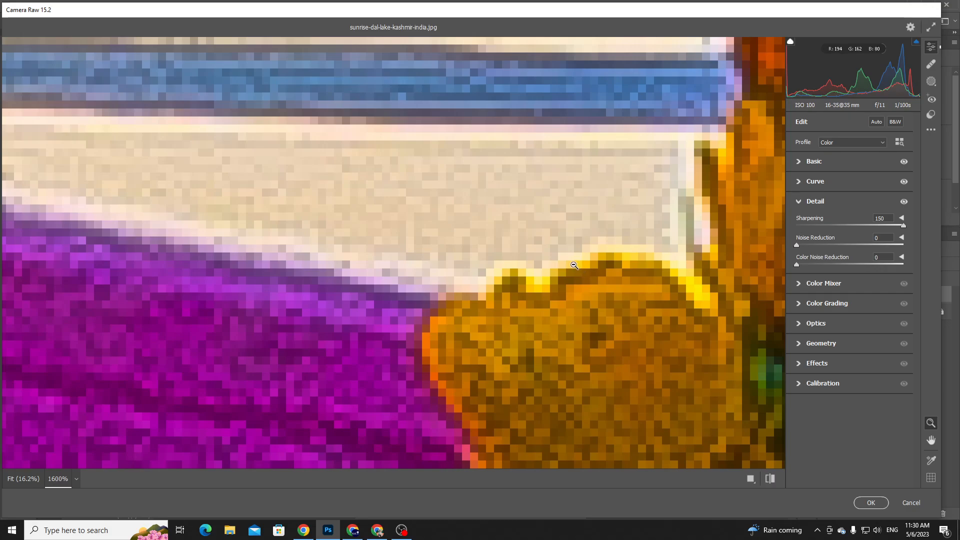
alt+click(708, 231)
alt+click(708, 231)
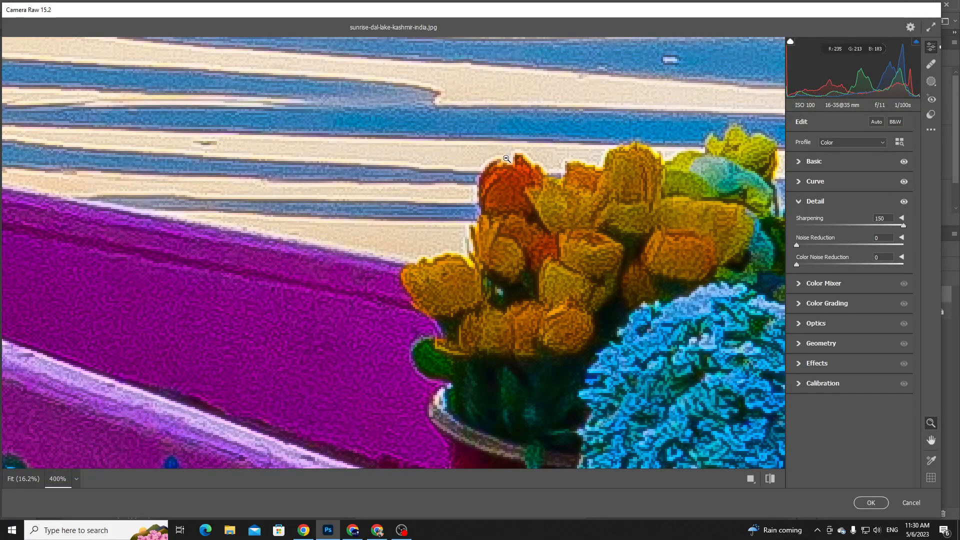
Examine the sharpened boat's bow and painted leaves at 400%, and return to the whole photo.
key(h)
drag(310, 302, 718, 308)
drag(200, 197, 451, 259)
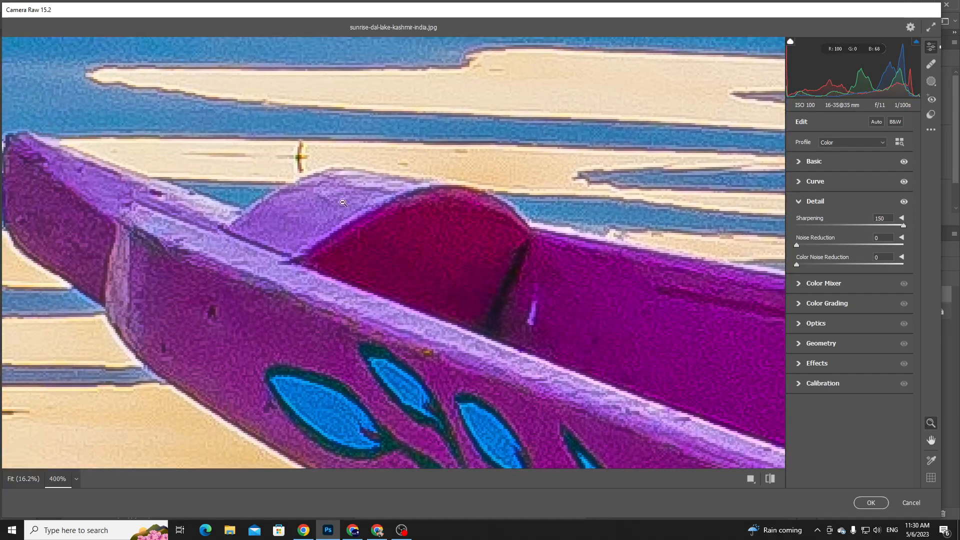
drag(277, 243, 566, 310)
key(z)
alt+click(361, 214)
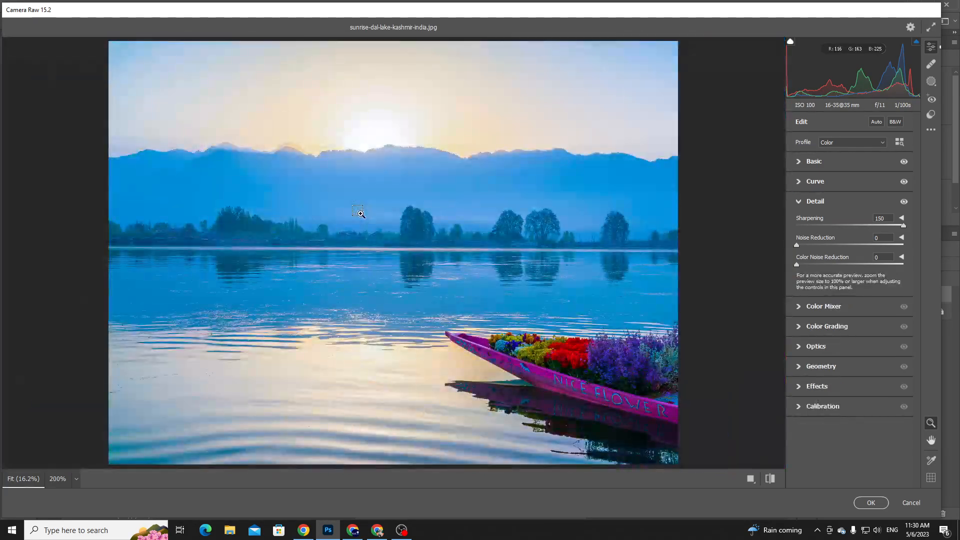
Examine the sharpened water at 600%, from the tree reflections down to the bright ripples.
click(361, 214)
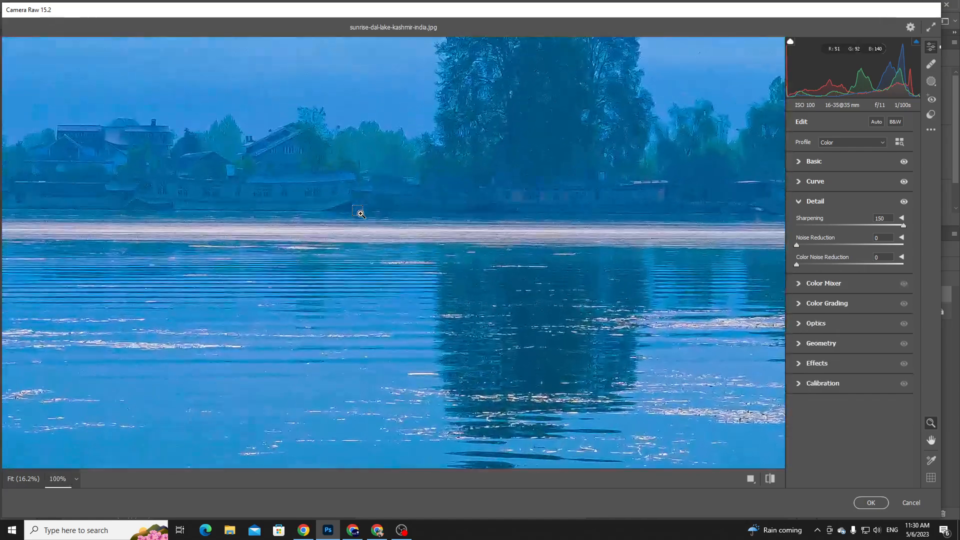
click(361, 214)
click(361, 214)
click(361, 214)
click(361, 213)
key(space)
drag(410, 272, 278, 129)
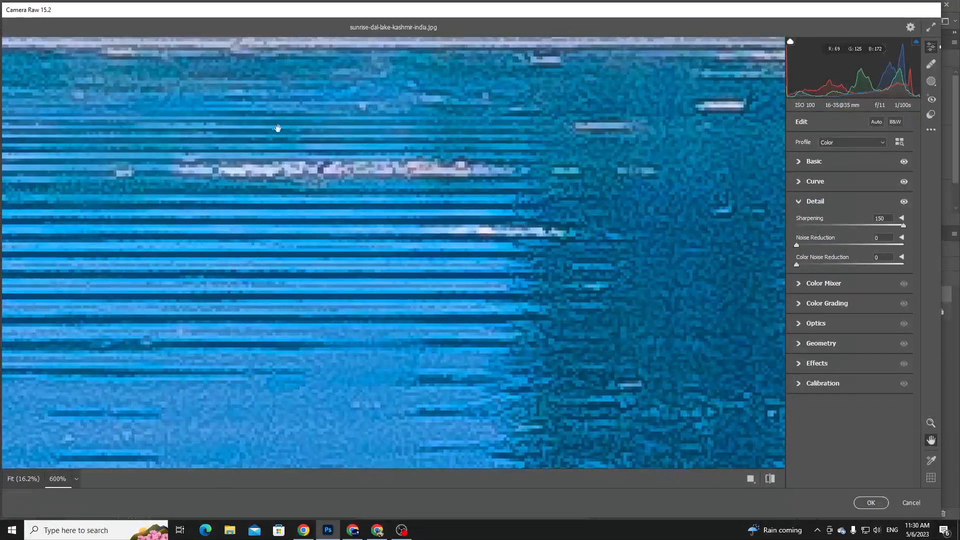
drag(446, 370, 278, 135)
drag(480, 405, 280, 158)
drag(491, 423, 357, 254)
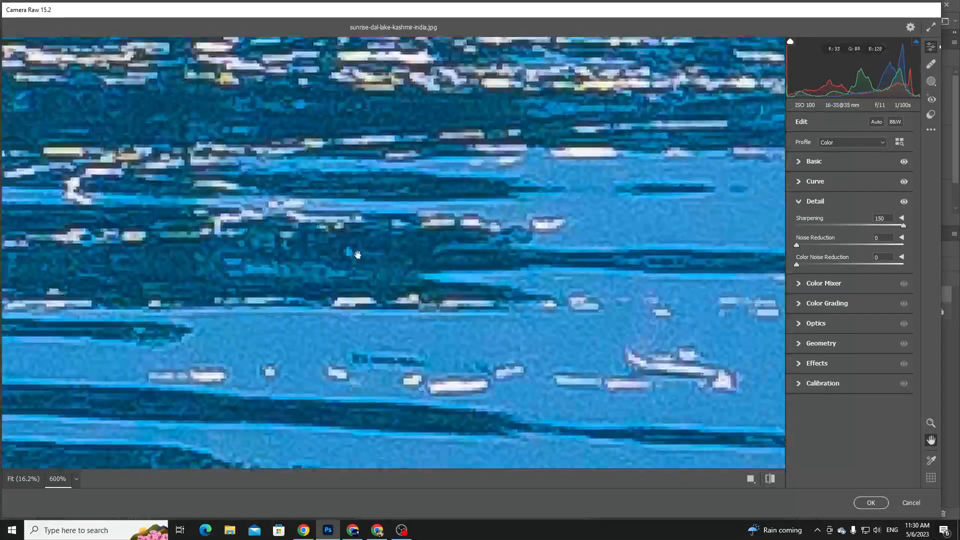
drag(449, 331, 255, 153)
drag(610, 390, 250, 100)
drag(613, 433, 300, 150)
drag(574, 383, 302, 112)
drag(486, 345, 360, 109)
drag(480, 400, 358, 123)
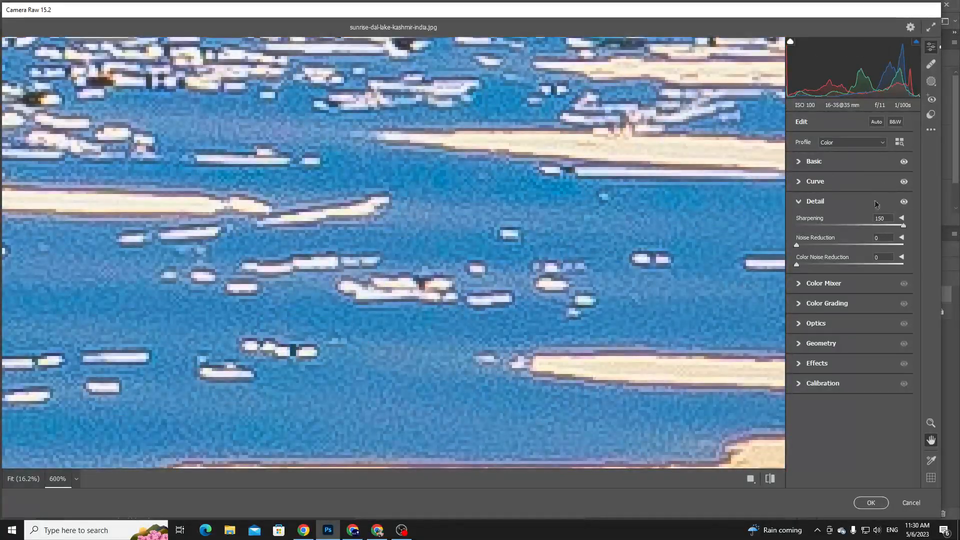
Test the Sharpening at 22 on the water and the boat's interior, and reset it to 0.
drag(829, 224, 811, 224)
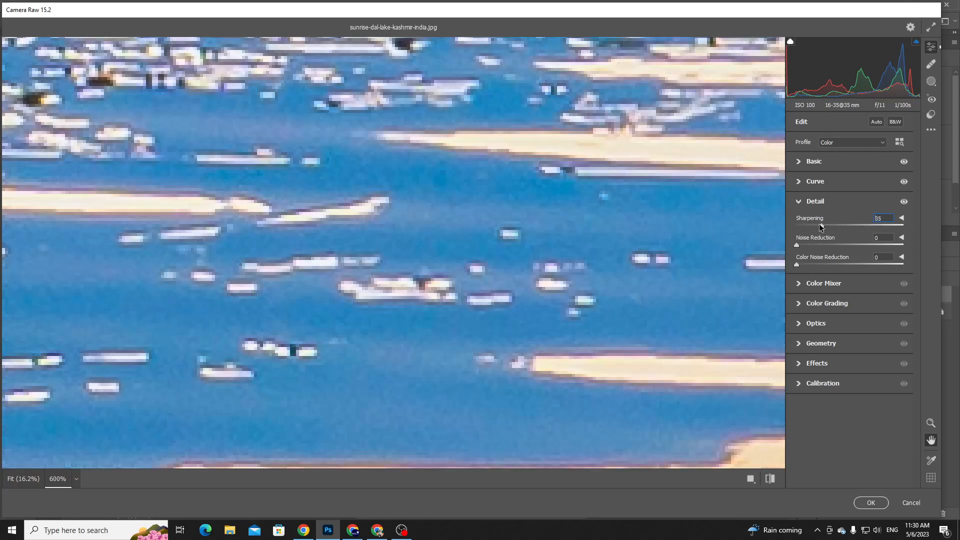
drag(641, 305, 379, 46)
drag(283, 185, 412, 108)
drag(537, 232, 443, 197)
scroll(443, 197, down, 1)
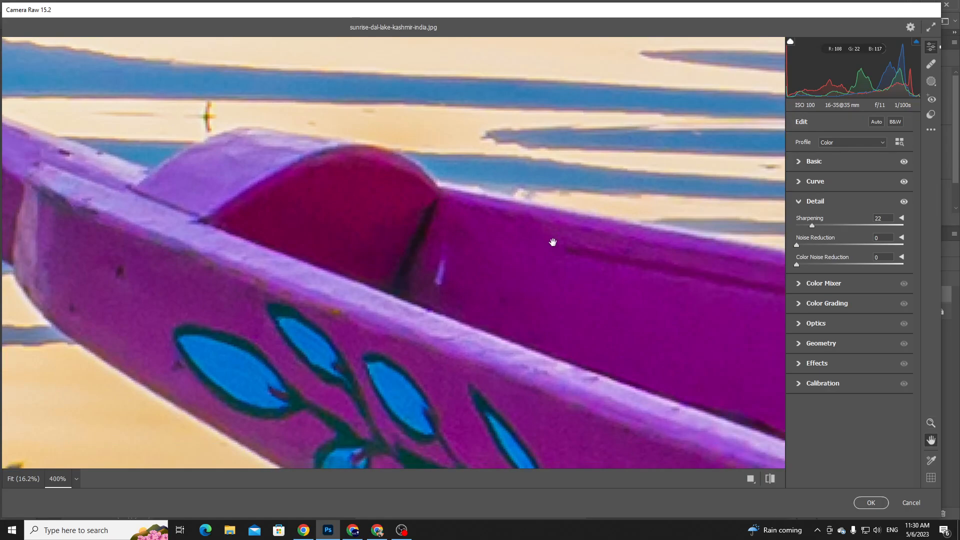
drag(539, 252, 407, 195)
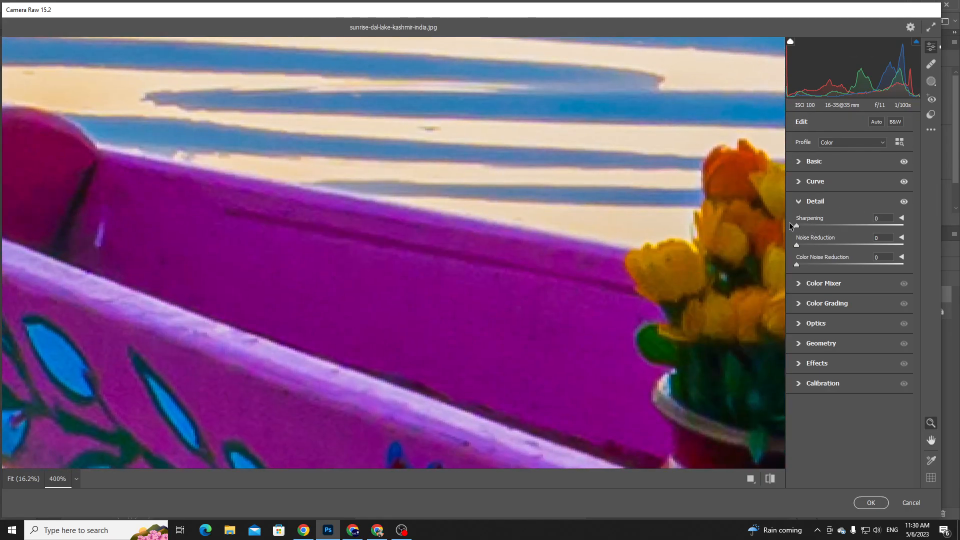
double_click(825, 226)
Test strong Sharpening on the boat and flowers at 200%, and settle the value at 32.
scroll(521, 275, down, 1)
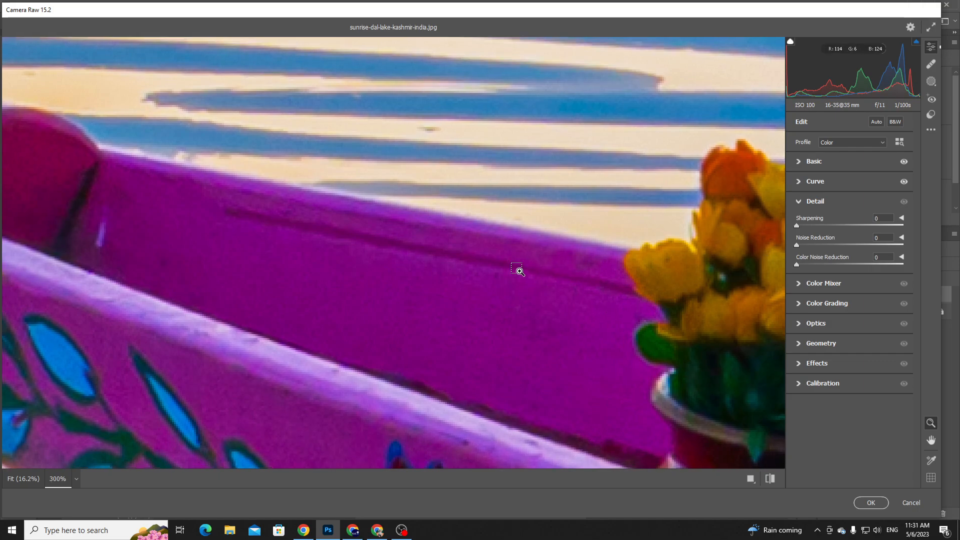
scroll(520, 271, up, 2)
scroll(519, 271, down, 2)
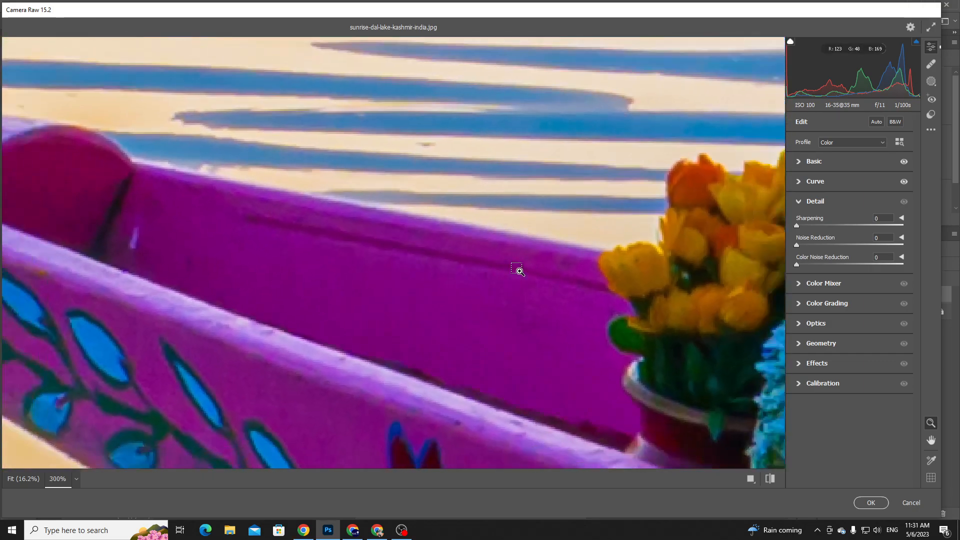
scroll(519, 270, down, 2)
scroll(395, 273, down, 1)
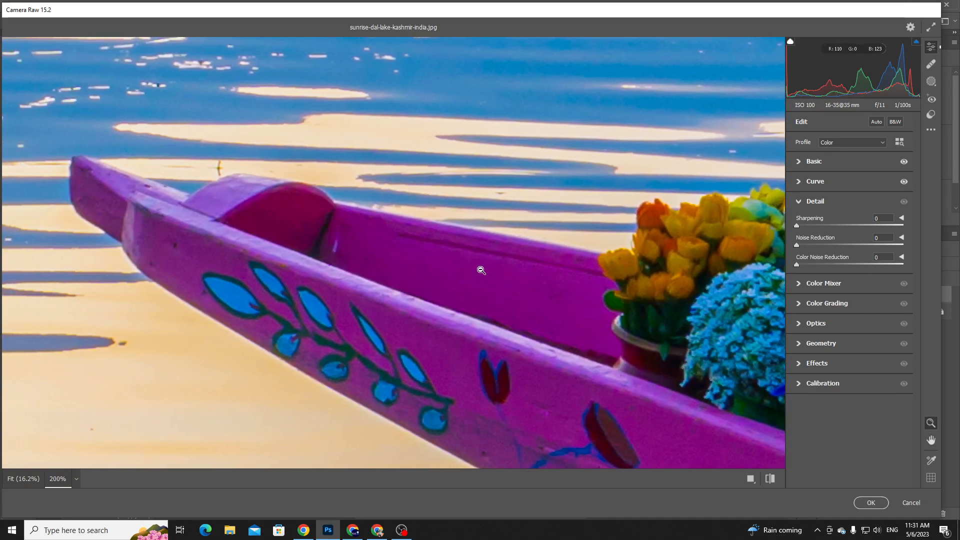
drag(814, 225, 905, 226)
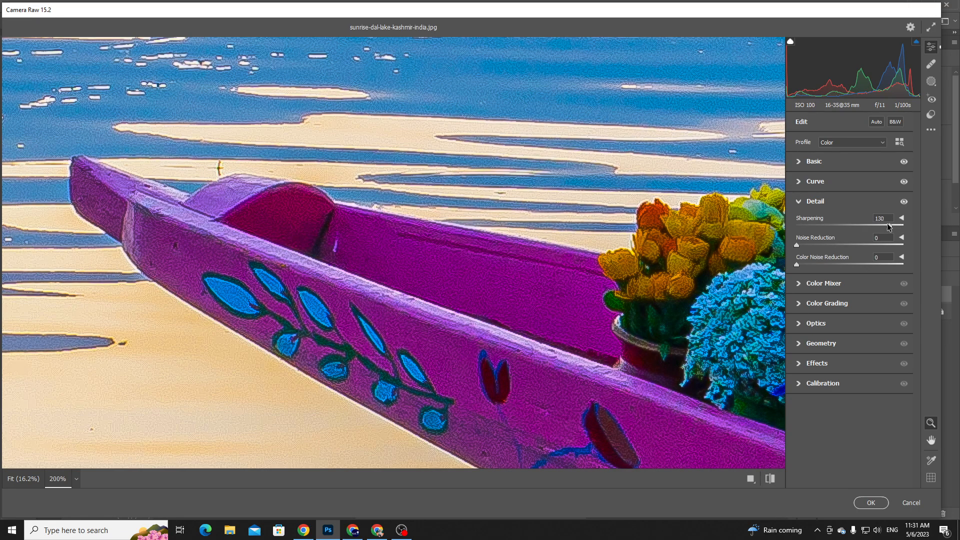
drag(855, 226, 830, 227)
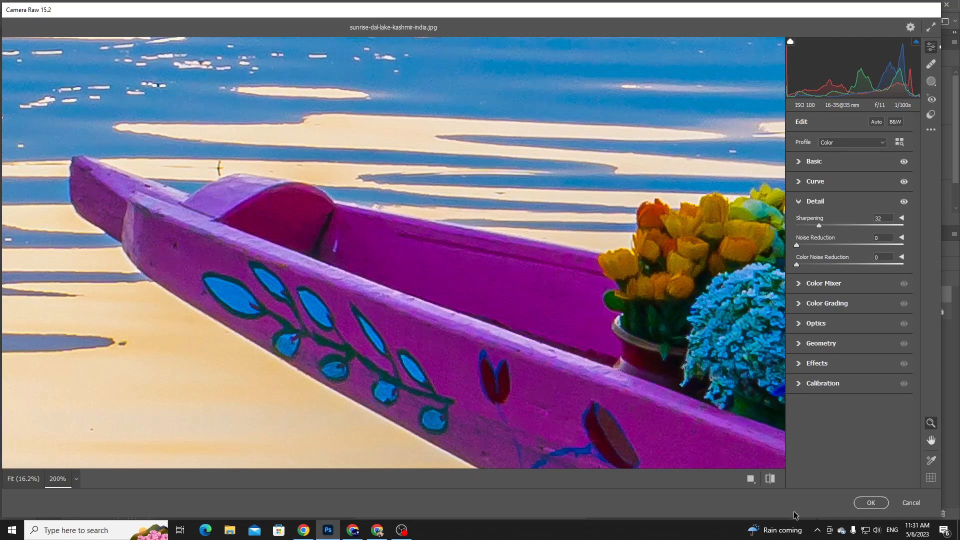
Compare the boat and flowers repeatedly between the original settings and the current adjustments.
click(770, 479)
click(770, 479)
click(770, 479)
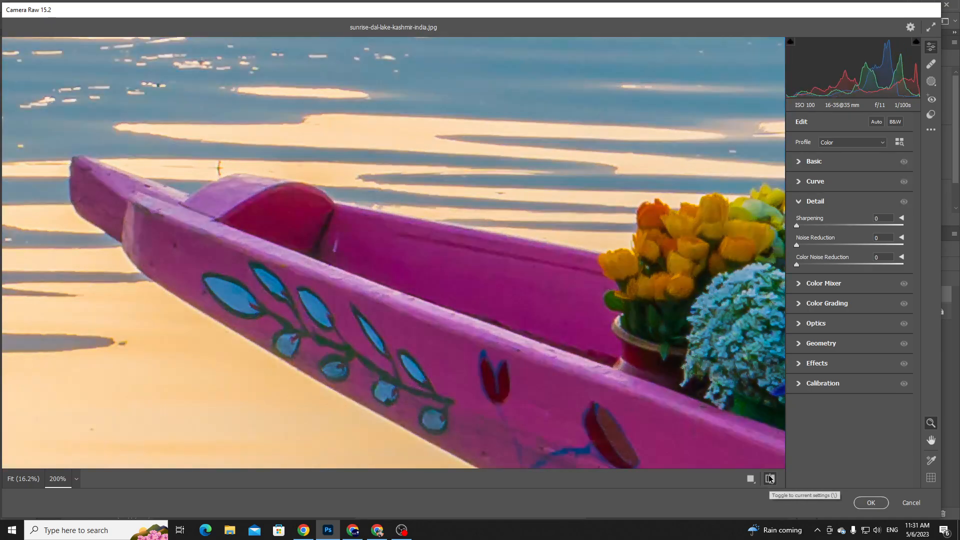
click(770, 478)
click(770, 479)
click(770, 478)
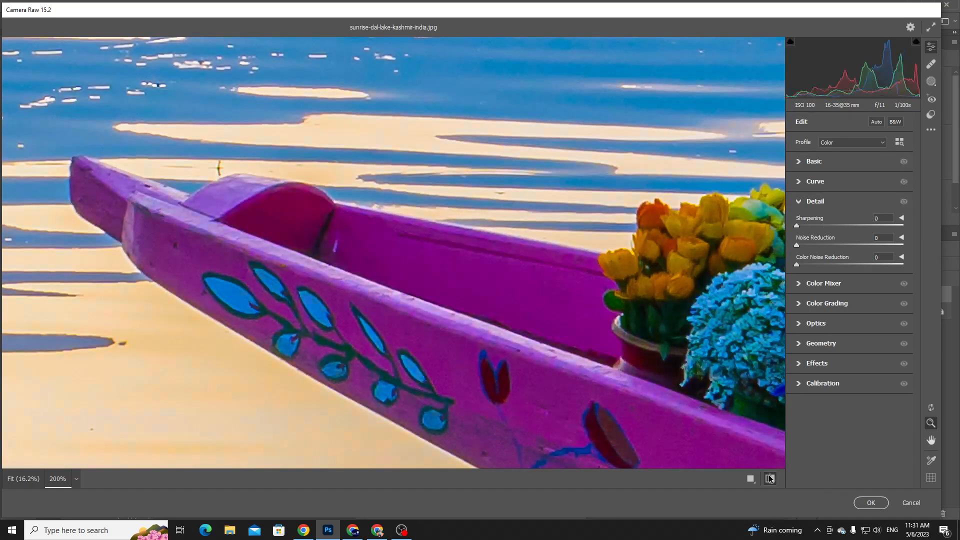
click(770, 478)
click(770, 478)
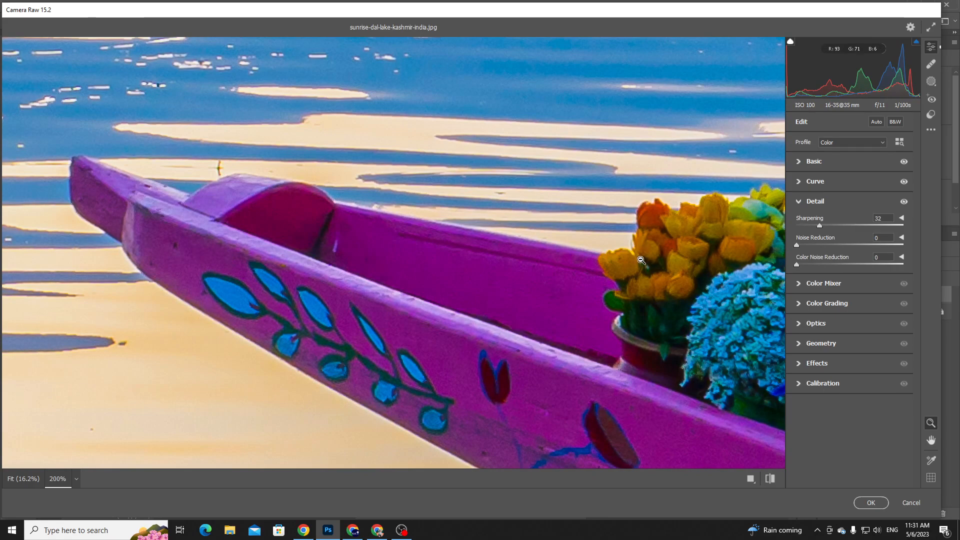
Test the Noise Reduction up to 100 on the orange tulips and boat at 600%, and reset it to 0.
drag(715, 243, 633, 246)
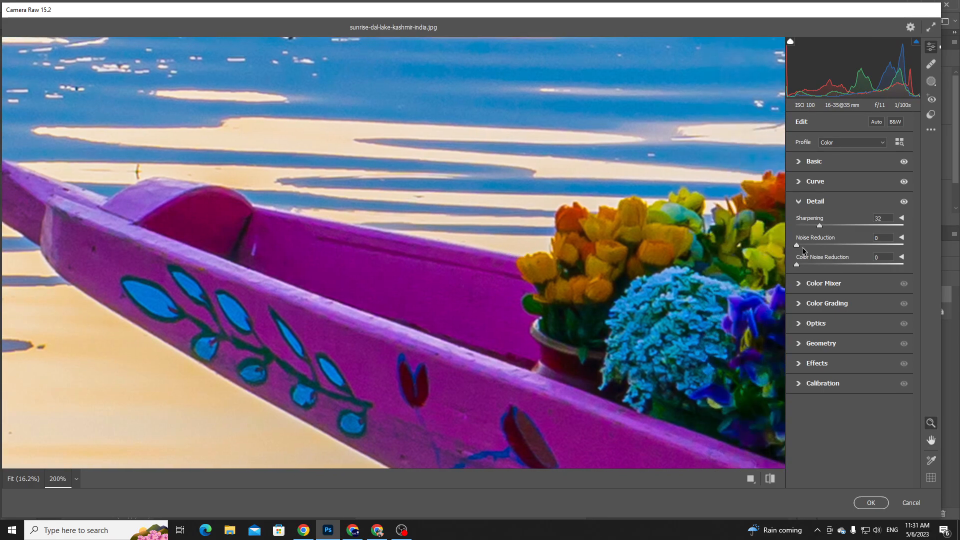
click(611, 245)
click(611, 245)
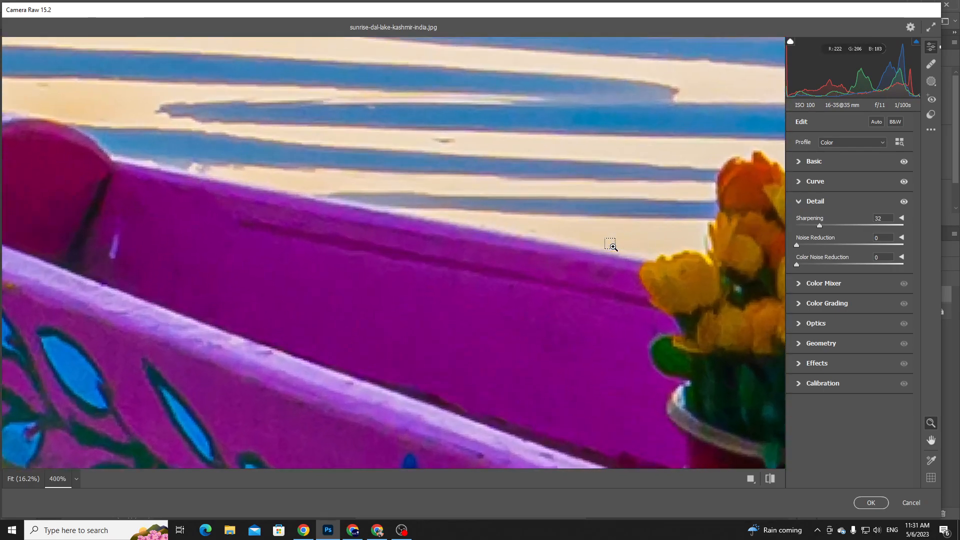
click(611, 245)
drag(610, 246, 290, 227)
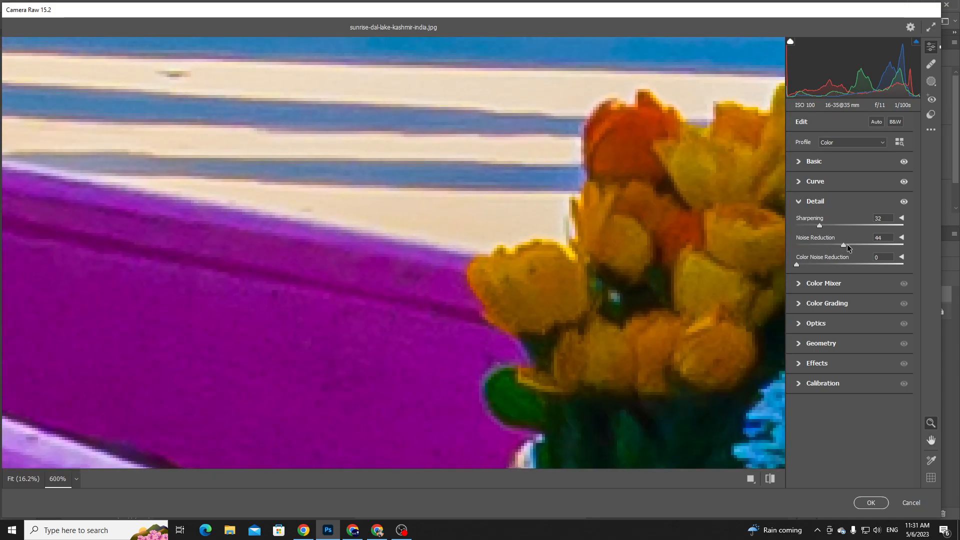
drag(847, 244, 854, 246)
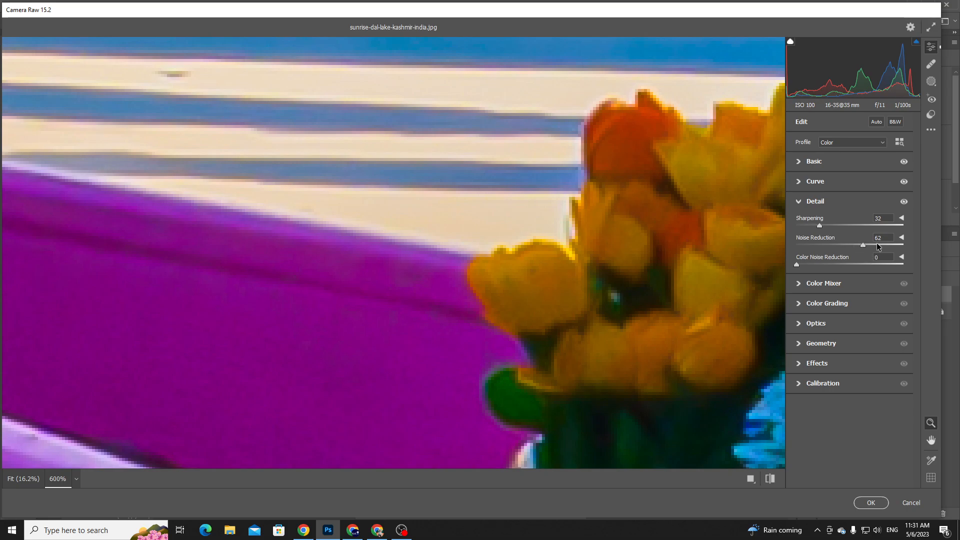
drag(808, 243, 906, 245)
drag(714, 260, 397, 250)
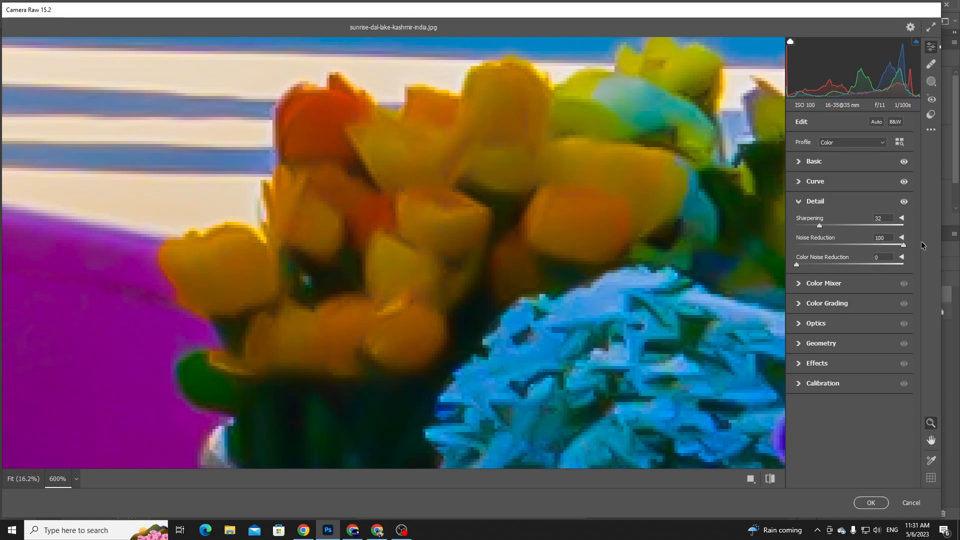
double_click(832, 246)
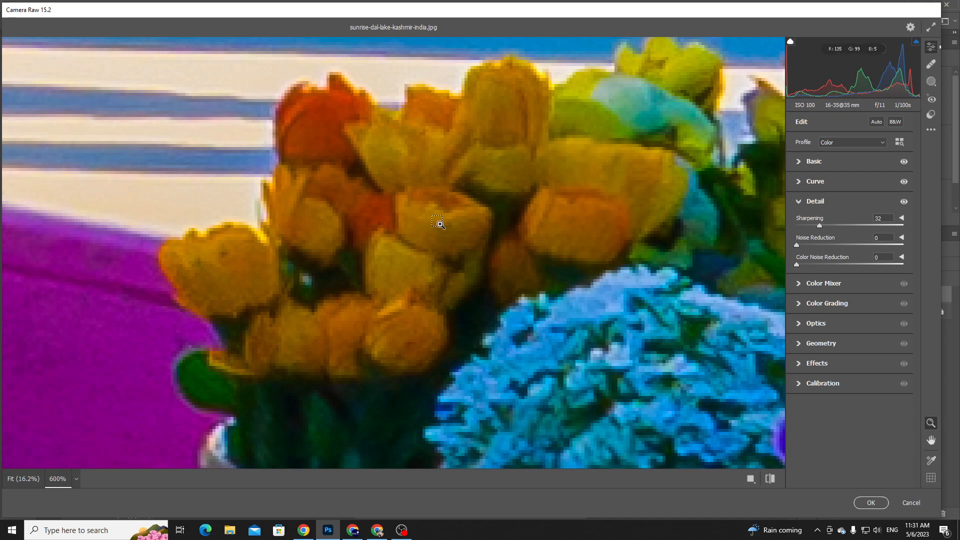
Set the Noise Reduction to 100 with the orange tulips magnified to 1474.9%.
drag(430, 210, 495, 234)
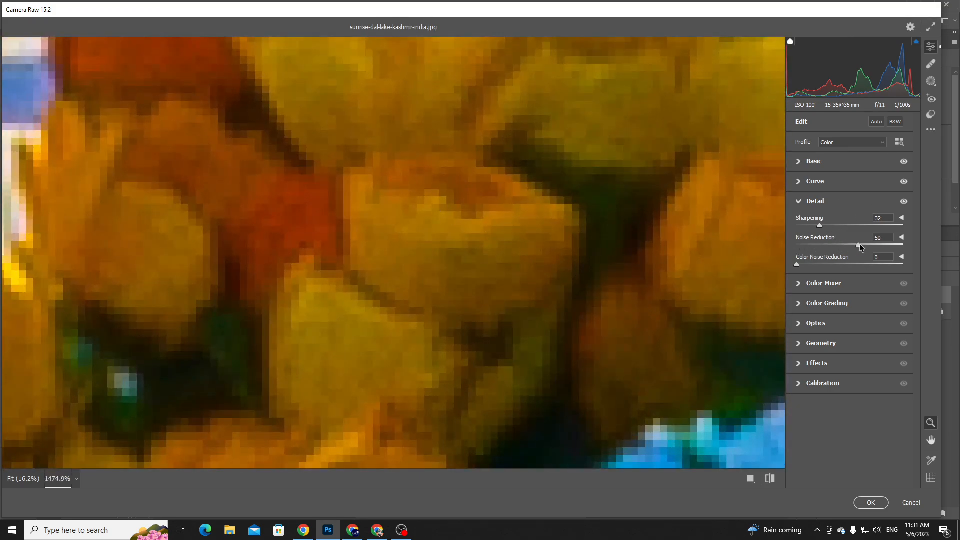
drag(860, 244, 906, 241)
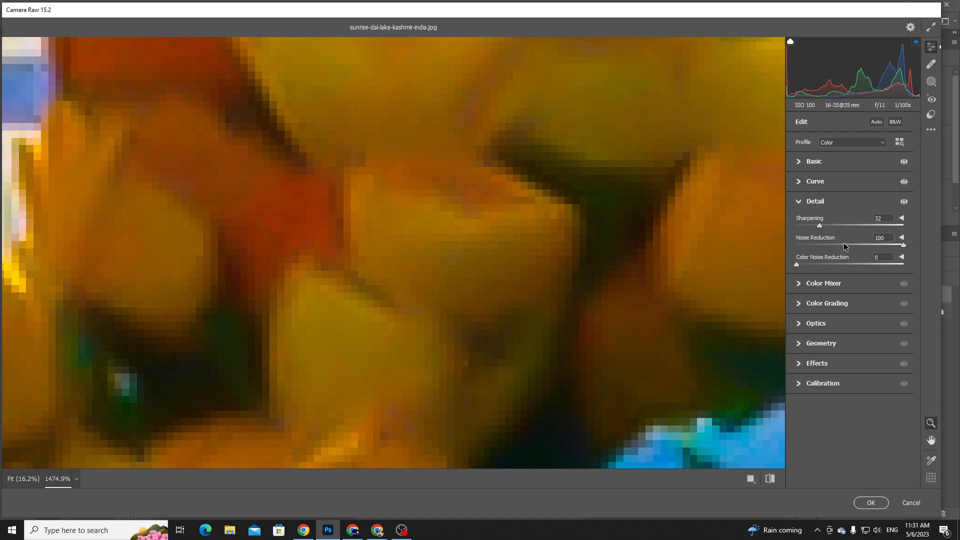
Examine the smoothing across the lake, painted boat and flowers at several magnifications, ending on the red and yellow flowers.
key(ctrl+minus)
key(ctrl+minus)
key(ctrl+minus)
key(ctrl+minus)
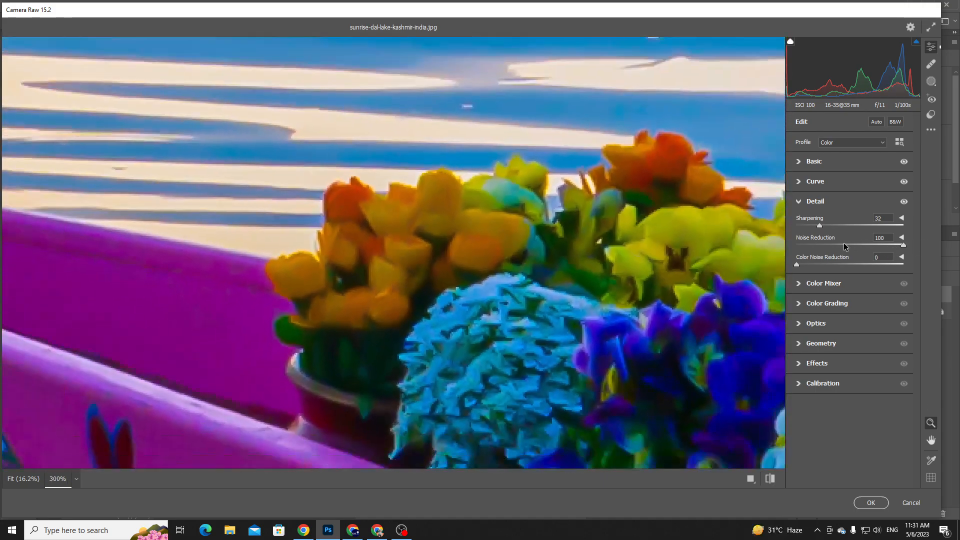
key(ctrl+0)
key(ctrl+plus)
key(ctrl+plus)
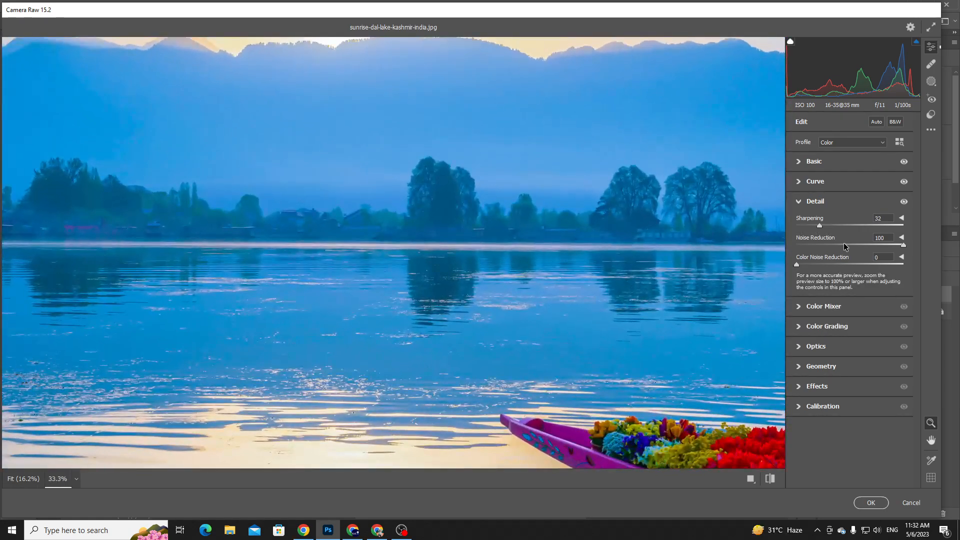
drag(566, 367, 381, 253)
key(ctrl+plus)
key(ctrl+plus)
key(ctrl+plus)
key(ctrl+plus)
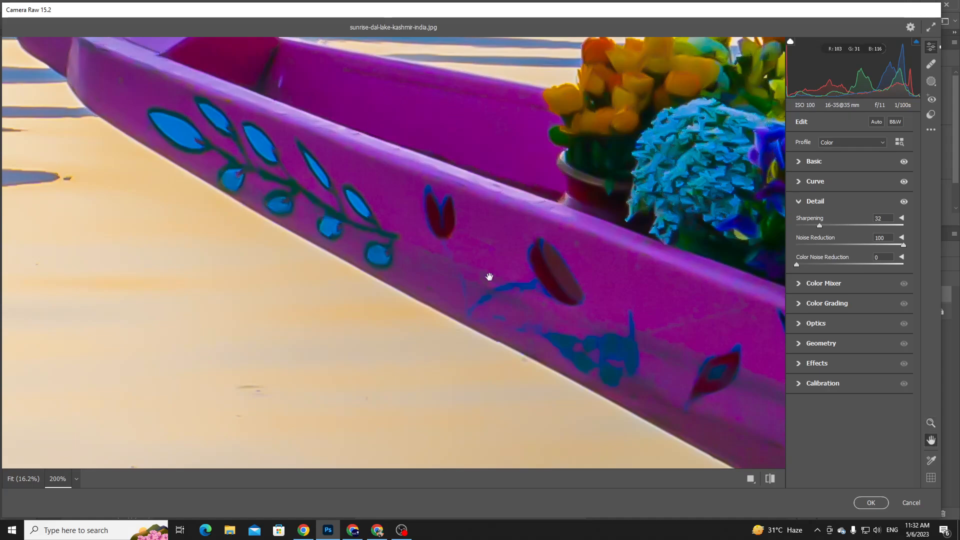
drag(699, 245, 395, 149)
drag(426, 113, 386, 287)
drag(539, 231, 260, 178)
drag(575, 210, 356, 205)
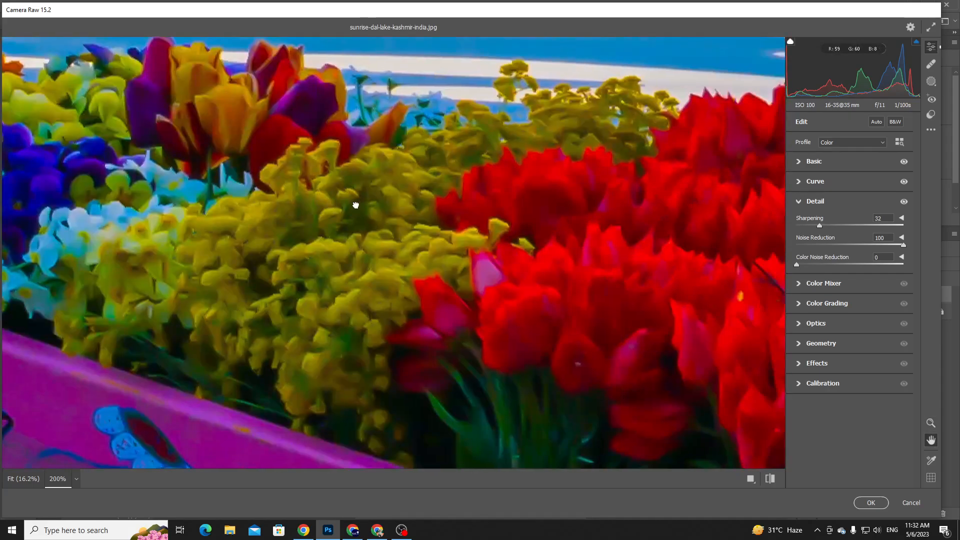
Set Noise Reduction to 0, raise it to 2, and inspect the grain on the flowers at the front of the boat.
click(796, 245)
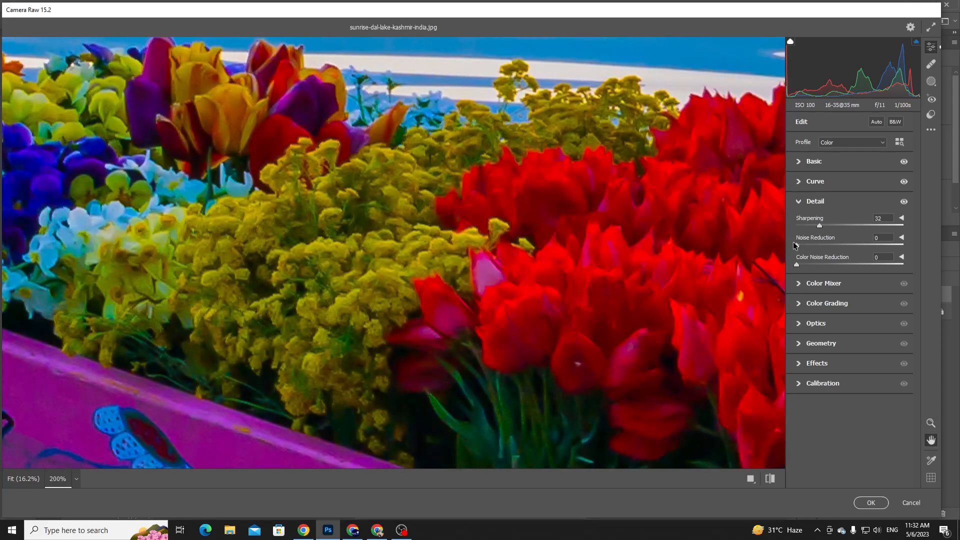
drag(800, 244, 796, 246)
drag(344, 201, 743, 261)
drag(277, 180, 420, 215)
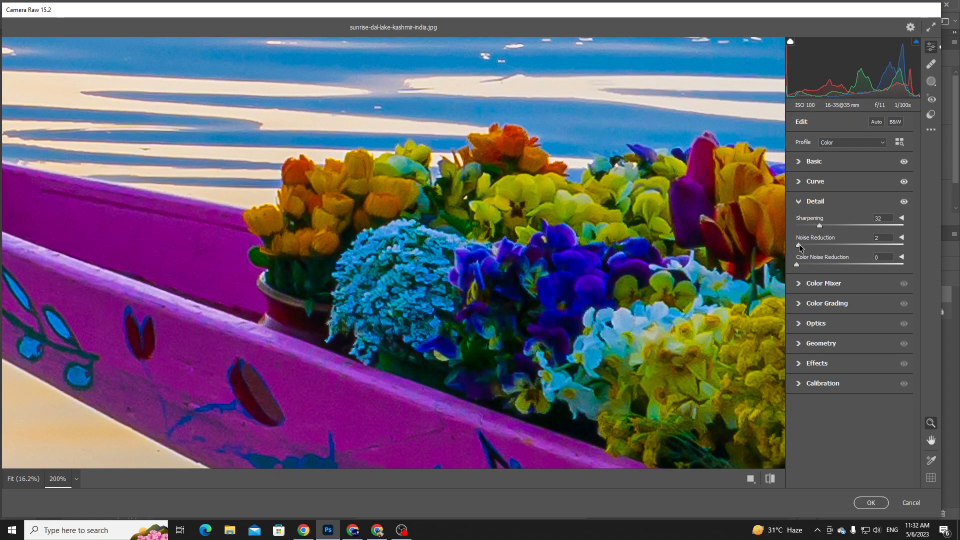
key(space)
drag(722, 236, 700, 210)
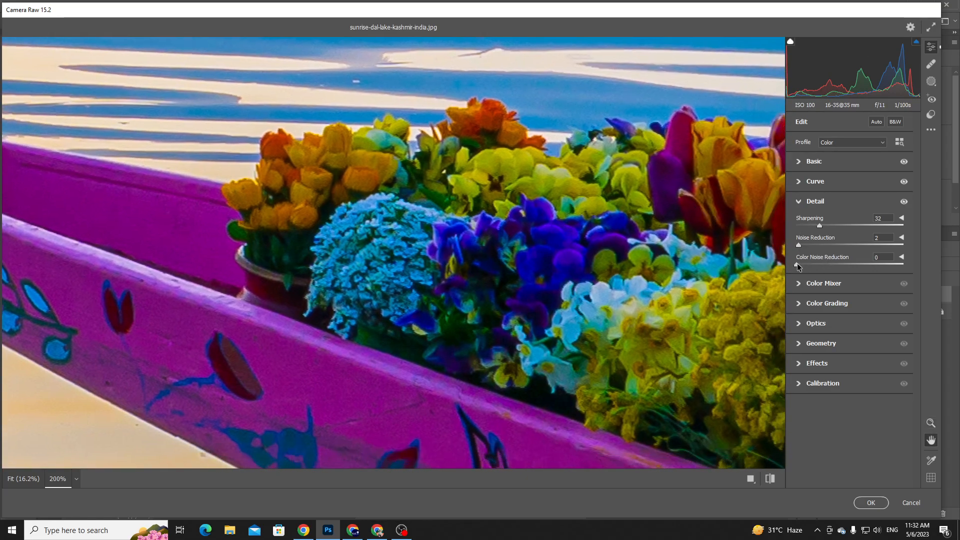
Set Color Noise Reduction to 100 and inspect the blue, orange and red flowers up close.
drag(797, 263, 876, 271)
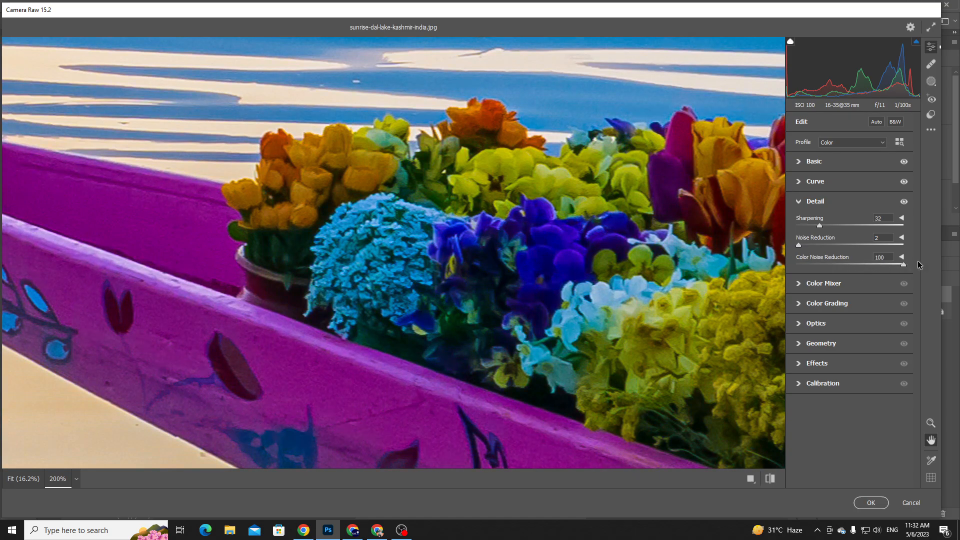
key(z)
click(300, 213)
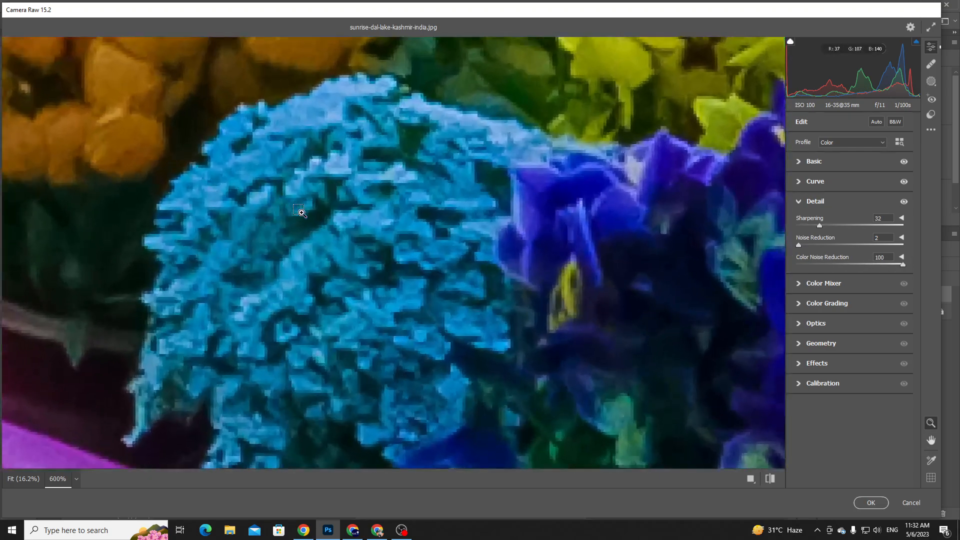
key(space)
drag(305, 131, 600, 394)
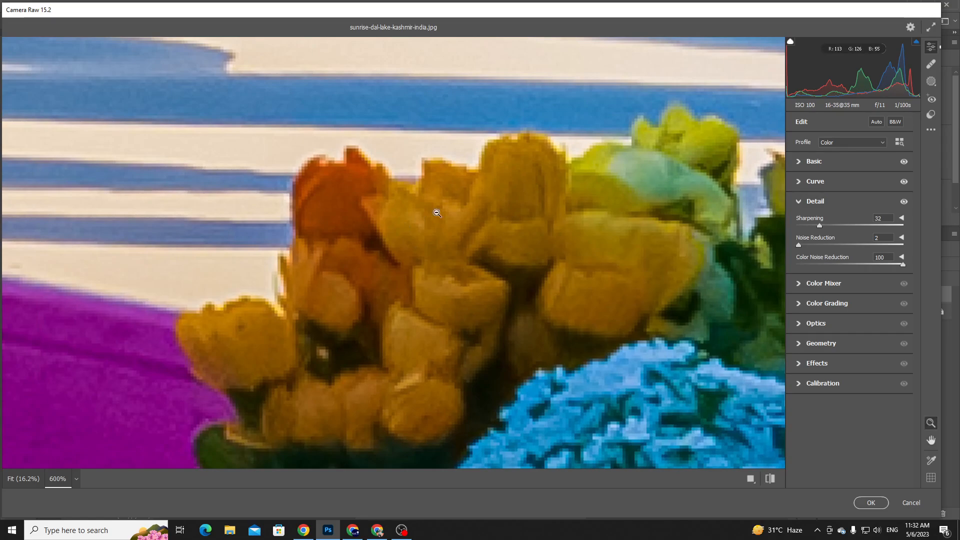
alt+click(404, 212)
alt+click(404, 212)
alt+click(404, 212)
key(space)
drag(290, 265, 134, 174)
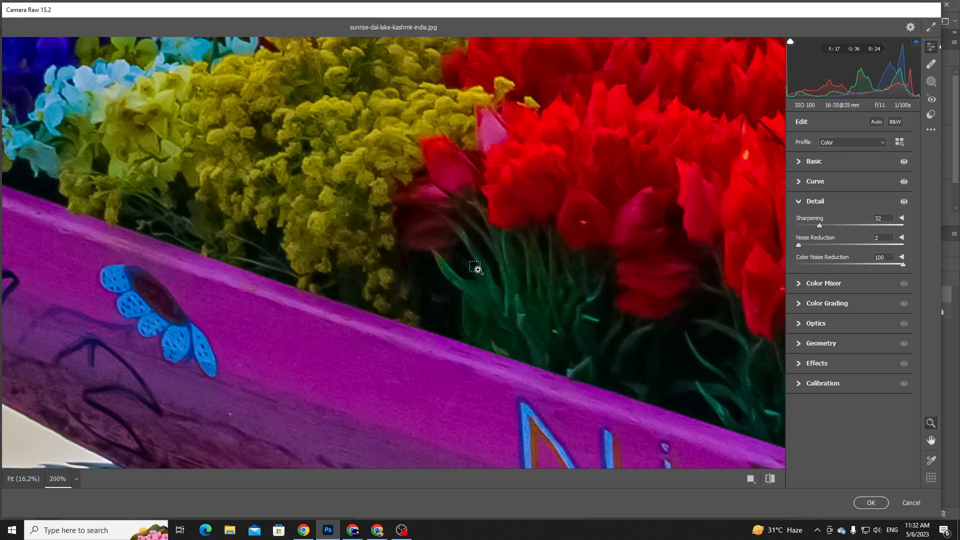
Compare Color Noise Reduction at 0 and at 100 on the red tulips and their green stems.
click(475, 269)
click(476, 269)
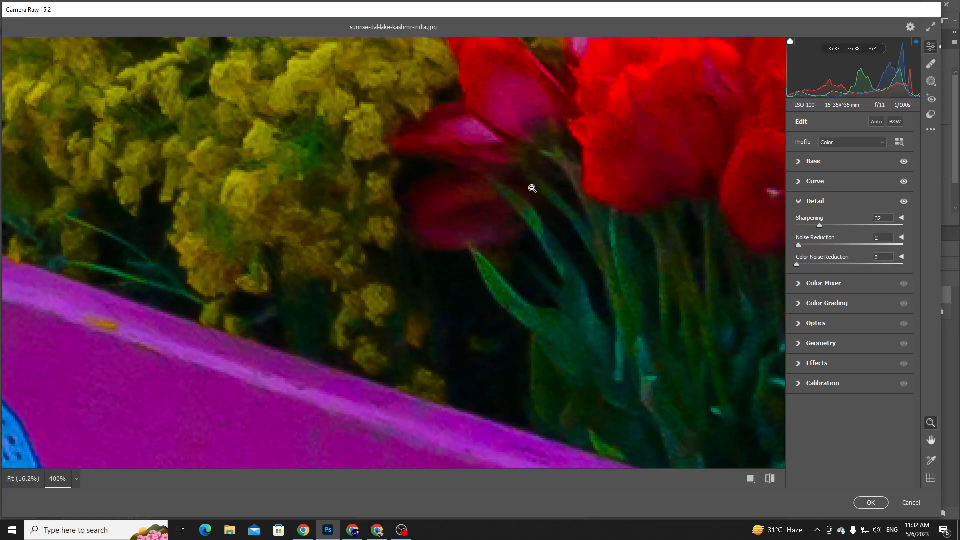
drag(531, 189, 467, 272)
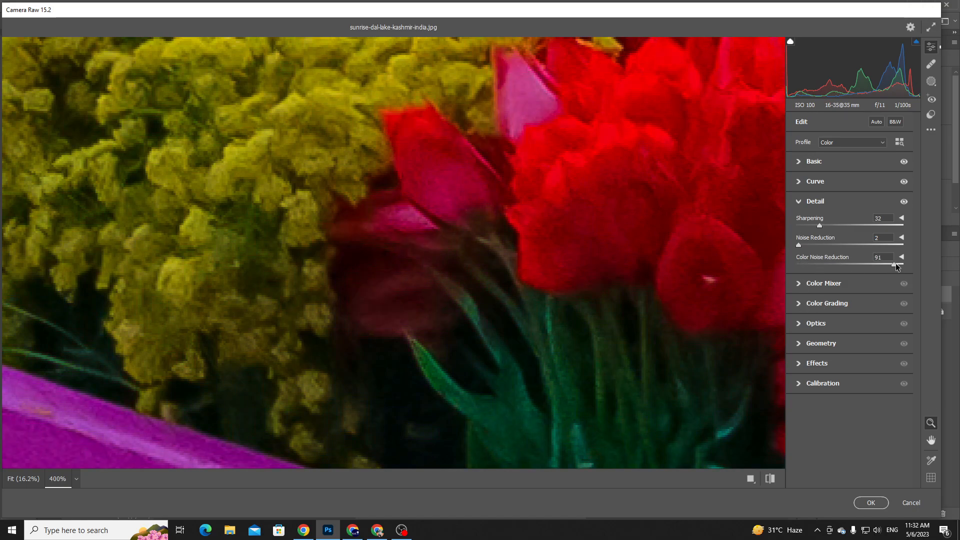
drag(896, 263, 923, 262)
drag(360, 114, 475, 173)
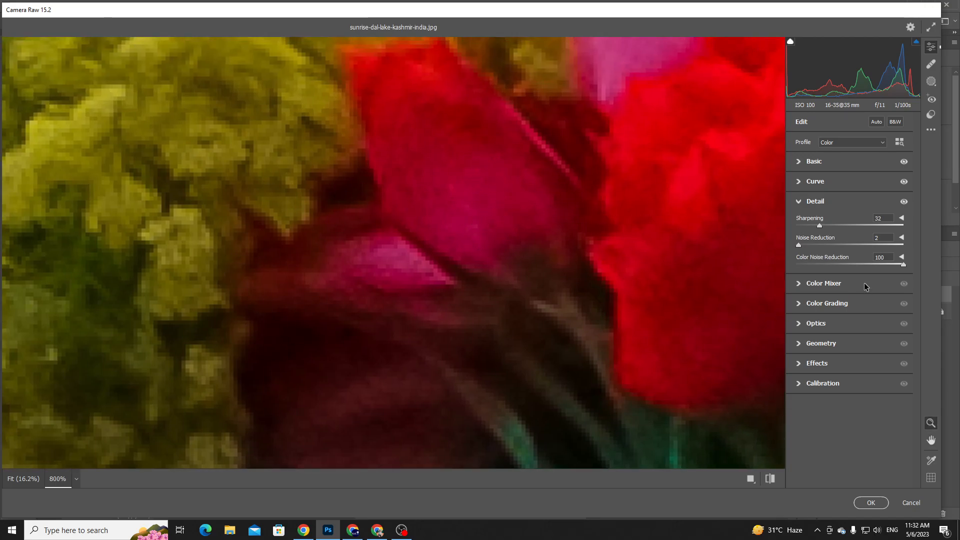
Drop Color Noise Reduction to 0 and bring it back to 100 while comparing the pink tulip petals at 800% magnification.
drag(827, 265, 705, 277)
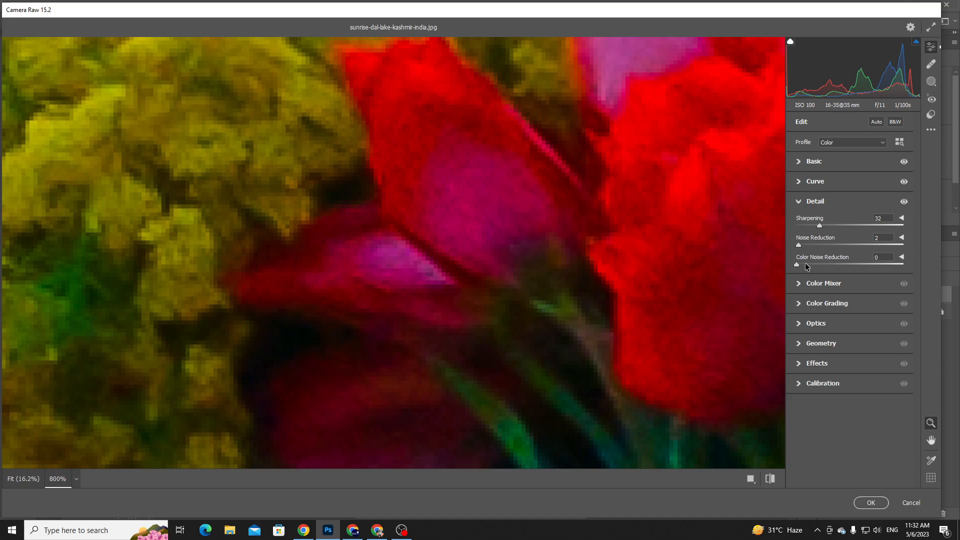
drag(480, 160, 474, 193)
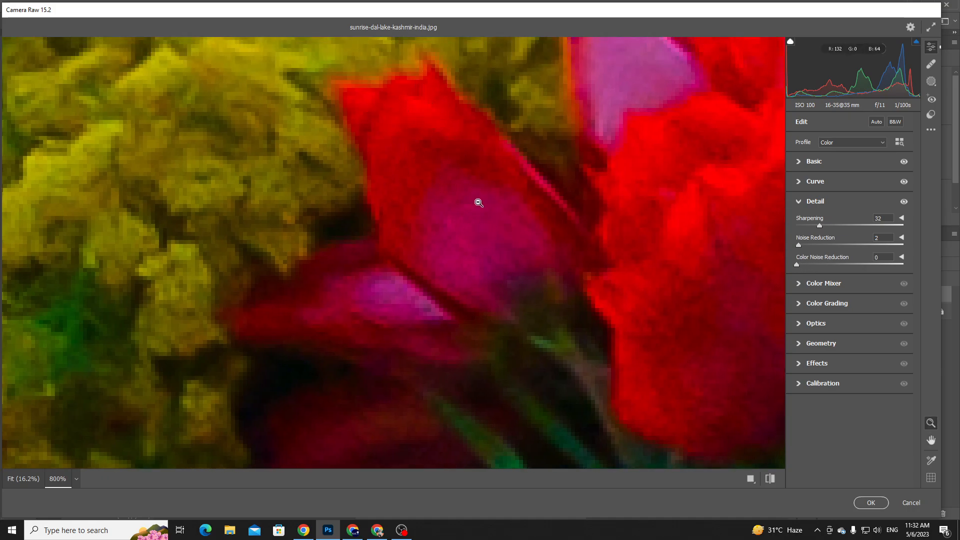
drag(799, 264, 922, 267)
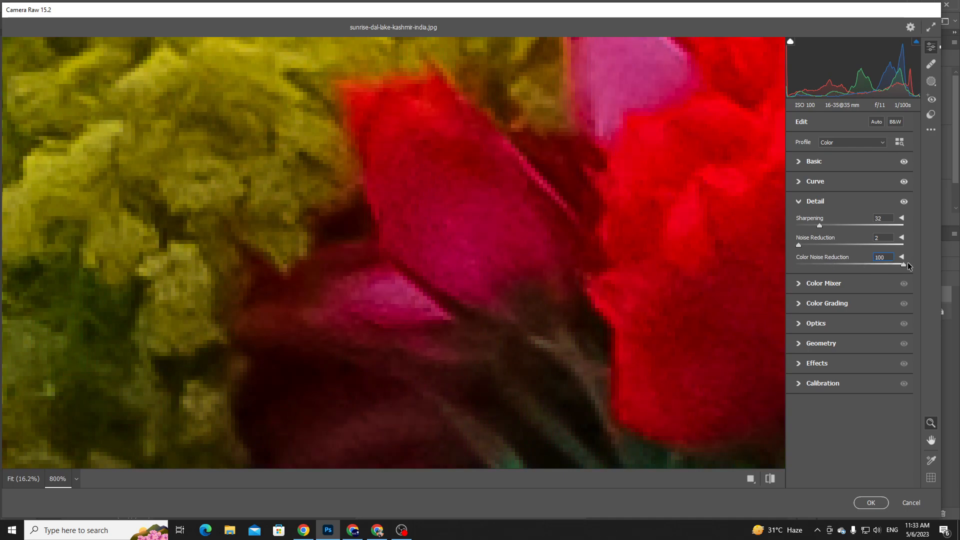
drag(538, 163, 435, 265)
drag(533, 105, 483, 183)
drag(431, 244, 472, 83)
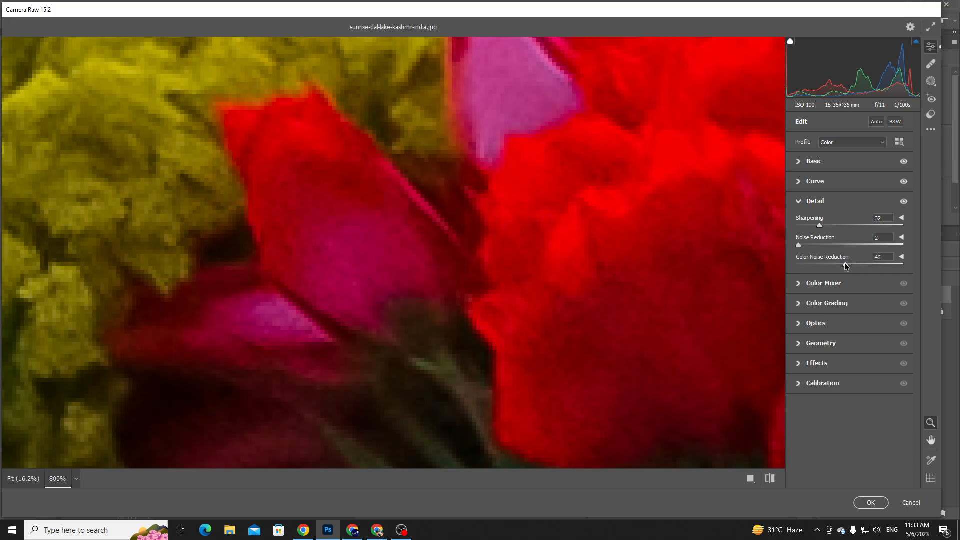
Reset Color Noise Reduction to 0 and inspect the color speckling around the red tulips.
drag(845, 265, 784, 264)
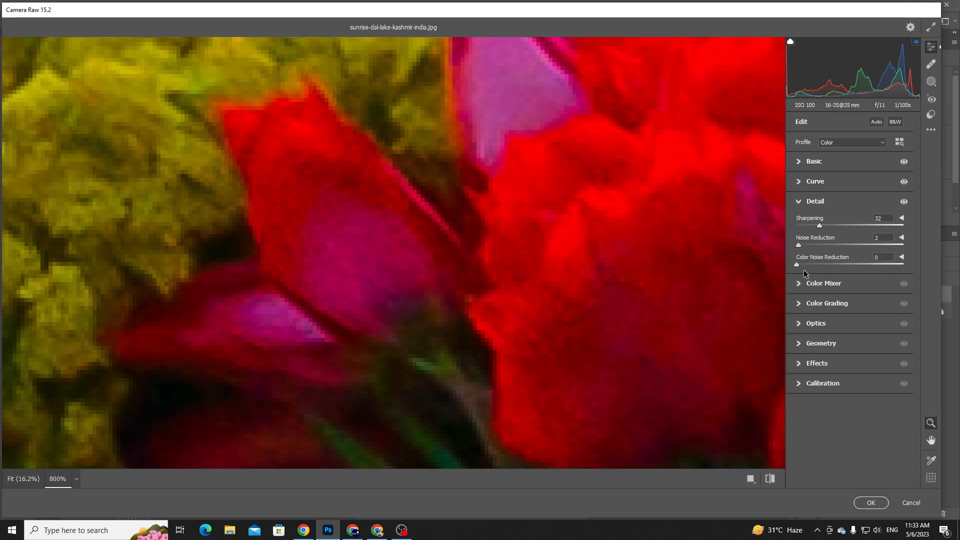
key(ctrl+minus)
key(ctrl+minus)
key(ctrl+minus)
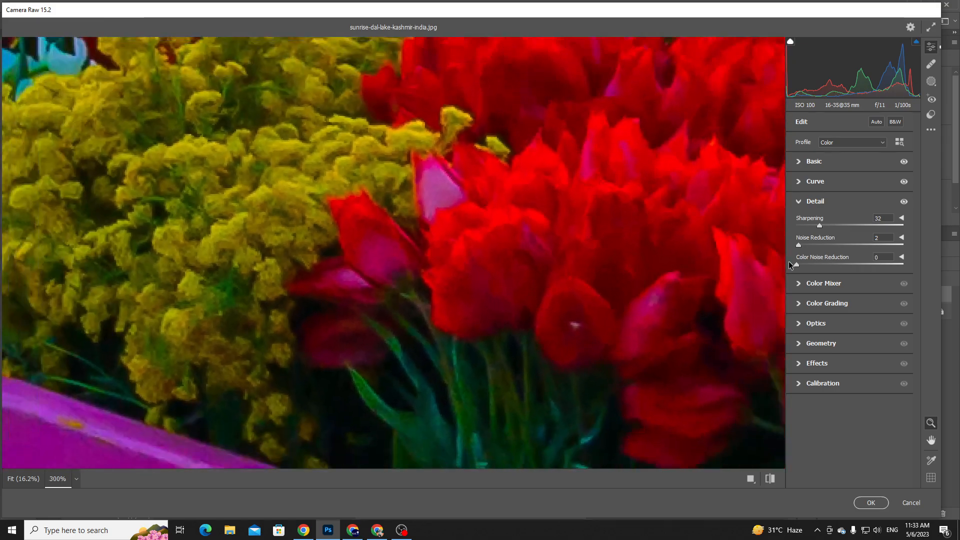
key(ctrl+plus)
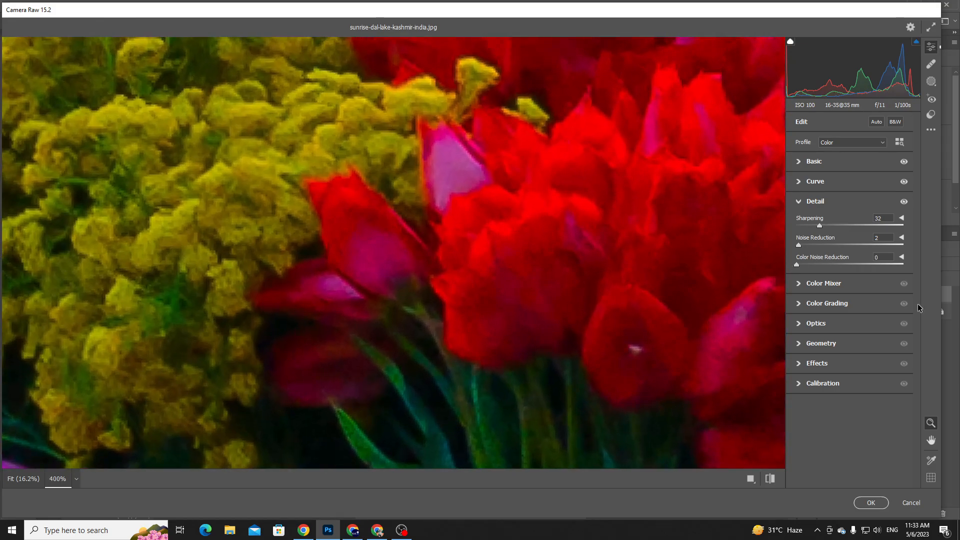
click(368, 209)
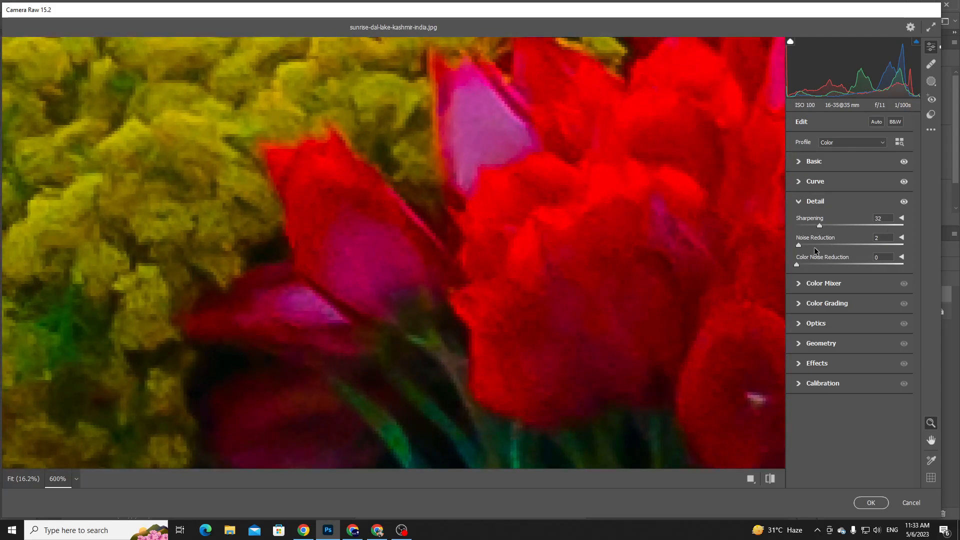
Set both Noise Reduction and Color Noise Reduction to 3 while judging the effect on the tulips and purple flowers.
key(ctrl+minus)
key(ctrl+minus)
key(ctrl+minus)
key(ctrl+minus)
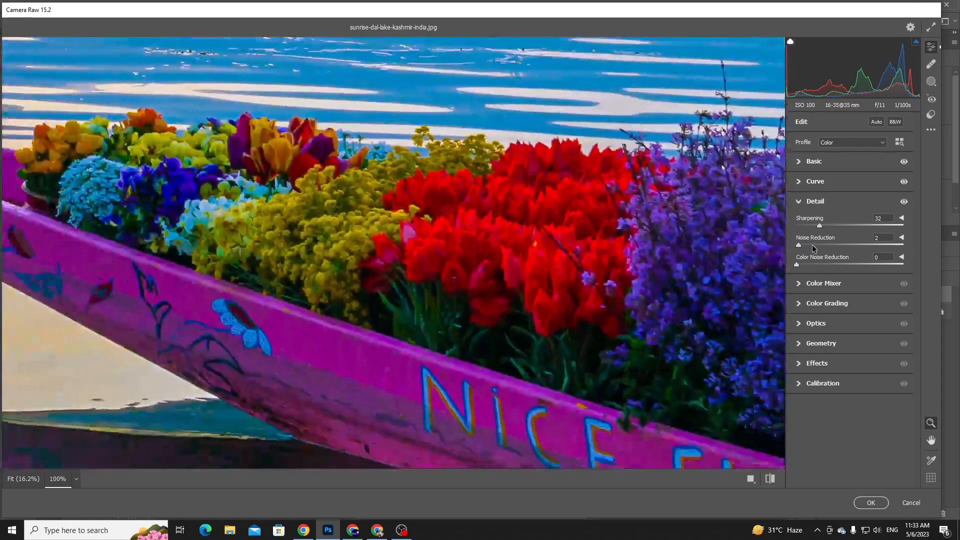
key(ctrl+minus)
key(ctrl+plus)
key(ctrl+plus)
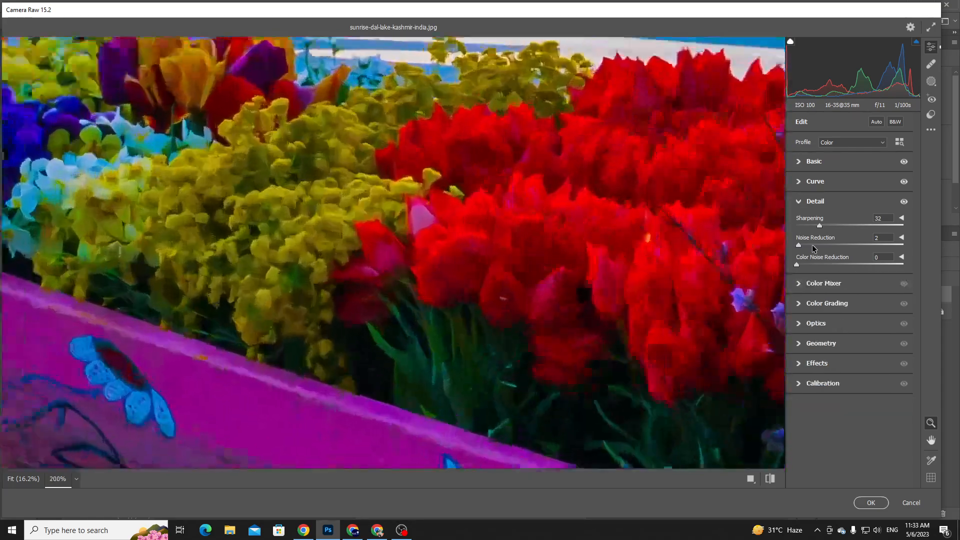
key(space)
drag(558, 200, 373, 183)
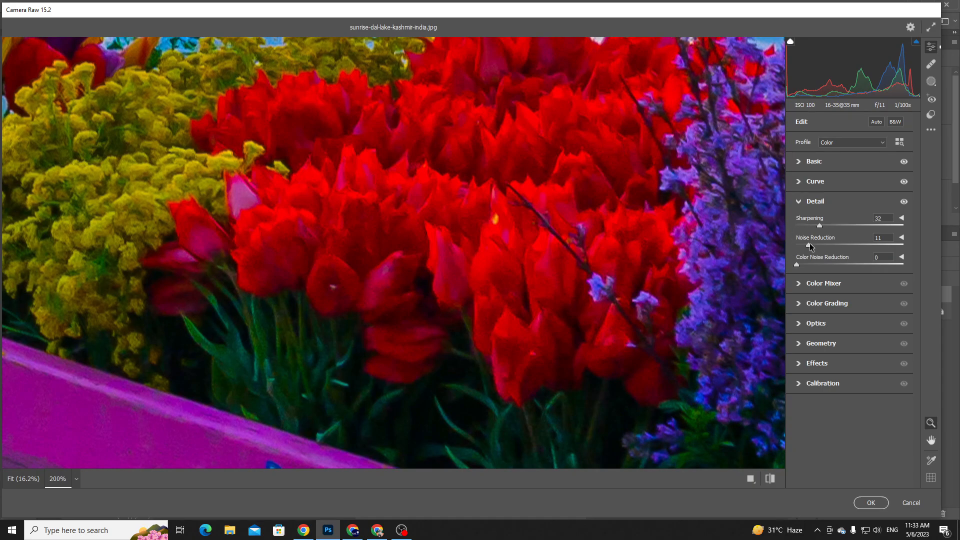
drag(811, 243, 803, 263)
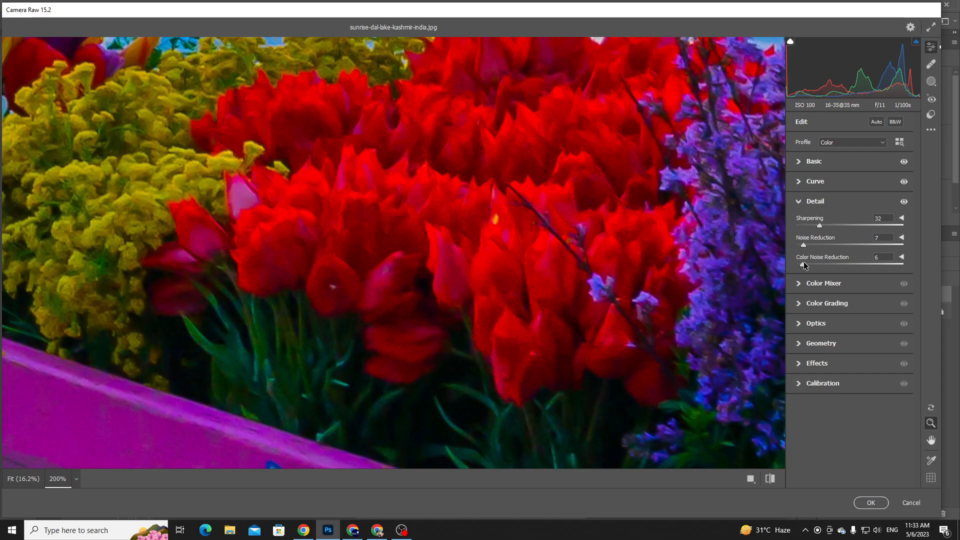
click(800, 245)
scroll(769, 229, down, 2)
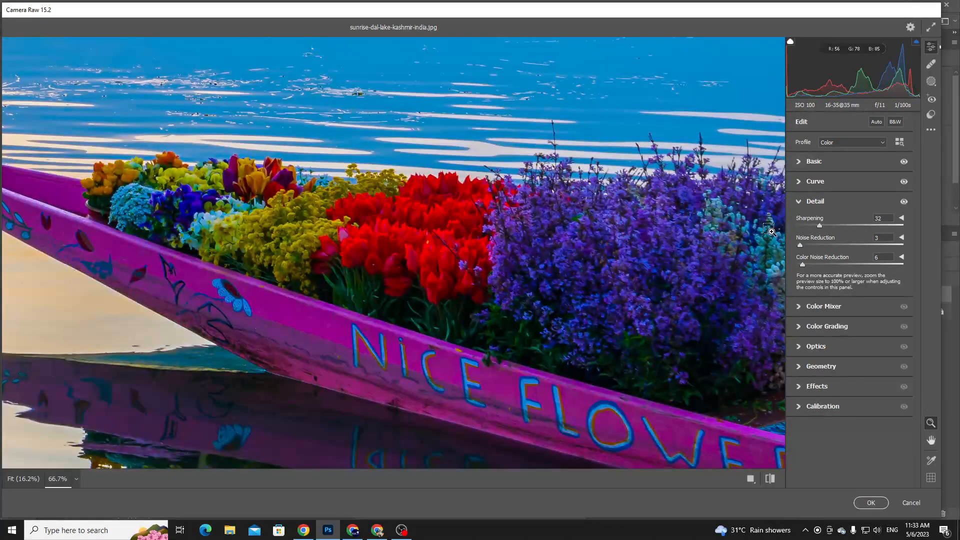
drag(800, 268, 799, 266)
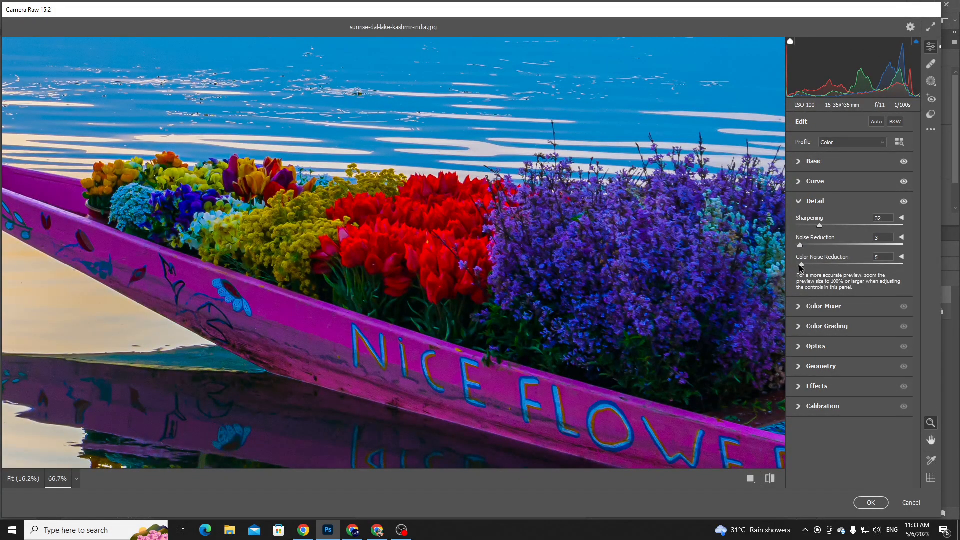
Set Noise Reduction to 100 while viewing the painted bow and its flowers at 200% magnification.
scroll(561, 194, down, 1)
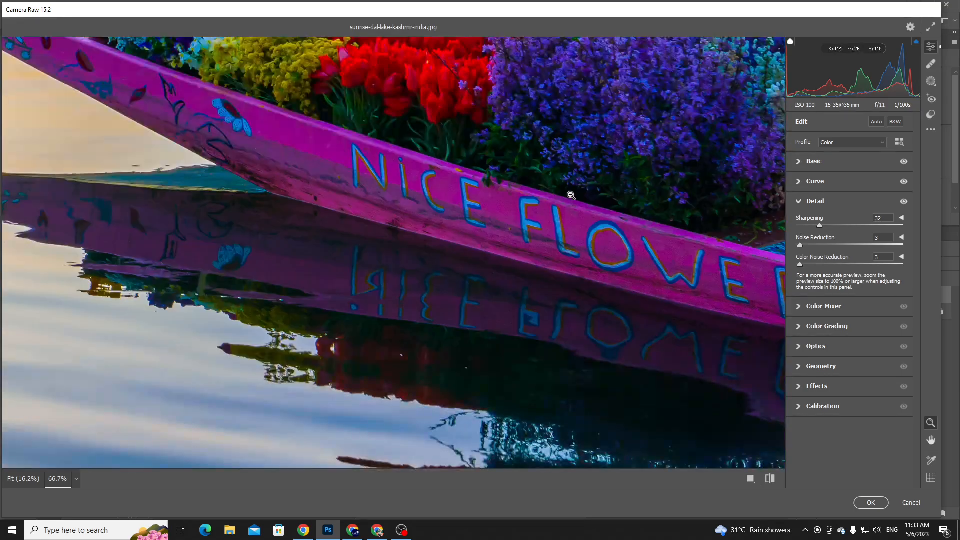
scroll(560, 193, down, 3)
scroll(560, 194, up, 6)
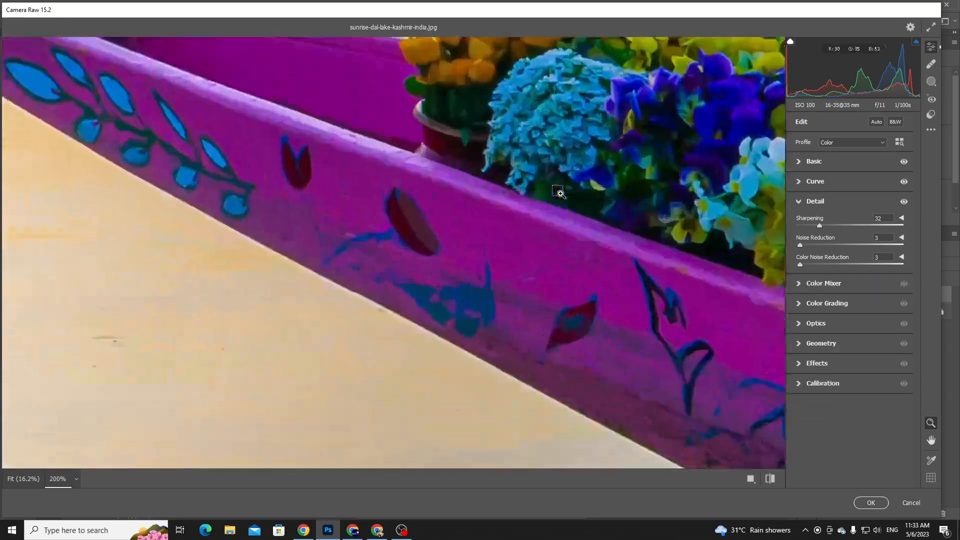
key(space)
drag(497, 157, 500, 250)
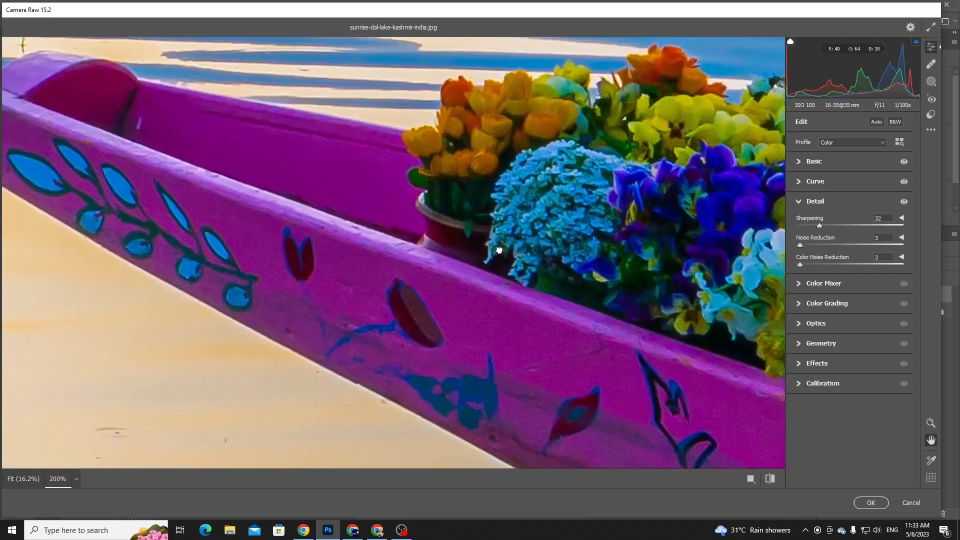
key(space)
drag(490, 105, 399, 150)
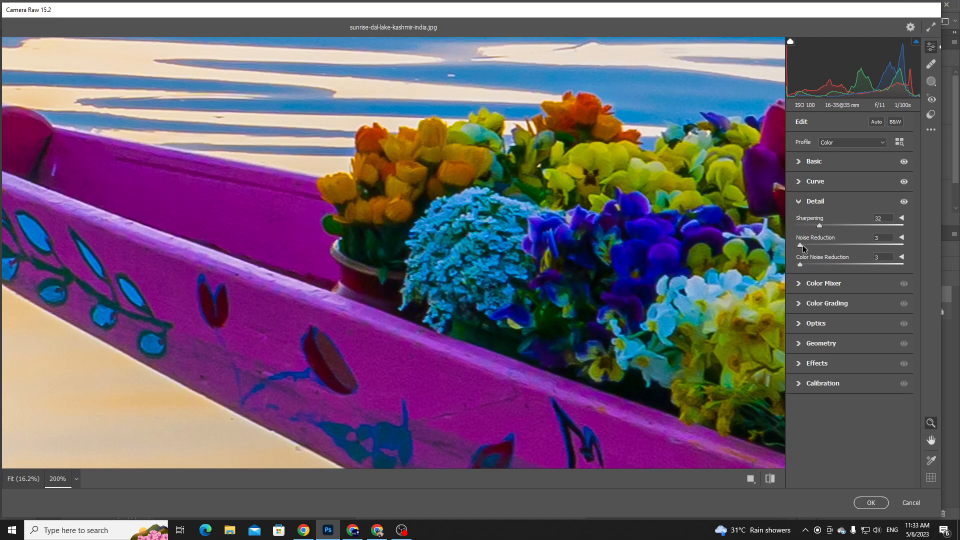
drag(803, 245, 949, 255)
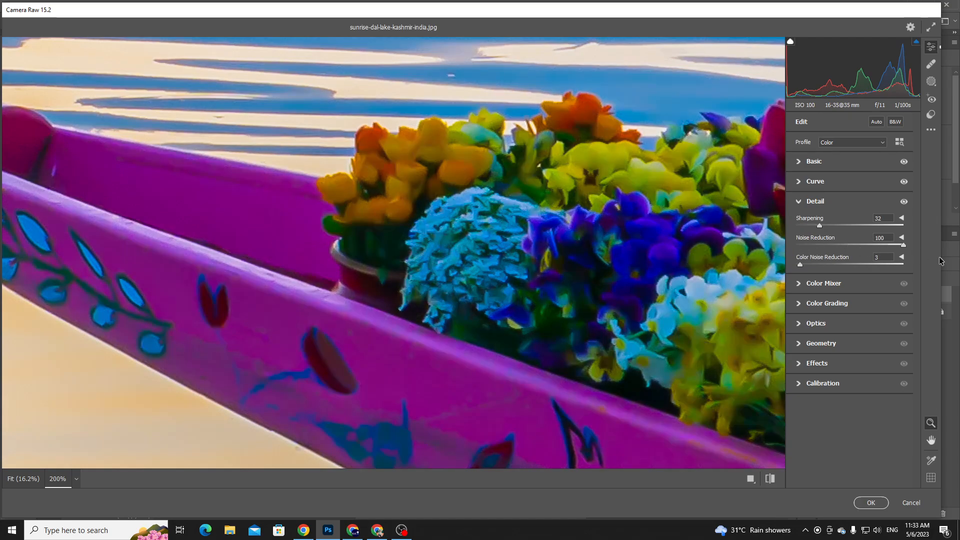
Check the smoothing on the flowers and across the wider lake scene at 25% magnification.
drag(690, 269, 557, 254)
key(ctrl+minus)
key(ctrl+minus)
key(ctrl+minus)
key(ctrl+minus)
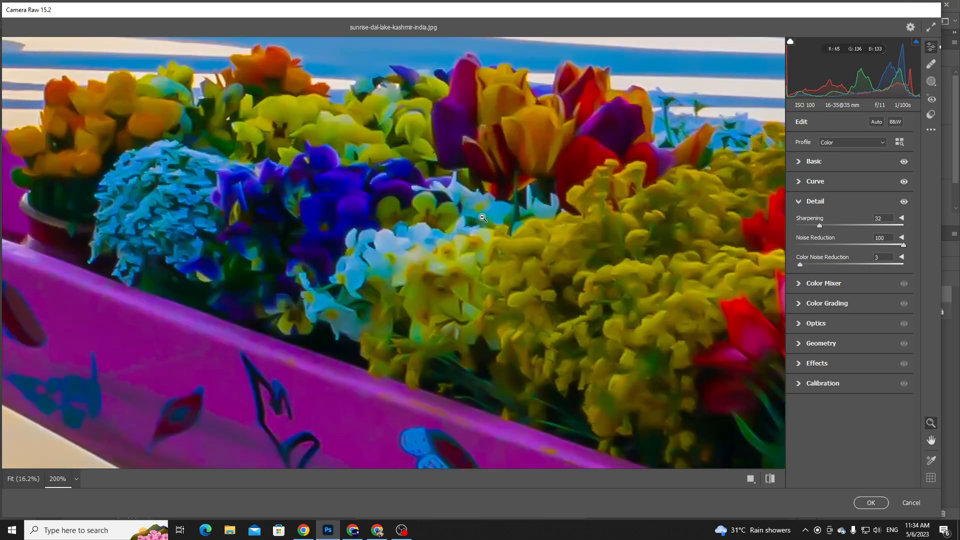
key(ctrl+minus)
key(ctrl+minus)
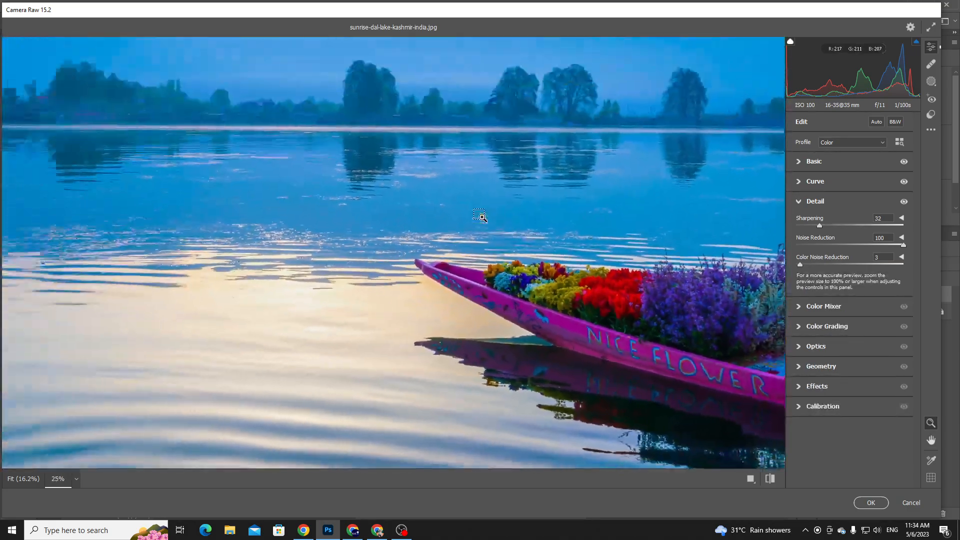
Set Noise Reduction back to 3 while viewing the boat's flowers close up.
key(ctrl+0)
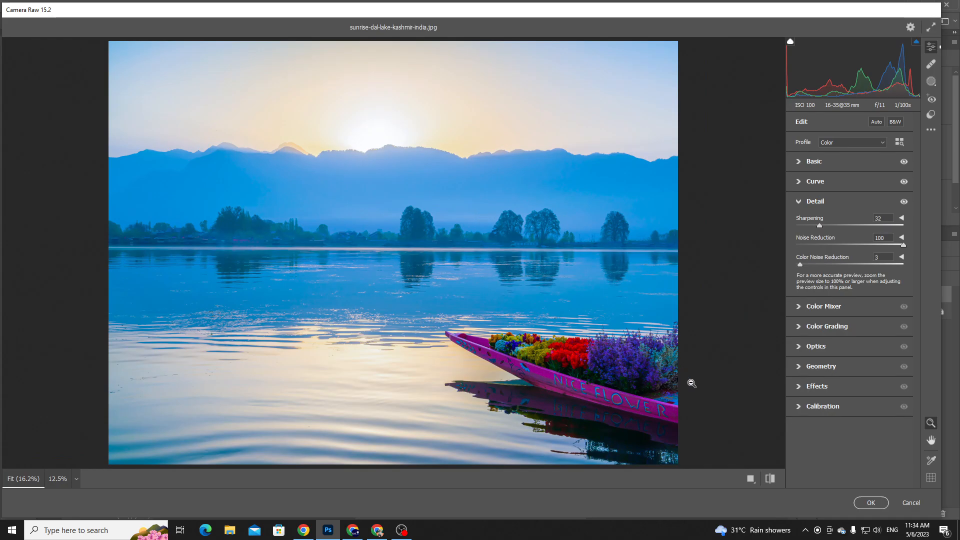
scroll(600, 255, down, 2)
drag(567, 221, 767, 334)
drag(430, 186, 645, 267)
drag(300, 223, 637, 264)
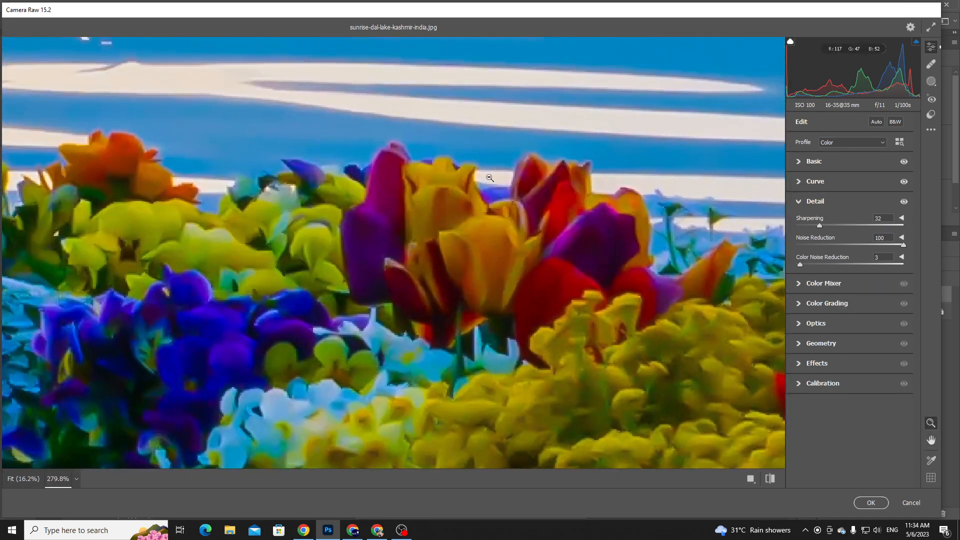
drag(567, 265, 653, 270)
drag(828, 245, 799, 244)
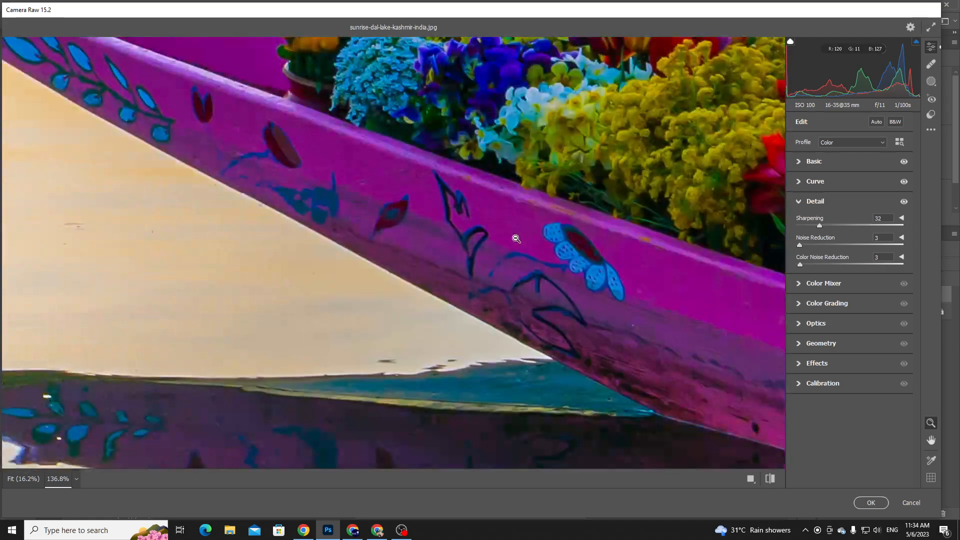
Collapse the Detail settings and review the boat at several magnifications, ending with the whole photo fitted in view.
click(802, 202)
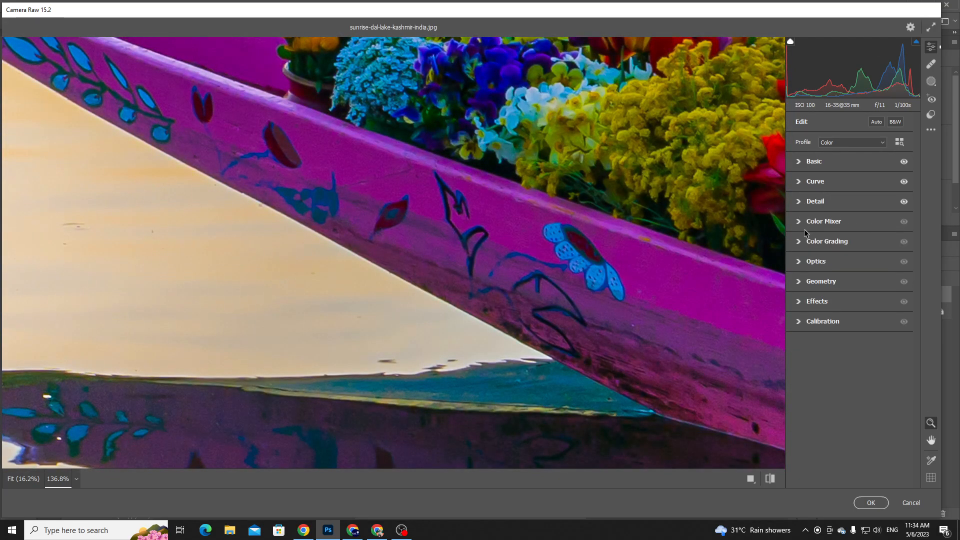
key(ctrl+minus)
key(ctrl+minus)
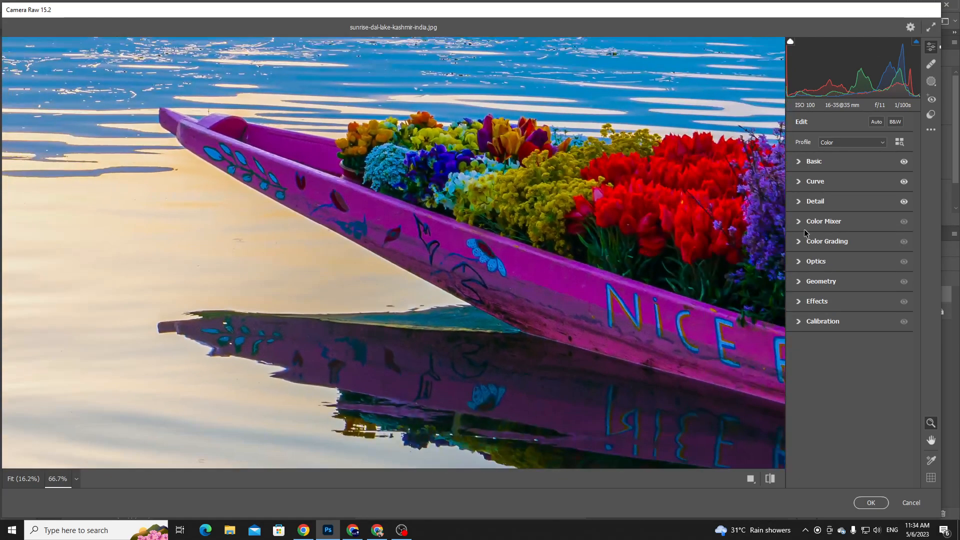
key(ctrl+plus)
key(ctrl+plus)
key(ctrl+minus)
key(ctrl+minus)
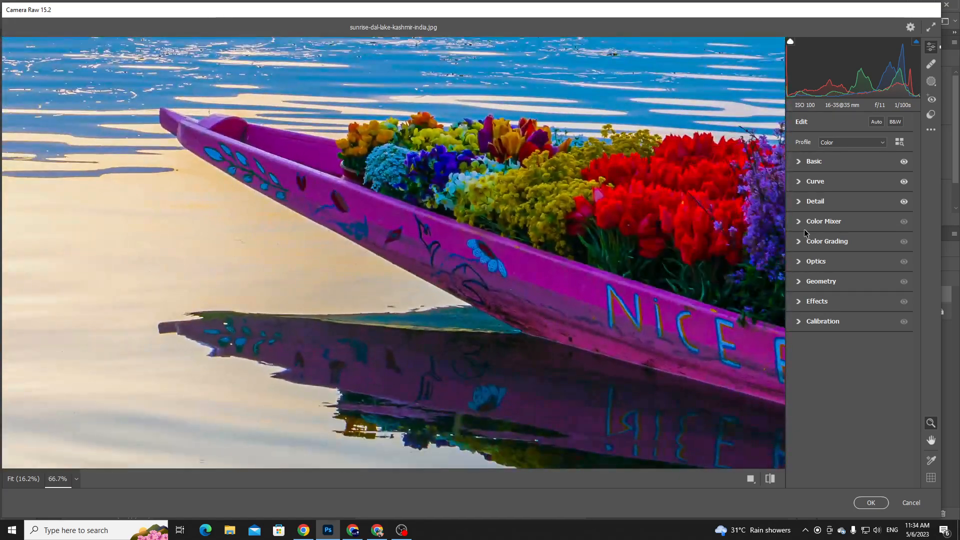
key(ctrl+0)
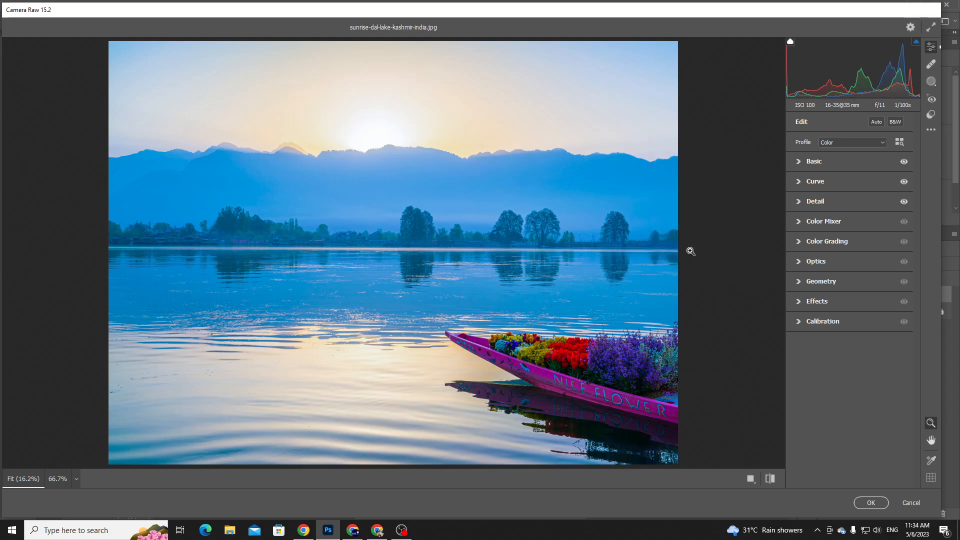
Expand the Color Mixer, keep its adjustment mode on HSL and show the Hue settings.
click(799, 222)
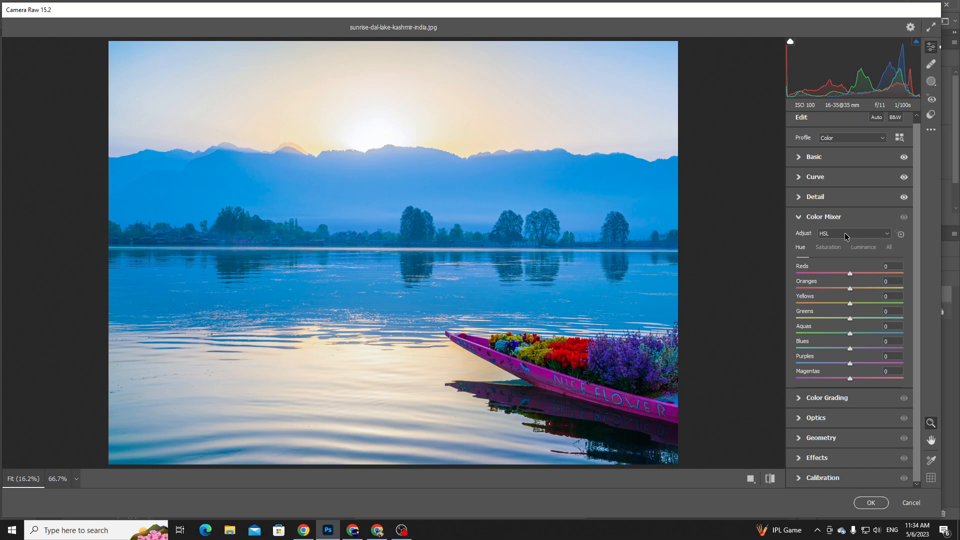
click(828, 234)
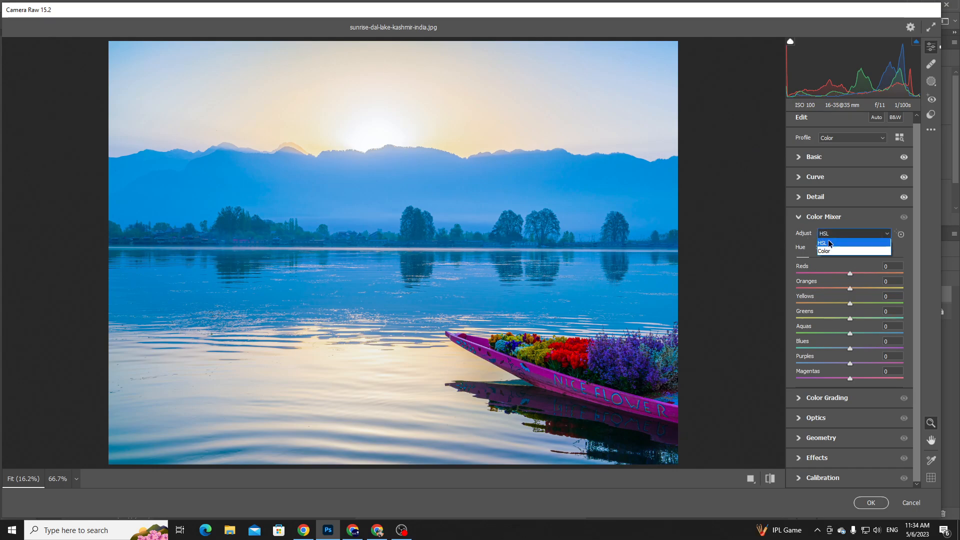
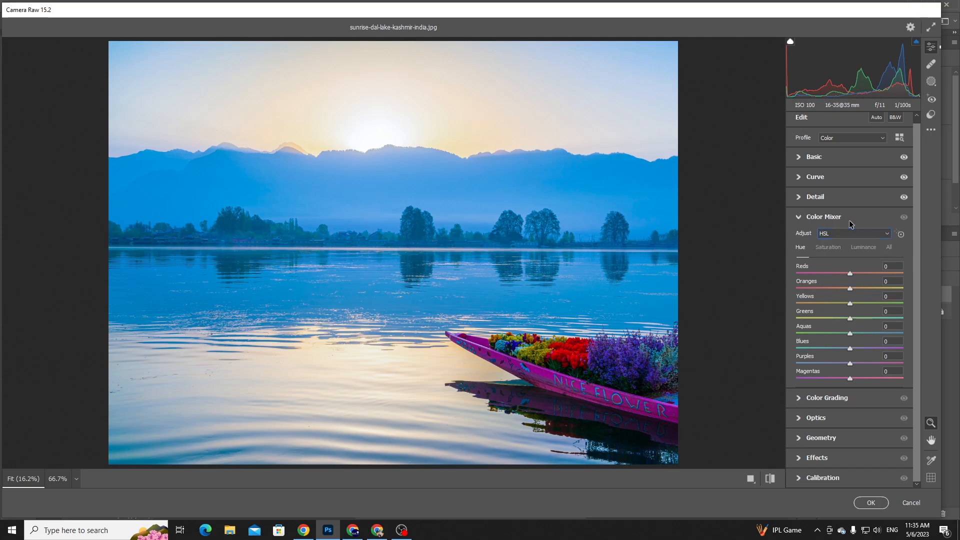
click(840, 243)
click(839, 237)
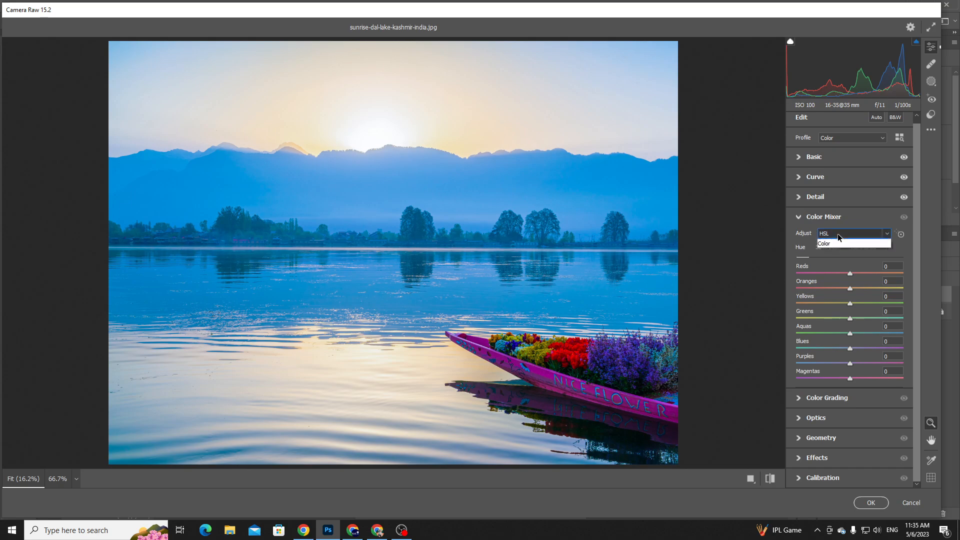
click(839, 237)
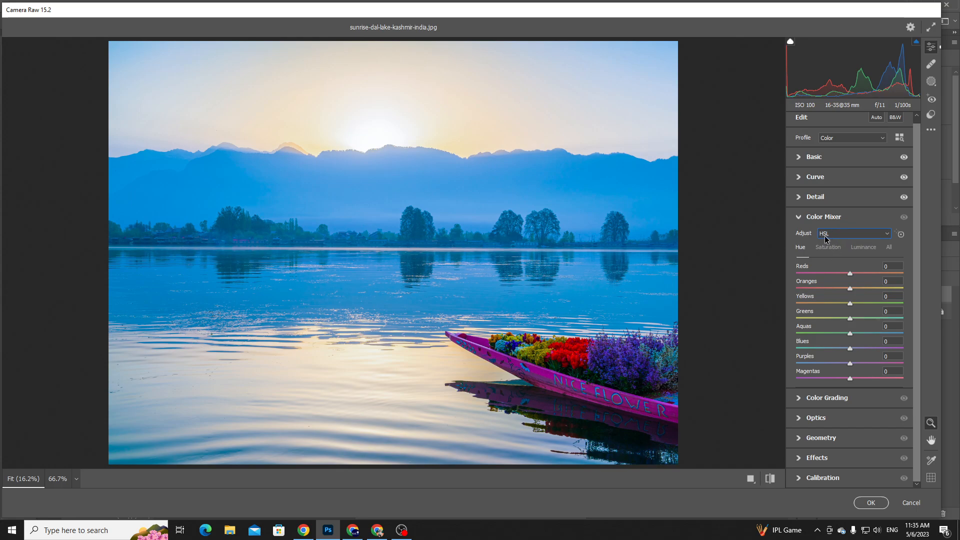
click(857, 255)
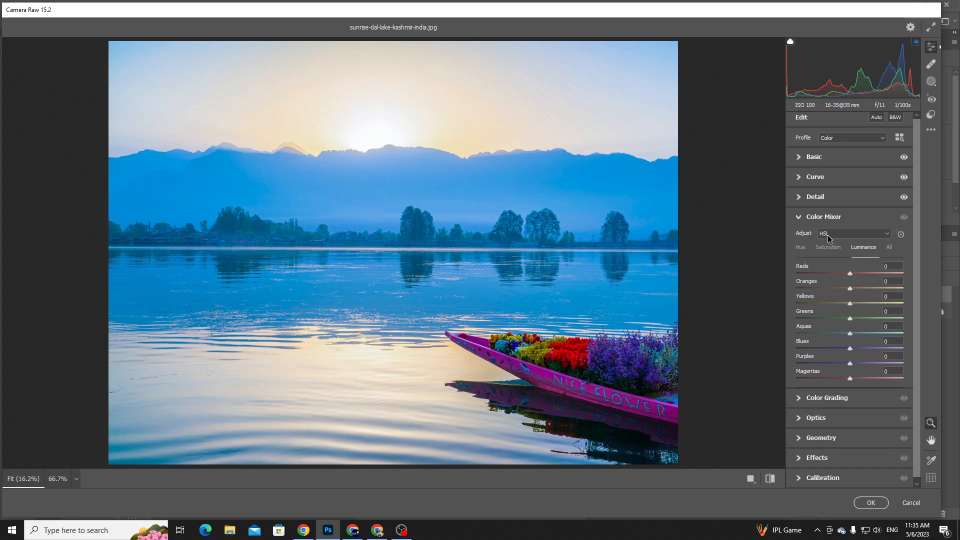
click(802, 251)
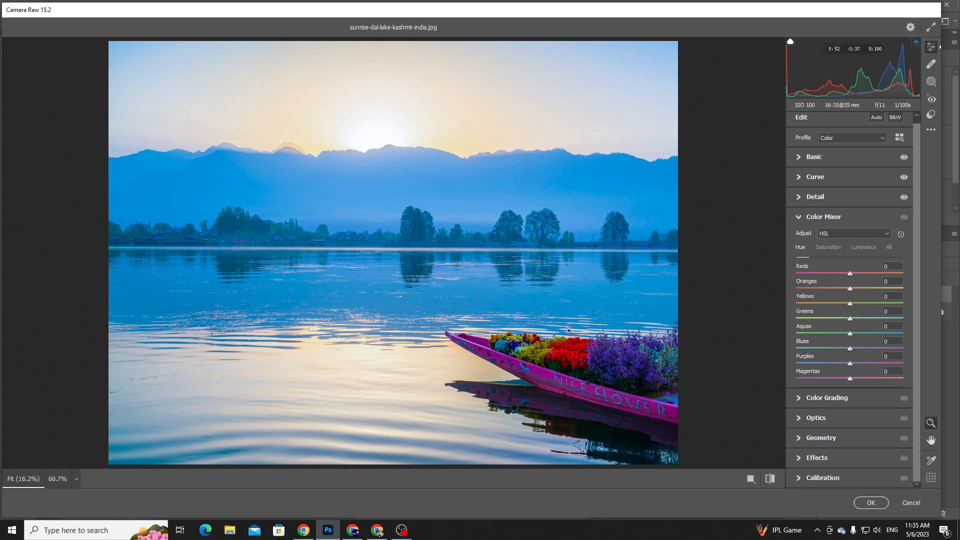
scroll(534, 310, down, 1)
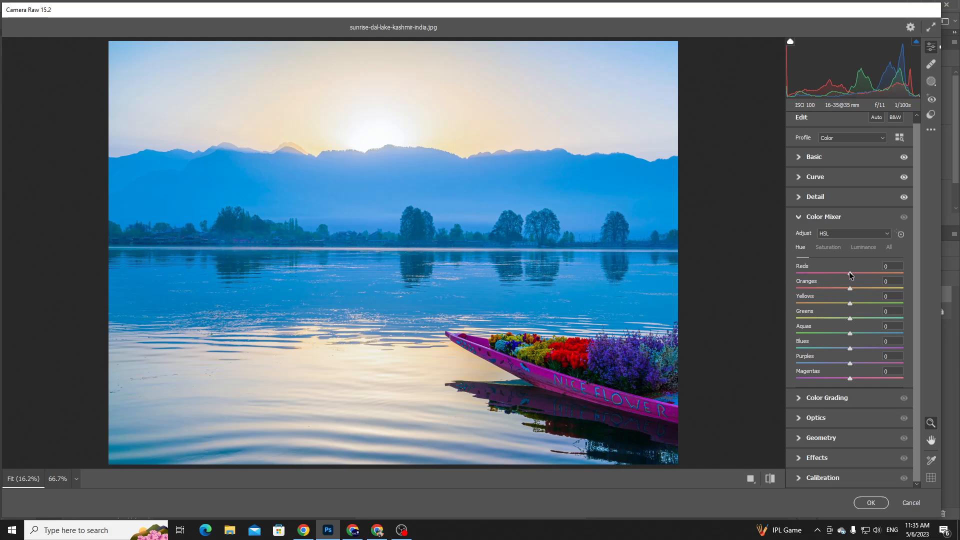
Try the Reds hue at -100 on the tulips, restore it to 0, and shift it to -100 again.
drag(850, 274, 794, 274)
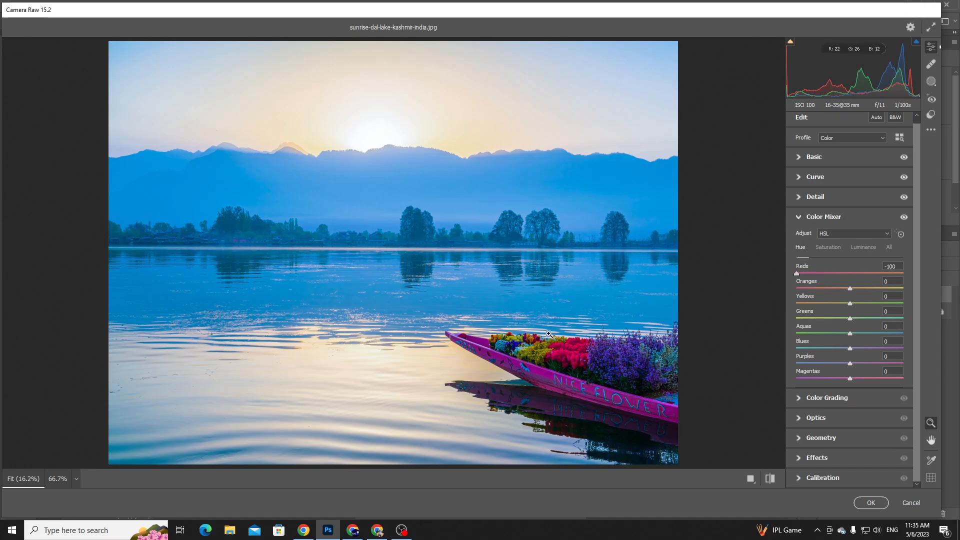
drag(553, 354, 658, 377)
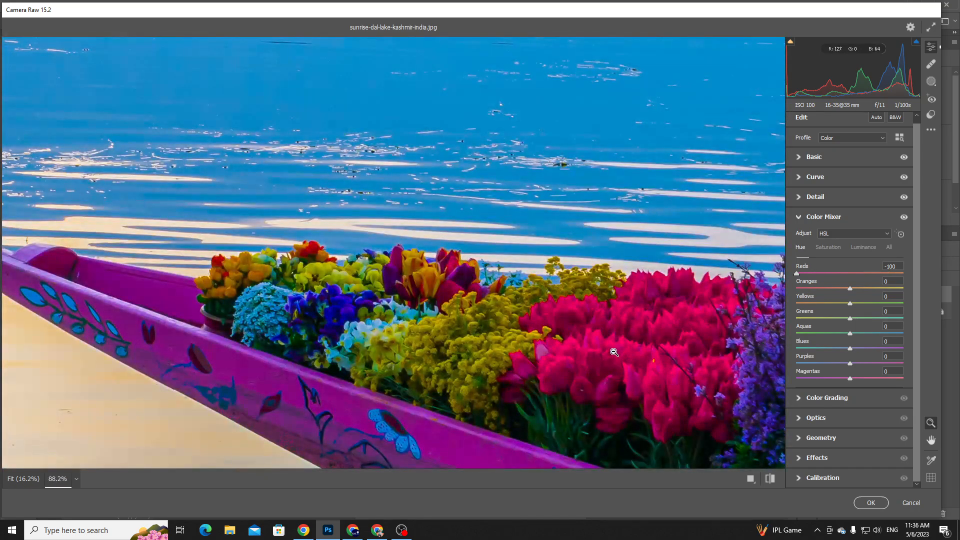
drag(593, 329, 580, 235)
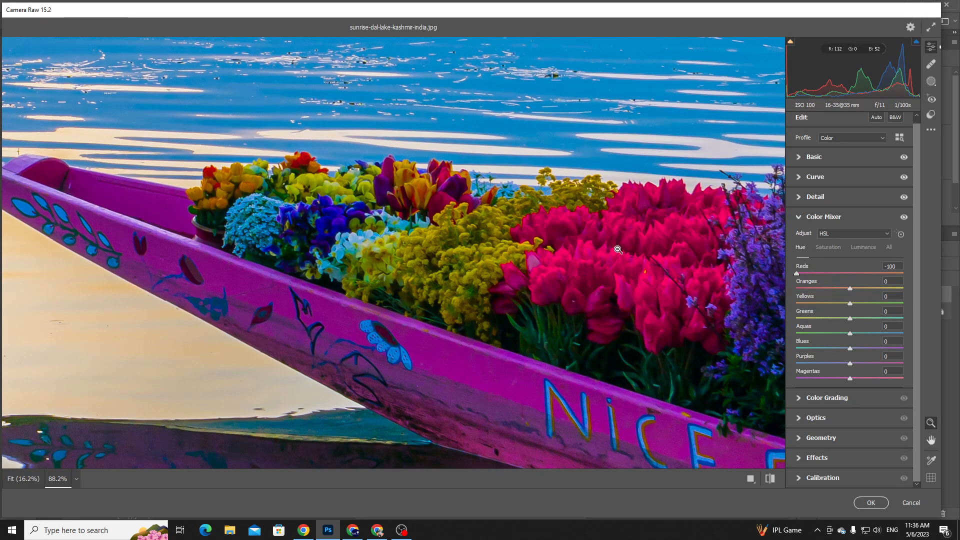
drag(796, 273, 851, 274)
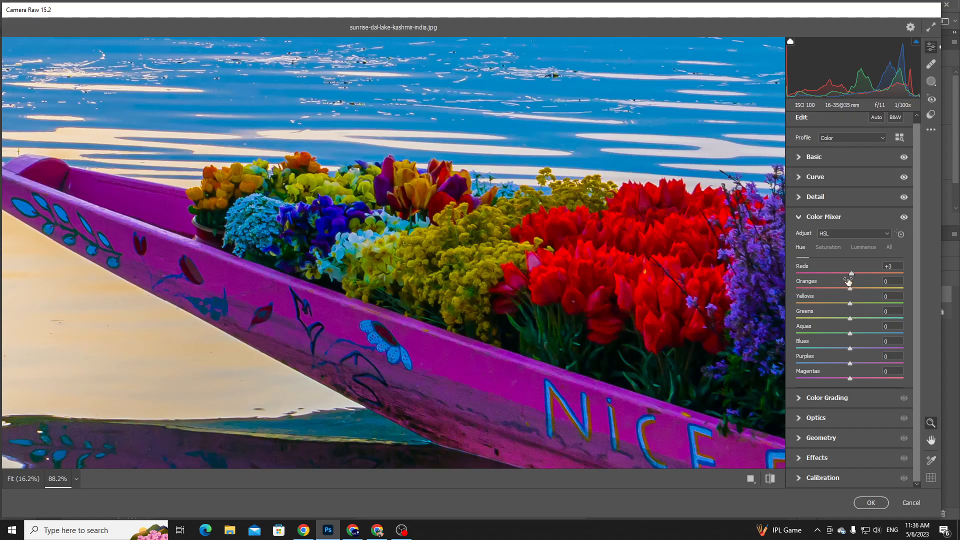
text(0)
drag(848, 277, 846, 275)
drag(847, 275, 784, 276)
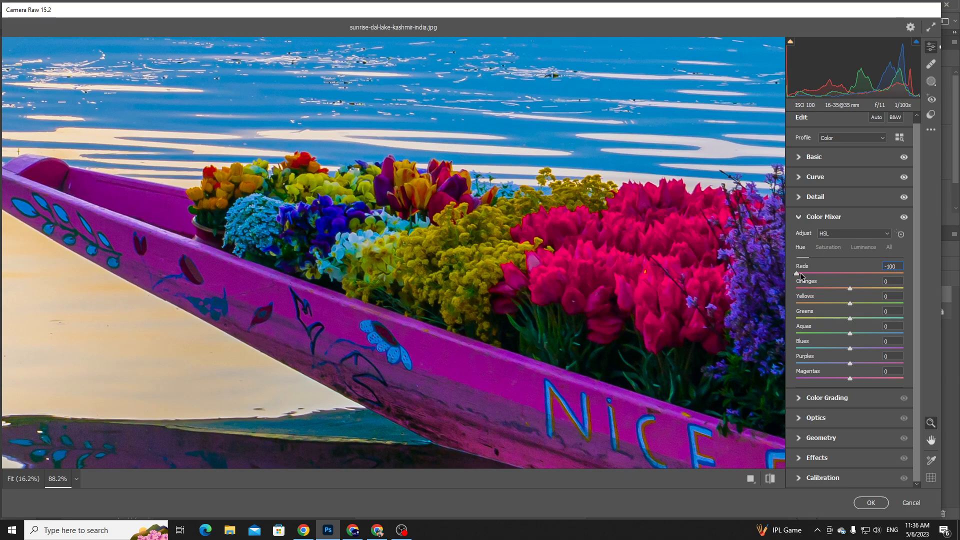
Examine how the Reds hue shift affects the boat lettering, the flowers and the wider lake scene.
drag(689, 263, 414, 80)
drag(402, 171, 703, 296)
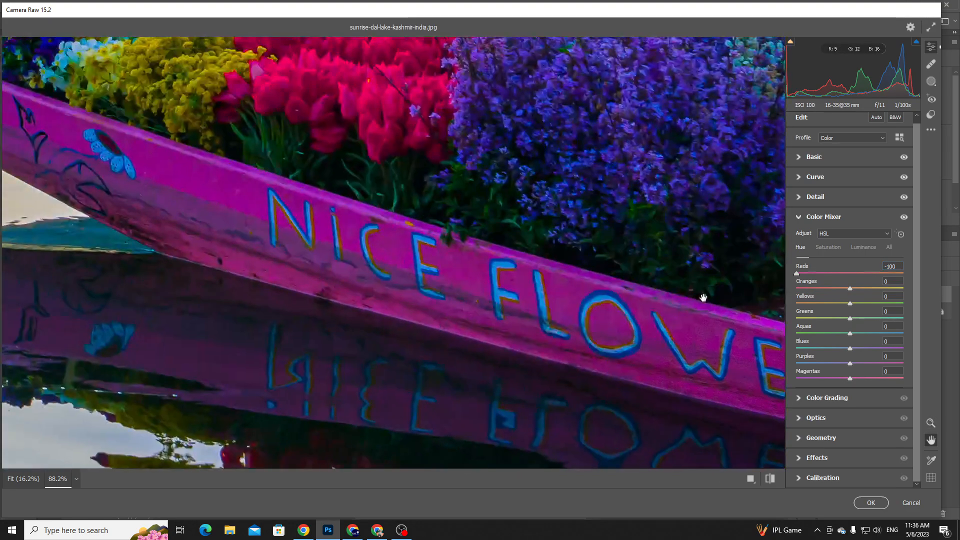
drag(60, 45, 613, 329)
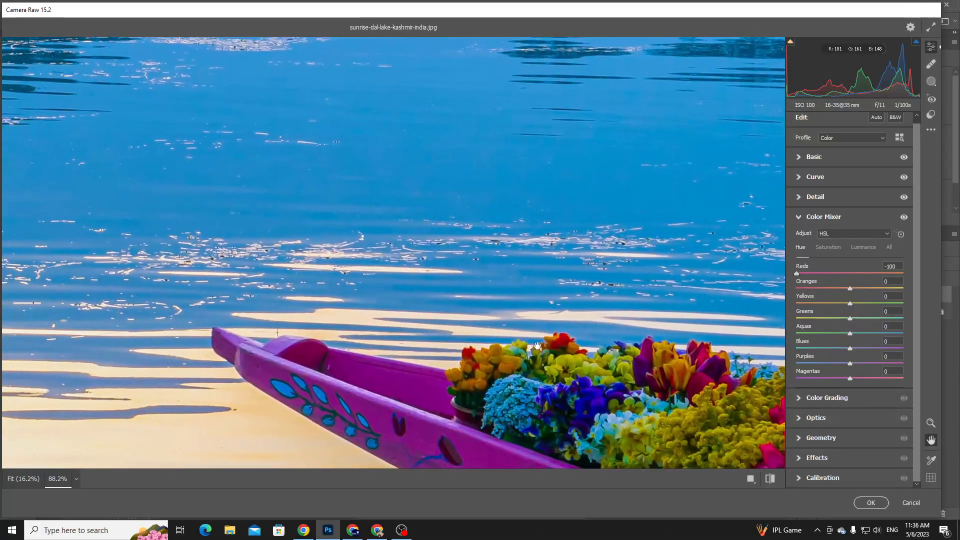
drag(320, 55, 457, 66)
key(ctrl+minus)
key(ctrl+minus)
key(ctrl+minus)
key(ctrl+minus)
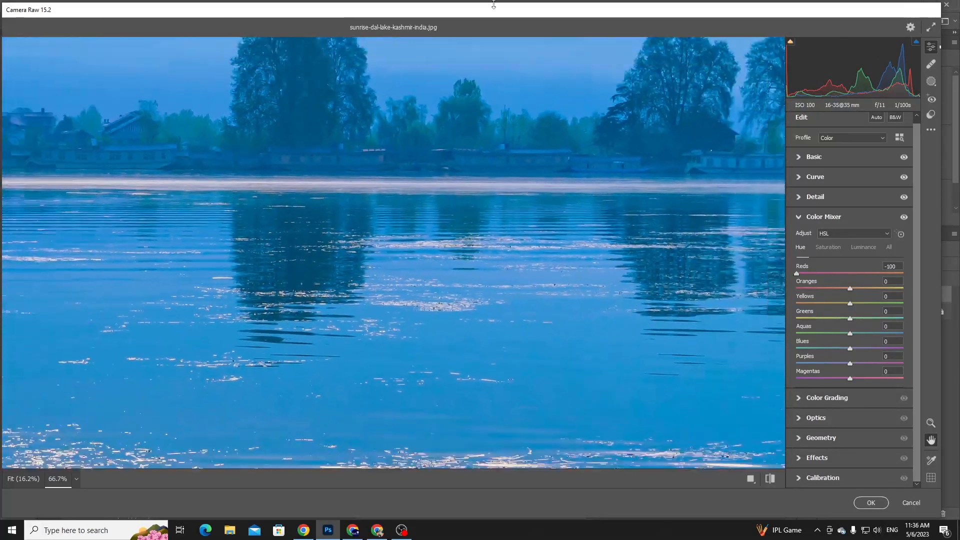
key(ctrl+plus)
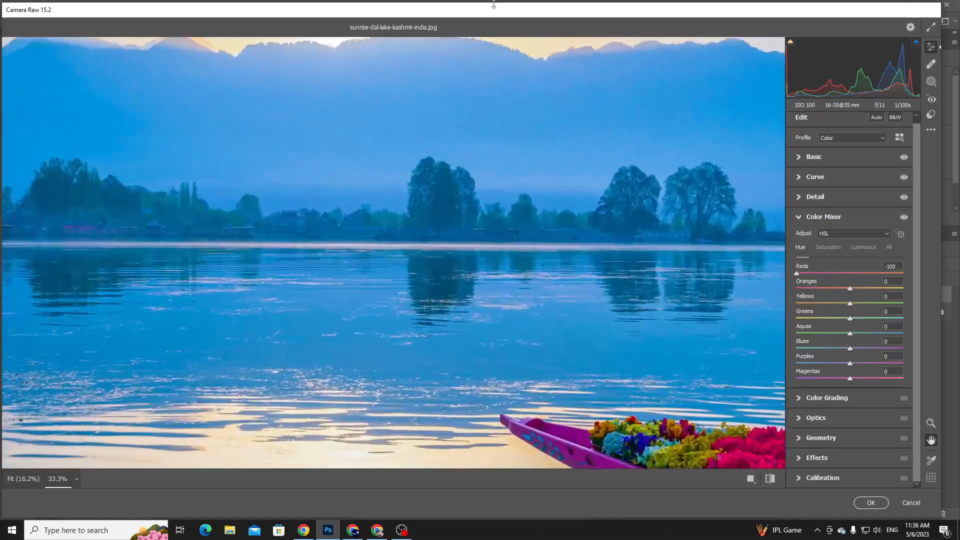
drag(588, 302, 316, 101)
drag(388, 249, 324, 210)
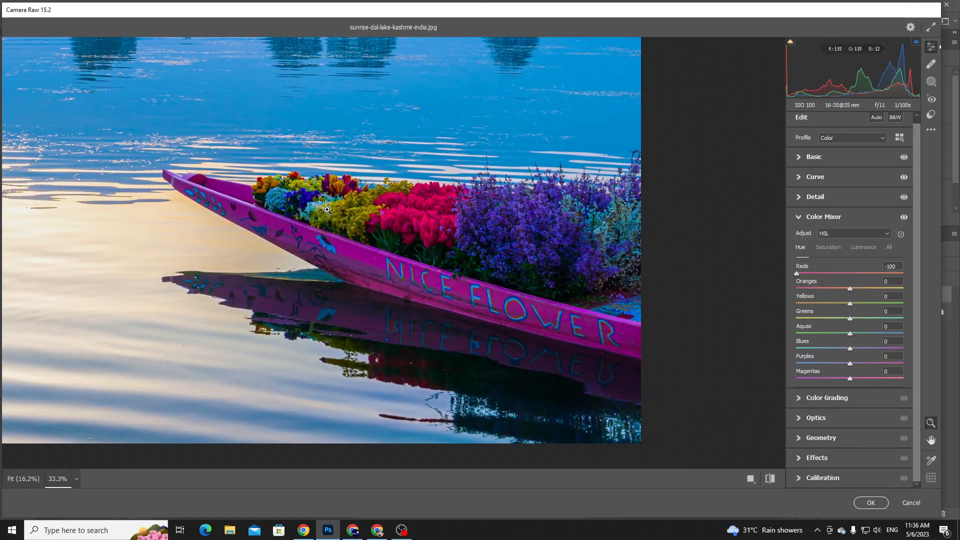
Inspect the tulips up close and set the Reds hue to -3 at 66.7% magnification.
scroll(350, 258, up, 1)
drag(424, 330, 365, 360)
key(ctrl+plus)
key(ctrl+plus)
key(ctrl+plus)
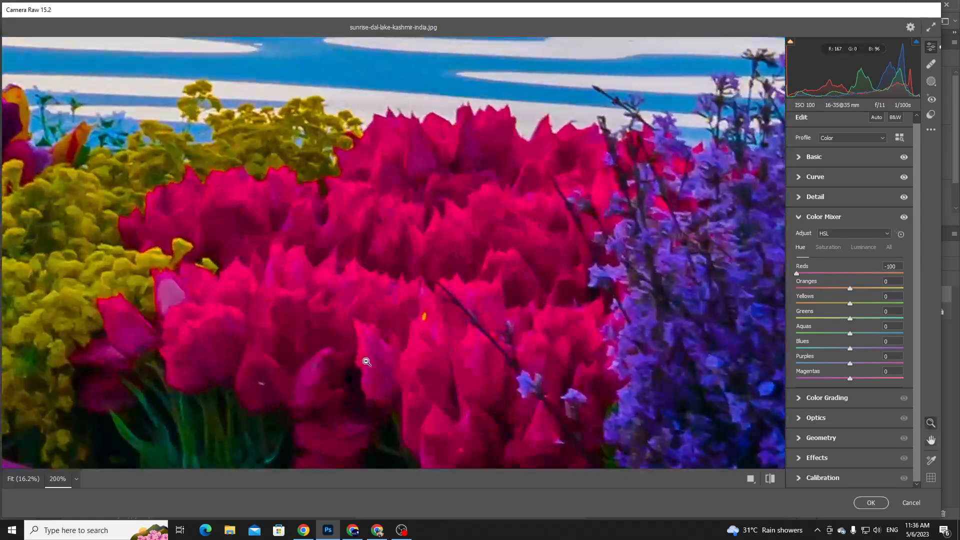
key(ctrl+minus)
key(ctrl+minus)
key(ctrl+plus)
drag(366, 361, 534, 302)
key(z)
alt+click(536, 300)
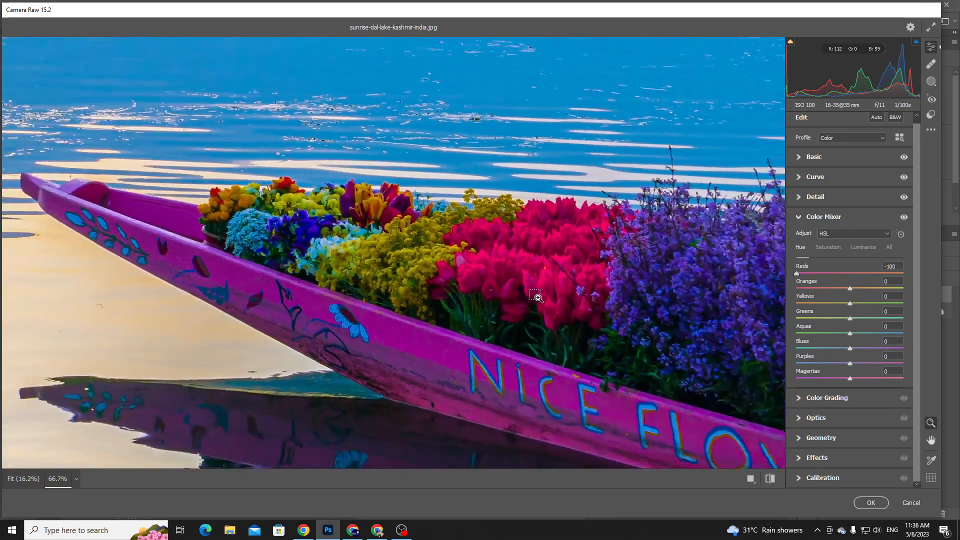
click(847, 274)
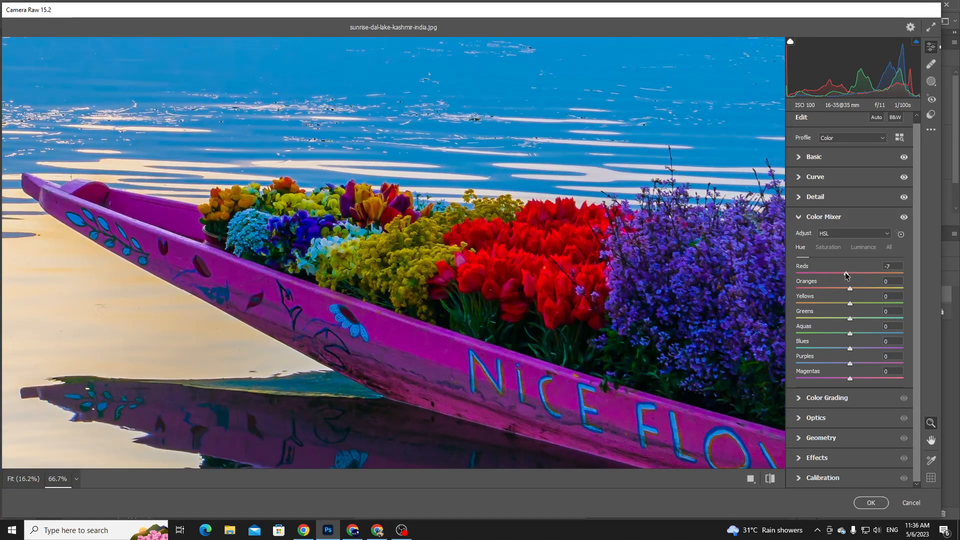
mouse_move(847, 273)
mouse_down()
mouse_move(938, 274)
mouse_move(846, 274)
mouse_up()
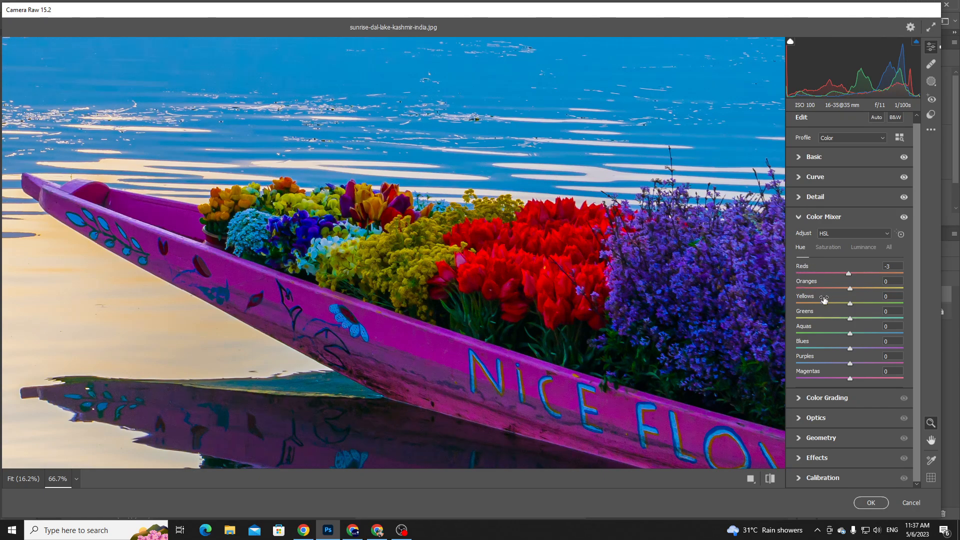
Compare the Yellows hue at +100 and -100 on the yellow flowers, and set it to -50.
drag(850, 303, 904, 303)
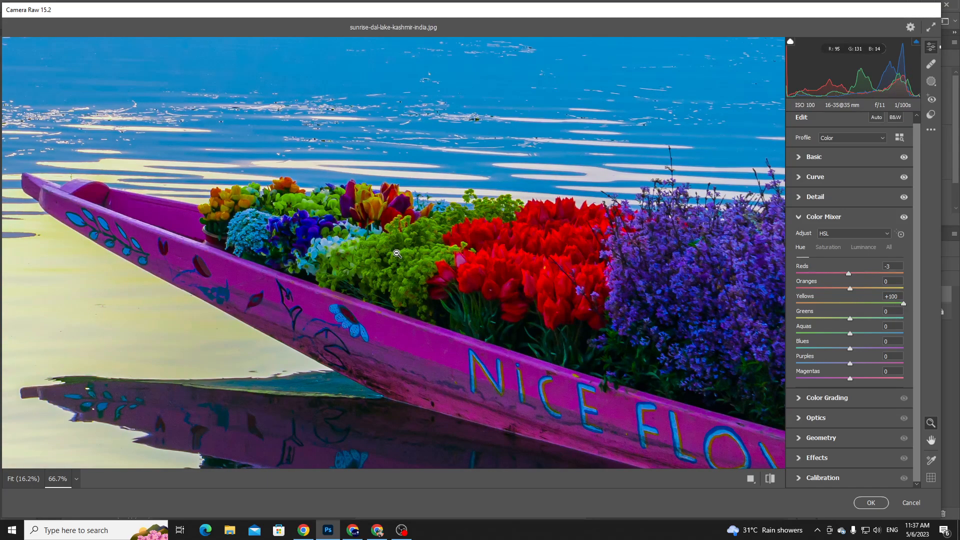
click(850, 303)
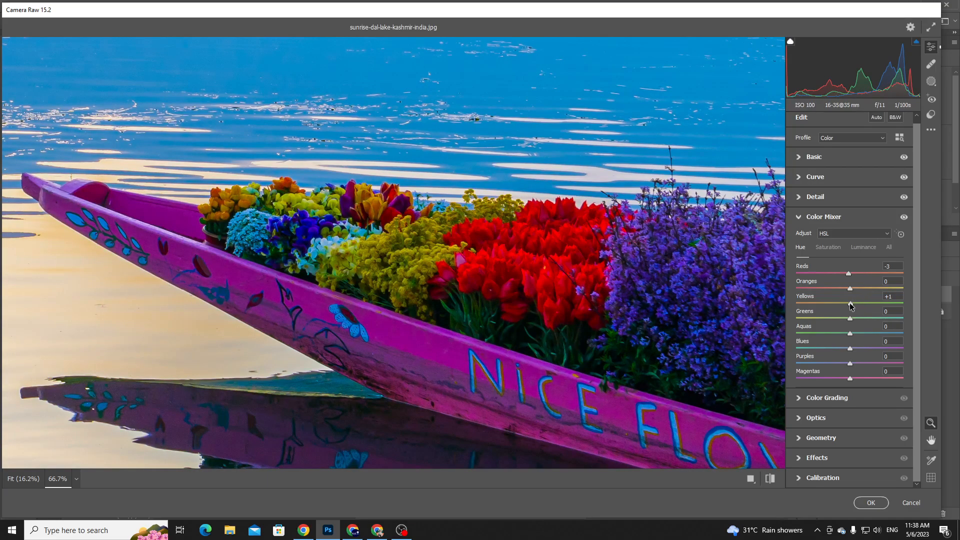
drag(404, 260, 449, 260)
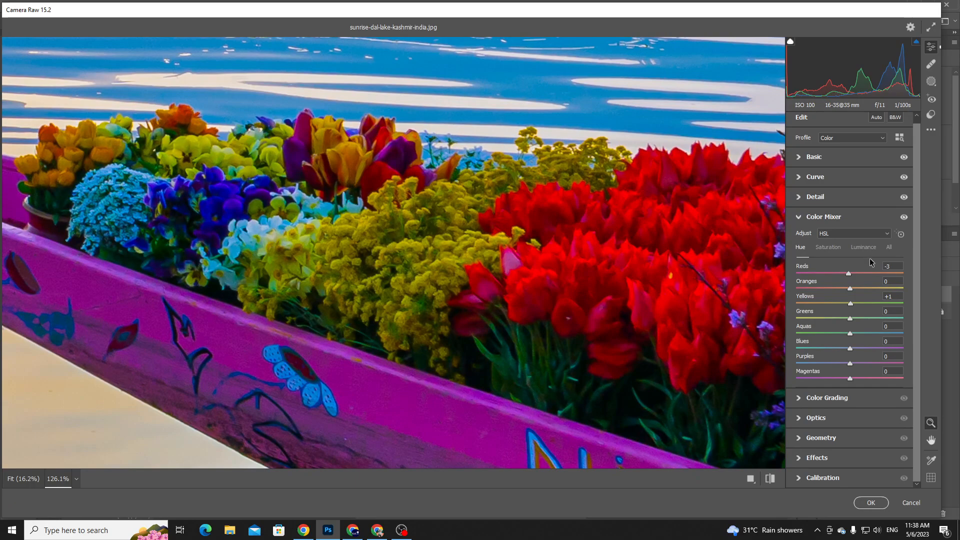
drag(850, 303, 909, 302)
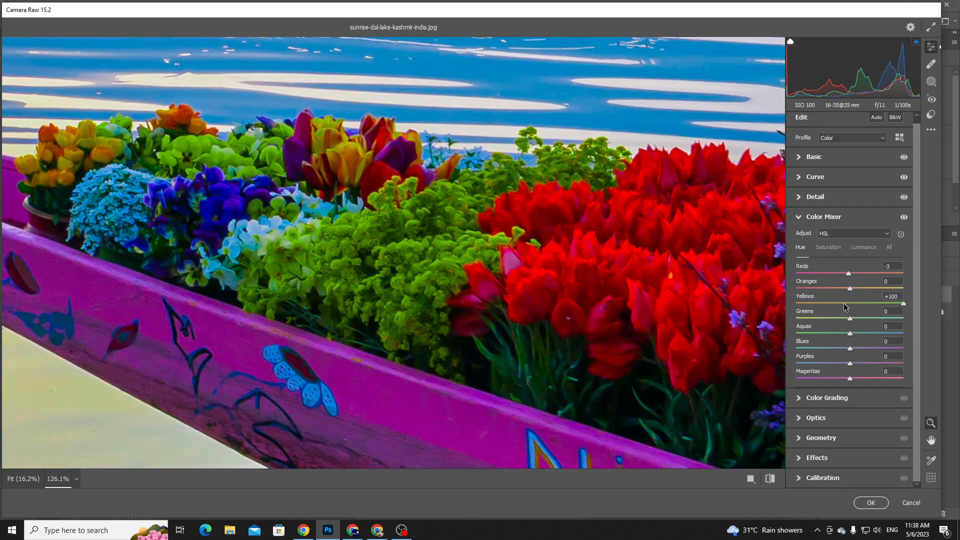
drag(844, 303, 807, 304)
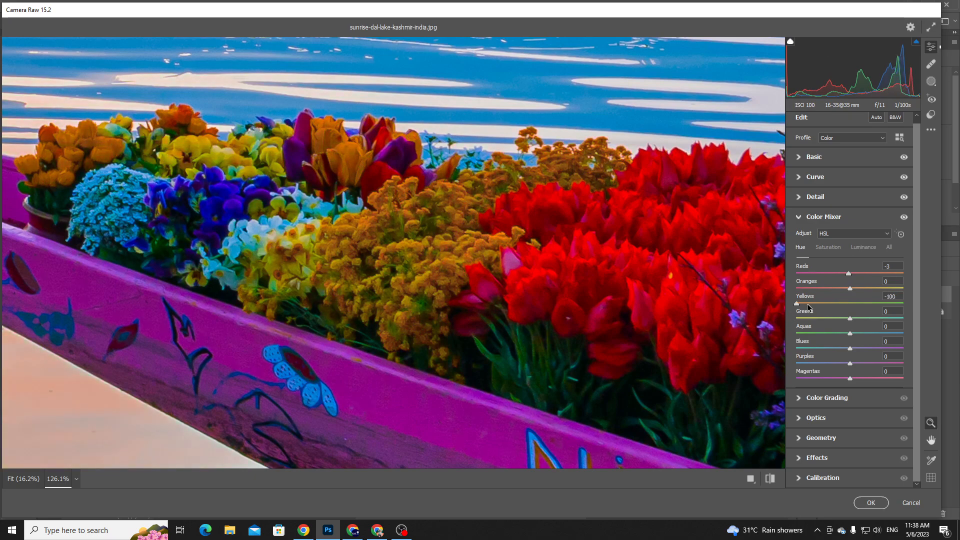
drag(798, 303, 819, 314)
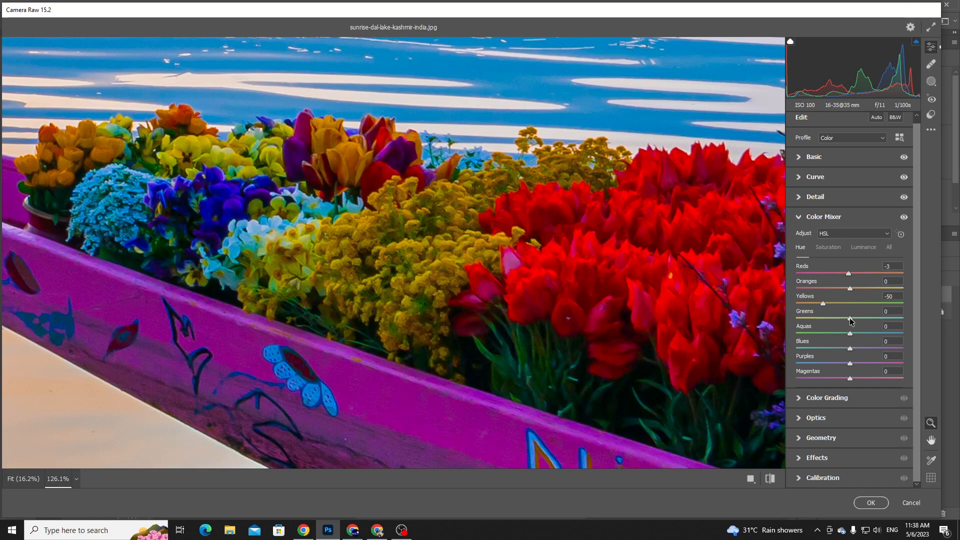
Try a Greens hue of +9 on the flowers and restore it to 0.
mouse_move(851, 319)
mouse_down()
mouse_move(765, 319)
mouse_move(910, 327)
mouse_move(845, 319)
mouse_up()
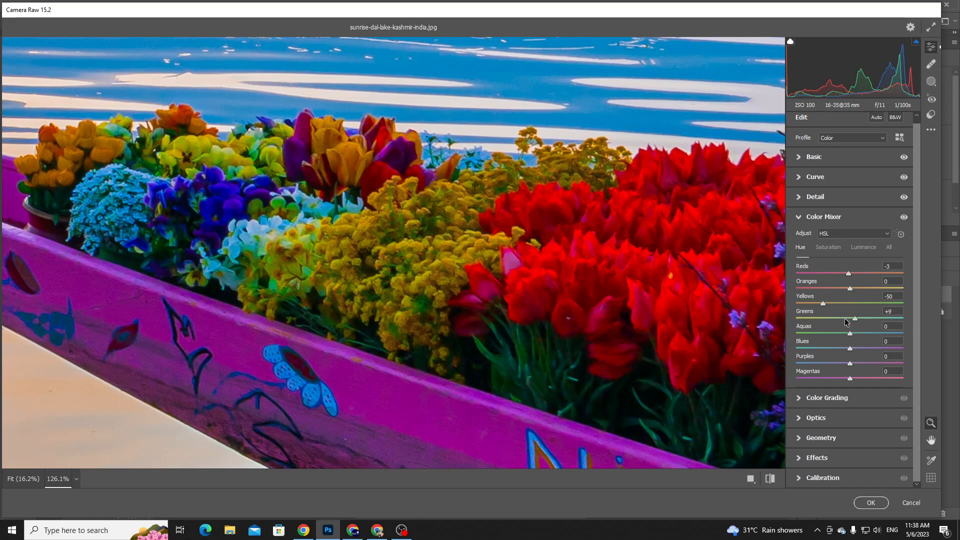
click(893, 311)
text(0)
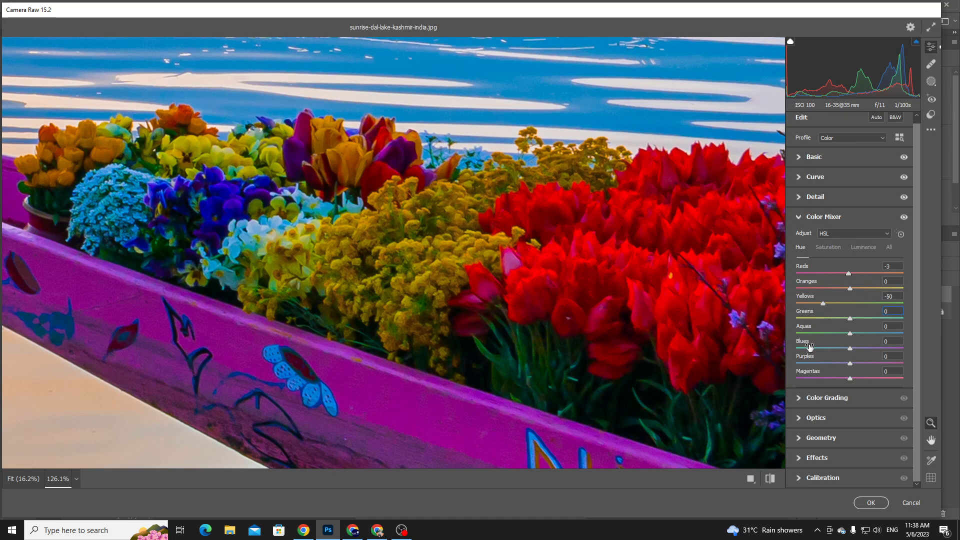
Compare the Magentas hue at -100 and +100 on the boat, set it to +19, and inspect the hull lettering.
scroll(696, 322, down, 5)
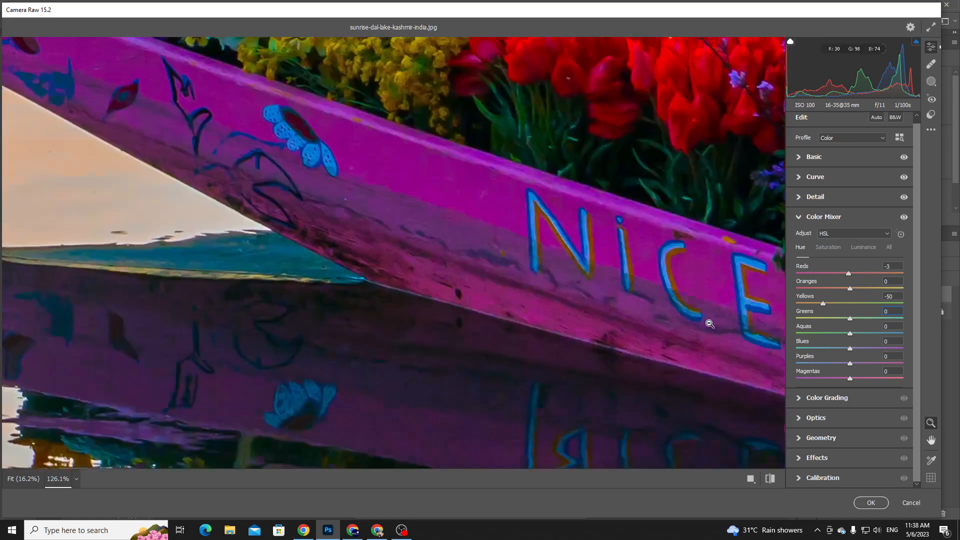
scroll(695, 321, up, 1)
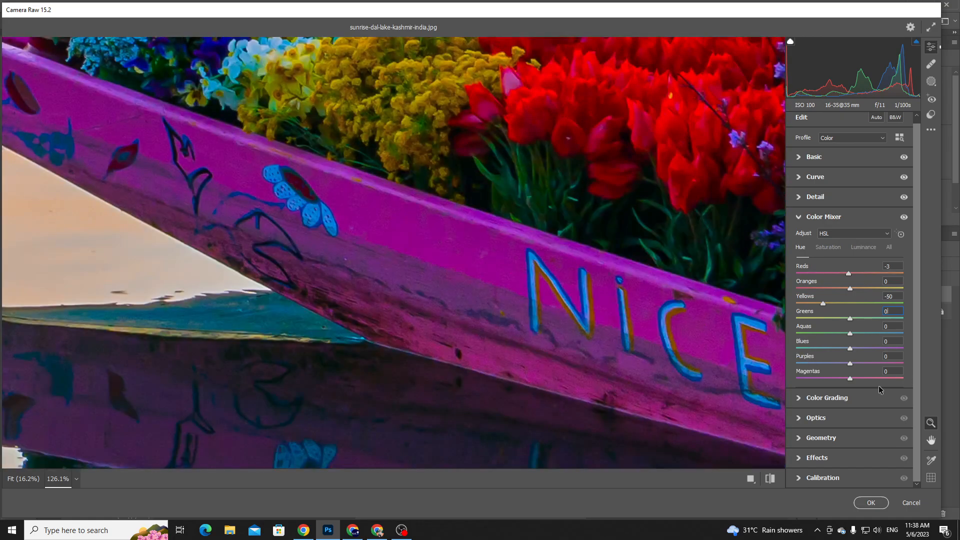
drag(850, 378, 771, 384)
drag(864, 380, 788, 383)
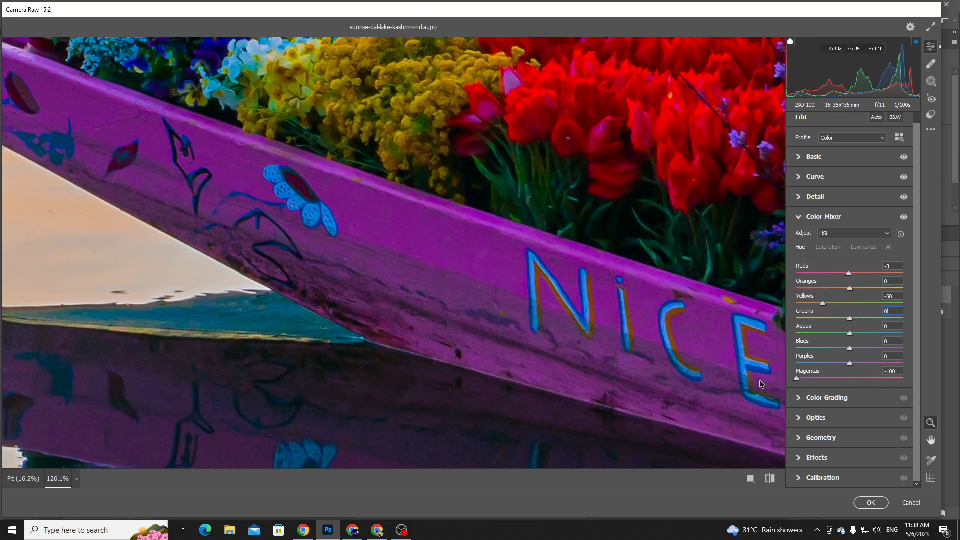
drag(797, 379, 916, 395)
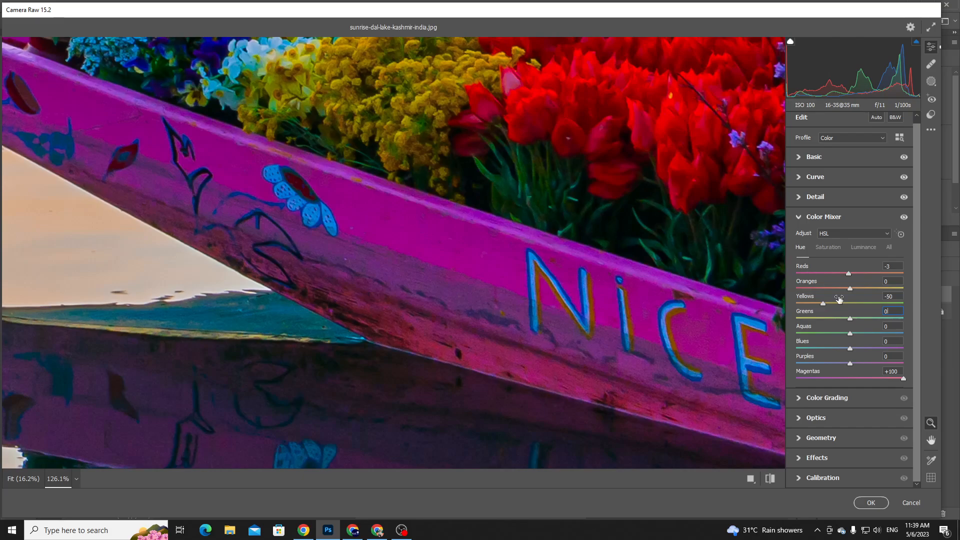
click(859, 378)
drag(859, 378, 896, 378)
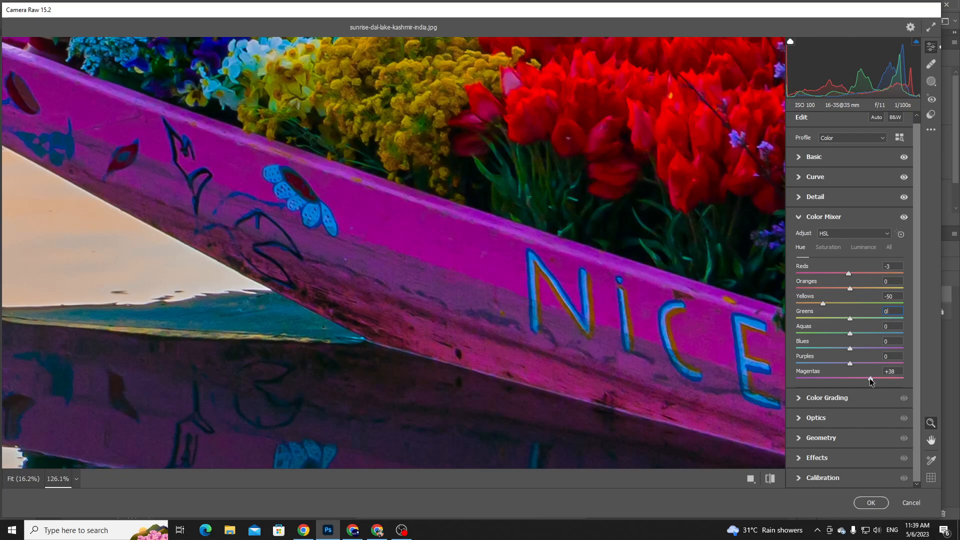
mouse_move(869, 378)
mouse_down()
mouse_move(848, 381)
mouse_move(860, 380)
mouse_up()
scroll(502, 310, down, 3)
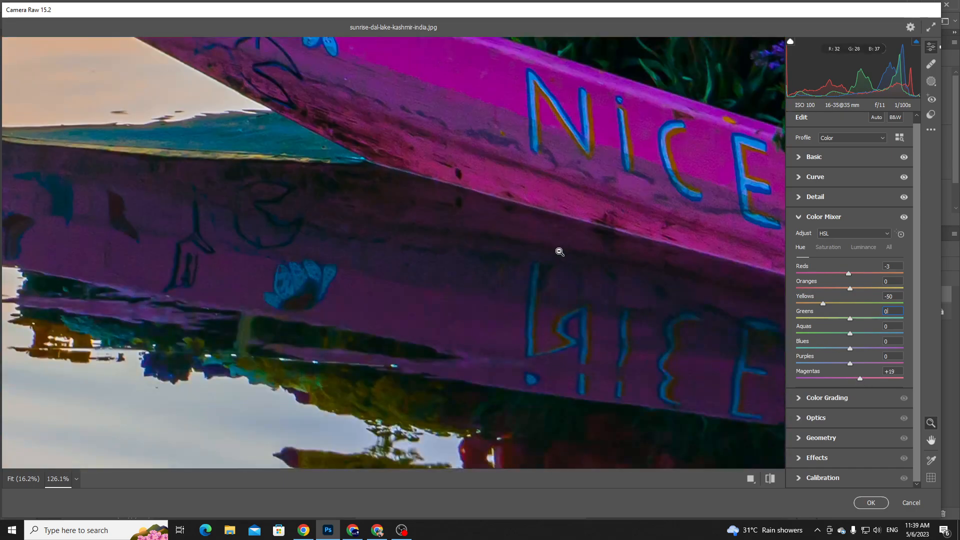
key(space)
drag(580, 194, 386, 303)
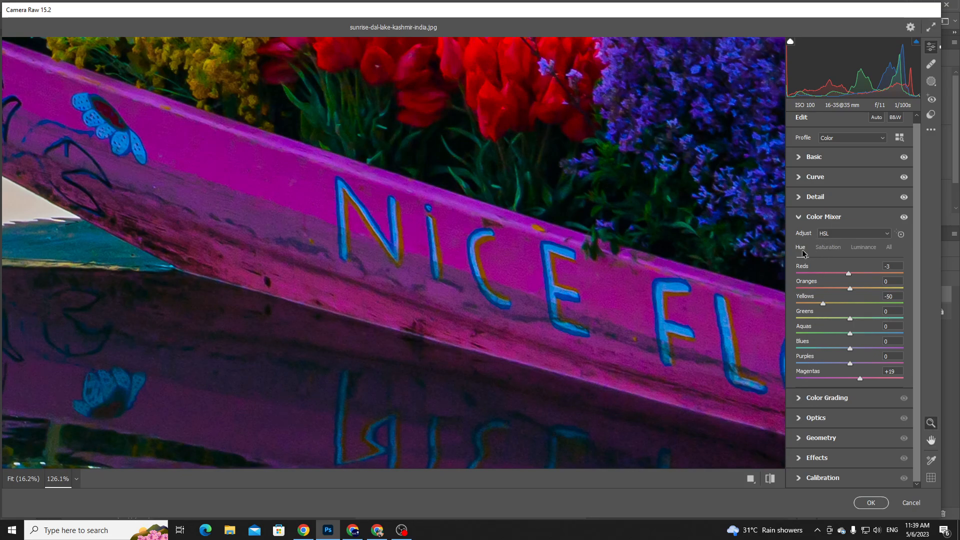
Try the Reds saturation at -100 on the tulips and reset it to 0.
key(ctrl+minus)
key(ctrl+minus)
alt+click(668, 196)
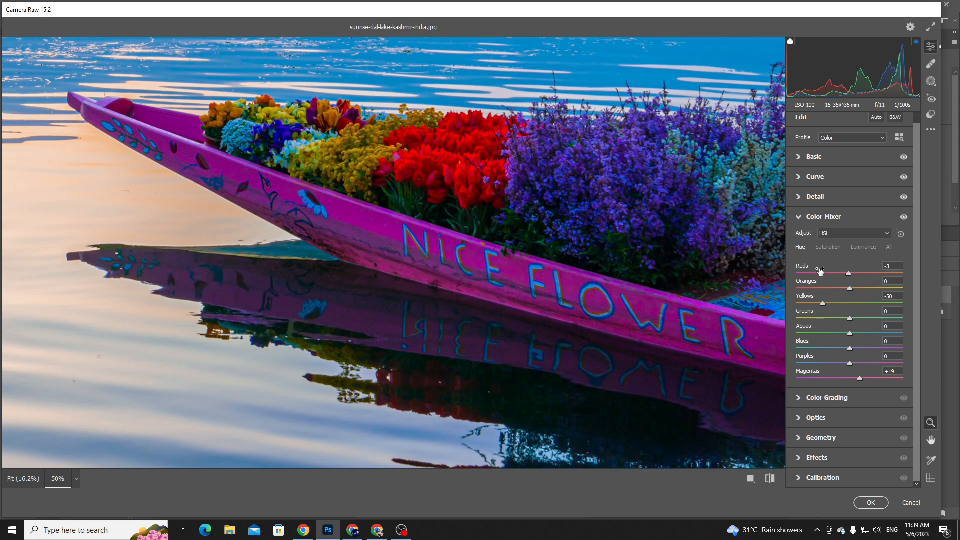
click(823, 250)
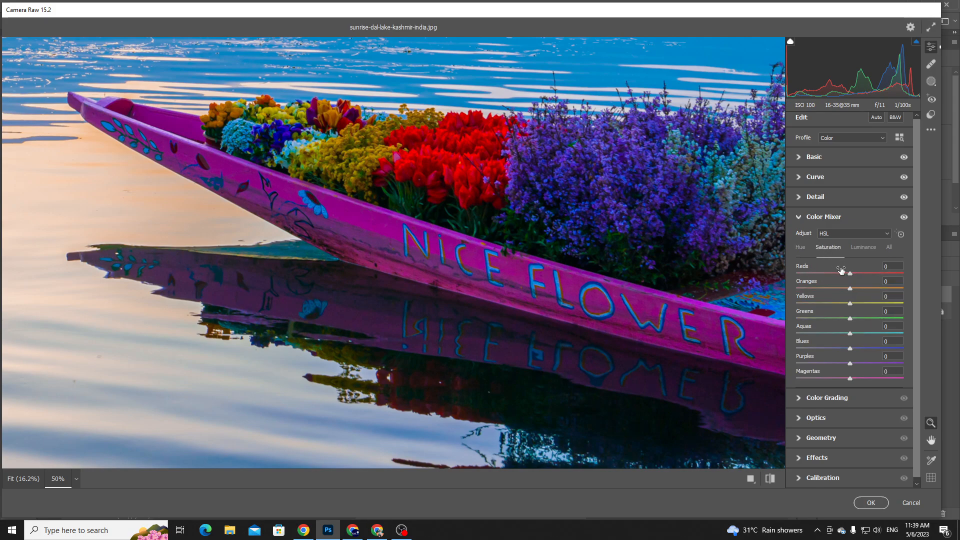
scroll(494, 170, up, 1)
scroll(494, 170, up, 5)
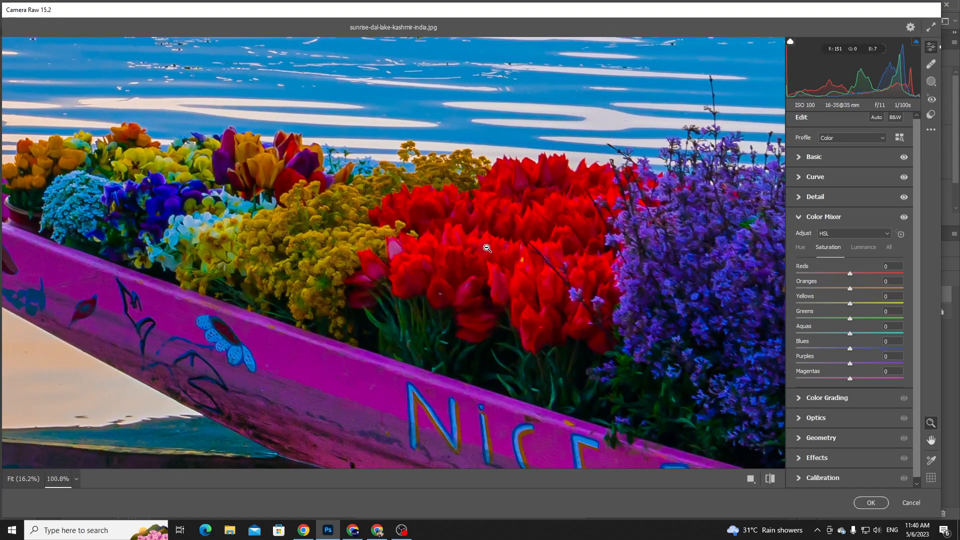
drag(850, 274, 779, 268)
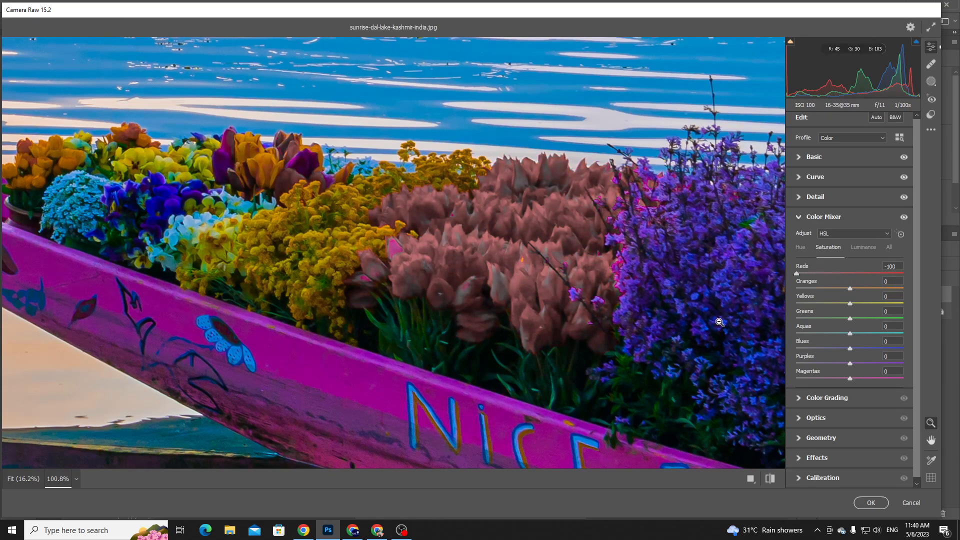
mouse_move(841, 275)
mouse_down()
mouse_move(853, 274)
mouse_move(760, 277)
mouse_move(958, 283)
mouse_move(824, 273)
mouse_move(913, 276)
mouse_move(856, 272)
mouse_up()
double_click(856, 272)
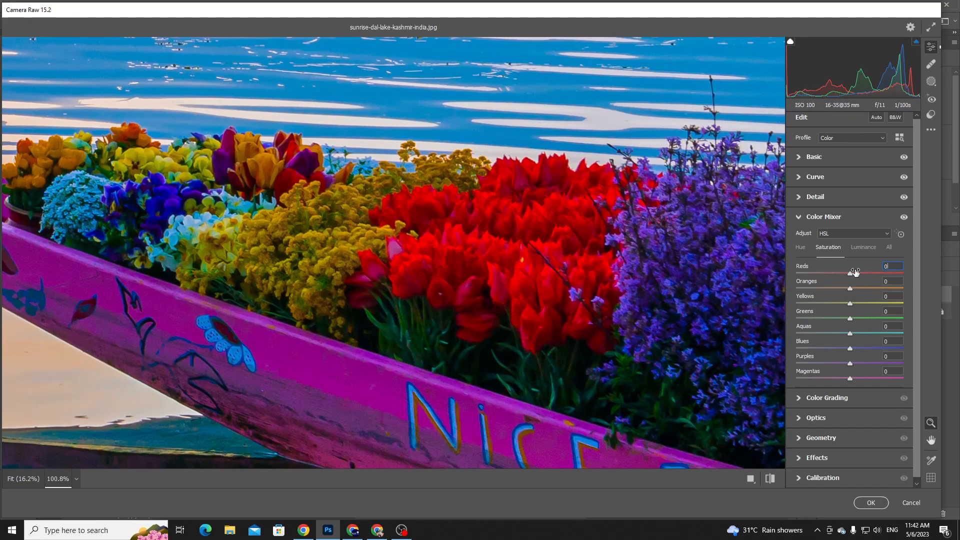
Try the Oranges saturation at +100 and return it to 0.
key(ctrl+minus)
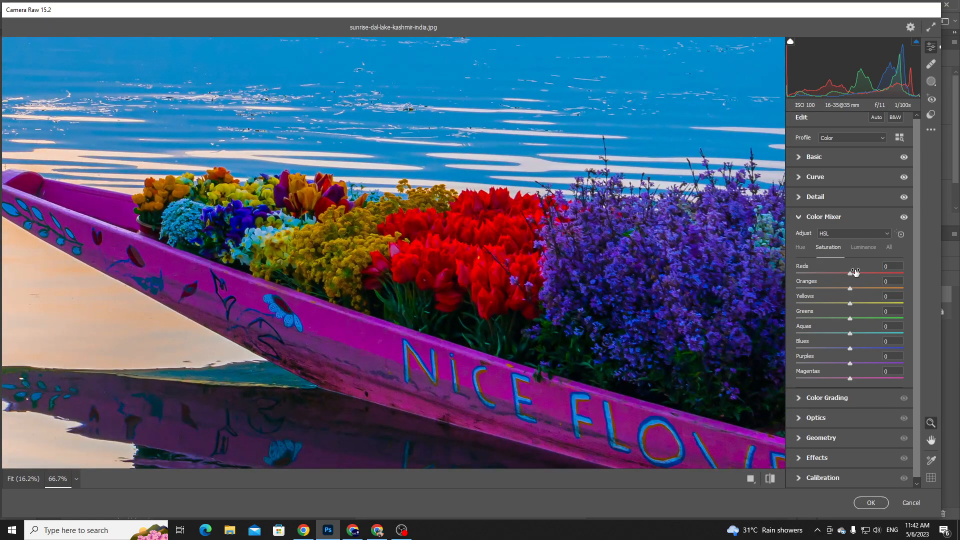
key(ctrl+plus)
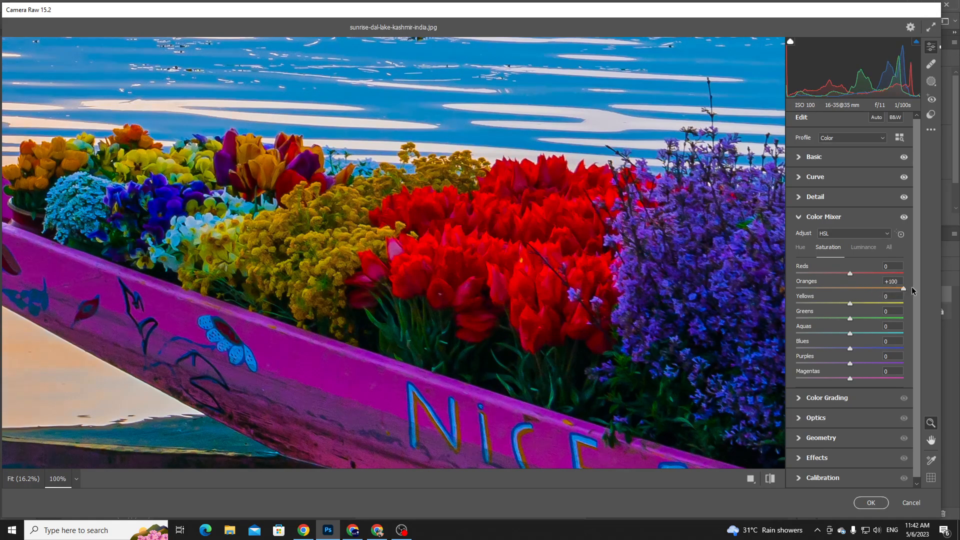
drag(879, 290, 850, 290)
Try shifting the Reds luminance in the Color Mixer and reset it to 0.
click(865, 247)
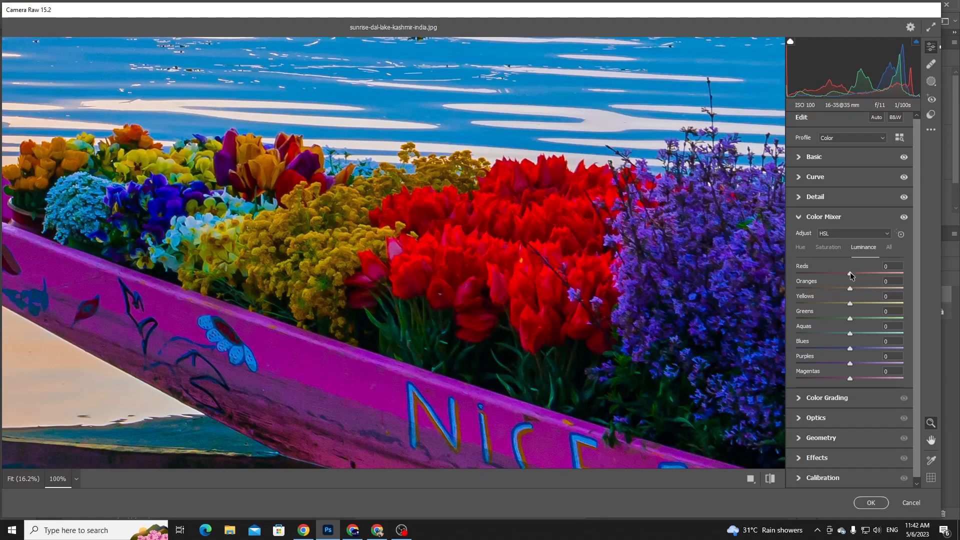
mouse_move(850, 273)
mouse_down()
mouse_move(779, 276)
mouse_move(913, 283)
mouse_move(851, 275)
mouse_up()
double_click(863, 270)
Examine the boat's flowers and lettering at several magnifications, ending with the whole lake scene.
key(ctrl+minus)
key(ctrl+minus)
key(ctrl+minus)
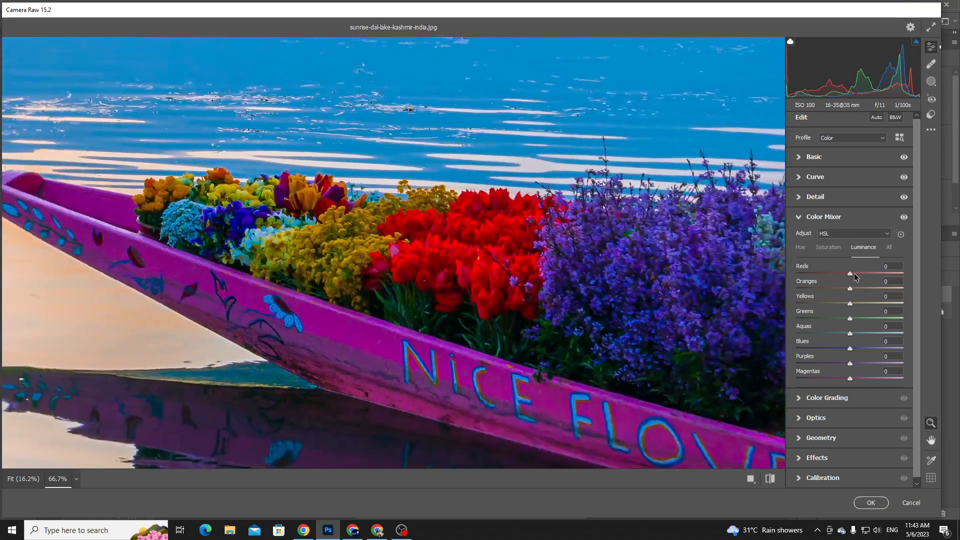
key(ctrl+plus)
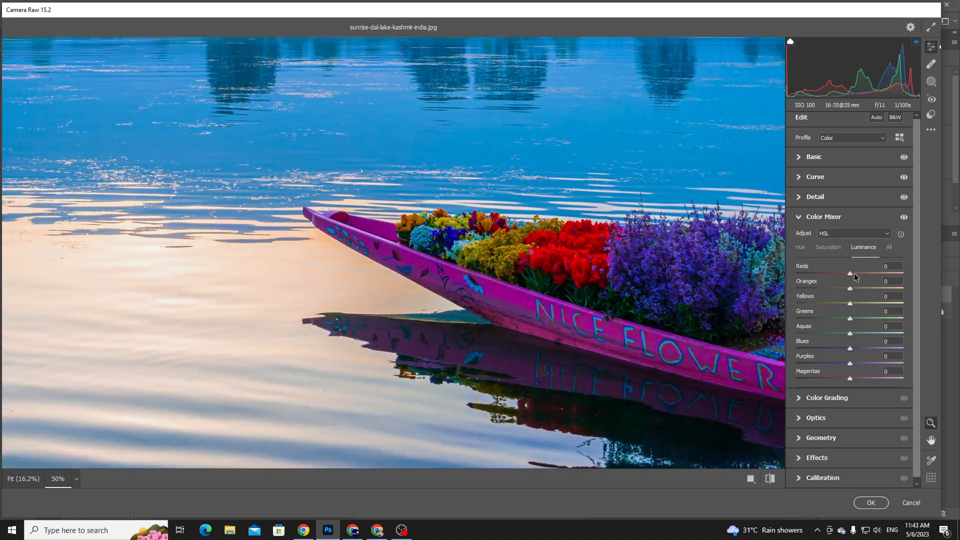
key(ctrl+plus)
key(h)
drag(512, 413, 390, 339)
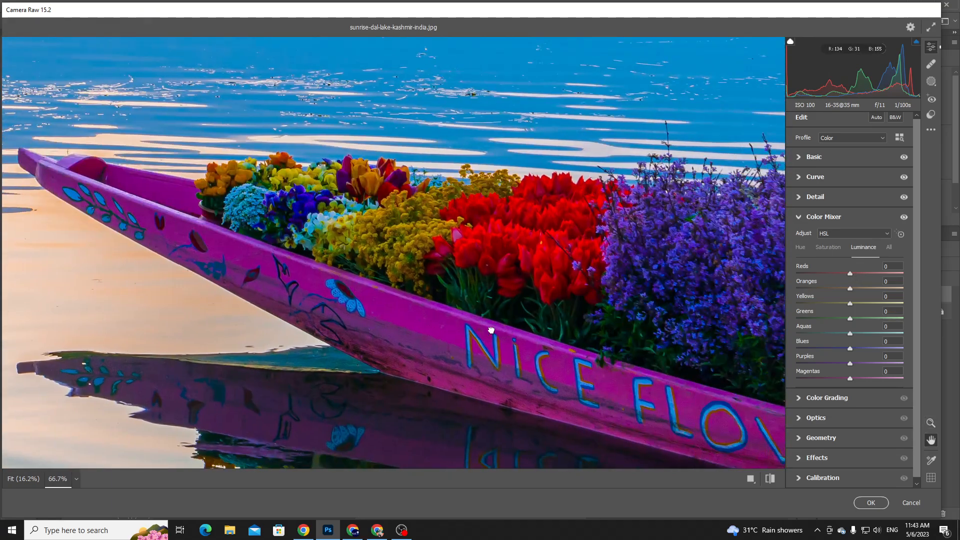
key(z)
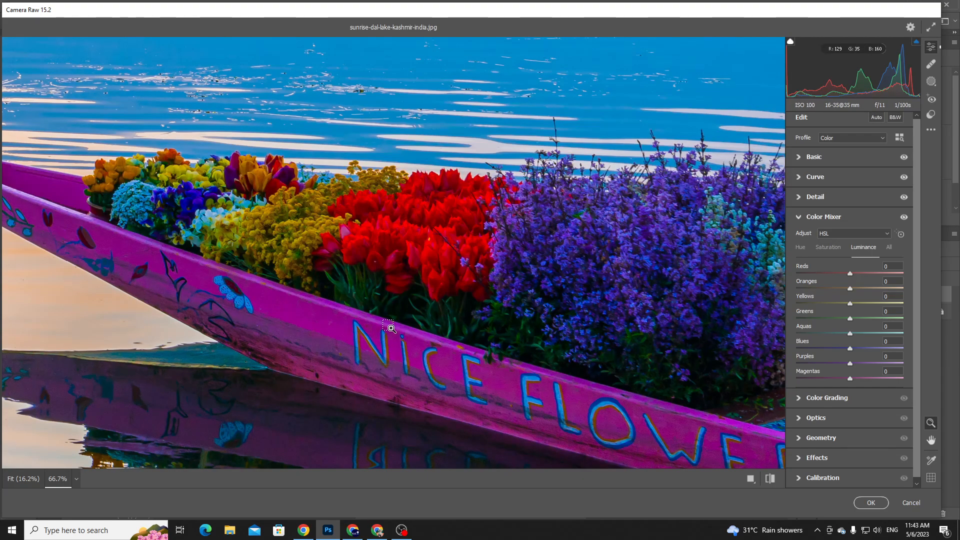
key(ctrl+minus)
key(ctrl+minus)
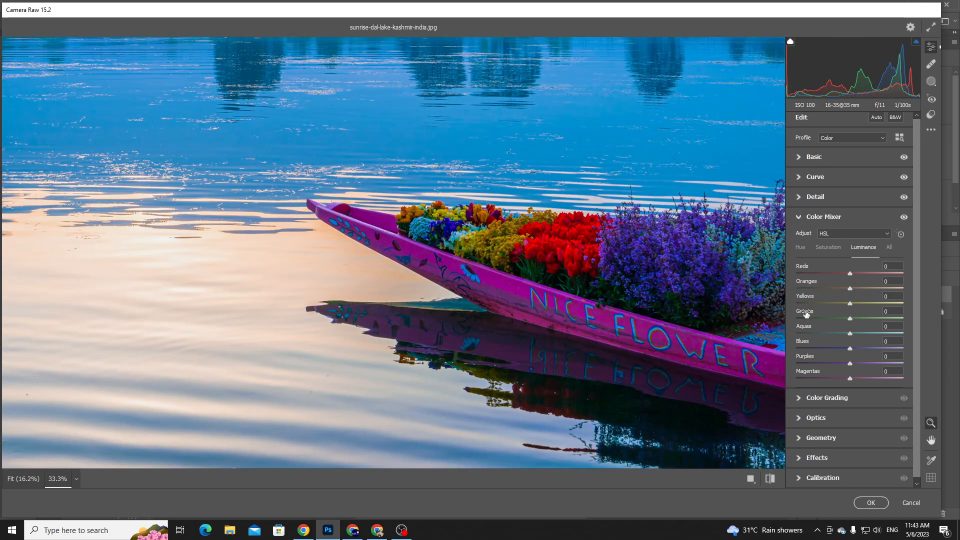
key(ctrl+minus)
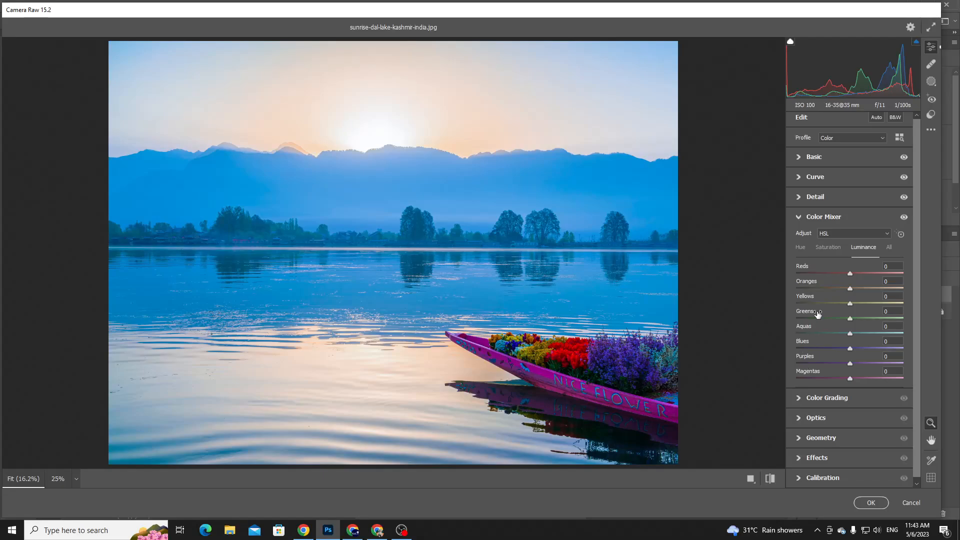
Lower the luminance of all eight color ranges, from Reds through Magentas, to -100.
drag(849, 275, 754, 289)
drag(834, 305, 769, 302)
drag(850, 319, 730, 331)
drag(852, 349, 765, 343)
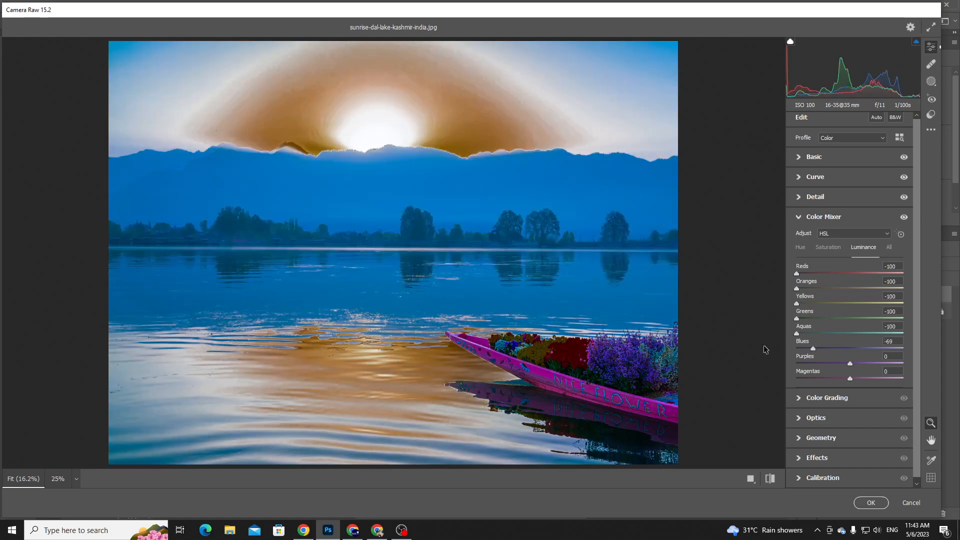
drag(850, 364, 744, 360)
drag(849, 379, 732, 379)
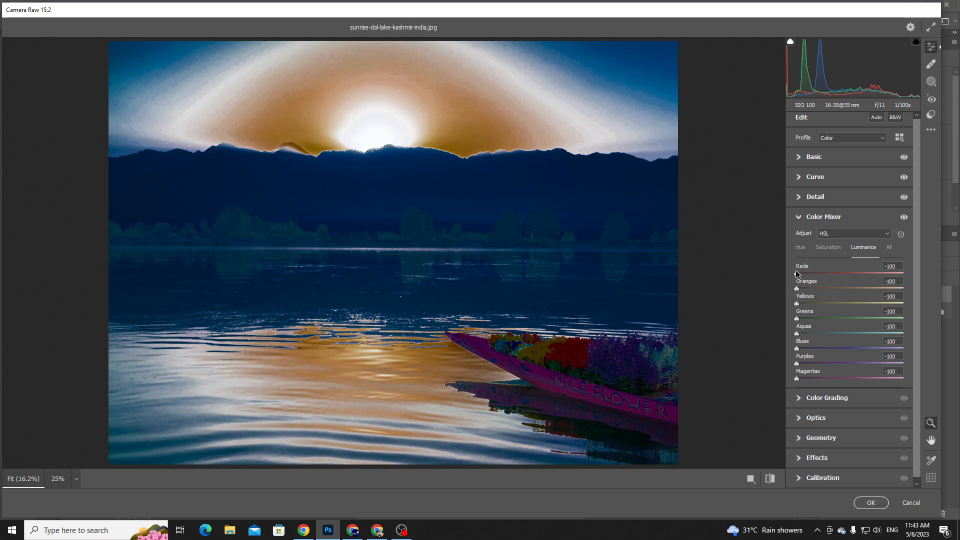
Raise the luminance to +18 Reds, +60 Oranges, +9 Yellows, +9 Greens, +3 Aquas, +1 Blues and +8 Purples.
drag(800, 274, 862, 282)
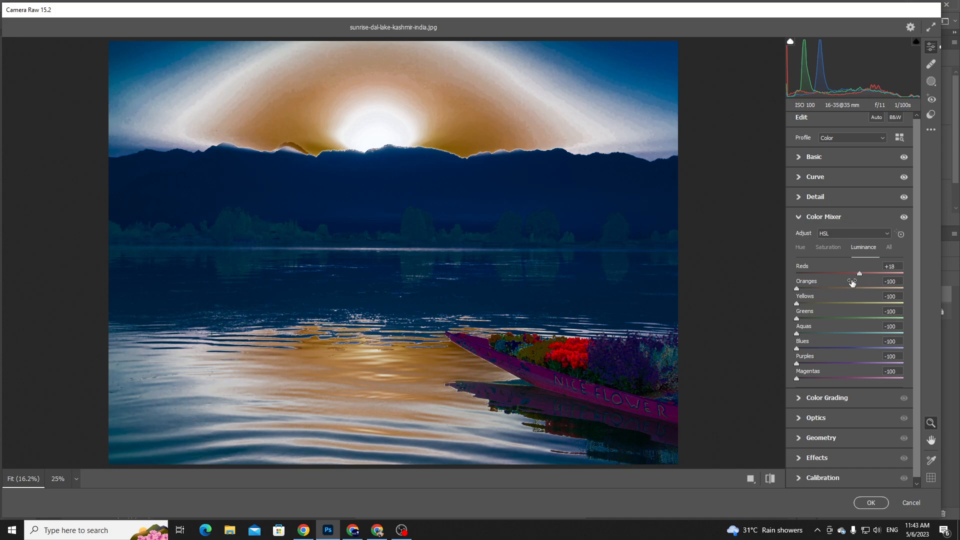
drag(804, 288, 881, 289)
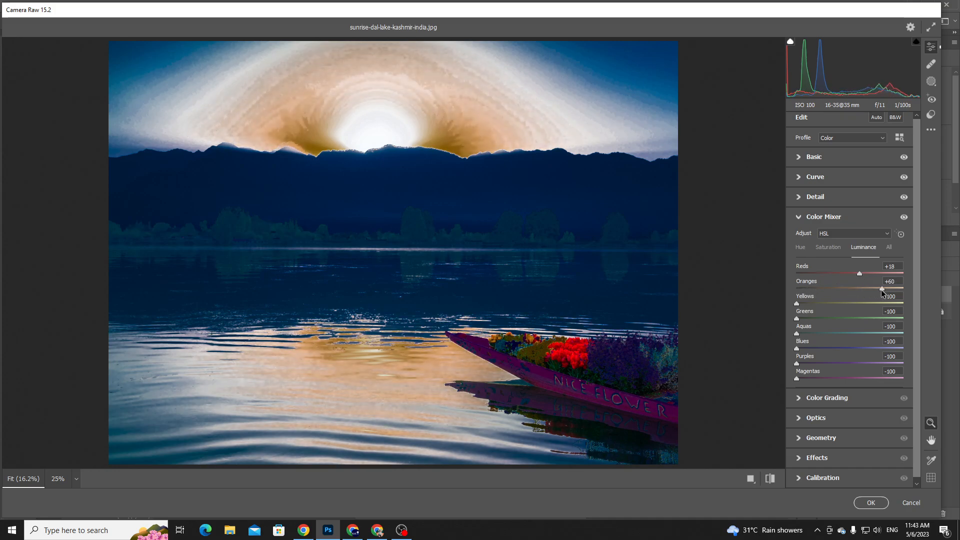
drag(821, 303, 859, 378)
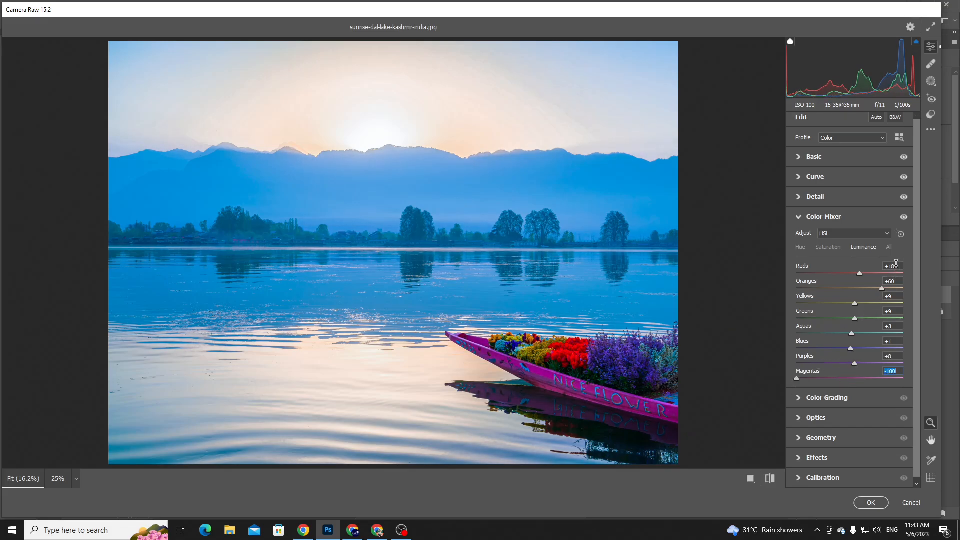
Undo all the luminance changes so that every color range is back at 0.
key(ctrl+z)
key(ctrl+z)
key(ctrl+z)
key(ctrl+z)
key(ctrl+z)
key(ctrl+z)
key(ctrl+z)
key(ctrl+z)
key(ctrl+z)
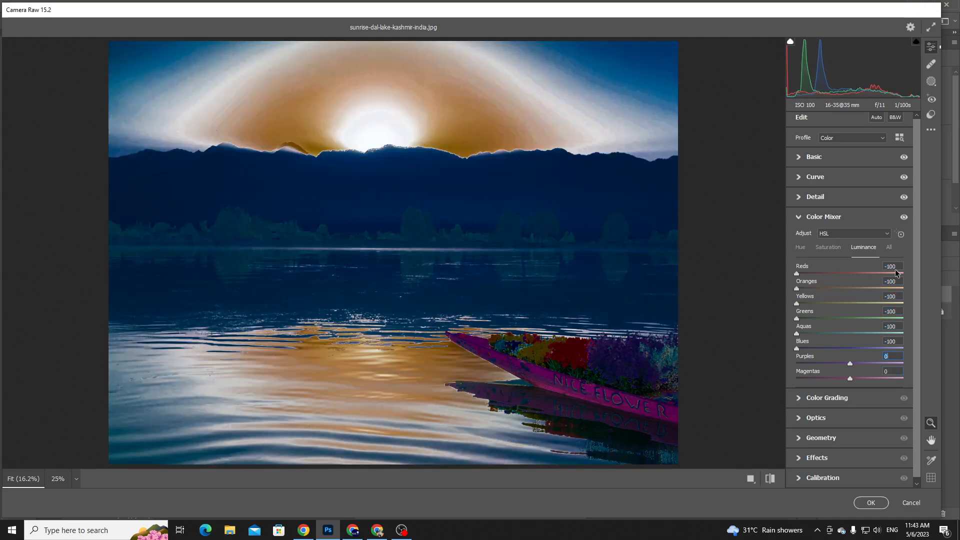
key(ctrl+z)
key(ctrl+z)
key(ctrl+z)
key(ctrl+z)
key(ctrl+z)
key(ctrl+z)
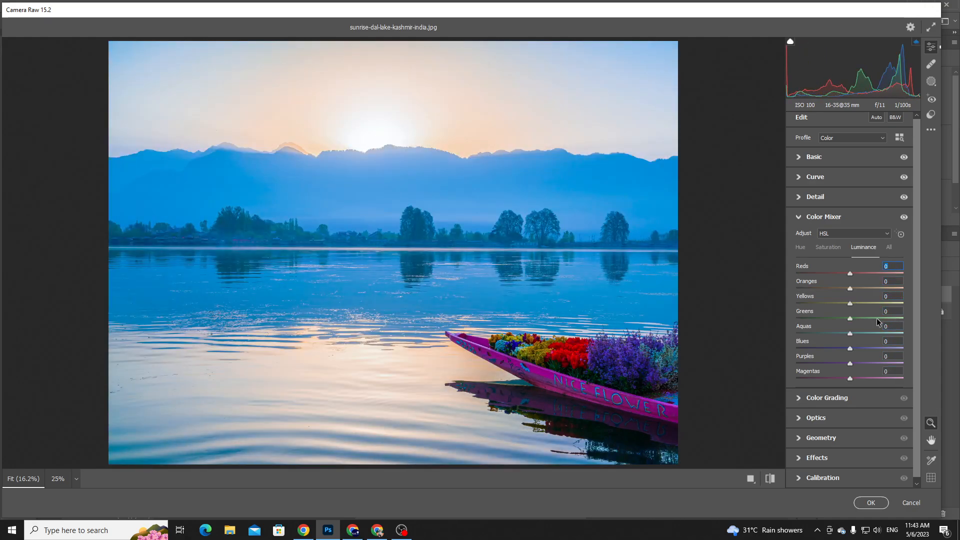
Show the hue, saturation and luminance sliders all together and review the full list.
click(889, 247)
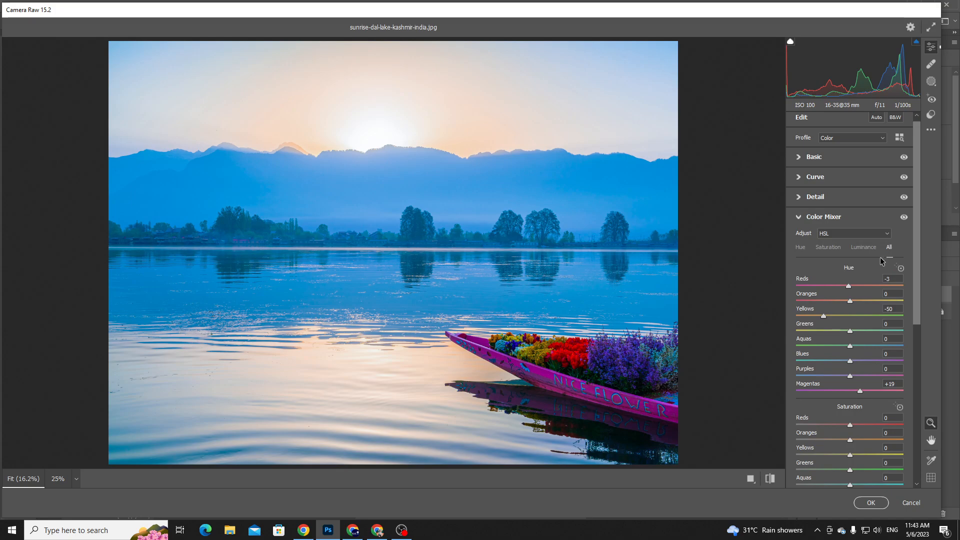
scroll(847, 295, down, 5)
scroll(847, 423, up, 4)
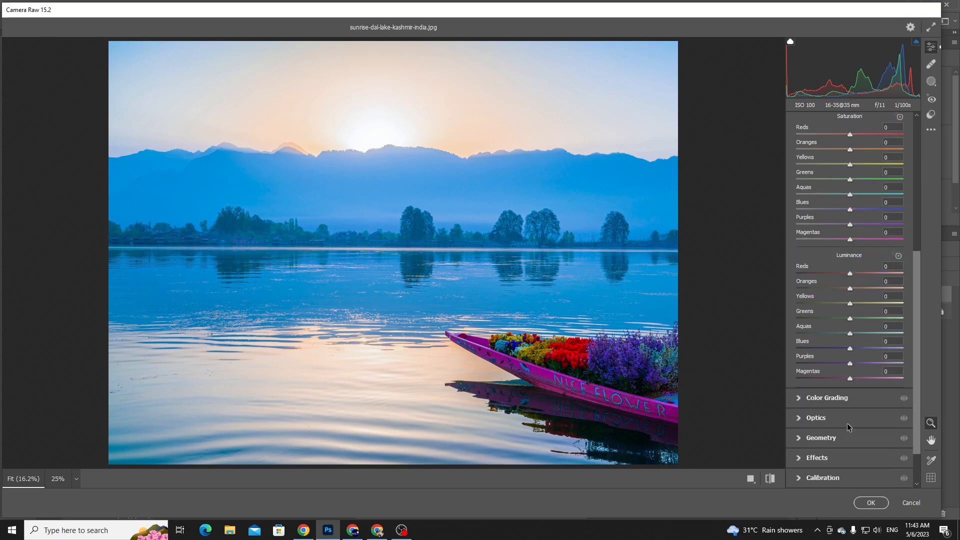
scroll(848, 419, up, 2)
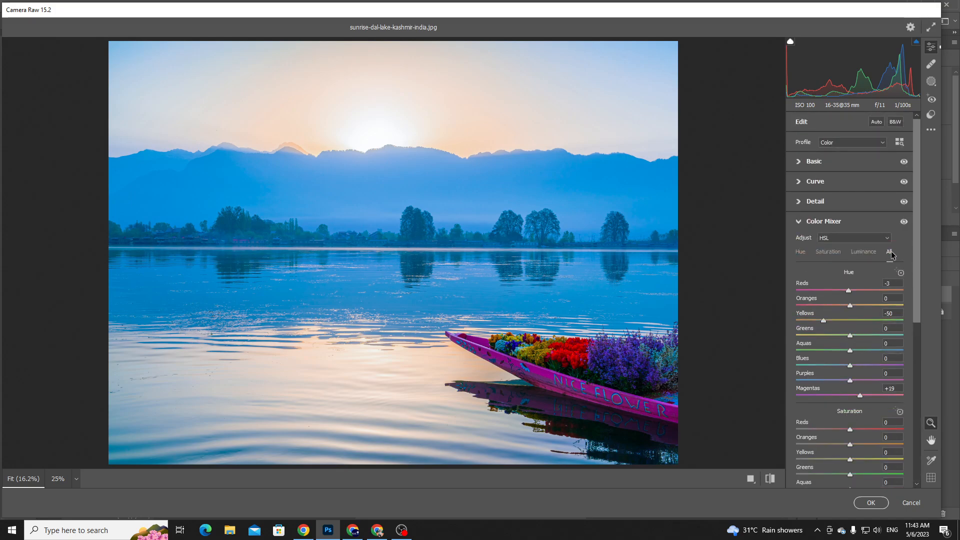
Switch the Color Mixer's adjustment mode from HSL to Color and display the Oranges settings.
click(872, 238)
click(861, 251)
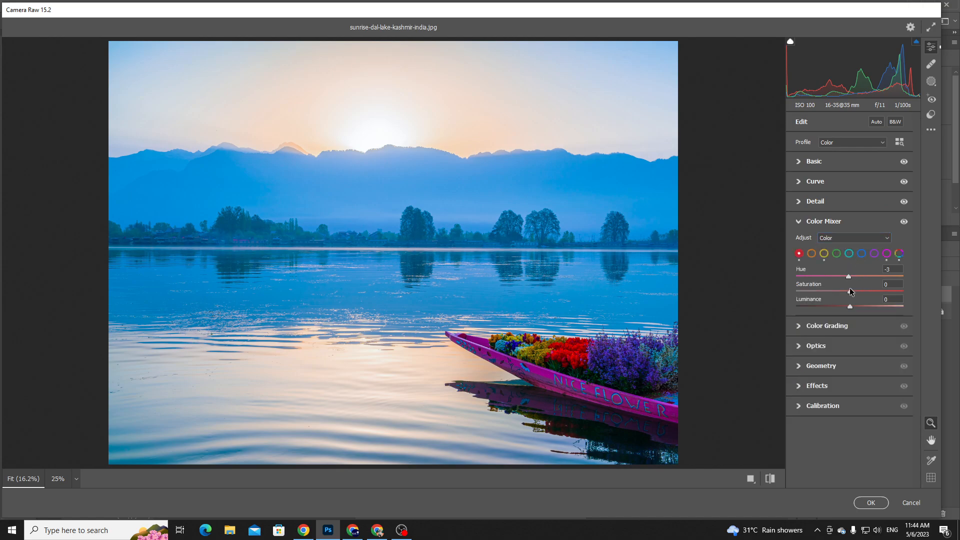
click(812, 254)
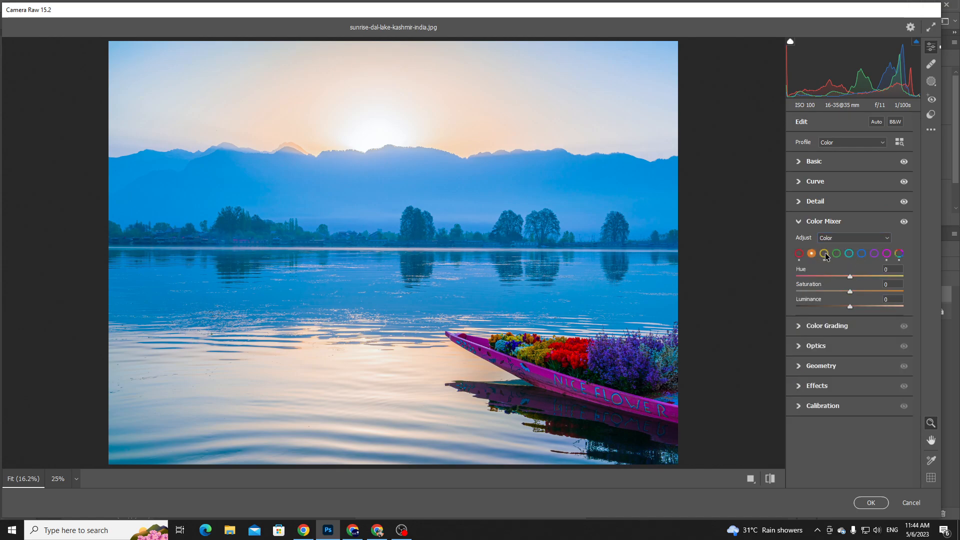
Examine the settings of each color in Color mode, ending with the complete list of all colors together.
click(825, 255)
click(838, 254)
click(860, 254)
click(875, 254)
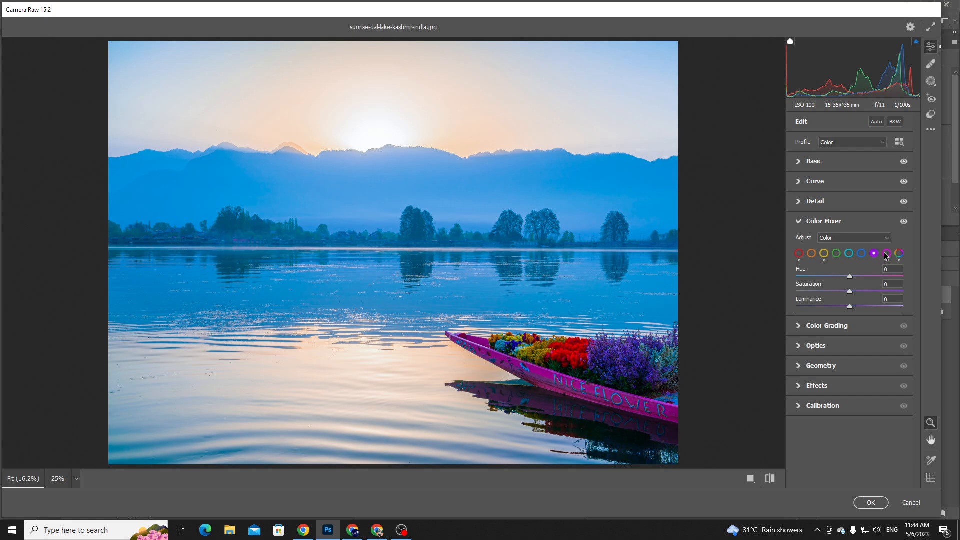
click(887, 254)
click(899, 253)
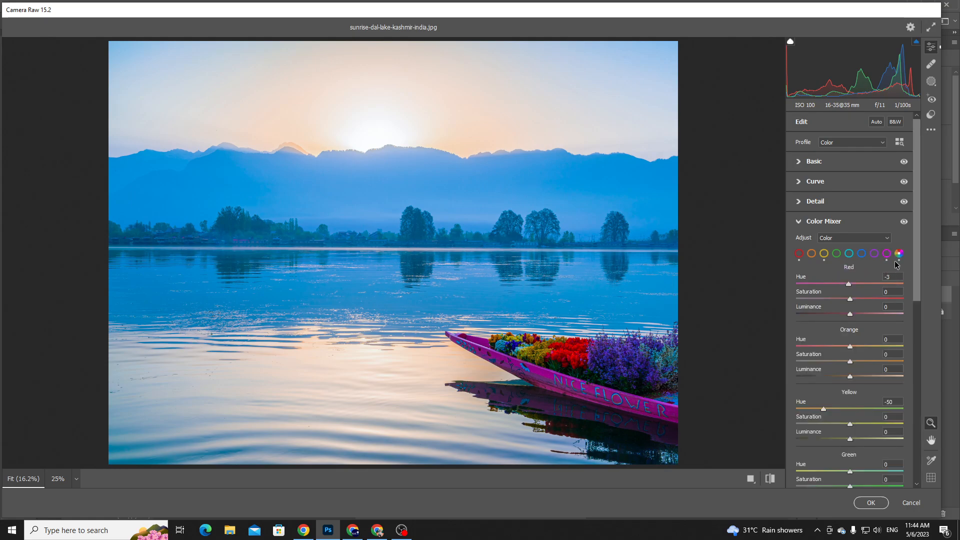
scroll(860, 350, down, 5)
scroll(854, 367, down, 1)
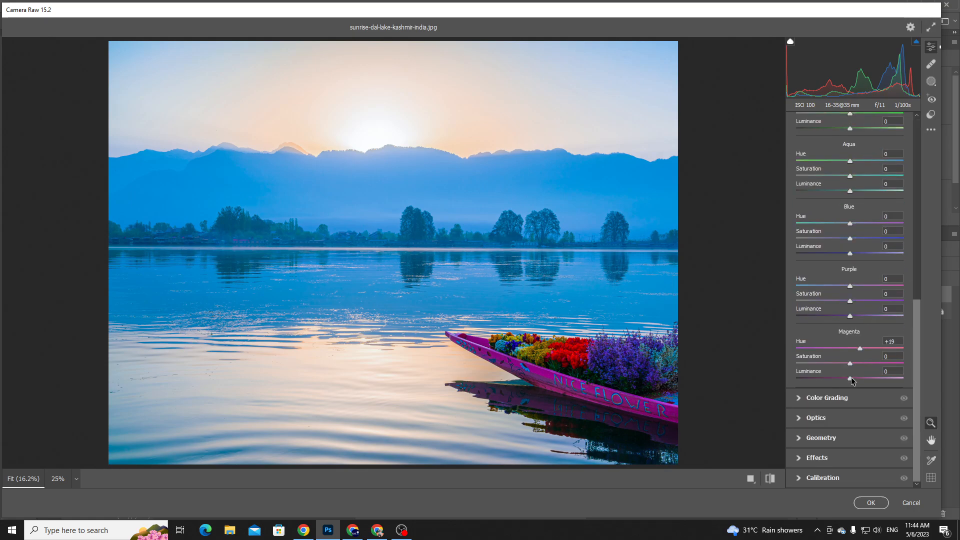
scroll(854, 340, up, 10)
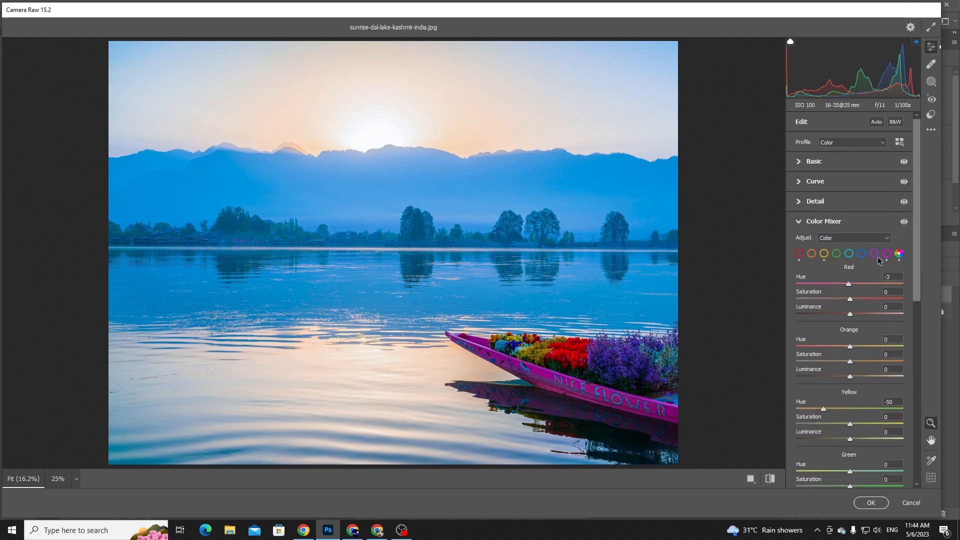
Switch the Color Mixer back to HSL and go through the Hue, Saturation and Luminance settings.
click(859, 239)
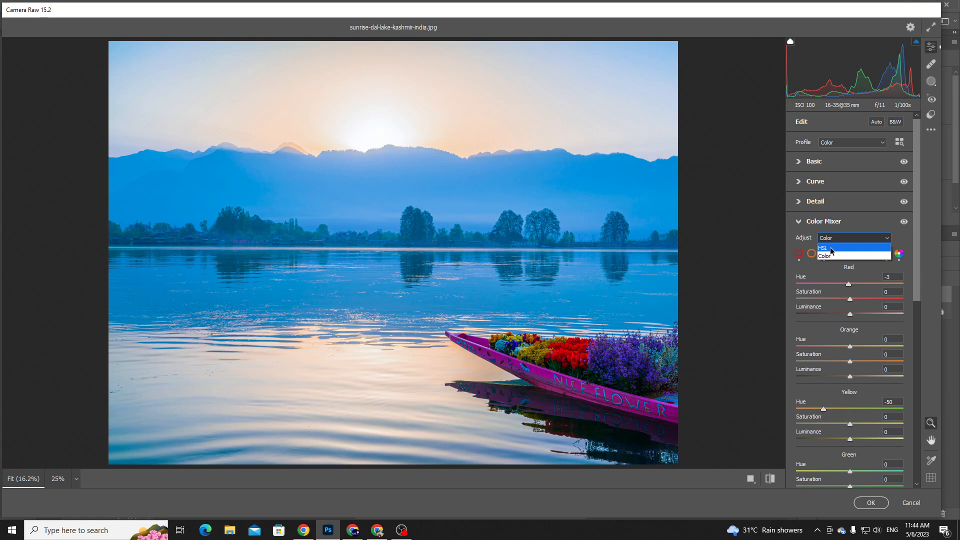
click(830, 247)
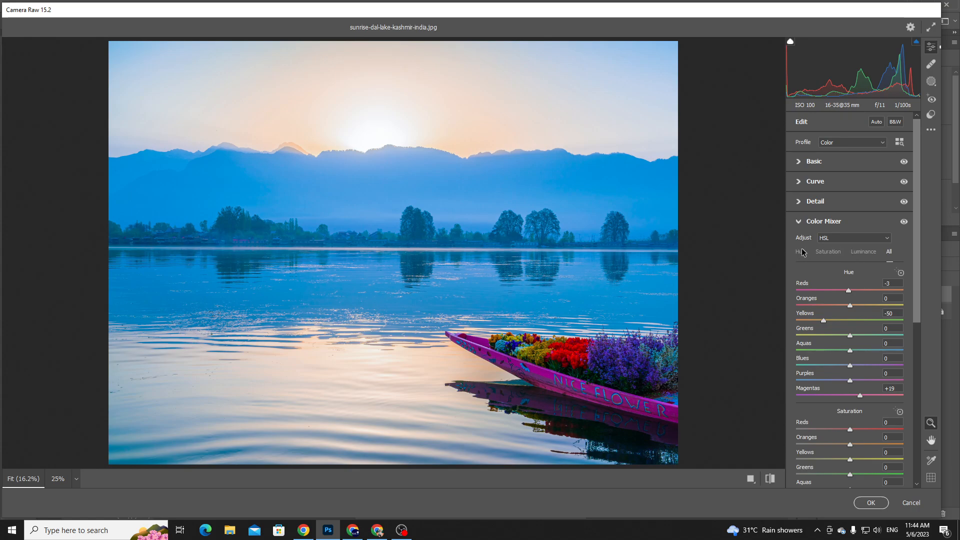
click(801, 252)
click(833, 254)
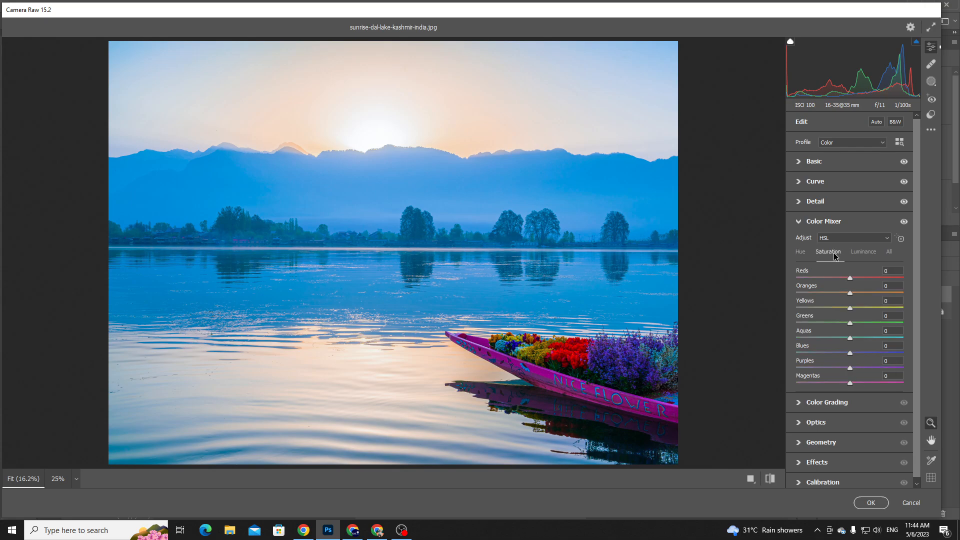
click(870, 253)
Try the Reds luminance at +100 and reset it to 0.
drag(850, 278, 910, 280)
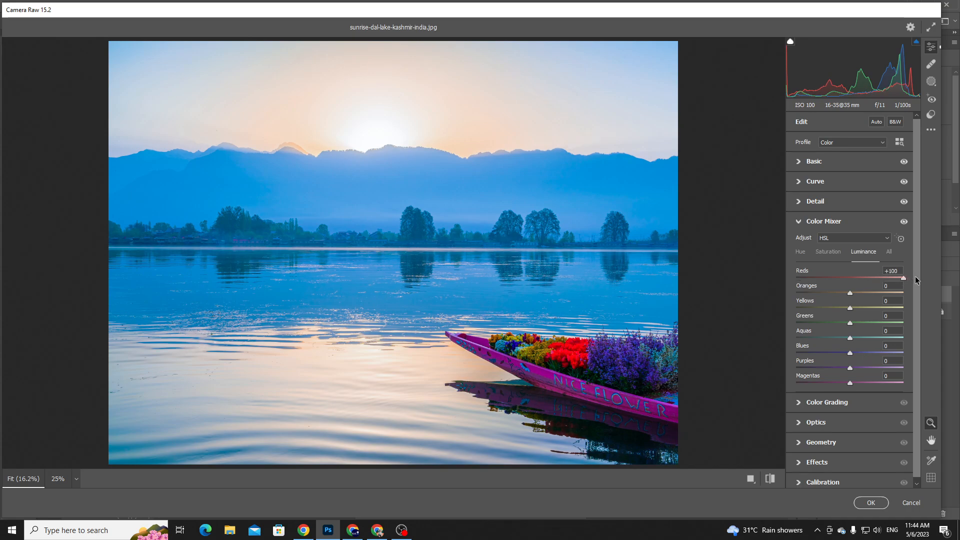
click(891, 270)
text(0)
Switch the Color Mixer to Color mode and try Red's hue, saturation and luminance at +100 each.
click(859, 239)
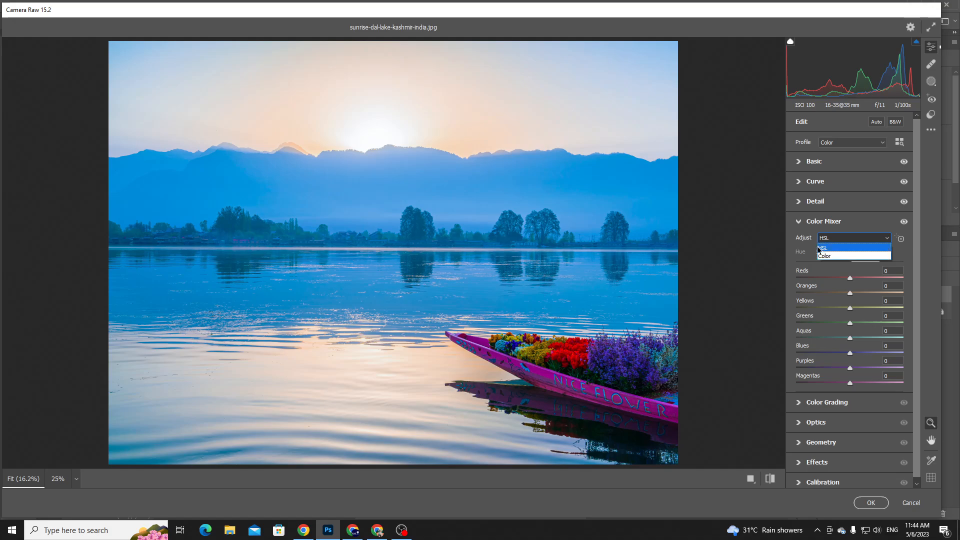
click(825, 256)
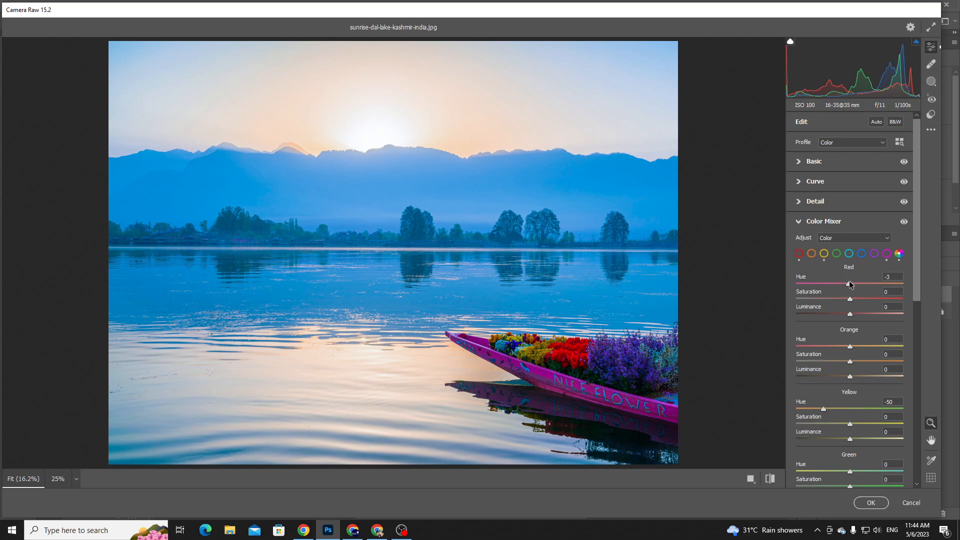
drag(849, 284, 921, 296)
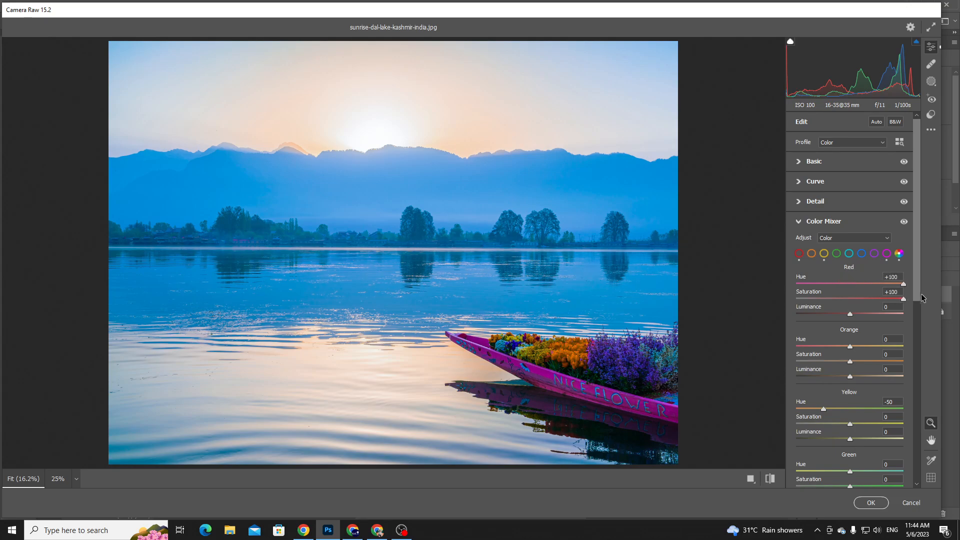
drag(861, 314, 930, 314)
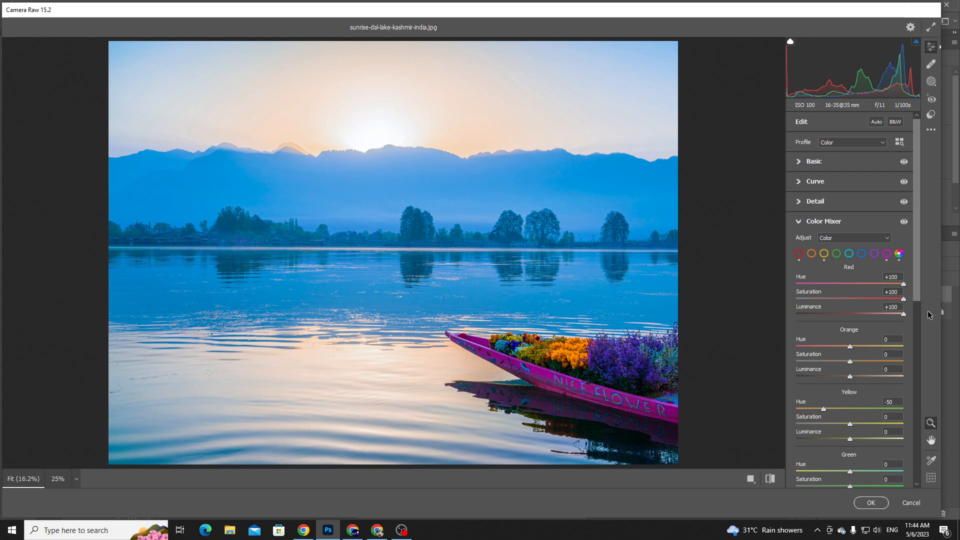
Undo the changes to Red's hue, saturation and luminance.
key(ctrl+z)
key(ctrl+z)
key(ctrl+z)
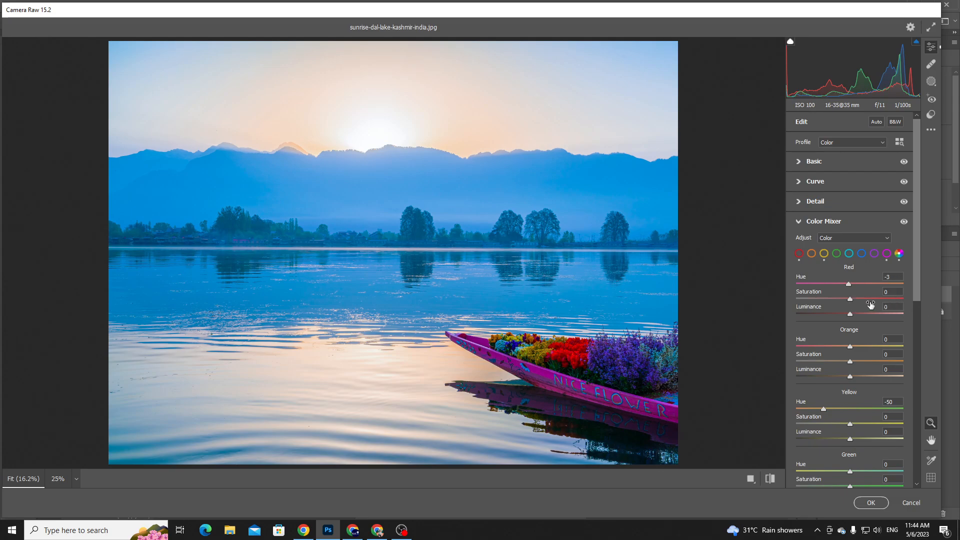
Return the Color Mixer to HSL mode and collapse its settings.
click(854, 241)
click(854, 247)
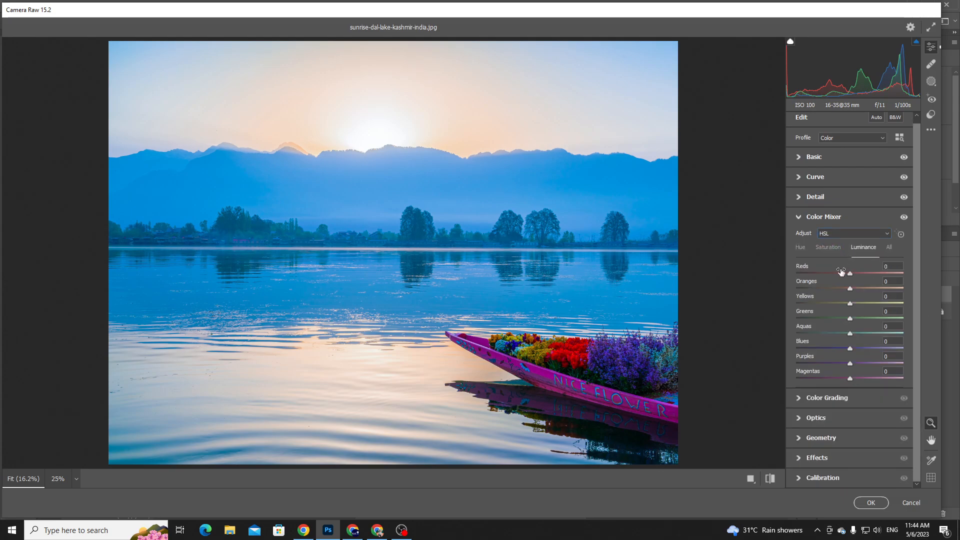
click(798, 218)
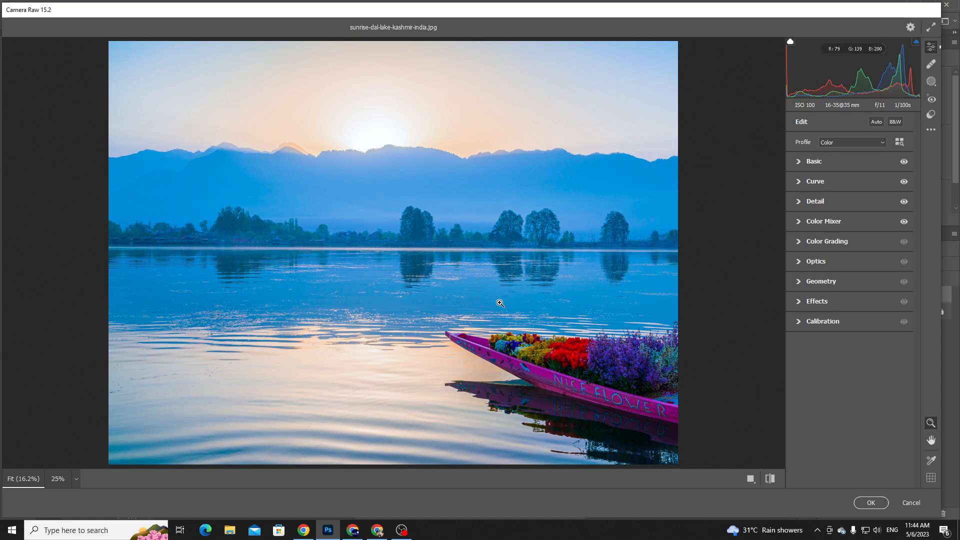
Expand the Optics settings and examine the boat's painted hull and flowers up close.
click(796, 263)
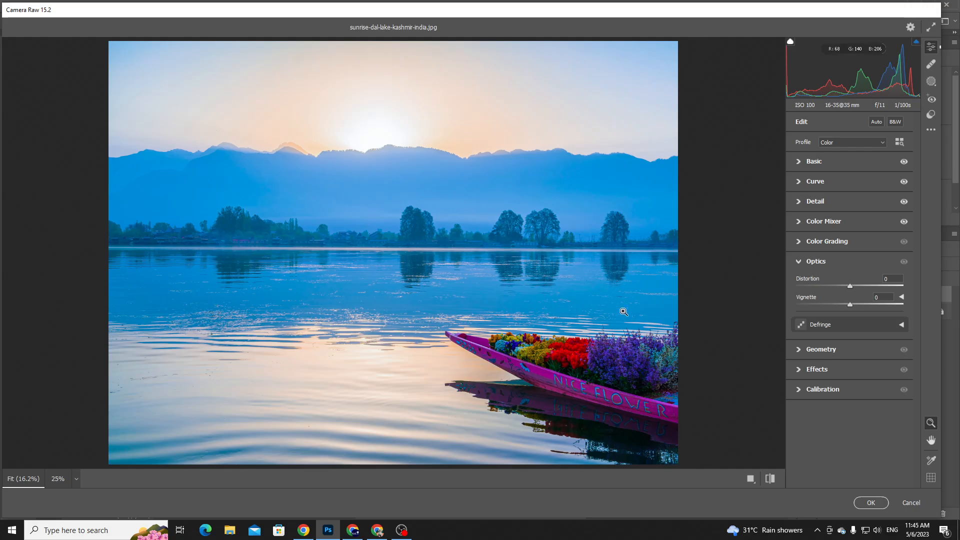
click(540, 344)
scroll(538, 348, down, 2)
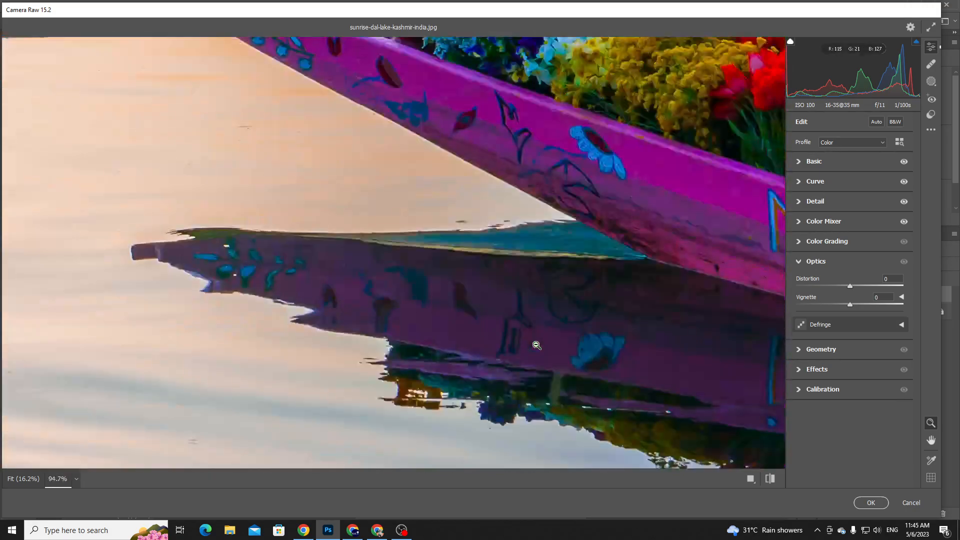
scroll(526, 305, up, 1)
drag(505, 290, 530, 288)
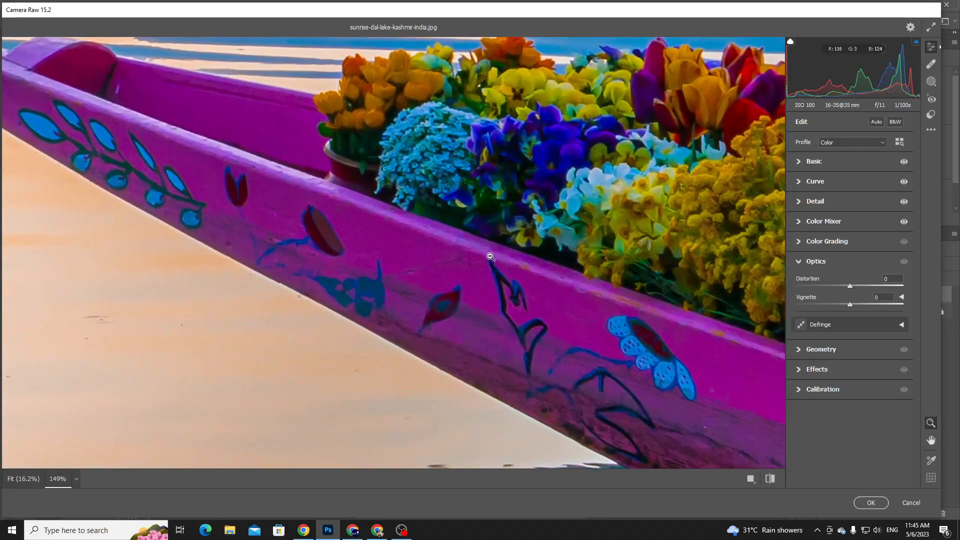
drag(452, 253, 478, 281)
key(space)
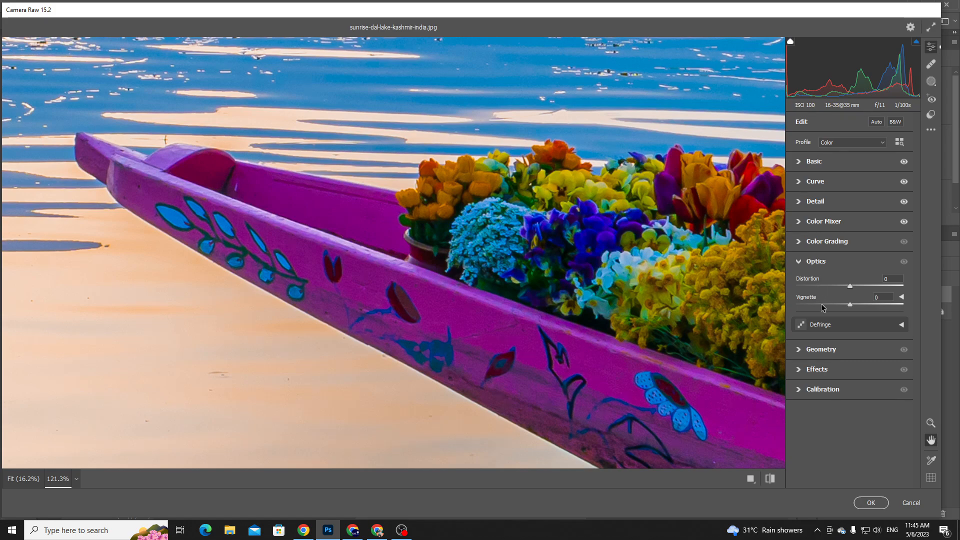
Expand the Vignette and Defringe options, then set Purple Hue to 66/99 and Purple Amount to 4.
click(902, 298)
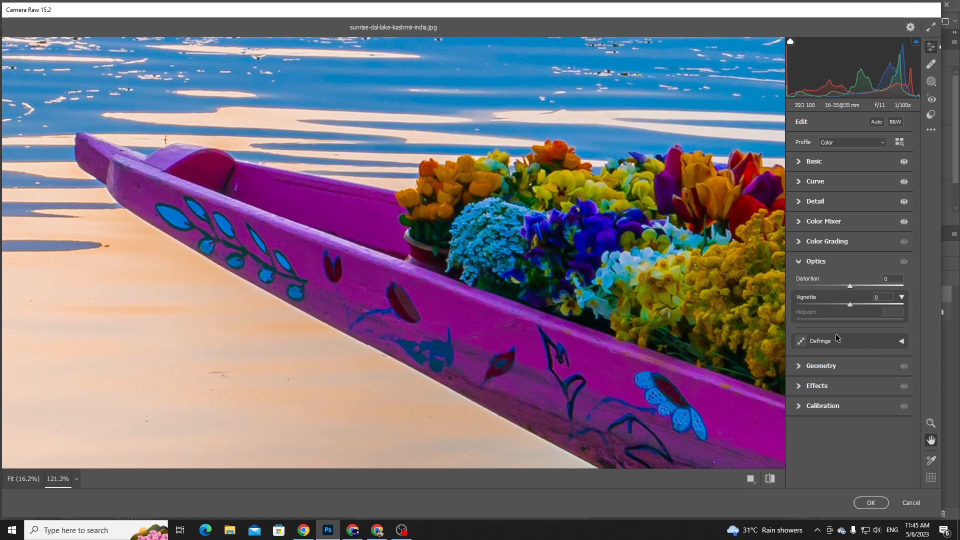
click(902, 341)
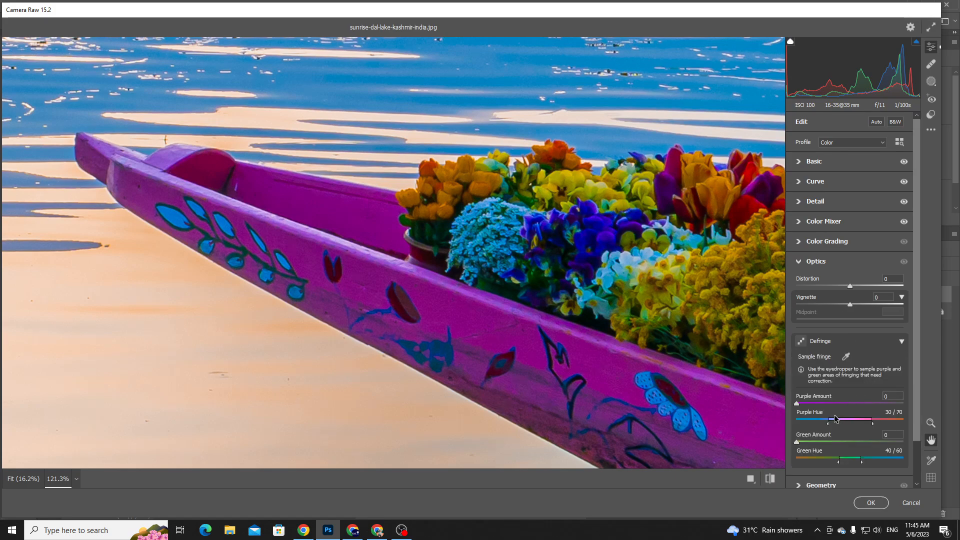
scroll(844, 415, down, 1)
drag(831, 374, 903, 376)
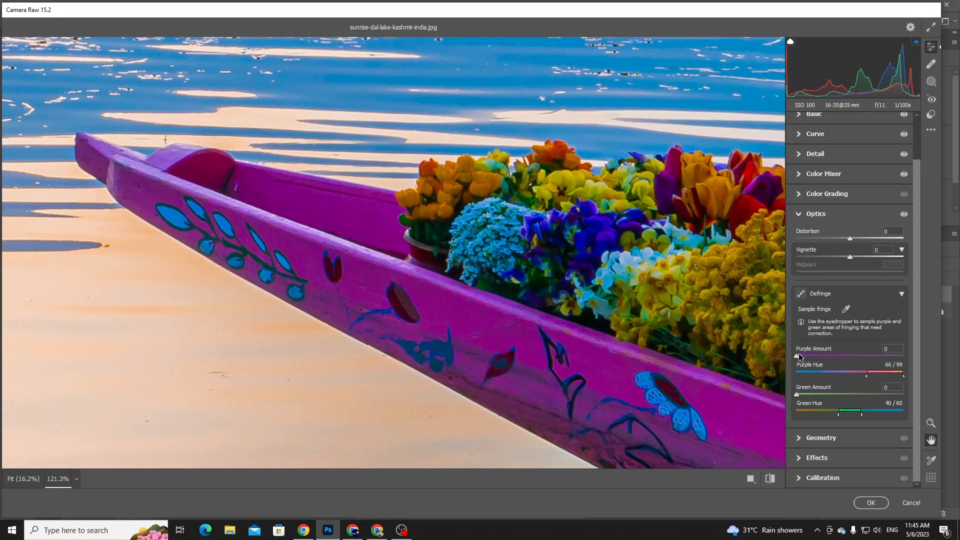
drag(797, 356, 818, 355)
Choose the fringe sampling eyedropper and inspect the flowers on the boat up close.
click(846, 309)
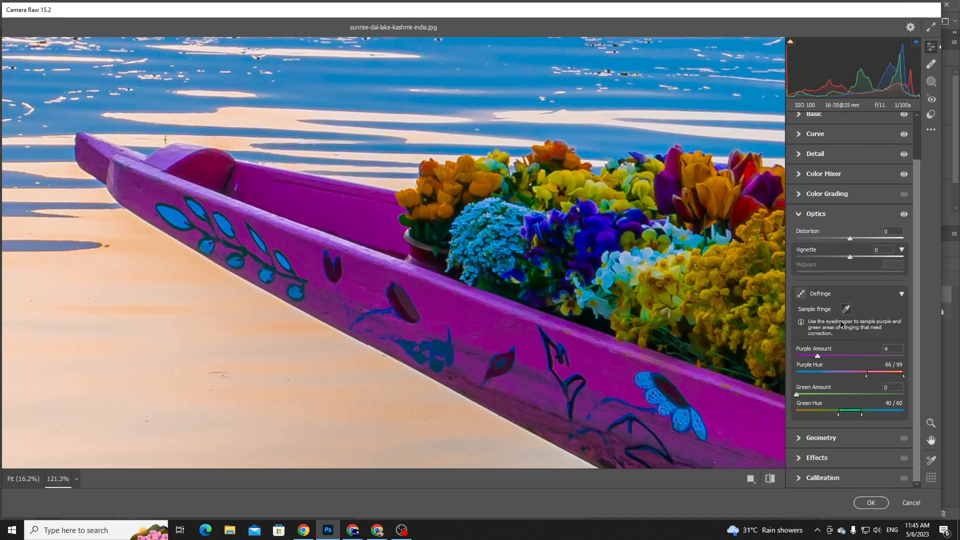
click(611, 360)
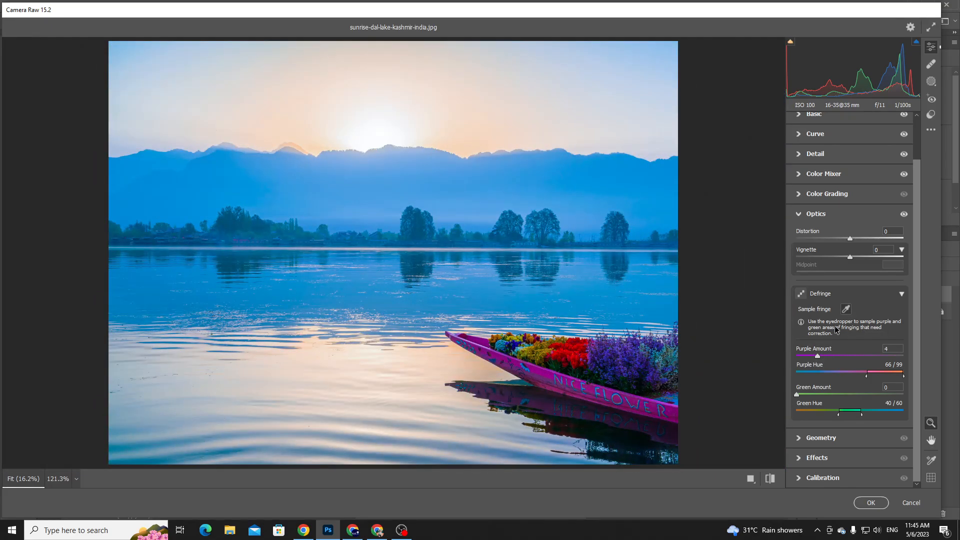
click(615, 395)
click(595, 389)
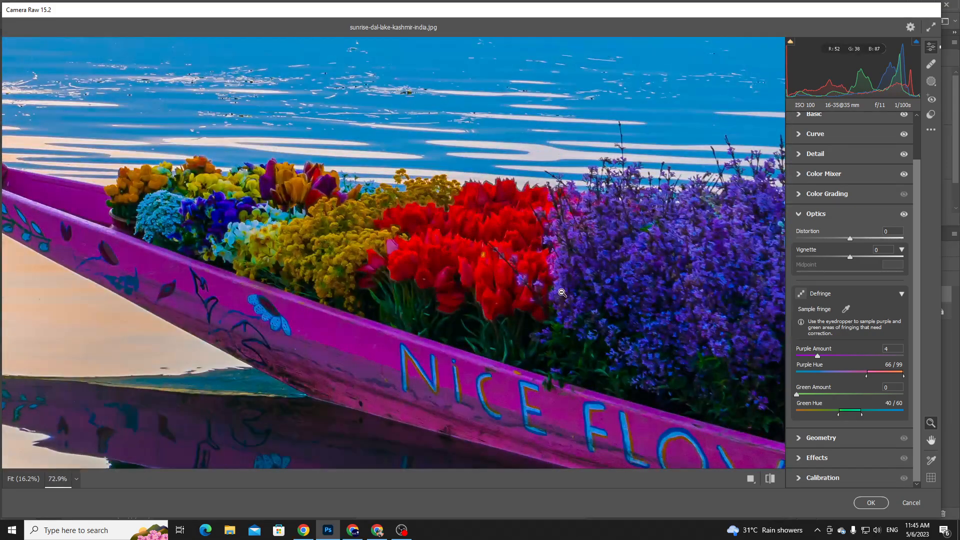
Collapse the Defringe options and set the Optics distortion to -80.
click(902, 294)
drag(850, 285, 806, 288)
Switch to the Google Meet call, mute the microphone and return to Photoshop.
click(353, 529)
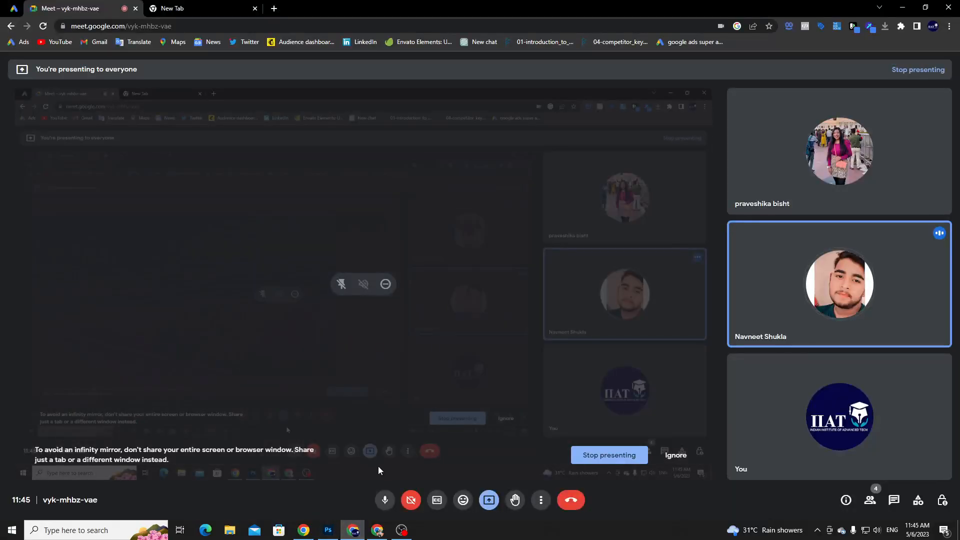
click(389, 499)
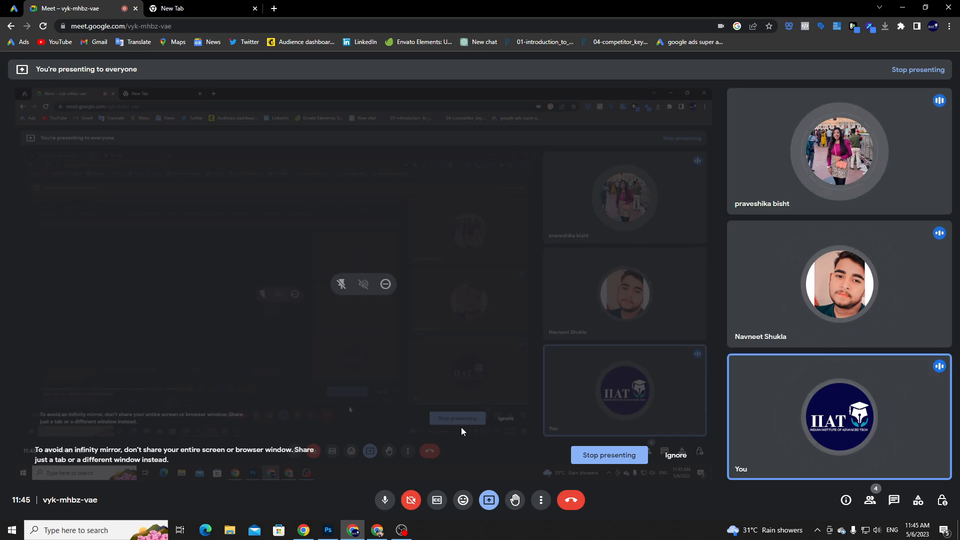
click(390, 499)
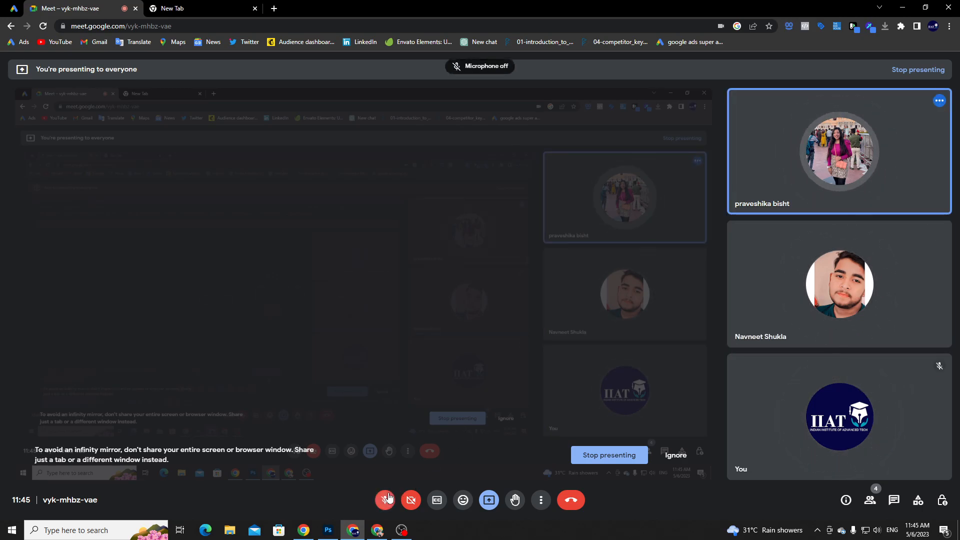
click(328, 530)
Try the distortion at -100 on the whole photo and ease it back to -36.
scroll(670, 305, down, 6)
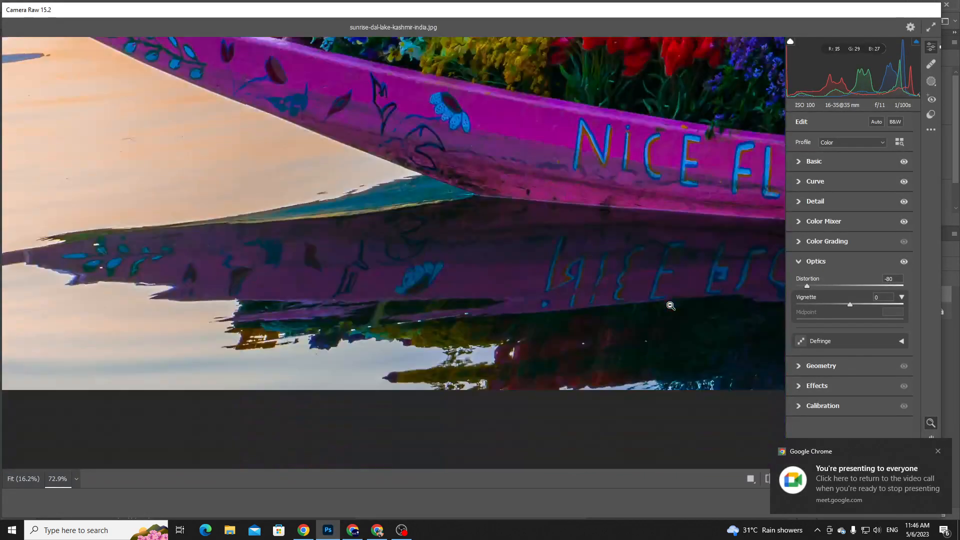
key(ctrl+minus)
key(ctrl+minus)
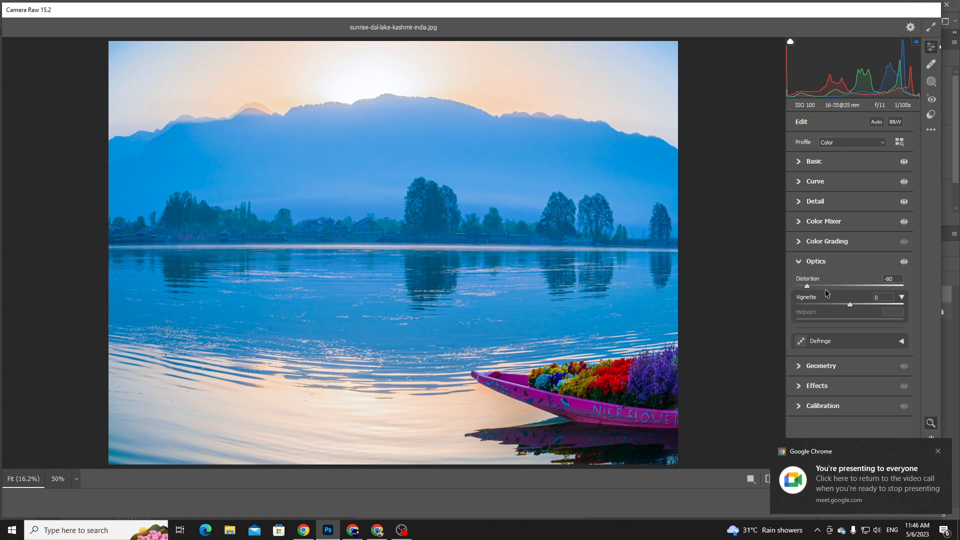
drag(807, 287, 676, 329)
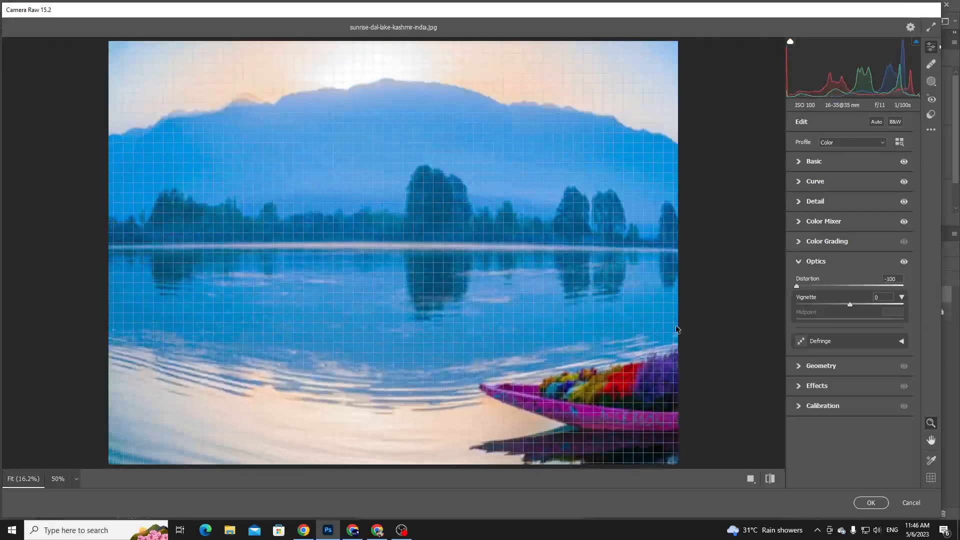
drag(604, 333, 832, 294)
Switch to the Google Meet call, unmute the microphone and return to Photoshop.
click(347, 534)
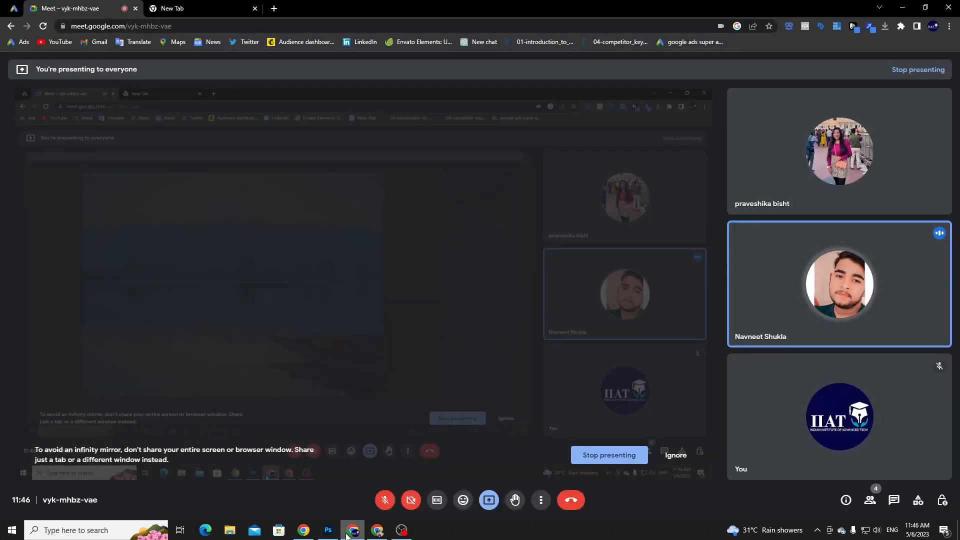
mouse_move(328, 536)
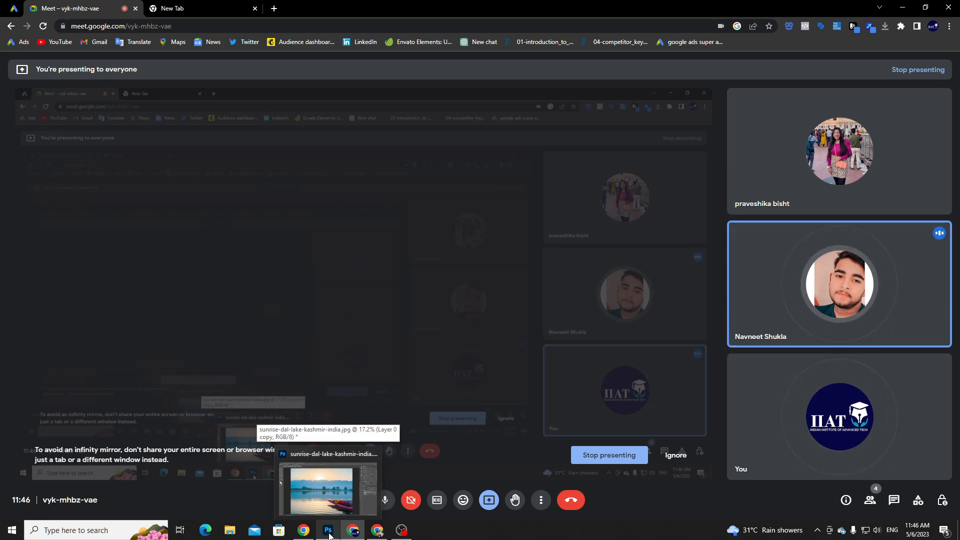
click(328, 535)
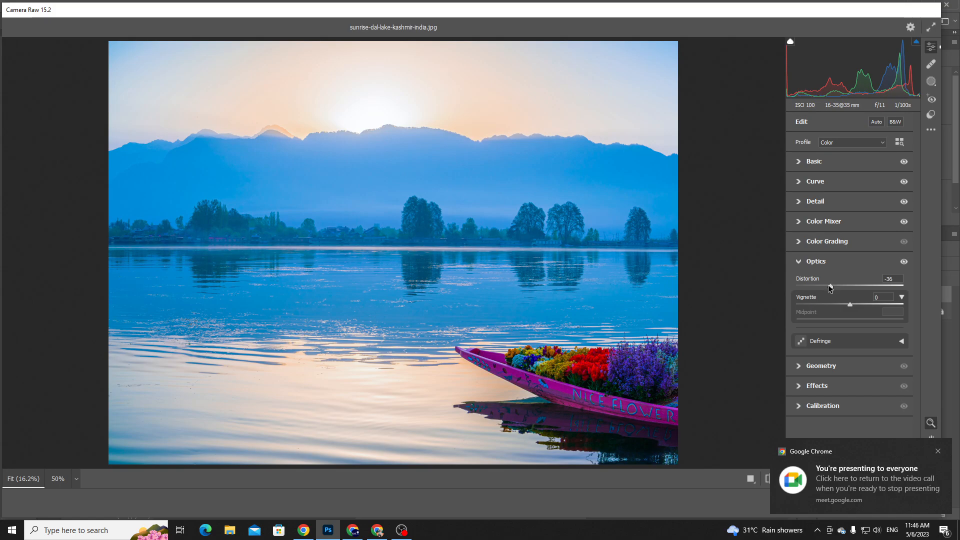
Set the Optics distortion to -100.
drag(830, 286, 733, 295)
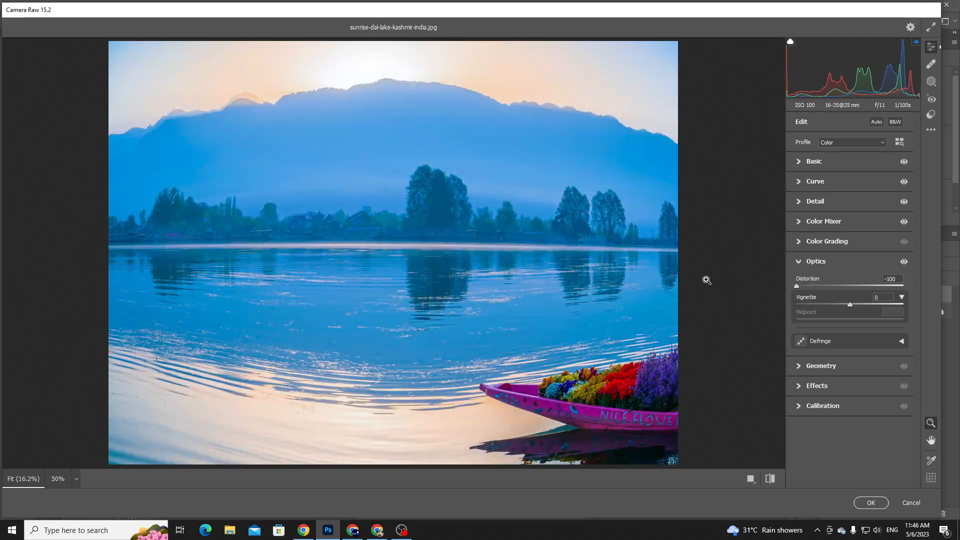
Try the Optics distortion at -21, -97 and -17, and reset it to 0.
drag(810, 278, 822, 295)
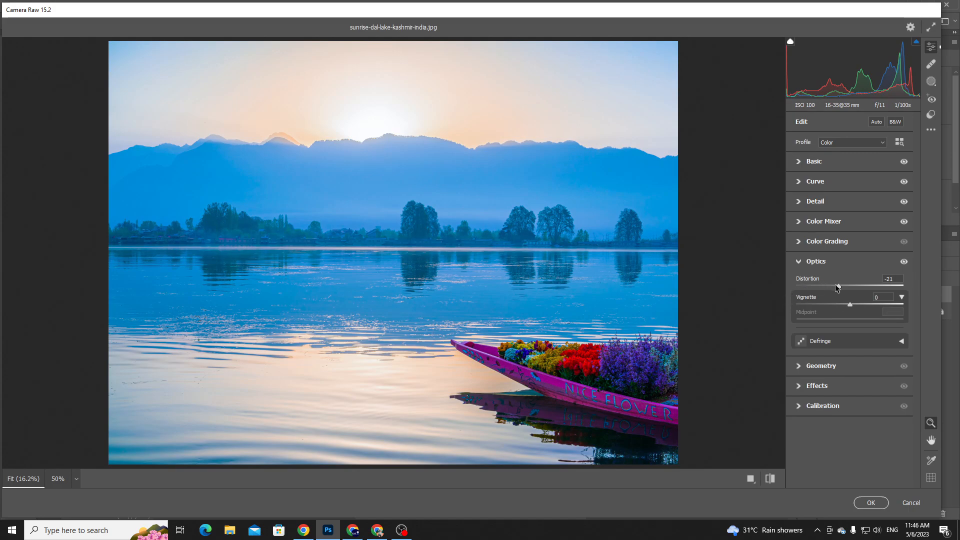
drag(840, 289, 798, 303)
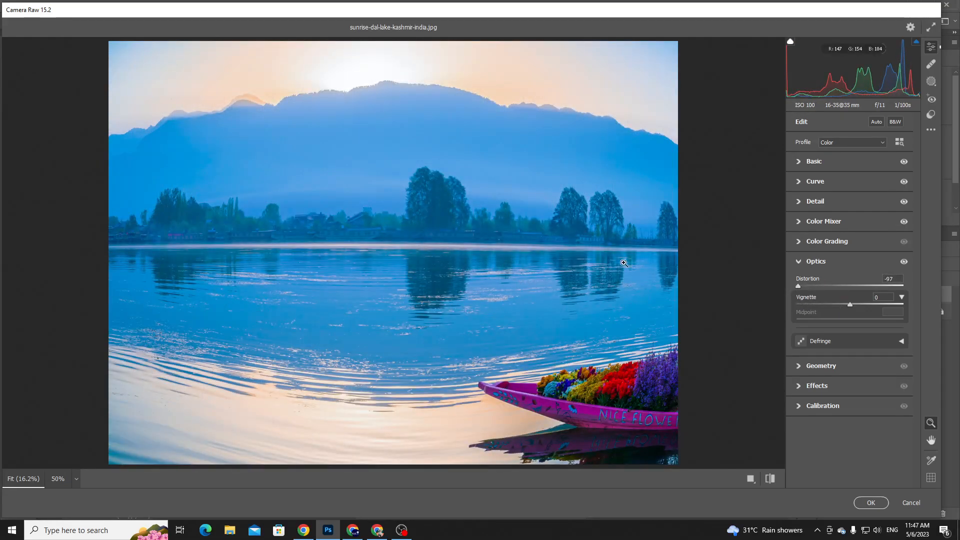
drag(798, 286, 841, 299)
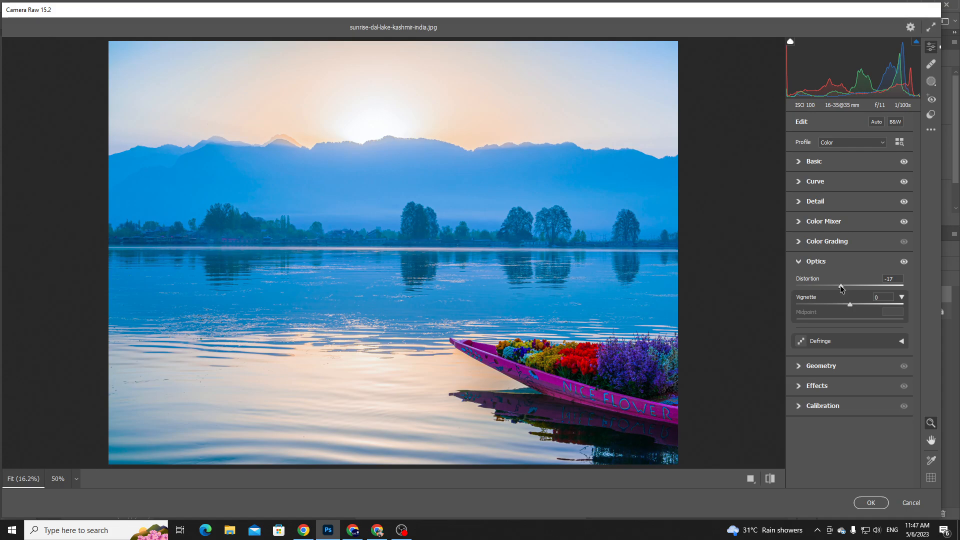
drag(841, 289, 850, 318)
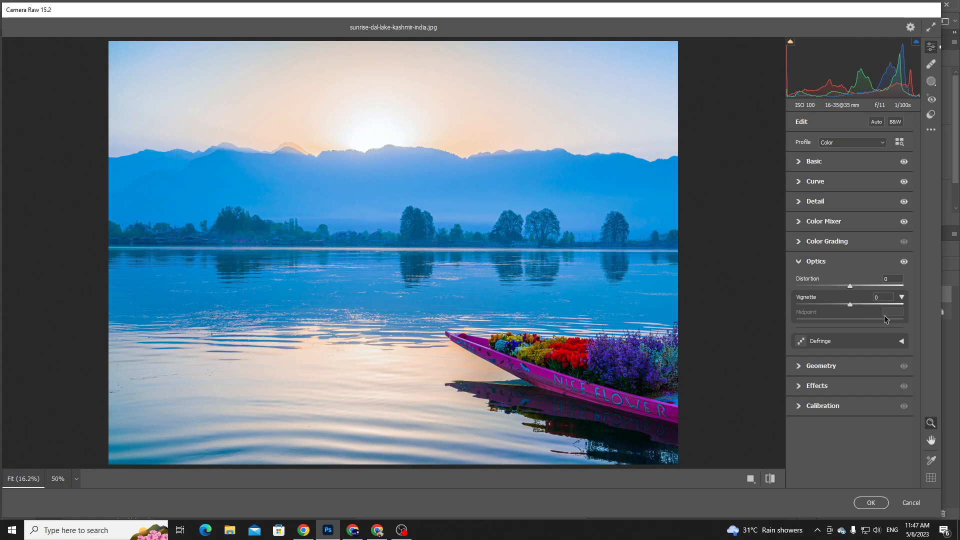
Try the Optics vignette at -100 and -17 with midpoint 17, and reset the vignette to 0.
drag(849, 302, 769, 301)
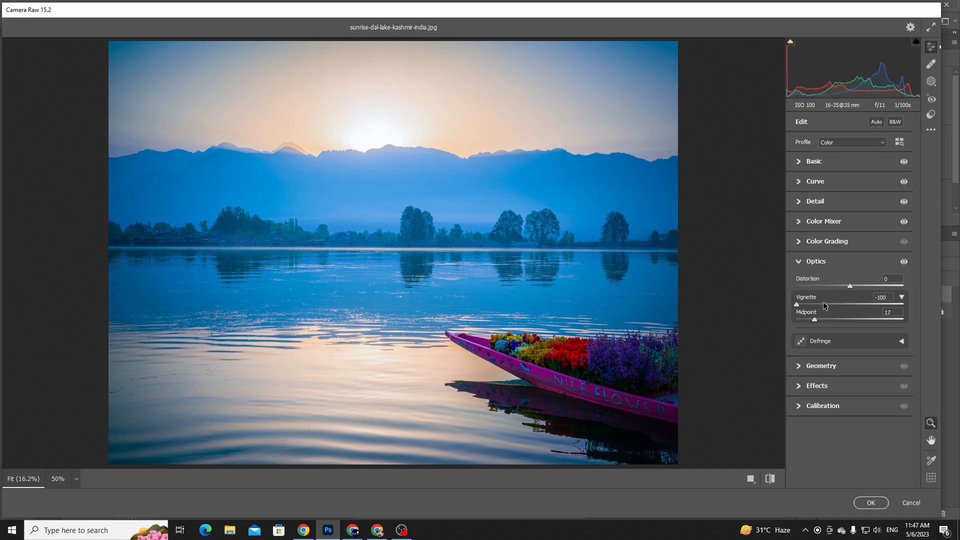
mouse_move(825, 305)
mouse_down()
mouse_move(875, 300)
mouse_move(842, 304)
mouse_up()
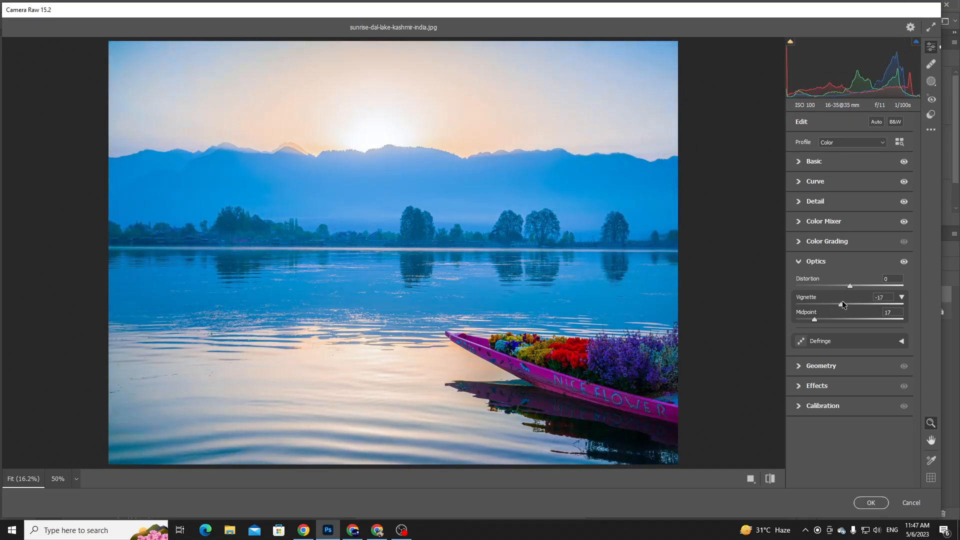
double_click(842, 303)
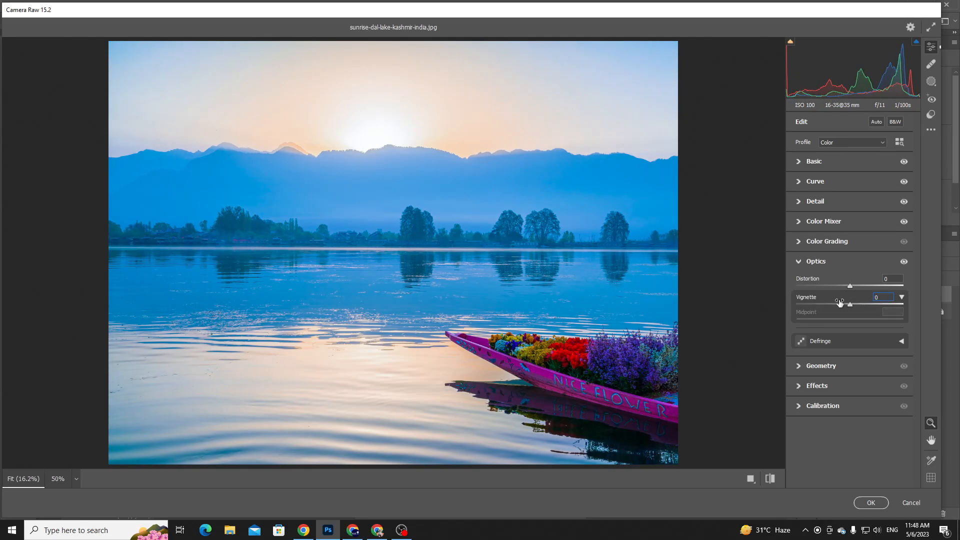
click(798, 261)
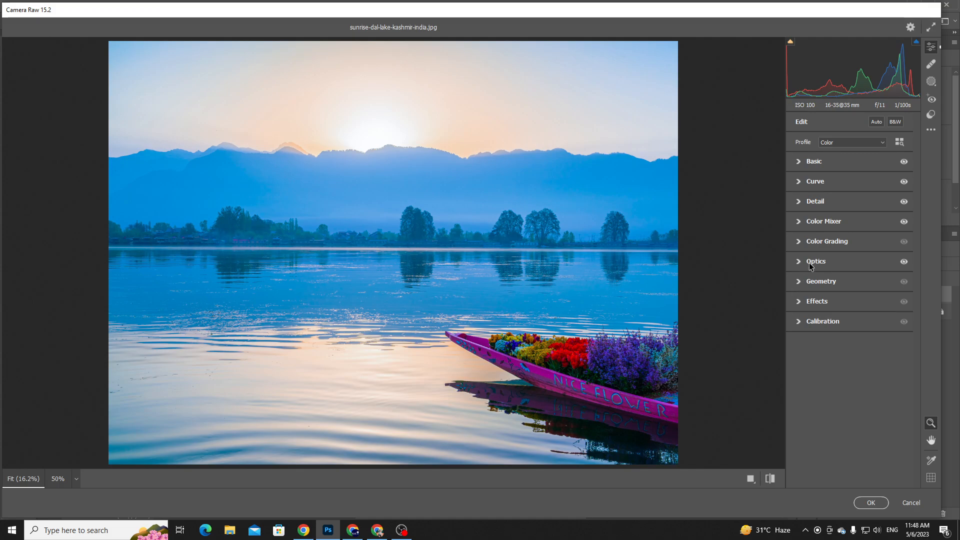
Set the Geometry manual transformations to vertical -100, horizontal +100, rotate -10.0 and aspect -100.
click(799, 283)
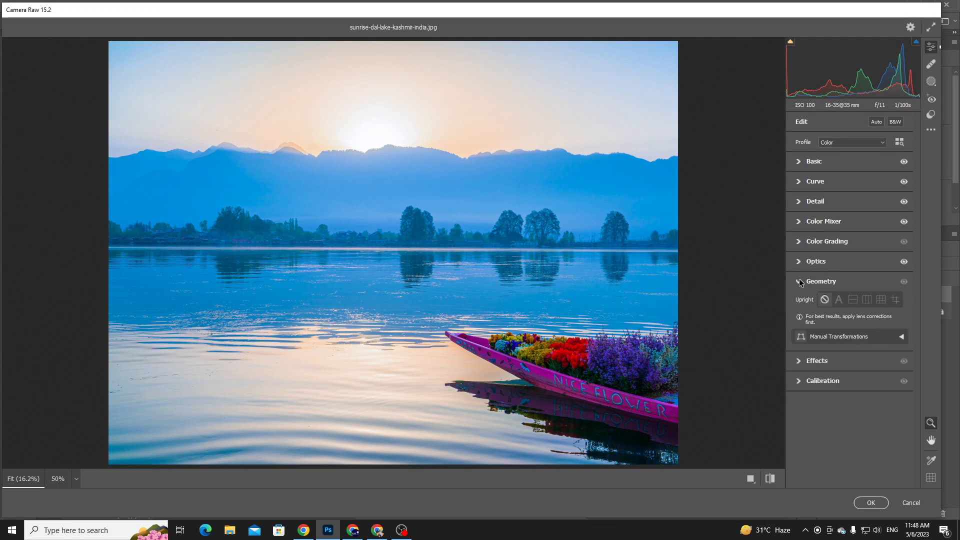
click(856, 336)
drag(850, 363, 761, 388)
drag(850, 378, 912, 379)
drag(851, 400, 761, 403)
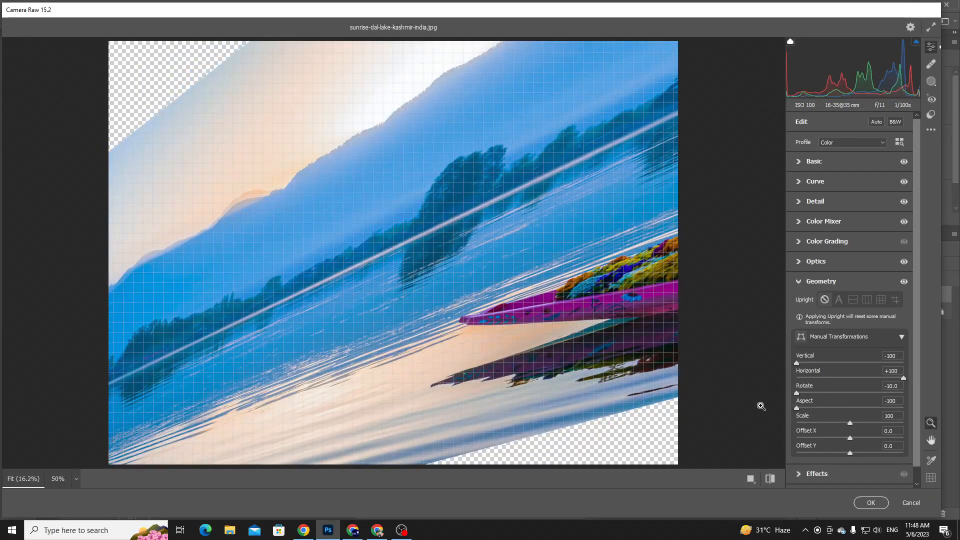
Set the Geometry scale to 150, offset X to -100.0 and offset Y to -37.4.
drag(807, 423, 913, 429)
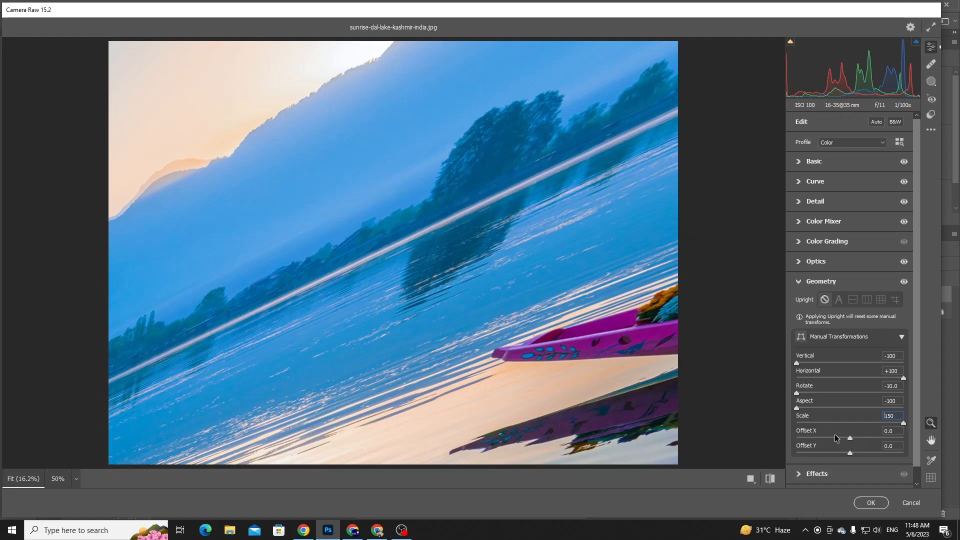
drag(835, 438, 798, 436)
scroll(846, 418, down, 1)
drag(797, 346, 942, 362)
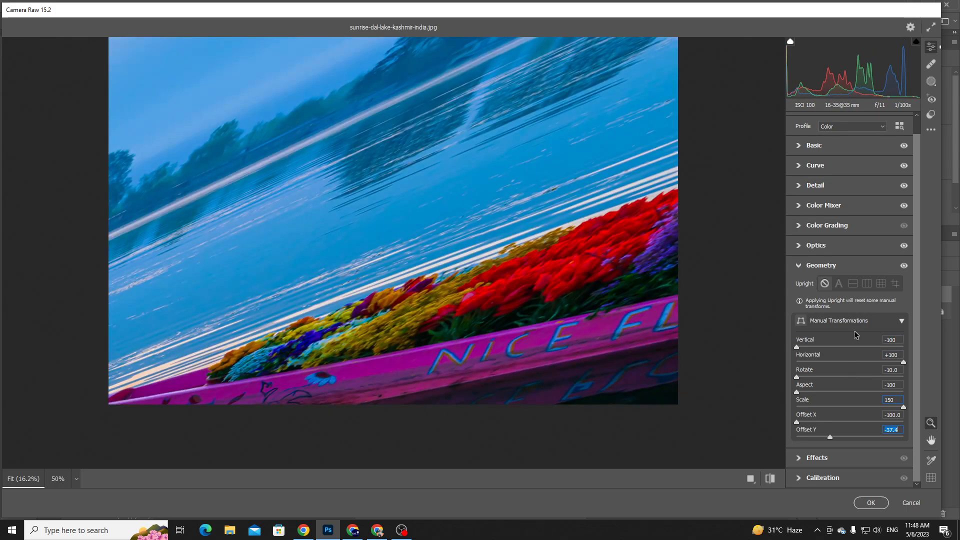
click(766, 330)
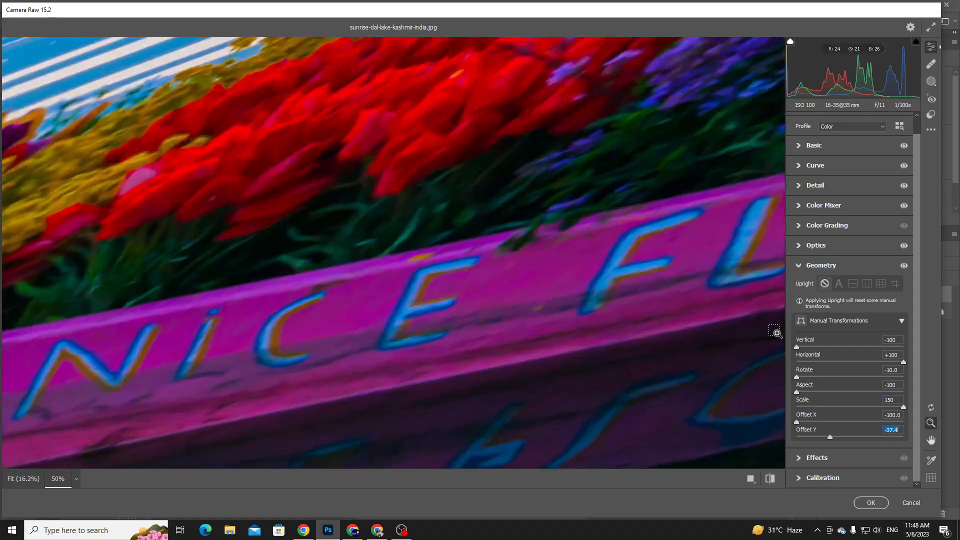
click(673, 305)
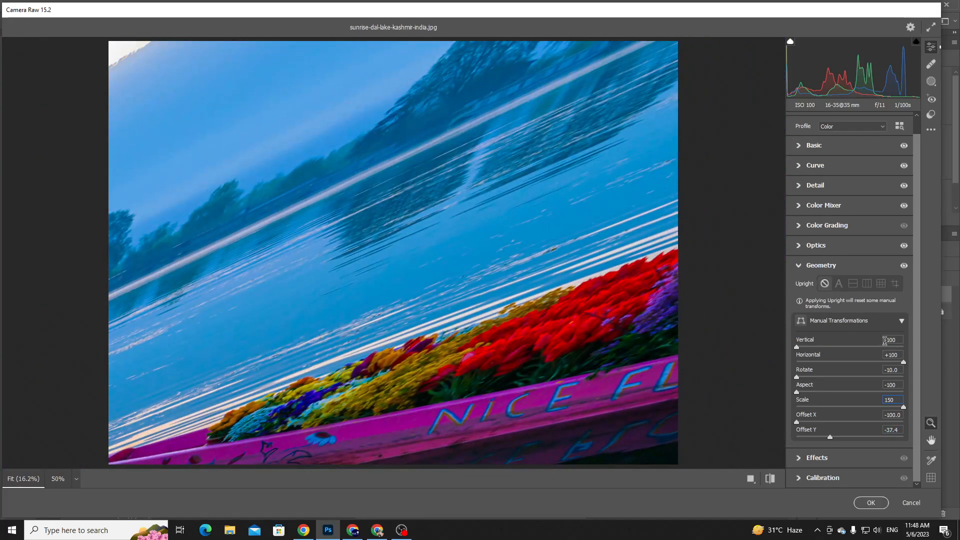
Reset the vertical, horizontal, rotate and aspect transformations to 0.
click(901, 340)
text(0)
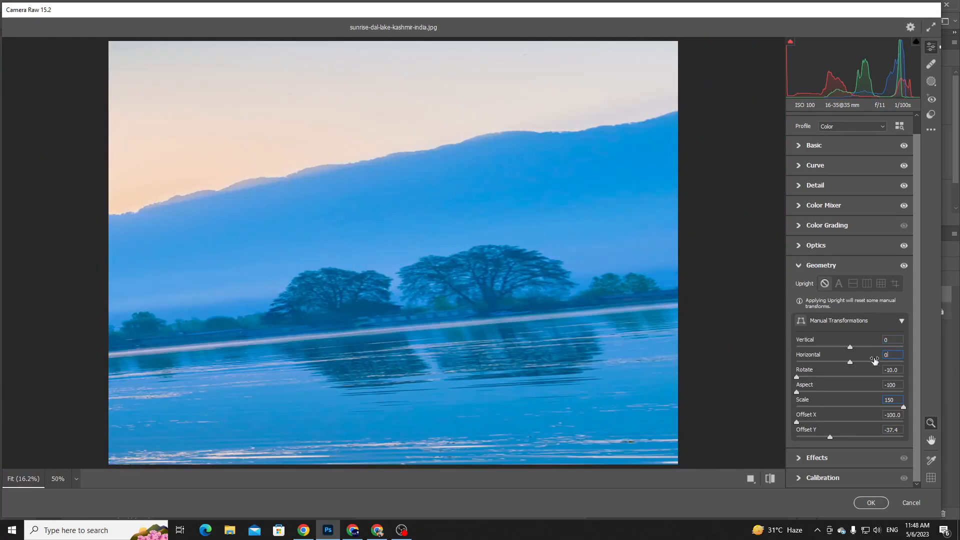
click(895, 370)
text(0)
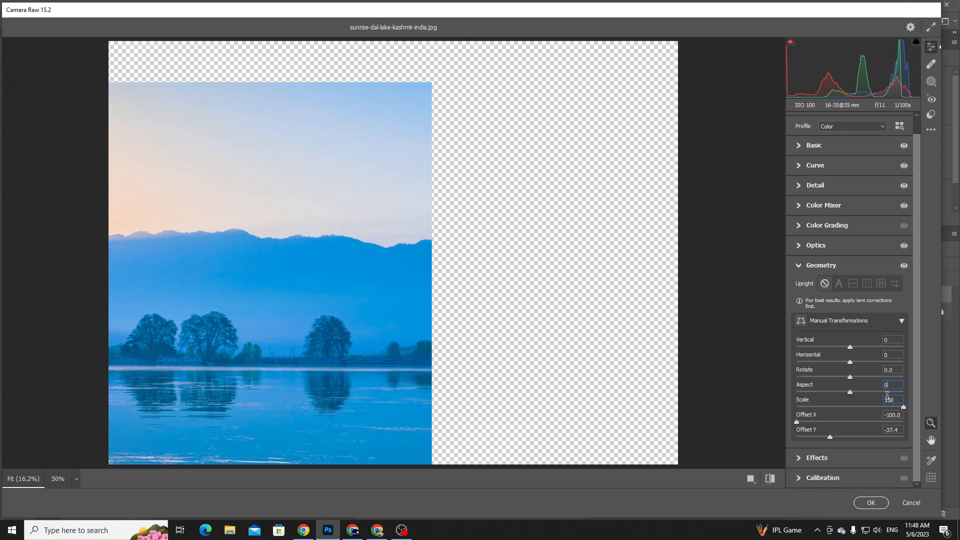
Restore the Geometry scale to 100 and both offsets to 0.
click(888, 400)
text(0)
click(895, 416)
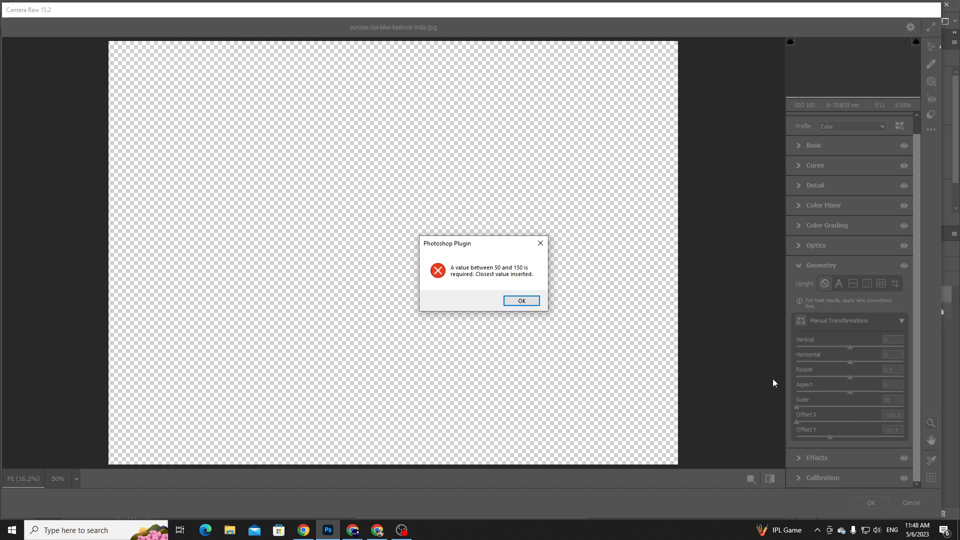
click(530, 303)
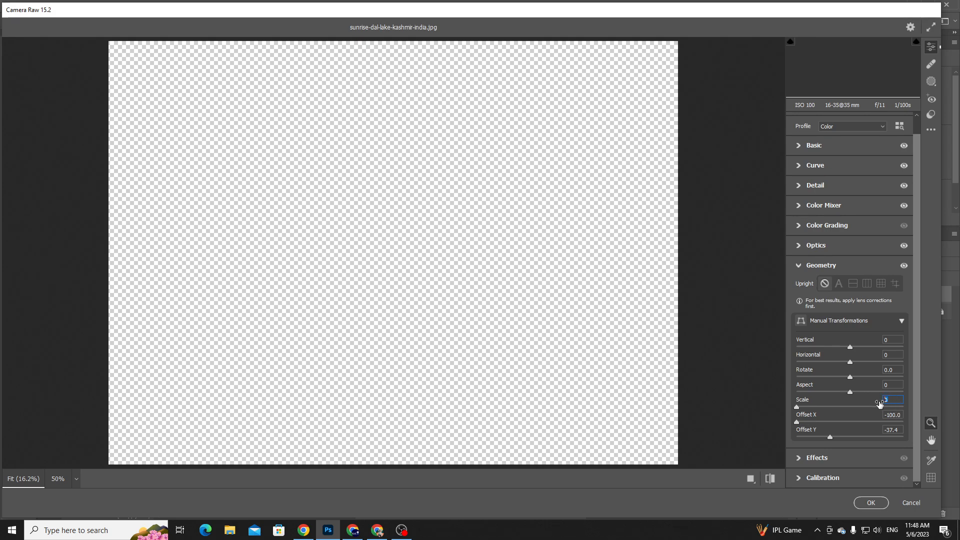
text(100)
key(Return)
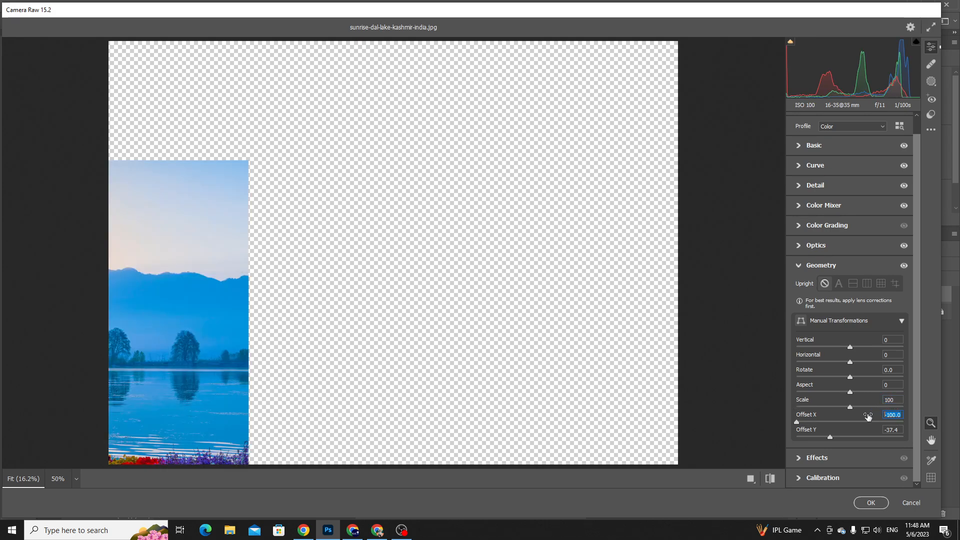
text(00)
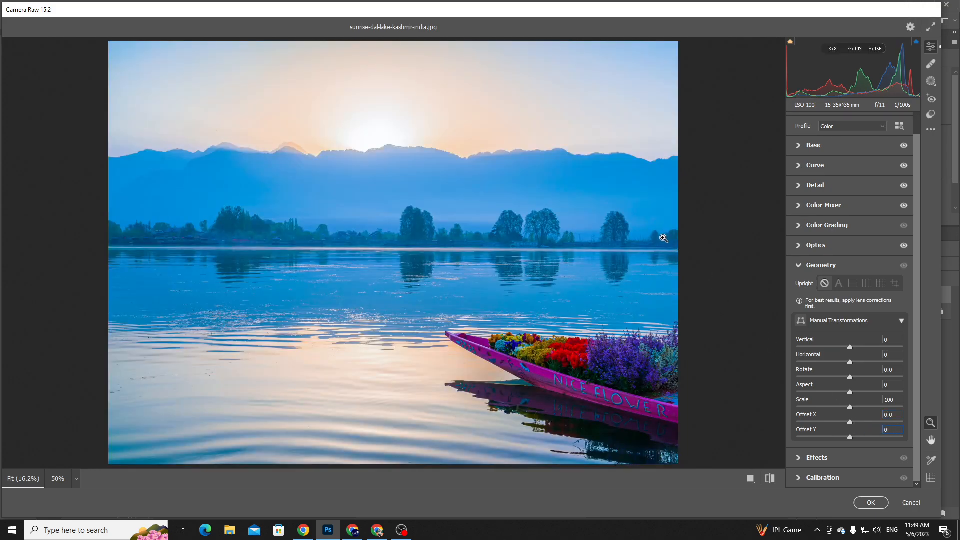
click(797, 266)
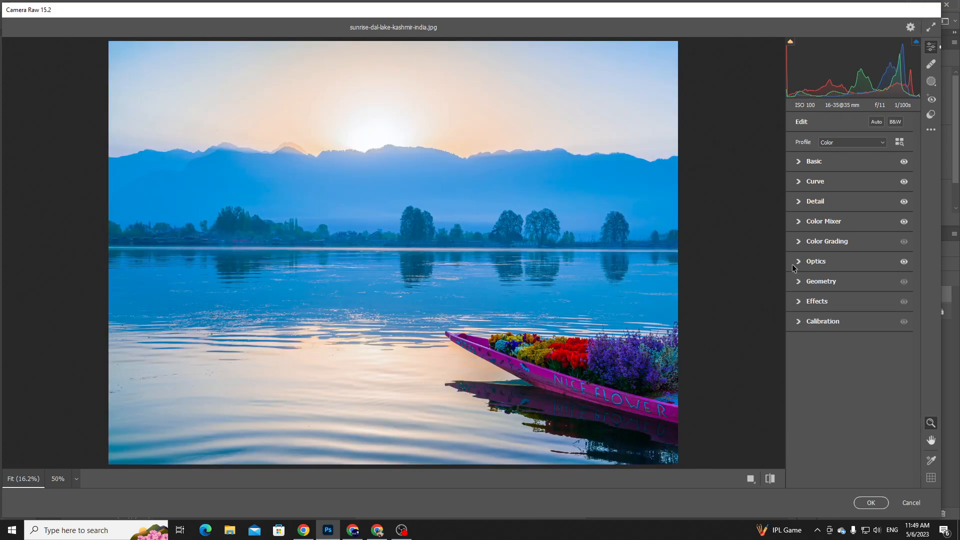
Set the Effects grain to 98.
click(800, 302)
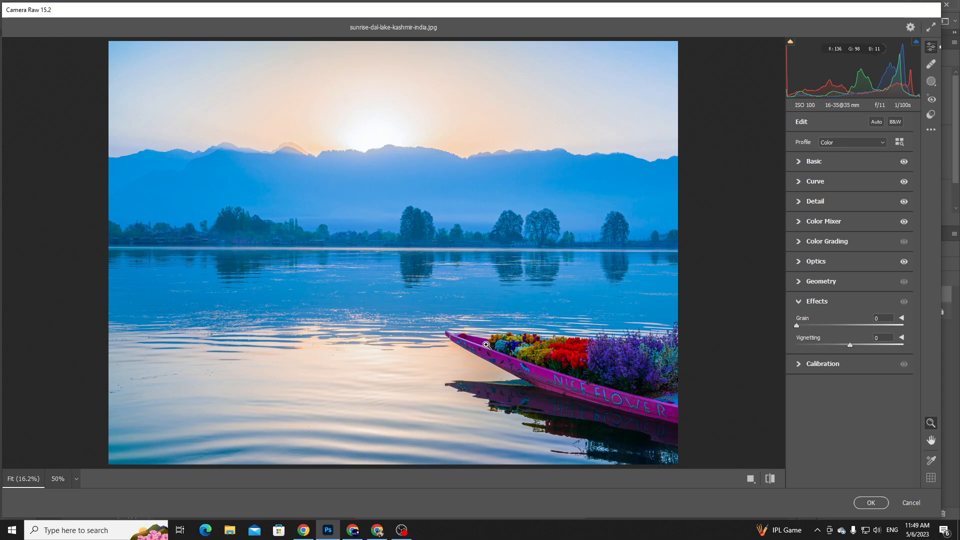
scroll(487, 345, up, 9)
scroll(454, 288, up, 3)
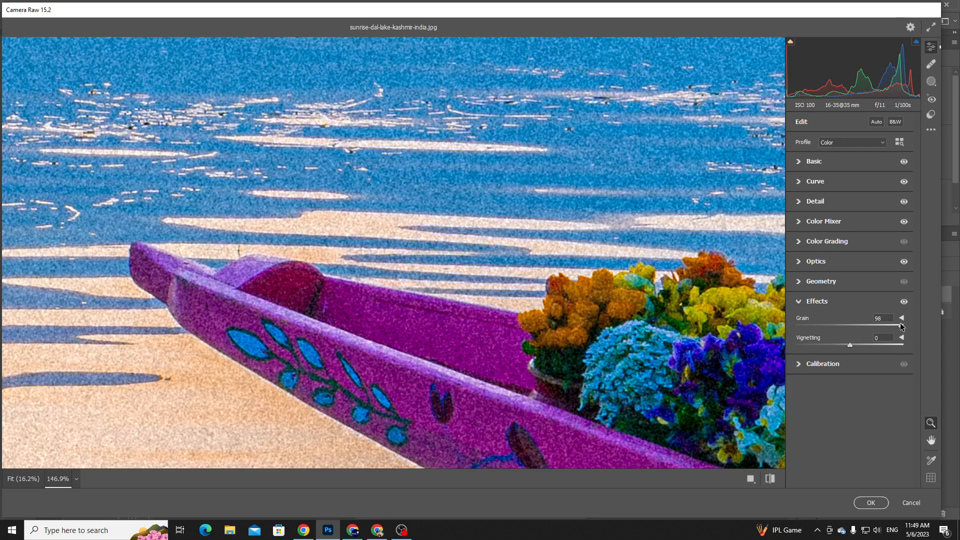
Examine the grain on the water, boat and flowers at several magnifications.
key(ctrl+minus)
key(ctrl+minus)
key(ctrl+minus)
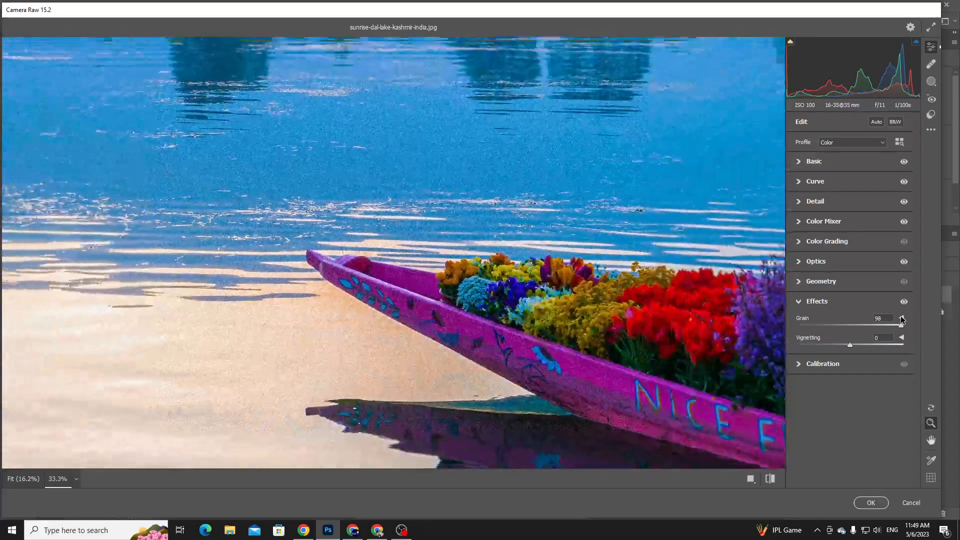
key(ctrl+plus)
key(ctrl+plus)
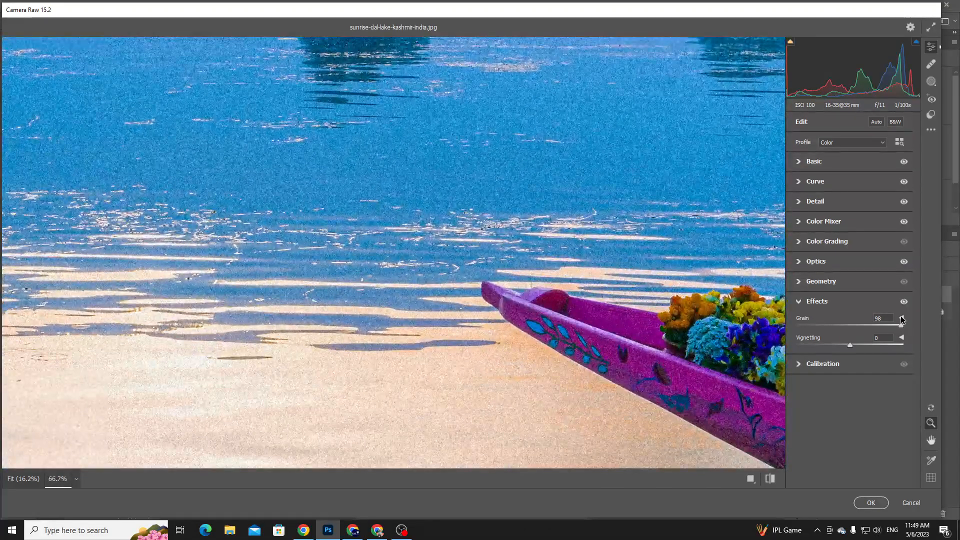
click(931, 440)
drag(400, 289, 113, 216)
key(z)
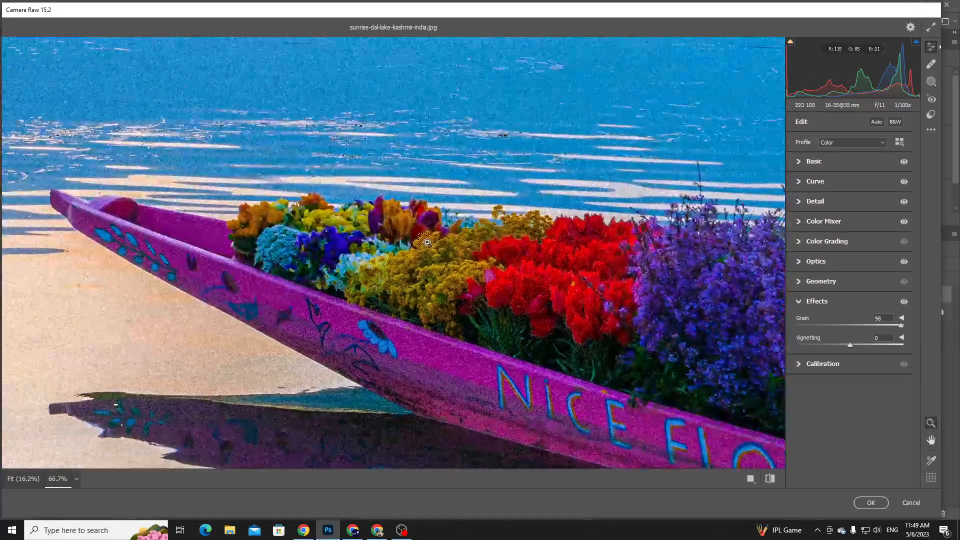
click(427, 243)
click(427, 242)
key(ctrl+minus)
key(ctrl+minus)
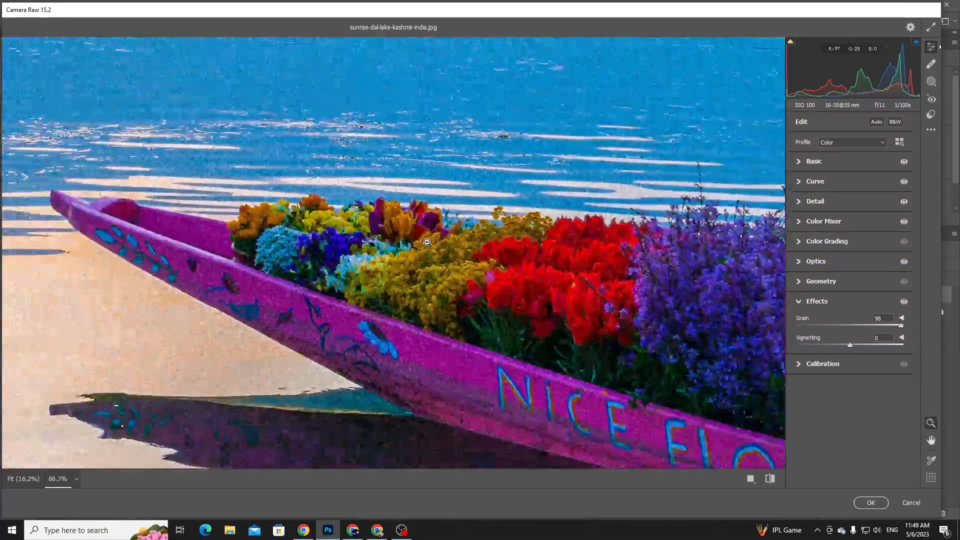
Set the grain to 100, compare it with 25 on the boat's lettering and return it to 100.
drag(902, 326, 907, 326)
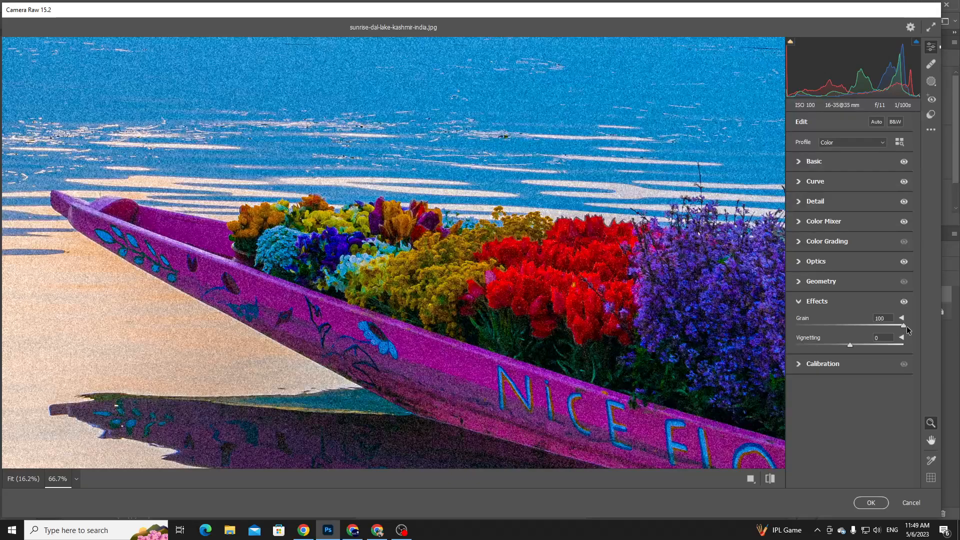
key(ctrl+minus)
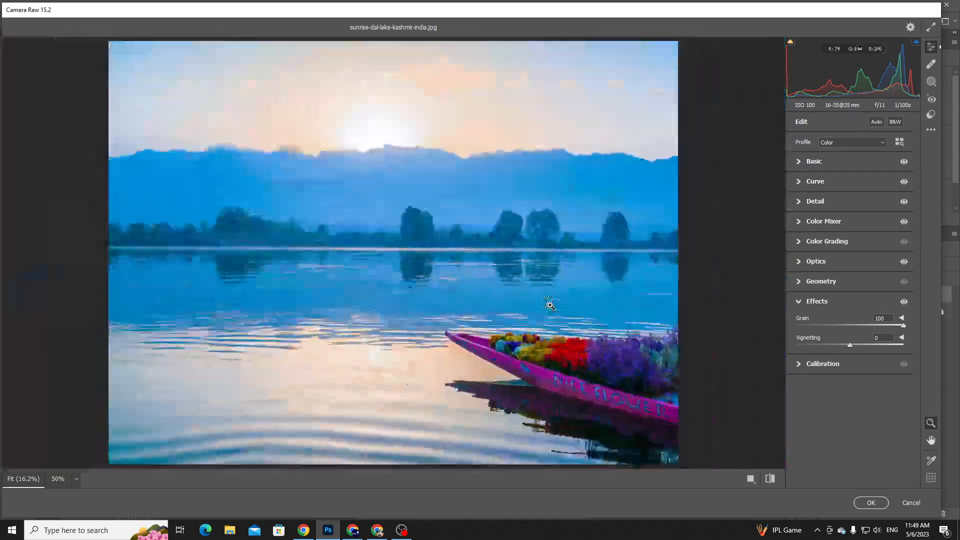
drag(505, 389, 679, 430)
drag(309, 211, 465, 275)
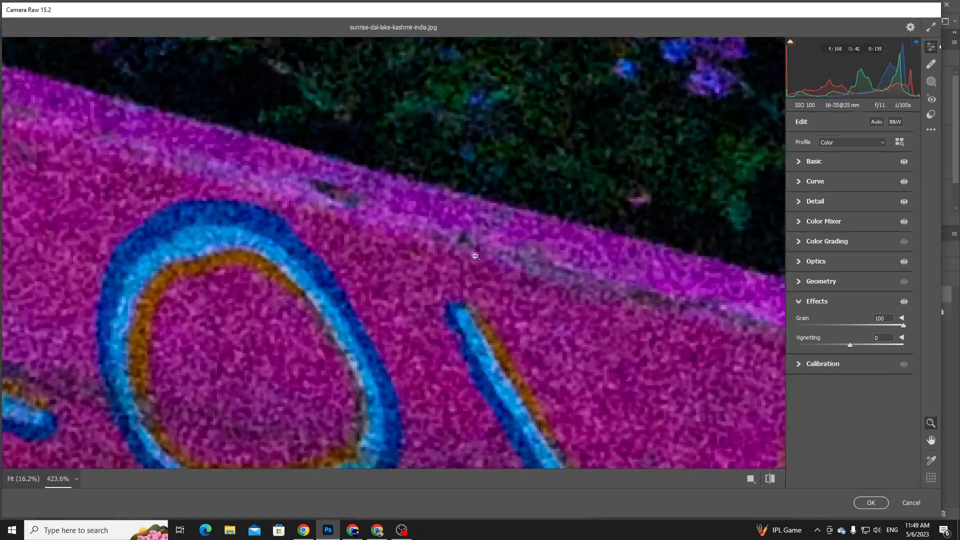
double_click(850, 323)
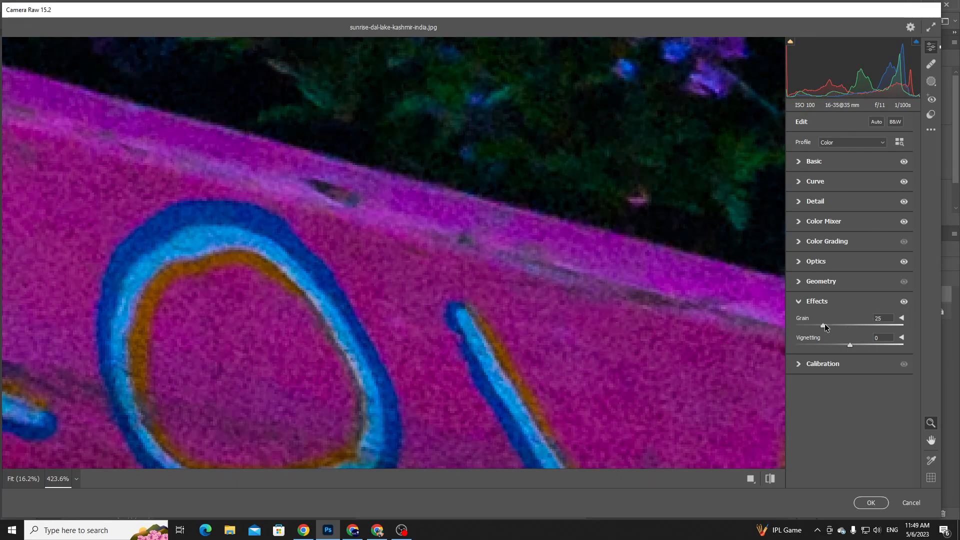
drag(827, 325, 934, 332)
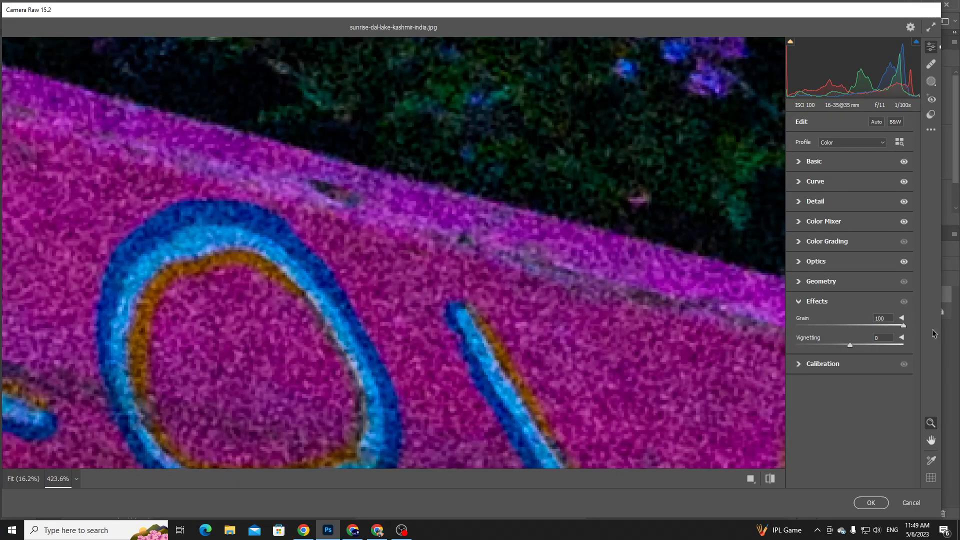
Examine the full-strength grain across the lake, the boat and its flowers.
key(ctrl+0)
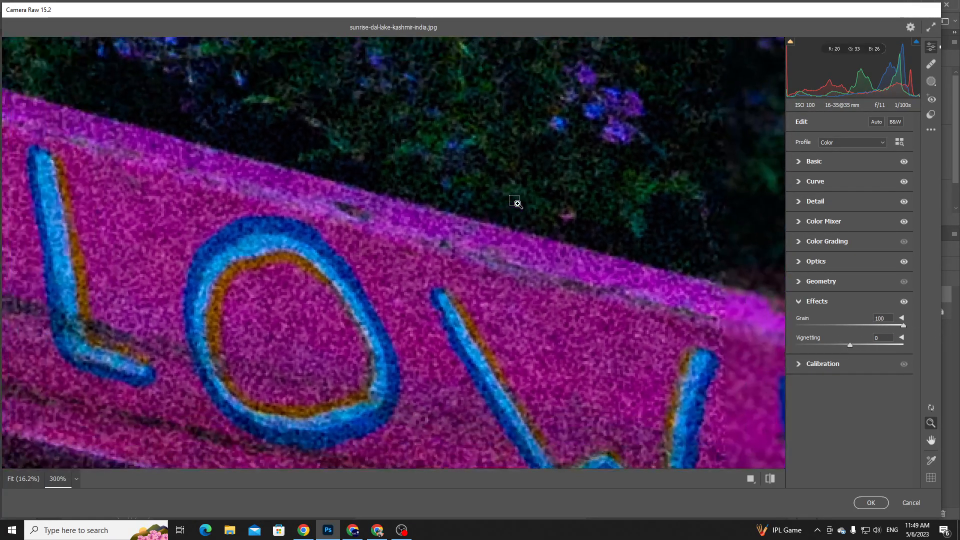
key(ctrl+plus)
key(ctrl+plus)
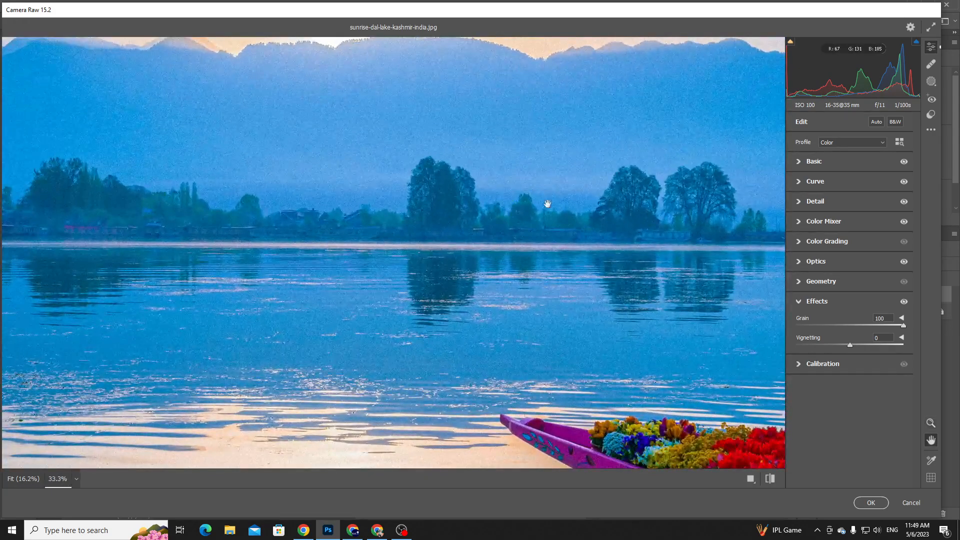
drag(630, 345, 361, 173)
key(ctrl+plus)
key(ctrl+plus)
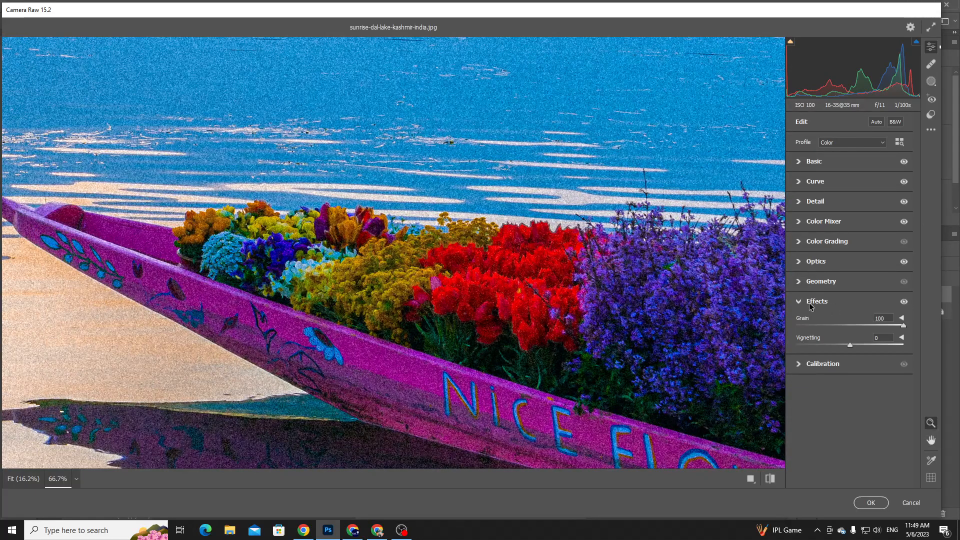
Reveal the grain sub-options and try a grain size of 72, checking it on the boat and flowers.
click(902, 318)
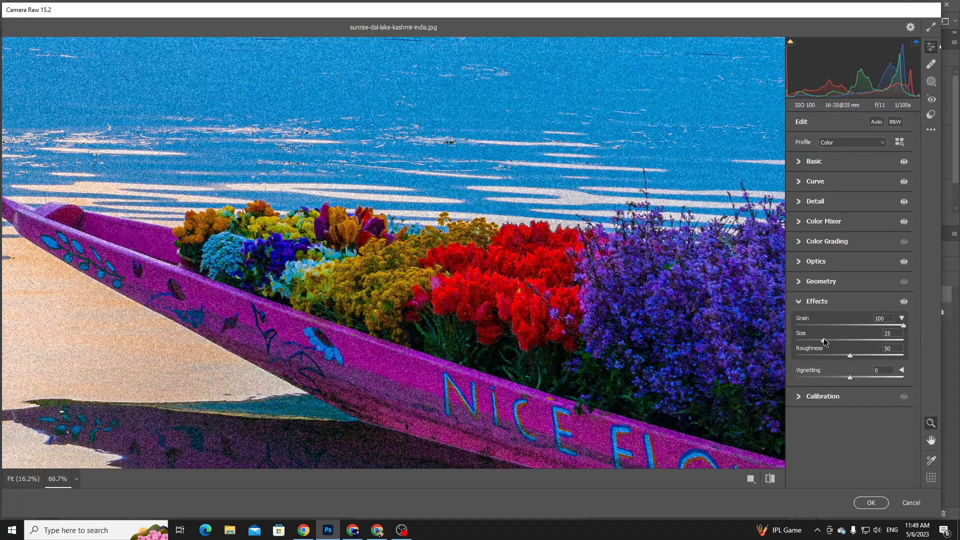
drag(833, 339, 876, 342)
scroll(752, 221, down, 3)
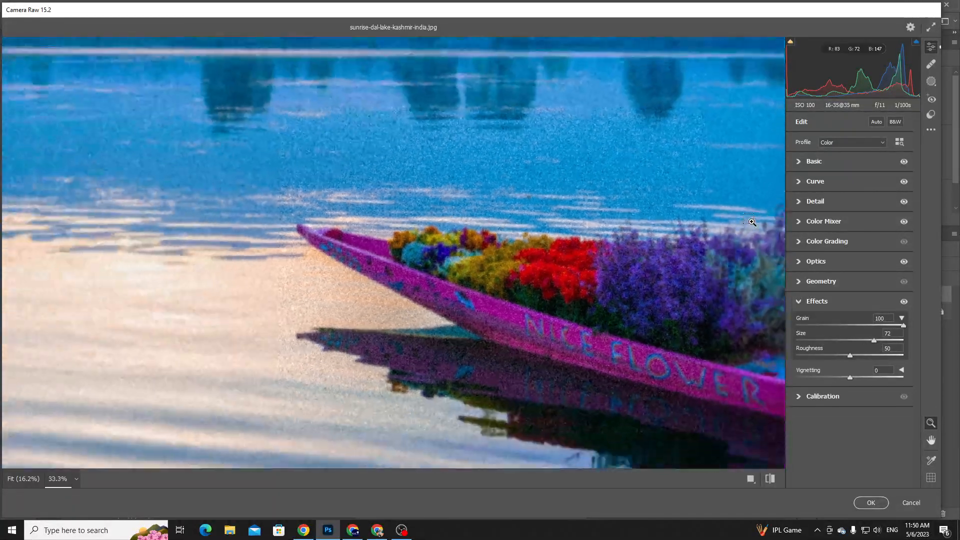
scroll(751, 221, up, 4)
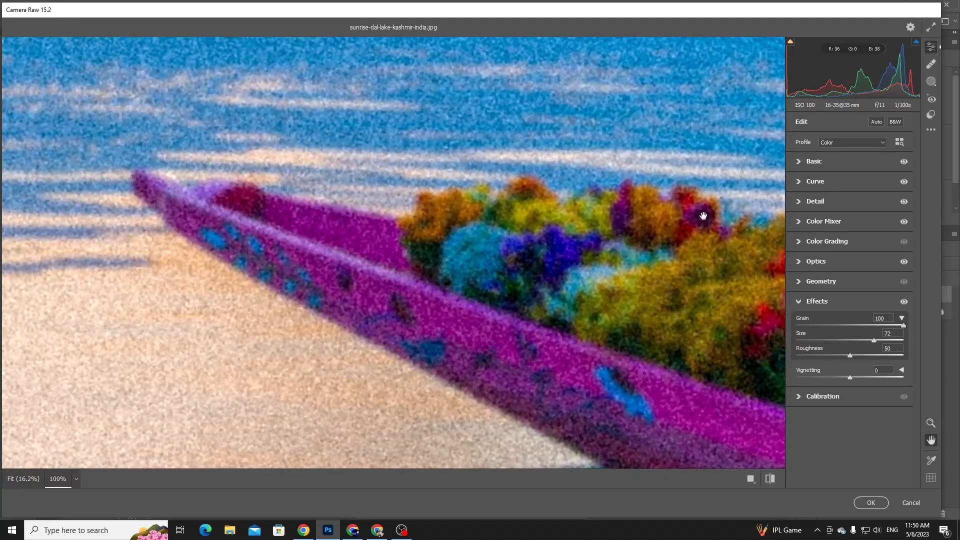
drag(696, 214, 500, 181)
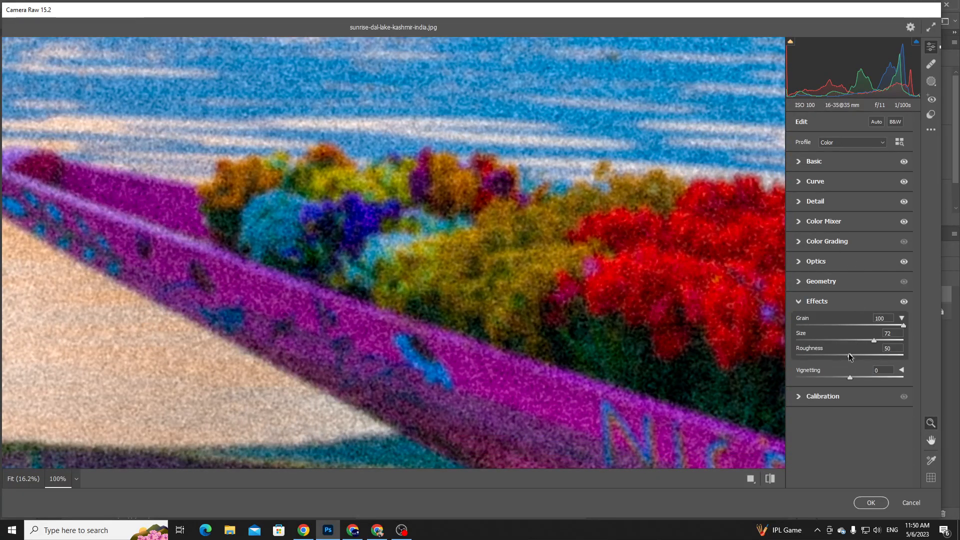
Try the grain roughness at 96 and at 1.
drag(850, 356, 900, 356)
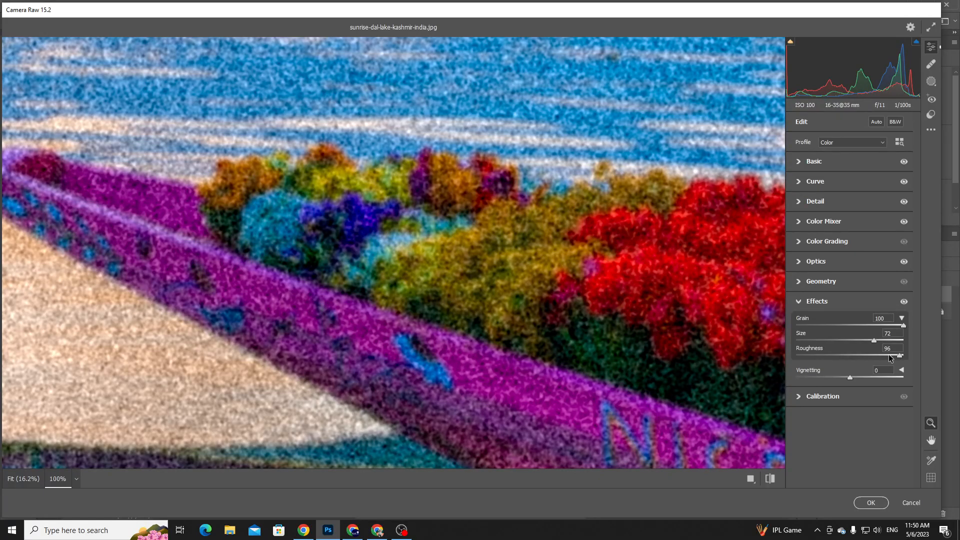
click(819, 355)
drag(818, 355, 798, 356)
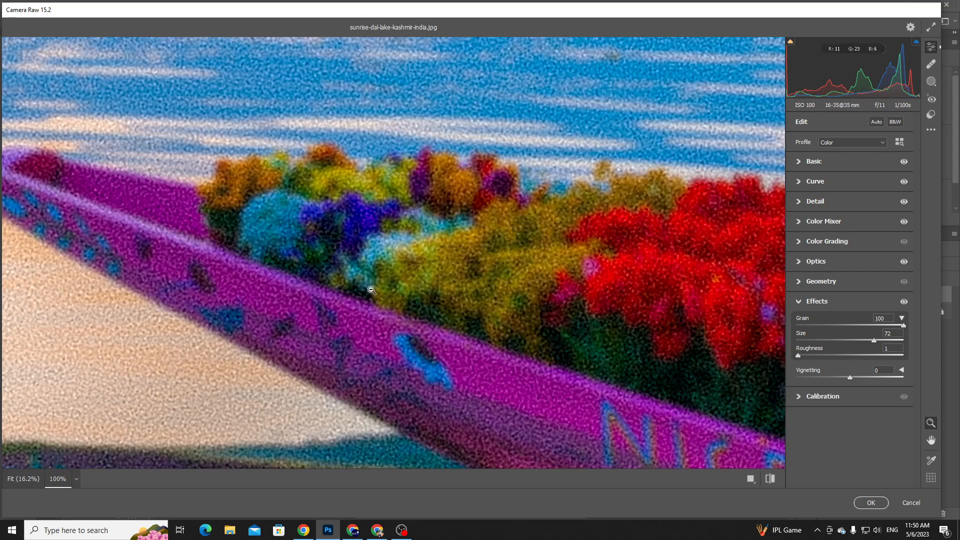
Examine the low-roughness, large-size grain on the boat, flowers and water at several magnifications.
drag(354, 185, 598, 115)
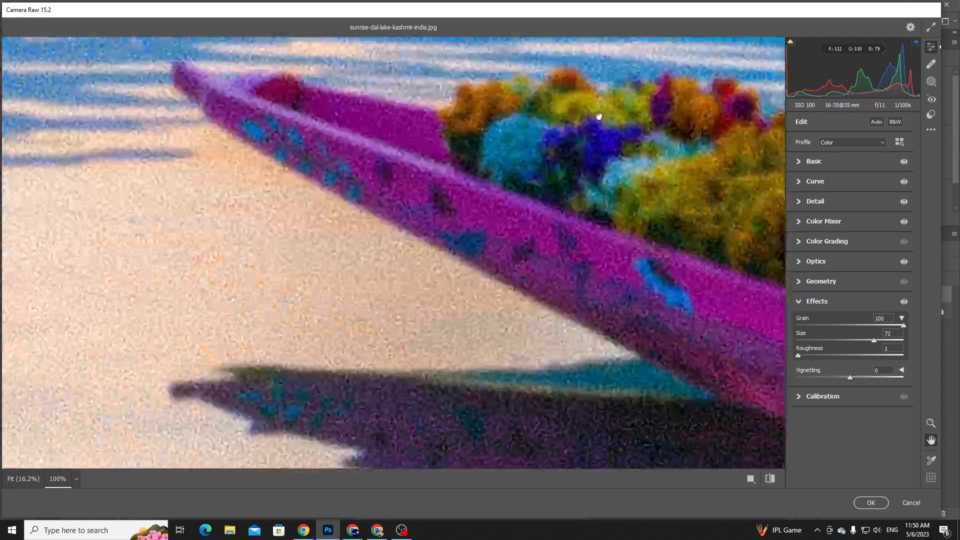
key(ctrl+minus)
key(ctrl+minus)
key(ctrl+minus)
key(ctrl+minus)
key(ctrl+minus)
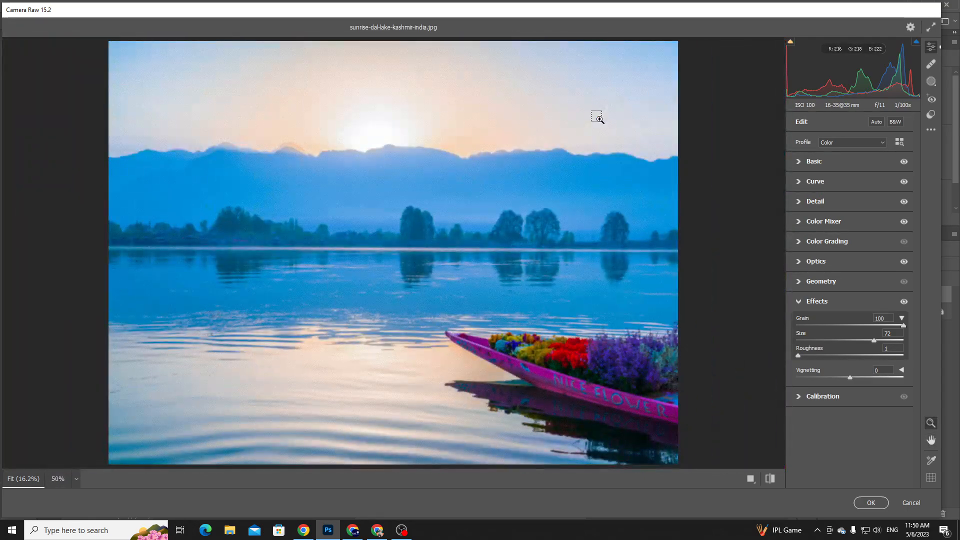
key(ctrl+plus)
drag(607, 120, 285, 32)
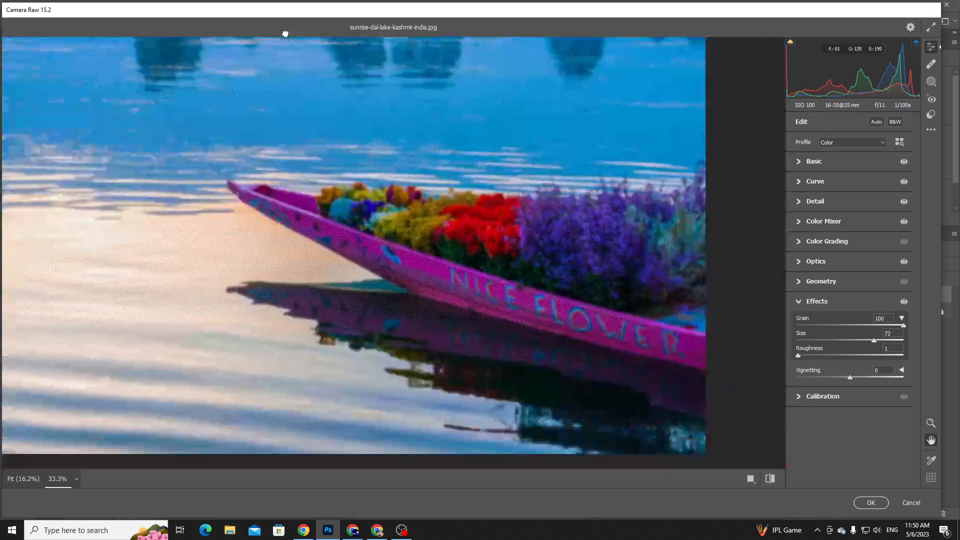
click(441, 135)
drag(428, 202, 643, 367)
click(380, 178)
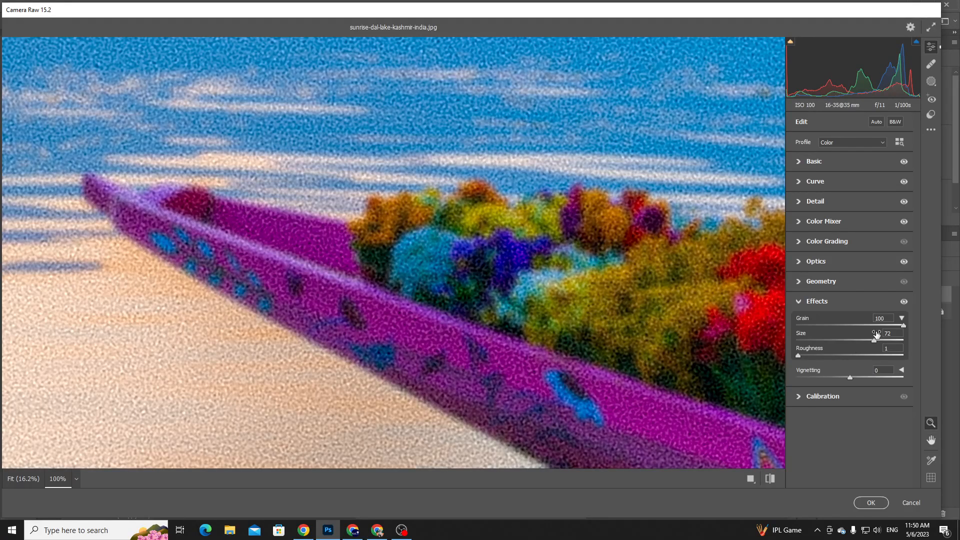
Set the Effects grain to 0.
double_click(881, 318)
text(0)
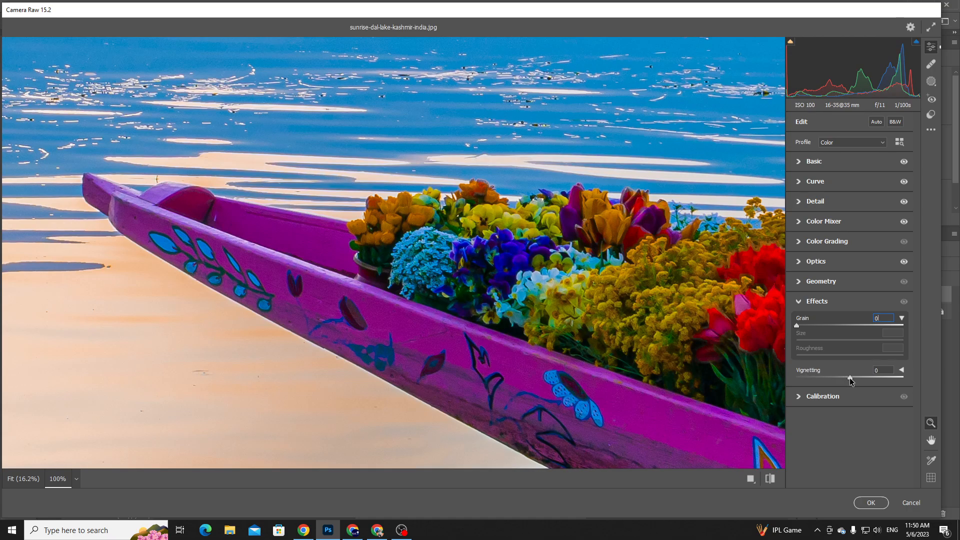
Compare the Effects vignetting at +12, -9, -100 and +100 on the whole photo, and reset it to 0.
drag(851, 381, 857, 381)
key(ctrl+minus)
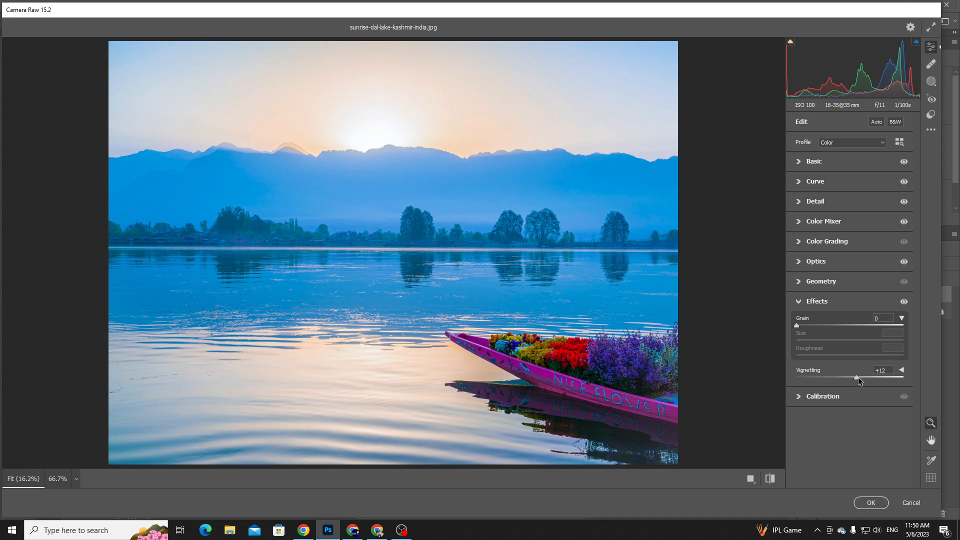
mouse_move(858, 378)
mouse_down()
mouse_move(929, 384)
mouse_move(778, 379)
mouse_move(915, 381)
mouse_move(783, 393)
mouse_move(817, 380)
mouse_move(914, 398)
mouse_move(848, 392)
mouse_up()
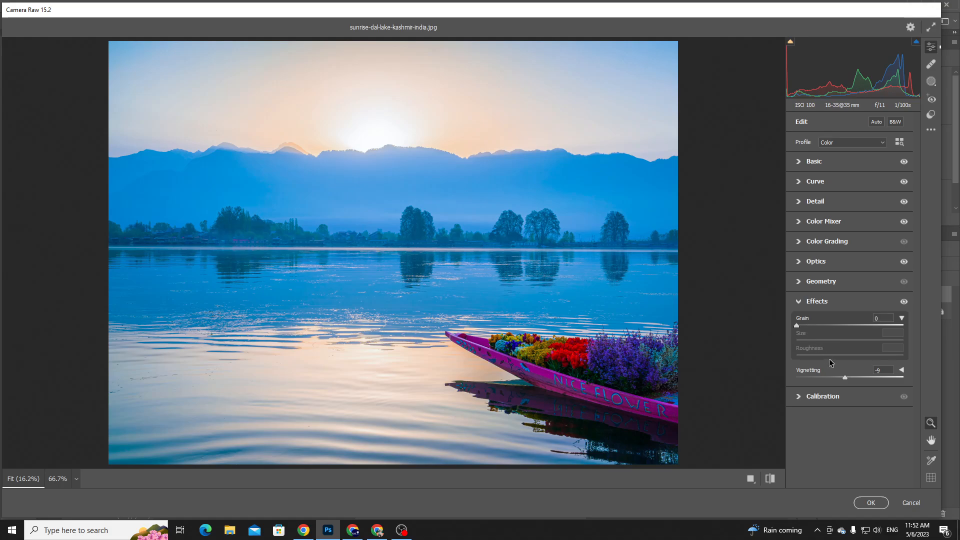
click(798, 377)
drag(799, 377, 776, 375)
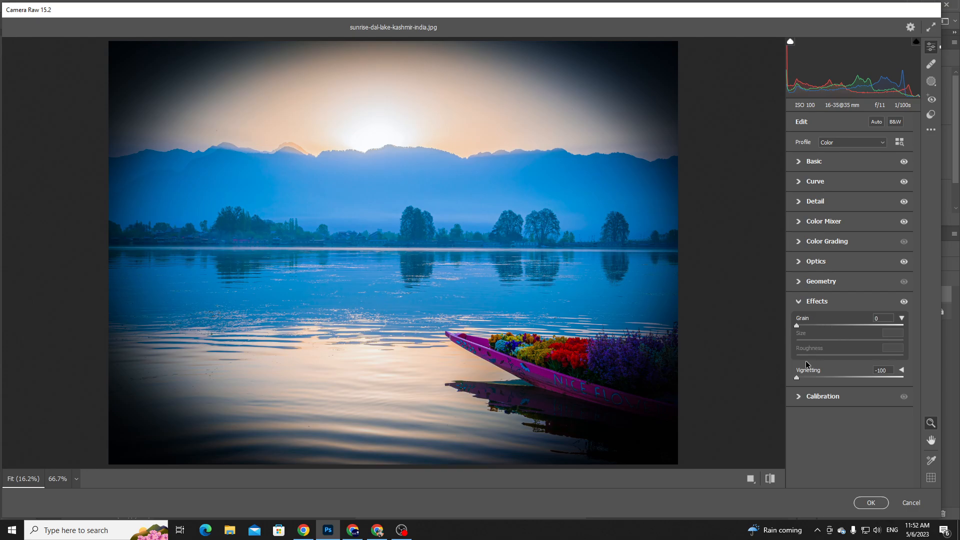
drag(800, 377, 933, 385)
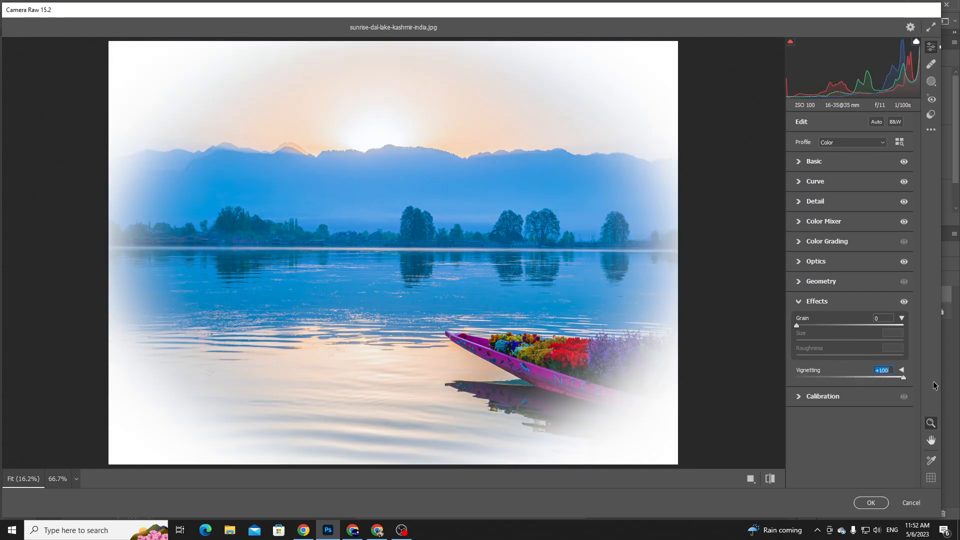
drag(883, 373, 769, 382)
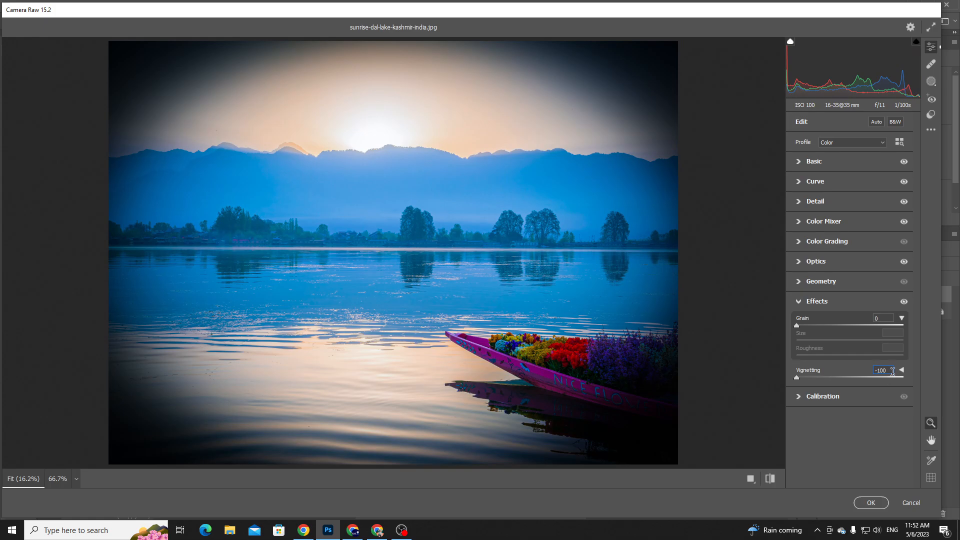
drag(888, 370, 835, 371)
text(0)
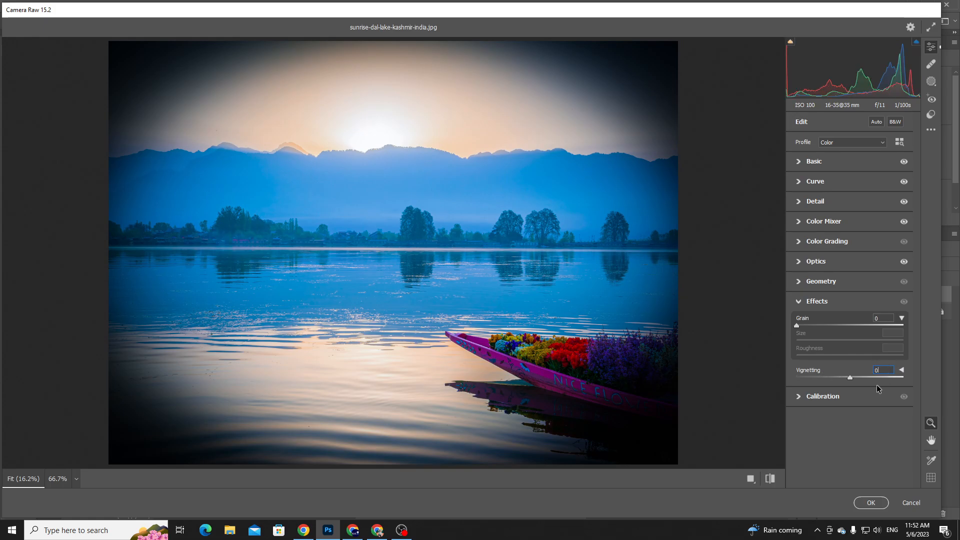
Collapse the Effects settings and open Calibration, keeping the process at Version 5 (Current).
click(798, 302)
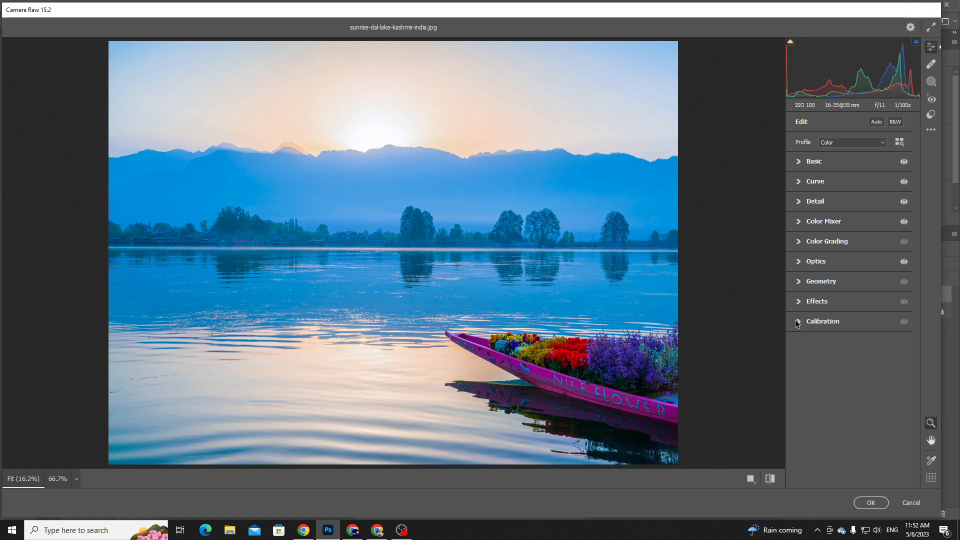
click(799, 322)
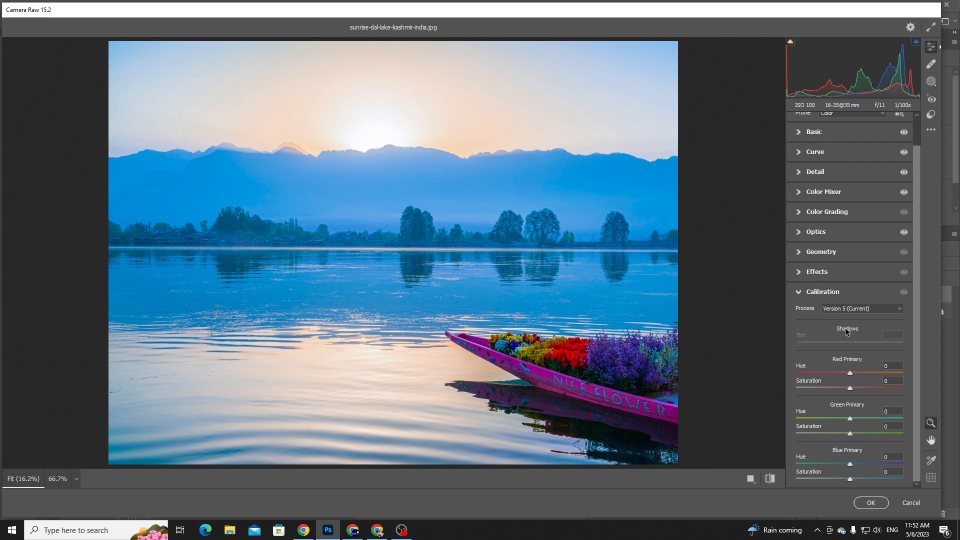
click(857, 308)
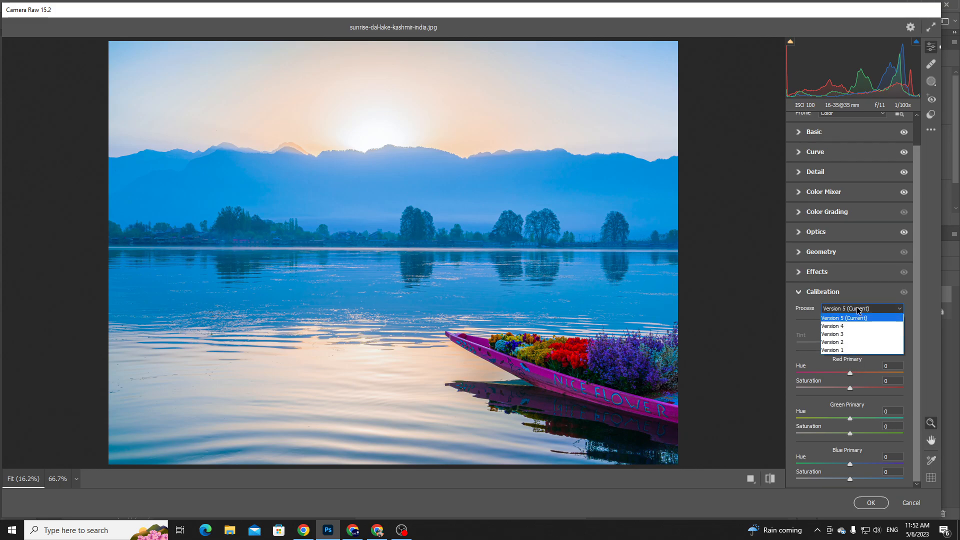
click(831, 319)
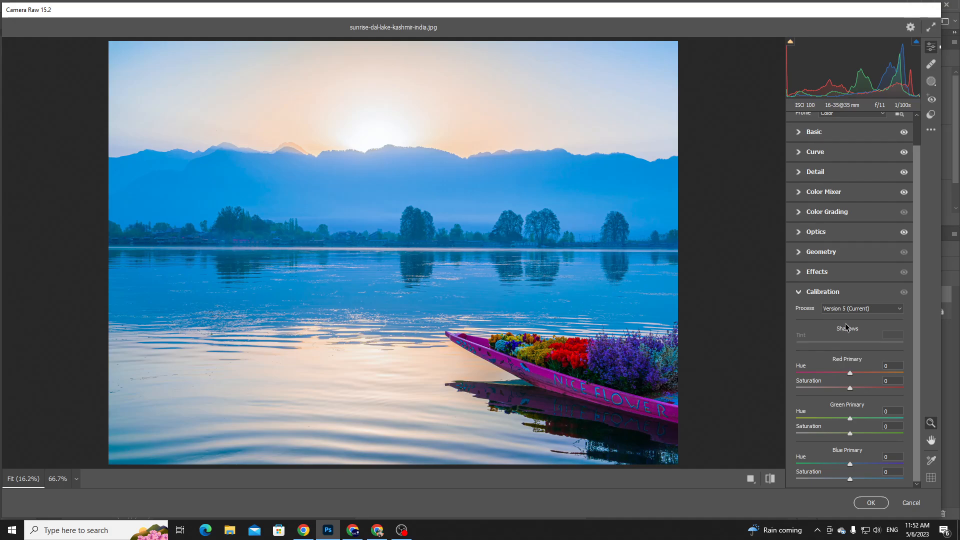
Try an older Calibration process version and return to Version 5 (Current).
click(864, 310)
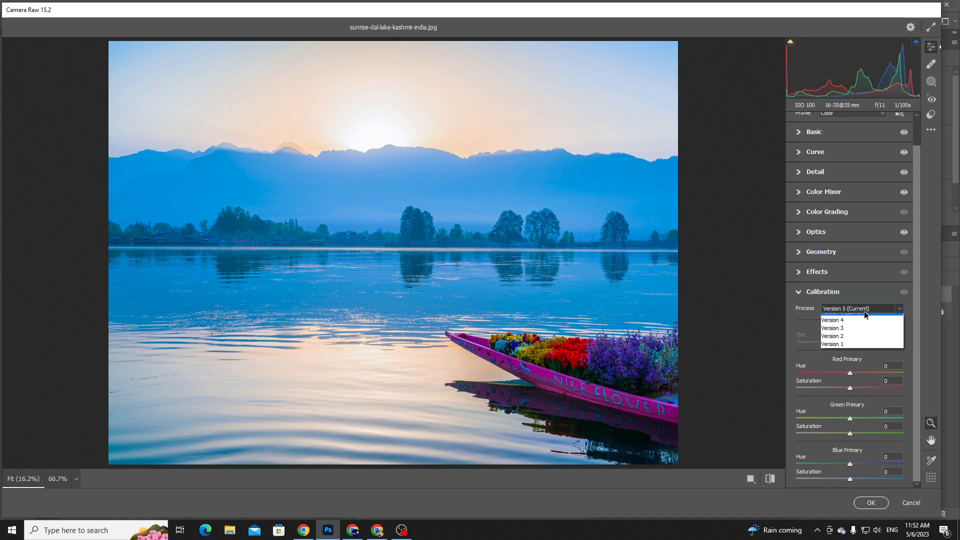
click(854, 337)
click(850, 308)
click(853, 319)
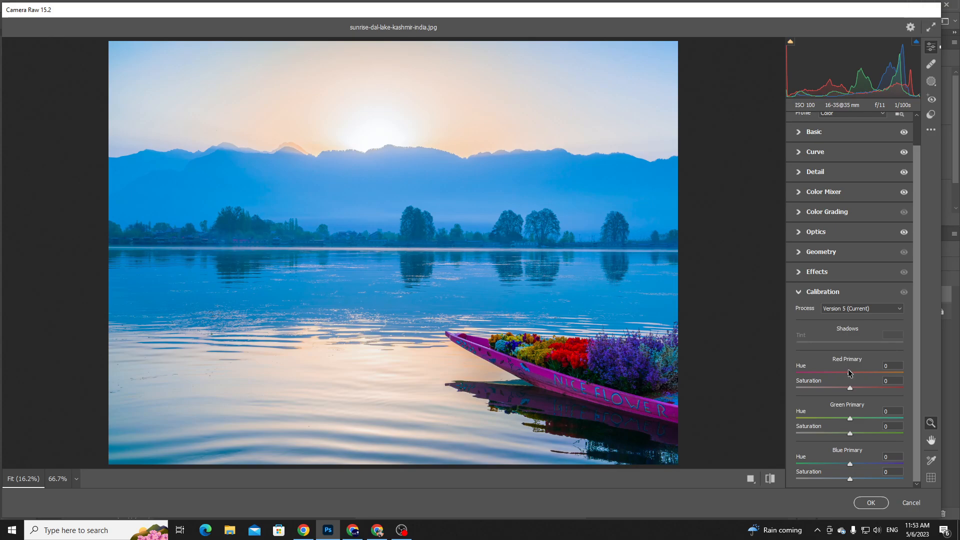
Try the Red Primary hue at -100 and -7 with saturation +88, comparing the boat's flowers and the whole photo.
click(574, 376)
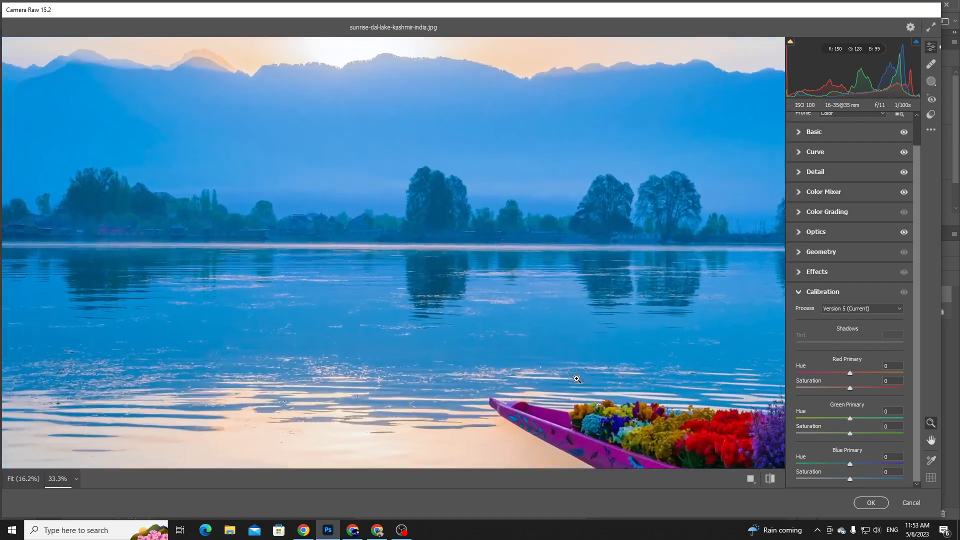
drag(535, 324, 270, 156)
key(ctrl+plus)
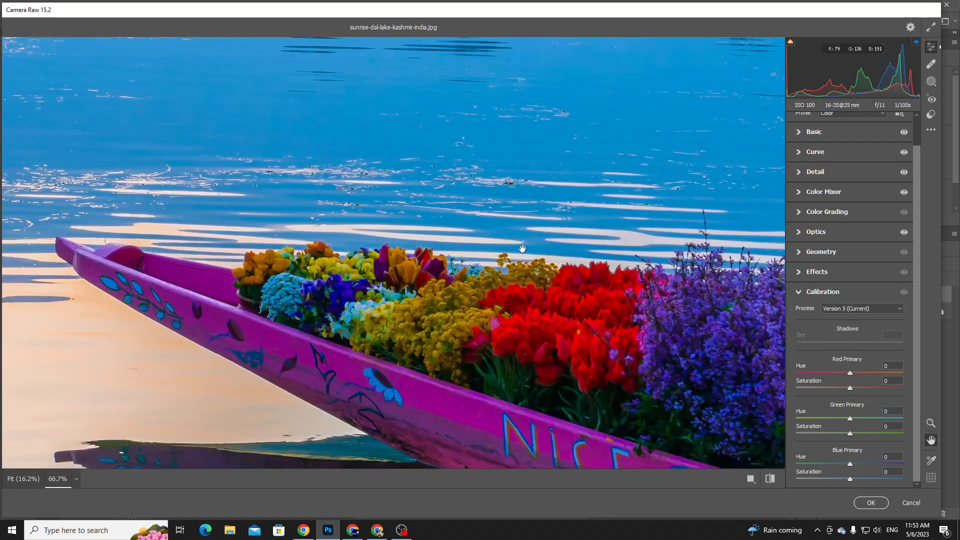
drag(522, 249, 495, 193)
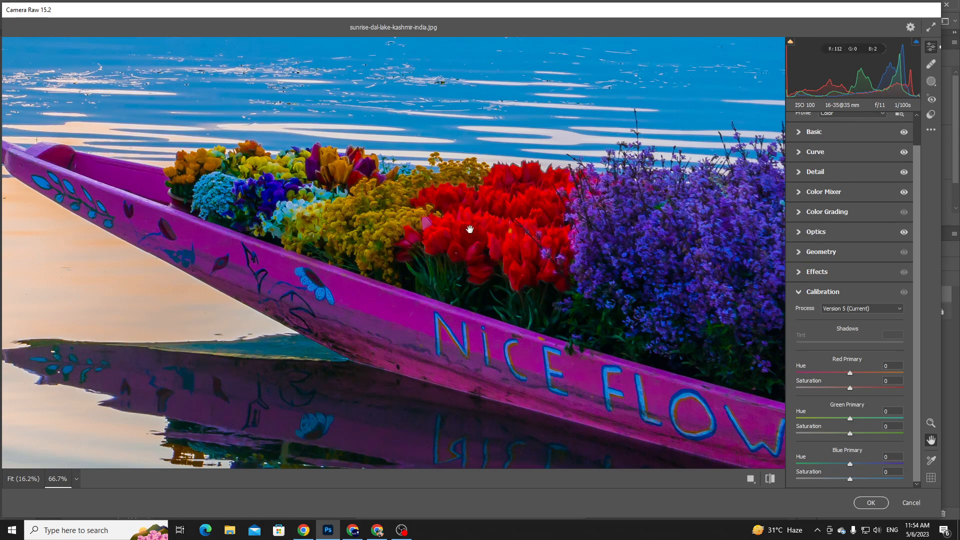
drag(847, 375, 784, 374)
key(ctrl+minus)
key(ctrl+minus)
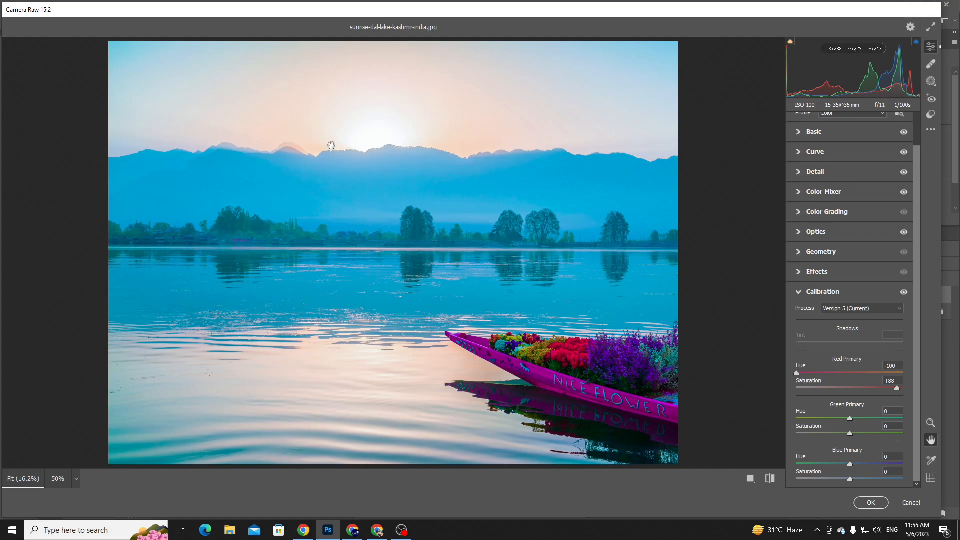
drag(805, 372, 846, 374)
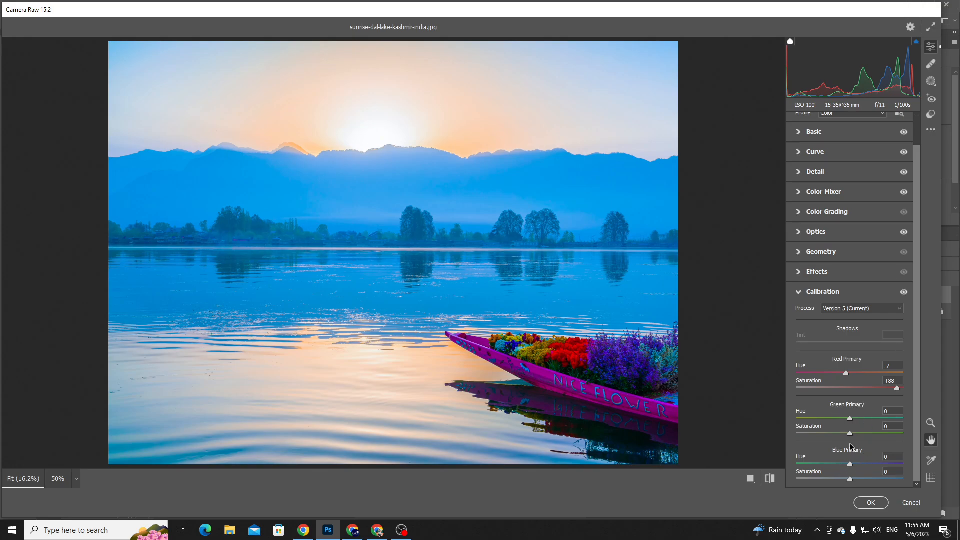
Reset the Red Primary saturation and hue to 0.
click(895, 381)
text(0)
key(shift+Tab)
text(0)
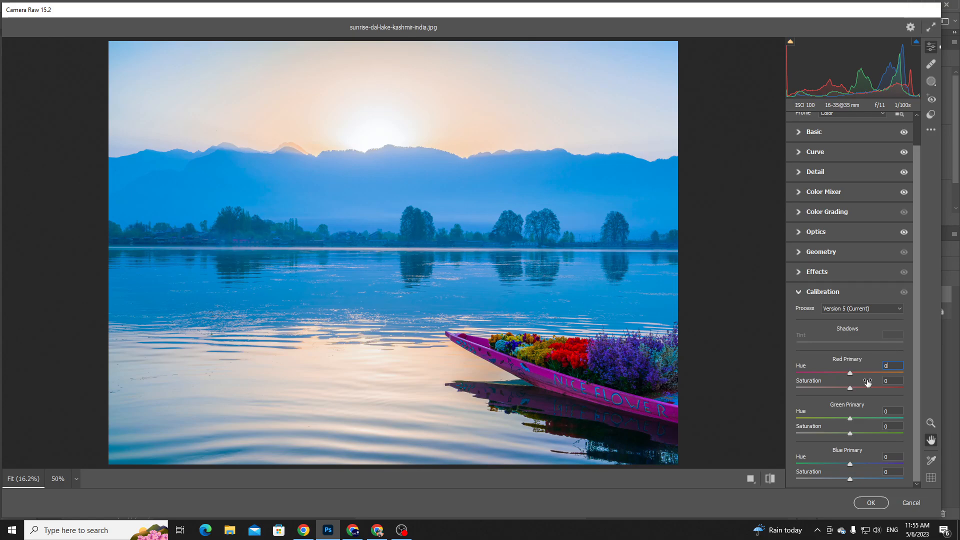
scroll(889, 202, up, 3)
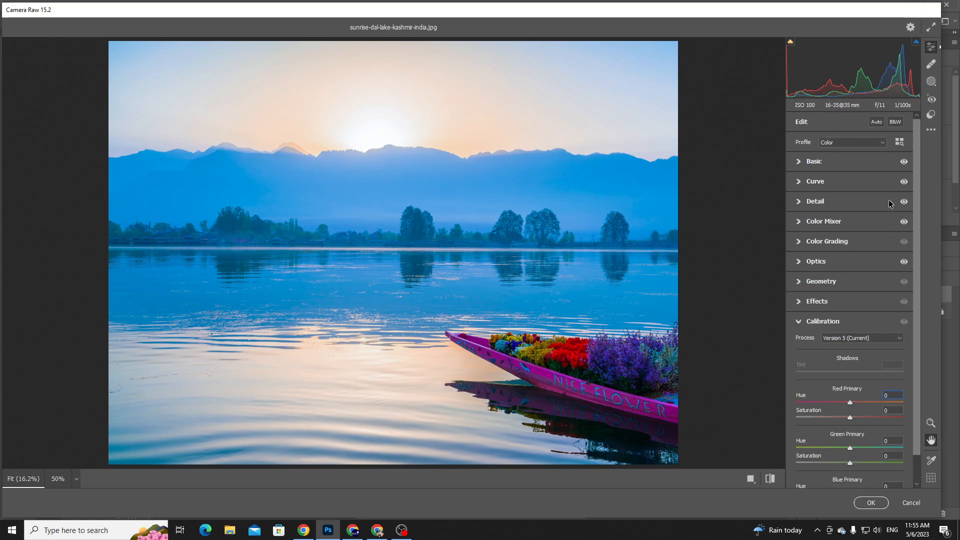
Try the Red Primary hue at its positive extreme and set it to -3.
scroll(869, 199, down, 3)
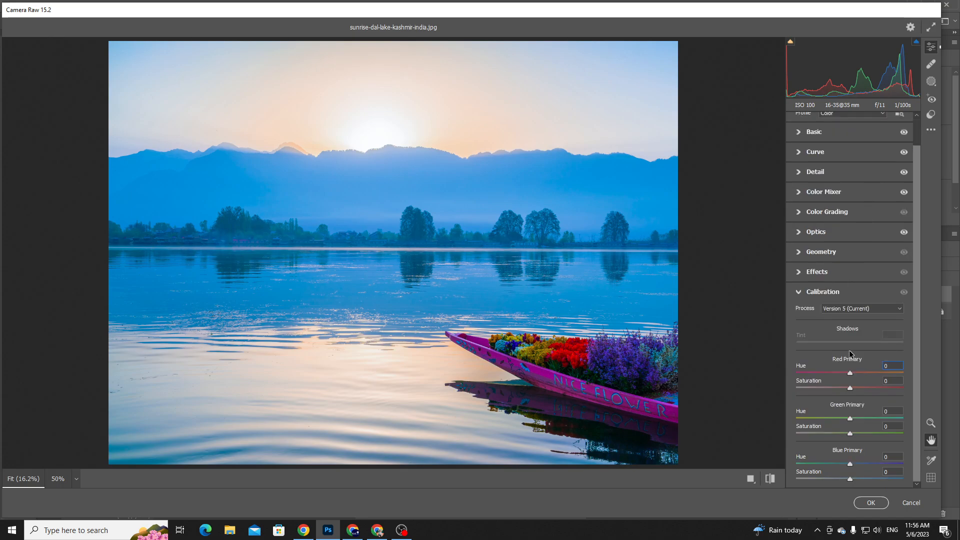
drag(849, 373, 903, 374)
drag(859, 374, 848, 373)
Try the Green Primary adjustments and a Blue Primary hue of -100, returning green to 0 and the blue hue to -1.
mouse_move(851, 420)
mouse_down()
mouse_move(909, 419)
mouse_move(851, 420)
mouse_up()
click(890, 411)
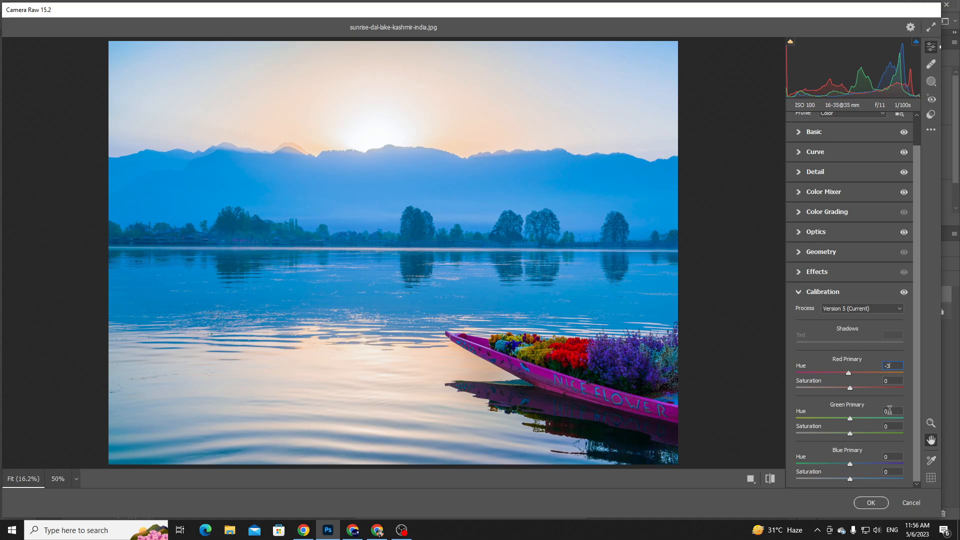
drag(855, 433, 899, 435)
double_click(874, 433)
drag(850, 464, 778, 470)
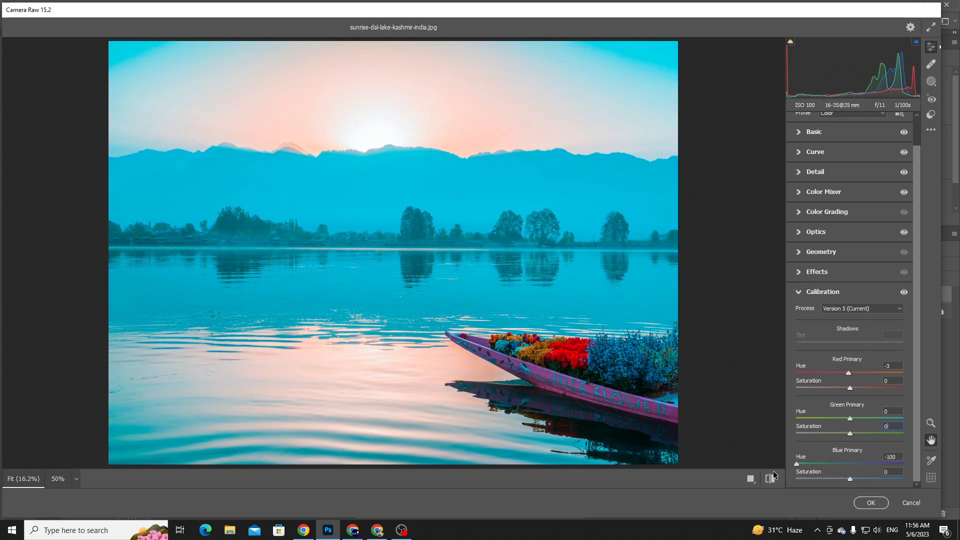
drag(773, 474, 852, 479)
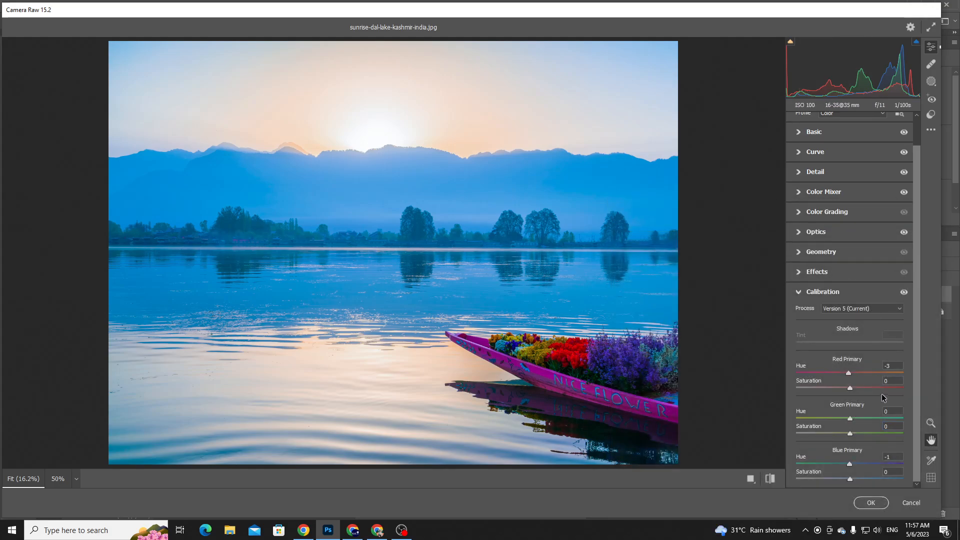
Try Green Primary hue +100 and saturation -100 with Blue Primary saturation +100 and hues of -87 and +7.
drag(849, 421, 936, 414)
drag(850, 464, 943, 478)
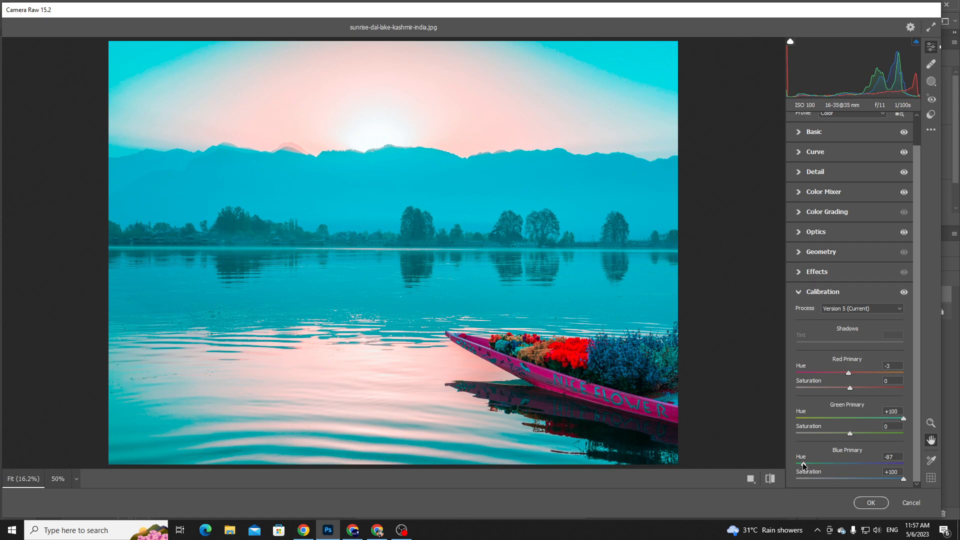
drag(804, 464, 855, 466)
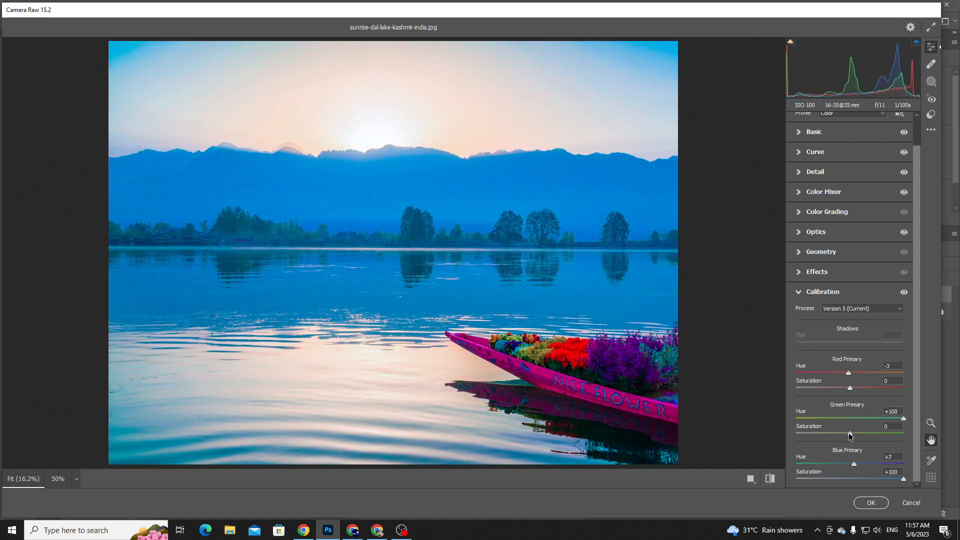
drag(850, 433, 705, 431)
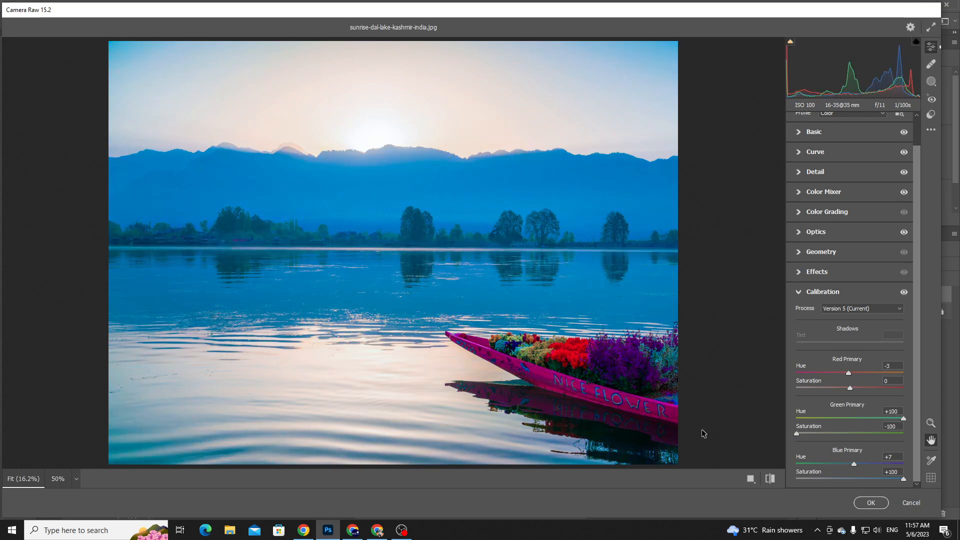
Reset the Green Primary saturation and hue to 0.
click(893, 426)
text(0)
key(Return)
click(892, 411)
text(0)
key(Return)
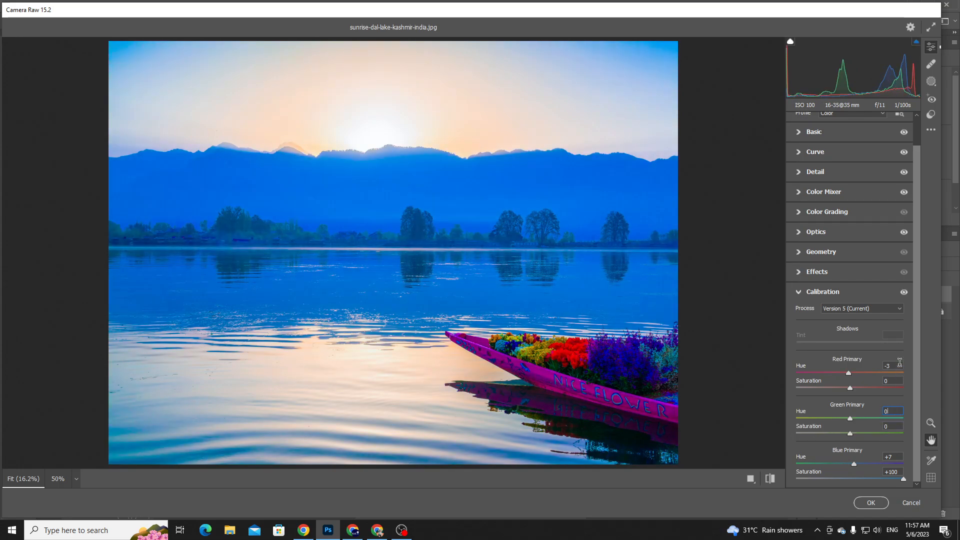
Reset the Red Primary hue and the Blue Primary hue and saturation to 0.
click(893, 365)
text(0)
key(Return)
click(892, 457)
text(0)
key(Return)
click(882, 472)
text(0)
key(Return)
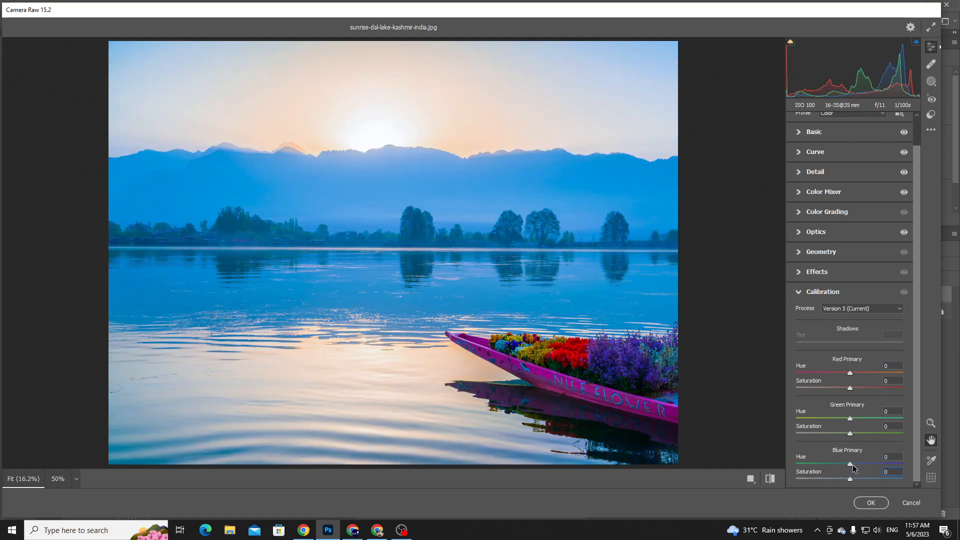
Try a Blue Primary hue of -4, return it to 0, and set the blue saturation to +21.
mouse_move(850, 464)
mouse_down()
mouse_move(863, 465)
mouse_move(849, 464)
mouse_up()
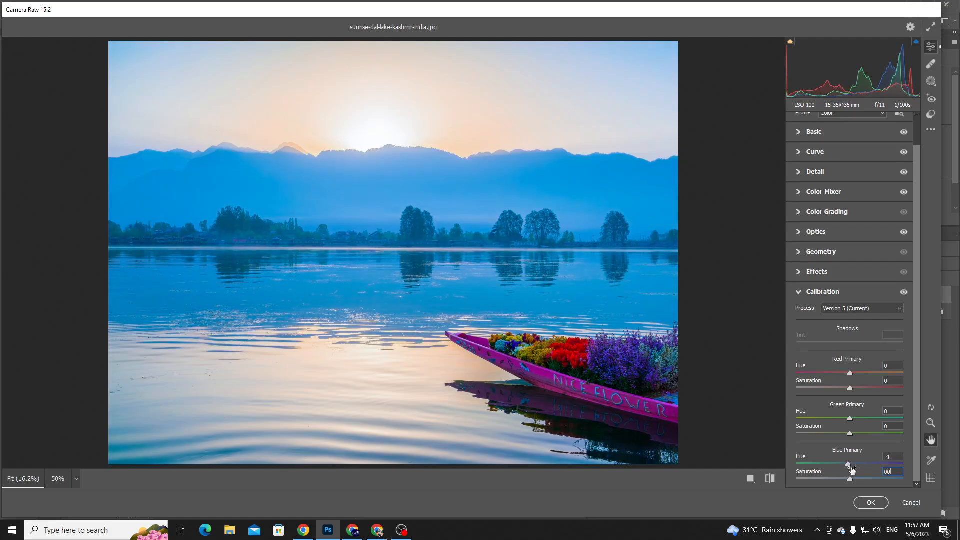
click(891, 456)
text(0)
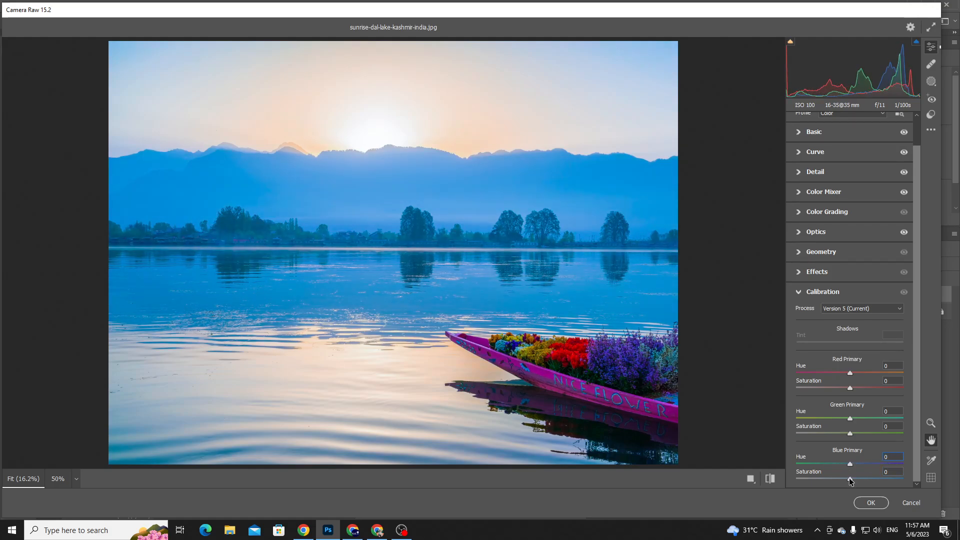
drag(850, 478, 865, 479)
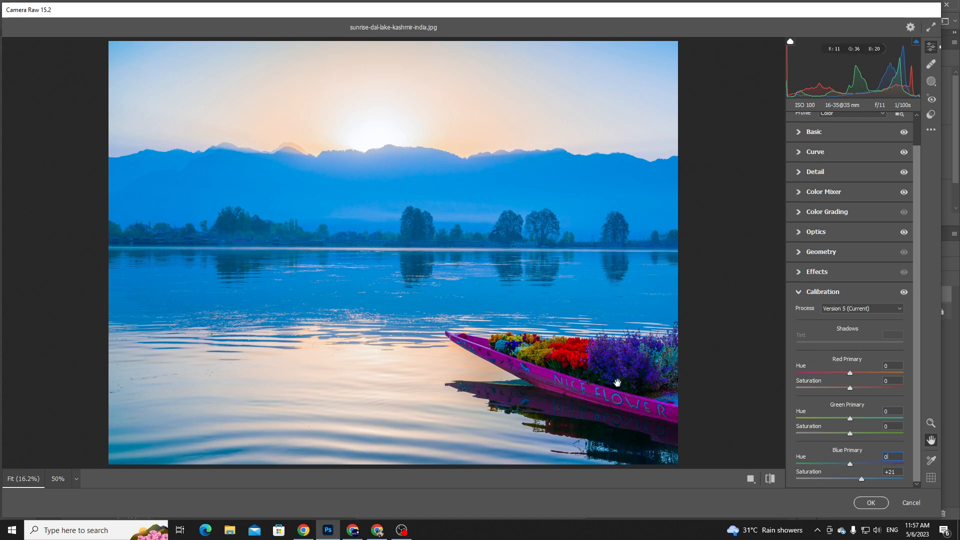
Try Red Primary hue +100 and return it to 0, set red saturation to +10 and slightly raise green saturation.
drag(850, 373, 913, 374)
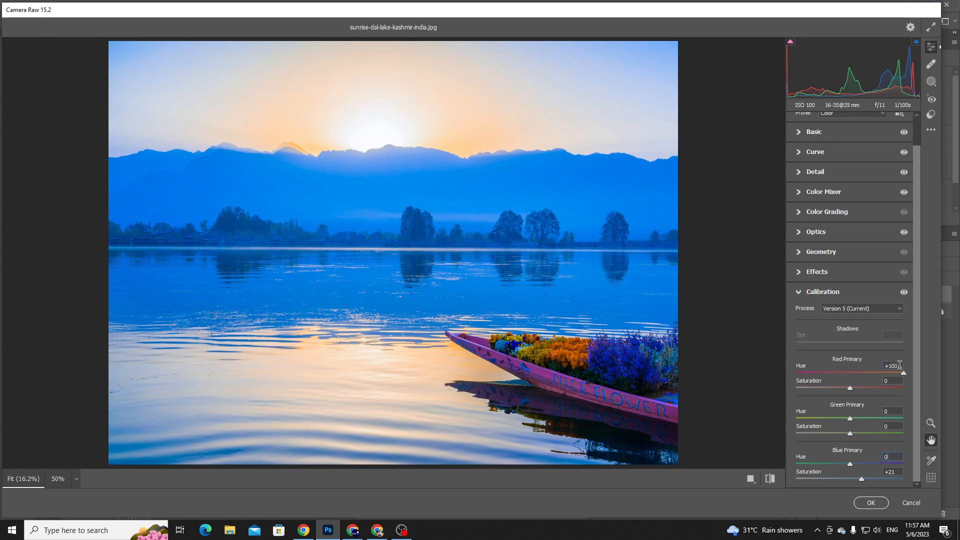
text(0)
drag(899, 365, 857, 389)
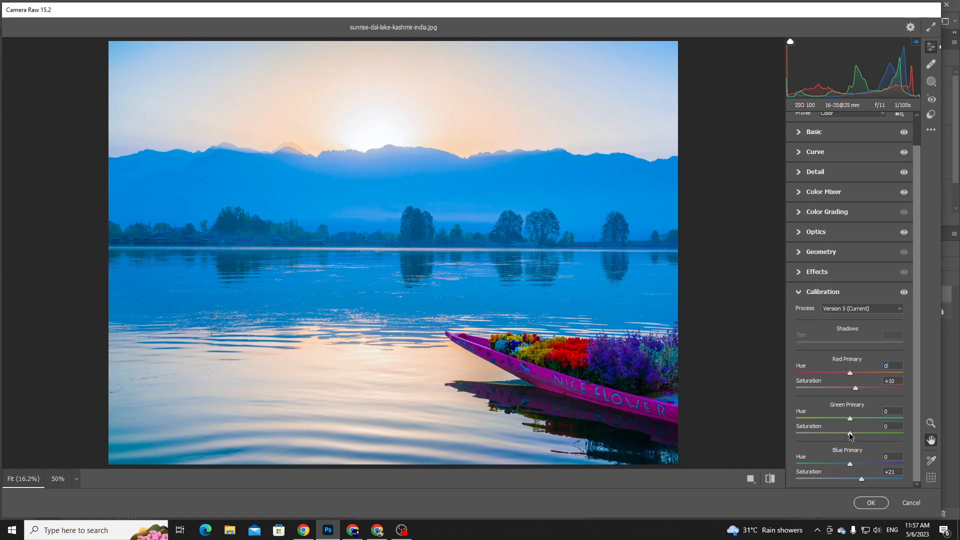
drag(850, 434, 858, 434)
click(800, 292)
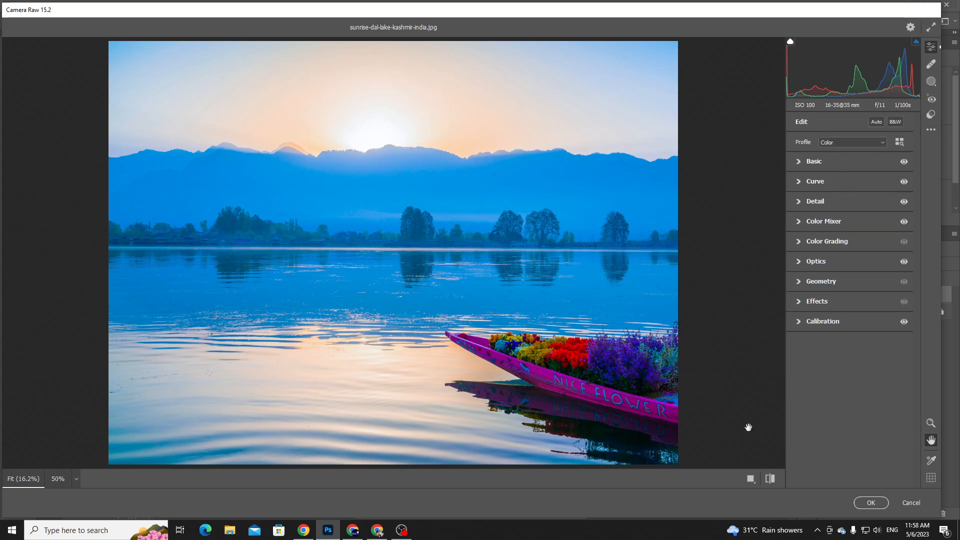
Compare the photo with its default settings, restore the current settings and apply the Camera Raw edits.
click(770, 479)
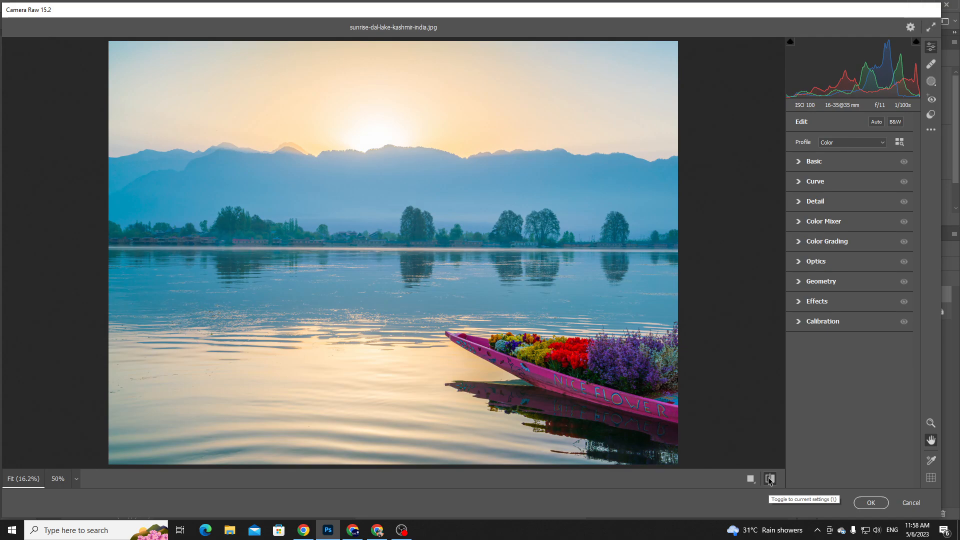
click(769, 479)
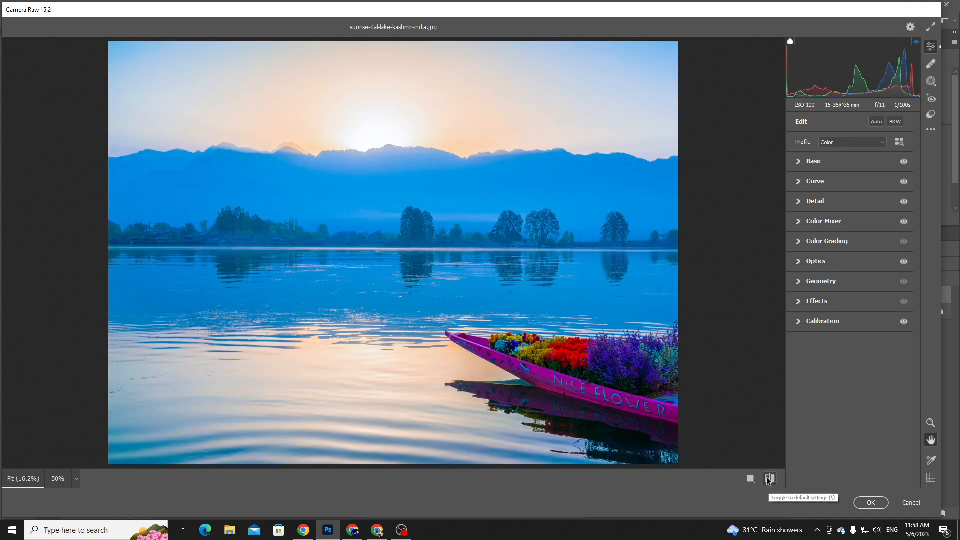
click(871, 502)
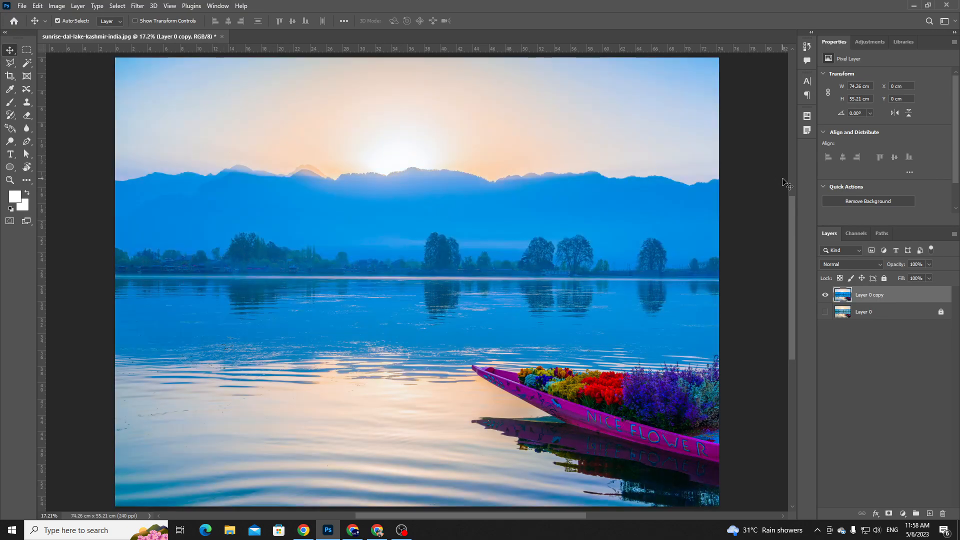
Make Layer 0 visible and switch Layer 0 copy off and on to compare the original with the edited photo.
click(826, 311)
click(825, 295)
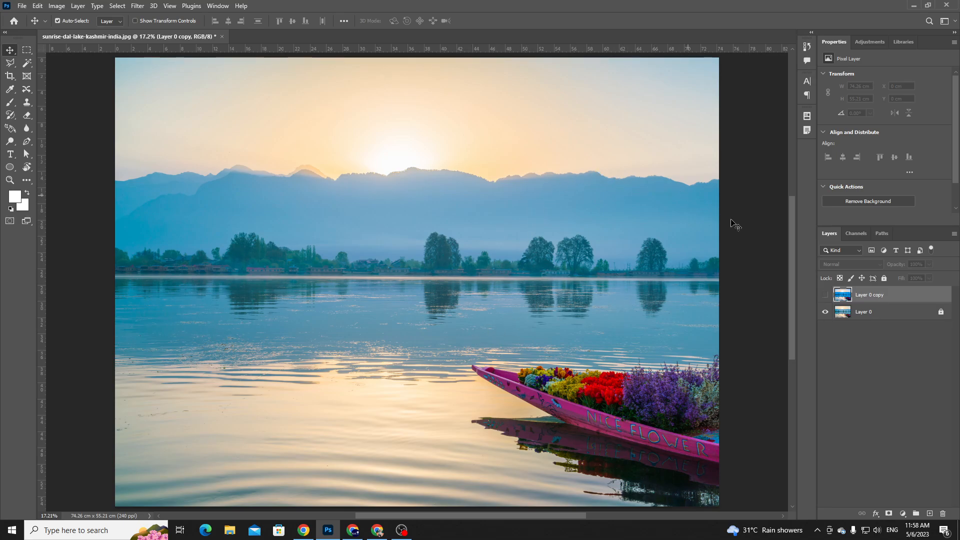
click(826, 296)
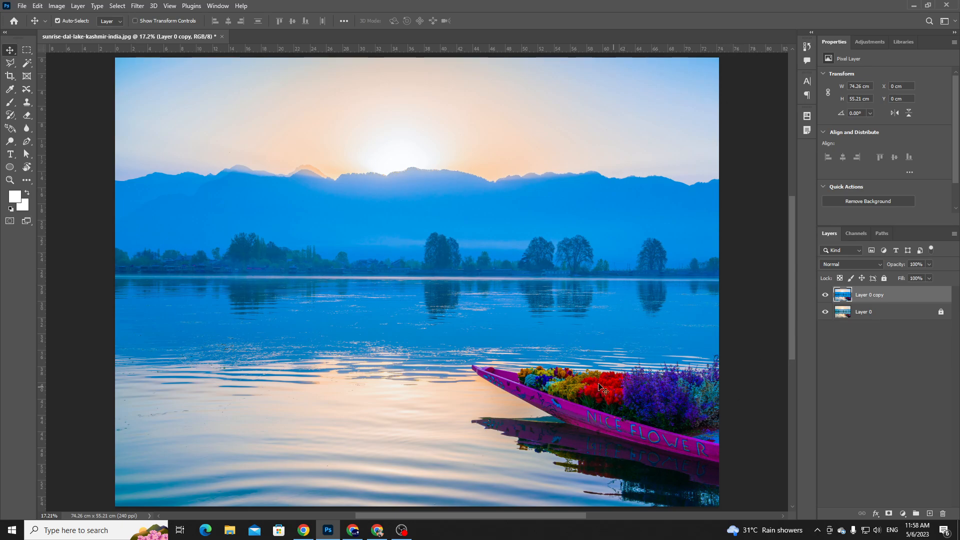
Examine the boat's flowers up close, comparing them with Layer 0 copy hidden and shown, and return to the whole photo.
key(ctrl+space)
drag(544, 376, 716, 439)
mouse_move(651, 418)
mouse_down()
mouse_move(623, 392)
mouse_move(632, 455)
mouse_up()
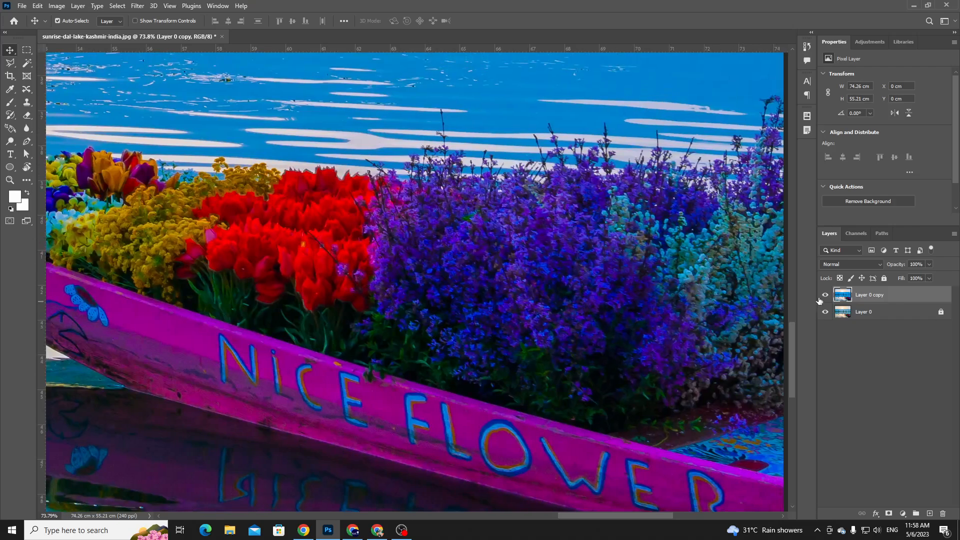
click(825, 295)
click(825, 296)
click(826, 296)
click(826, 296)
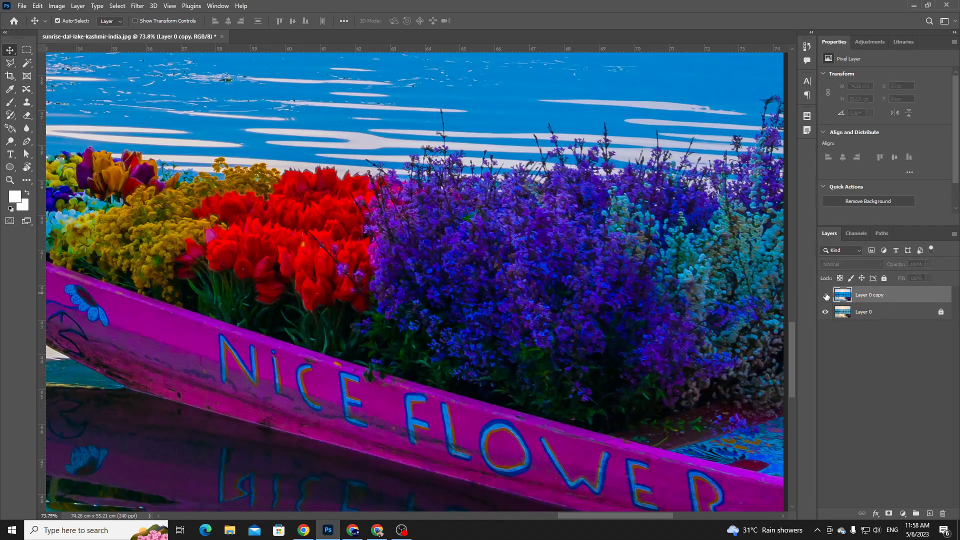
click(826, 296)
click(826, 296)
scroll(607, 283, down, 8)
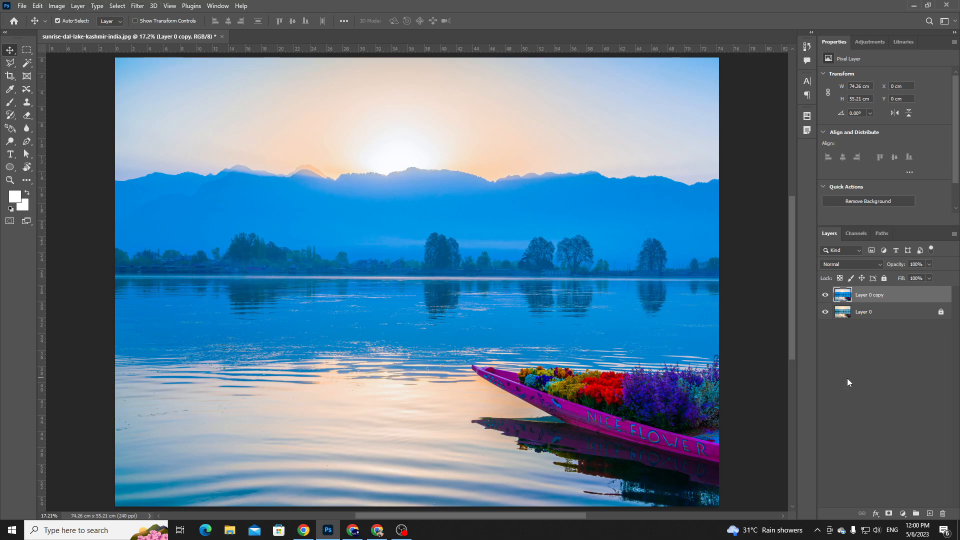
Try a Hue/Saturation adjustment layer above Layer 0 copy with hue +100 and saturation -25.
click(903, 514)
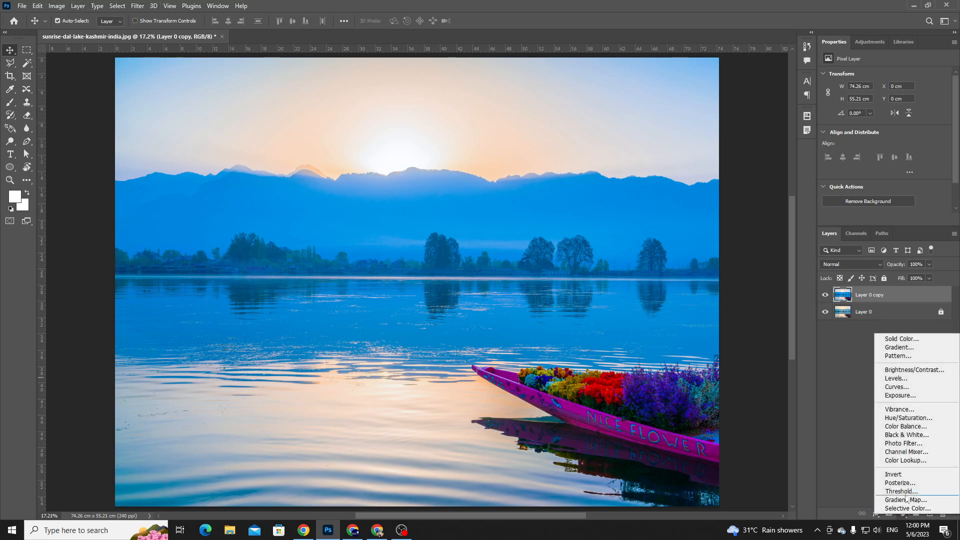
click(900, 417)
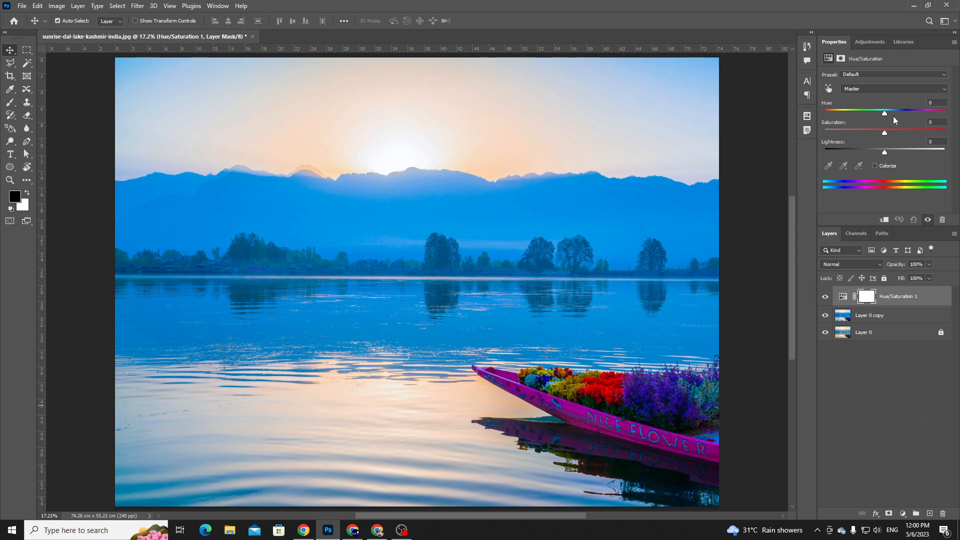
mouse_move(885, 113)
mouse_down()
mouse_move(925, 113)
mouse_move(907, 133)
mouse_move(930, 128)
mouse_move(869, 118)
mouse_up()
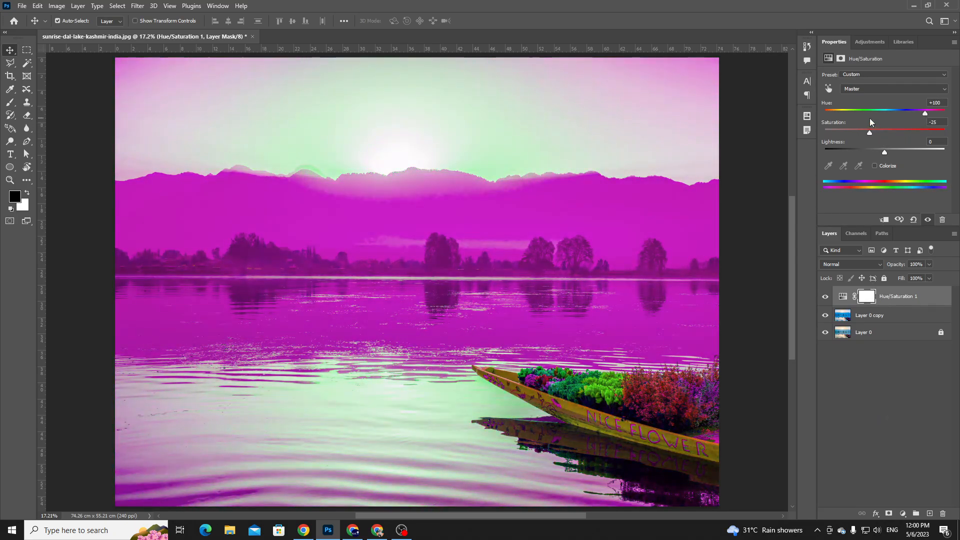
Paint black on the Hue/Saturation layer's mask over the lake and boat with the Brush, and delete the adjustment layer.
click(865, 297)
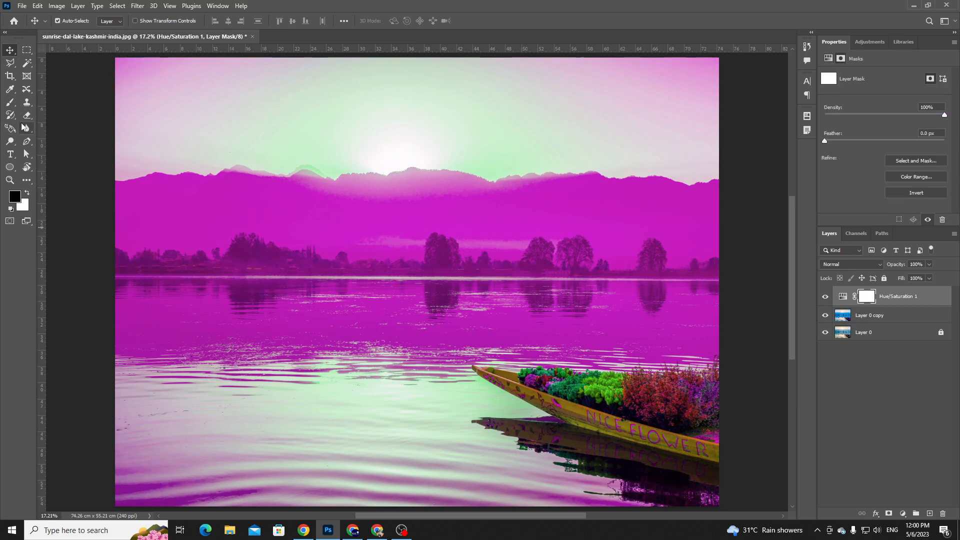
click(10, 102)
mouse_move(496, 390)
mouse_down()
mouse_move(543, 391)
mouse_move(517, 356)
mouse_move(761, 450)
mouse_move(703, 317)
mouse_move(79, 336)
mouse_up()
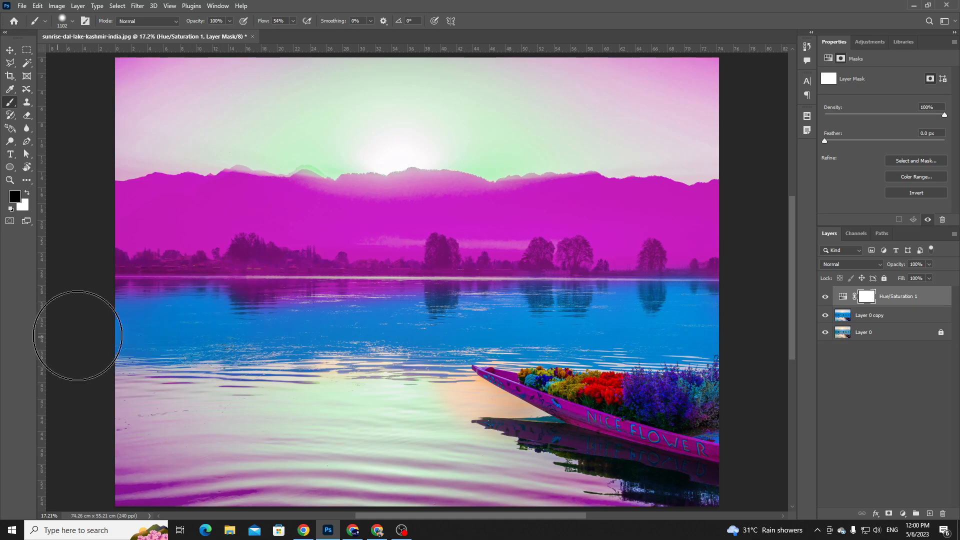
mouse_move(283, 445)
mouse_down()
mouse_move(279, 519)
mouse_move(718, 467)
mouse_up()
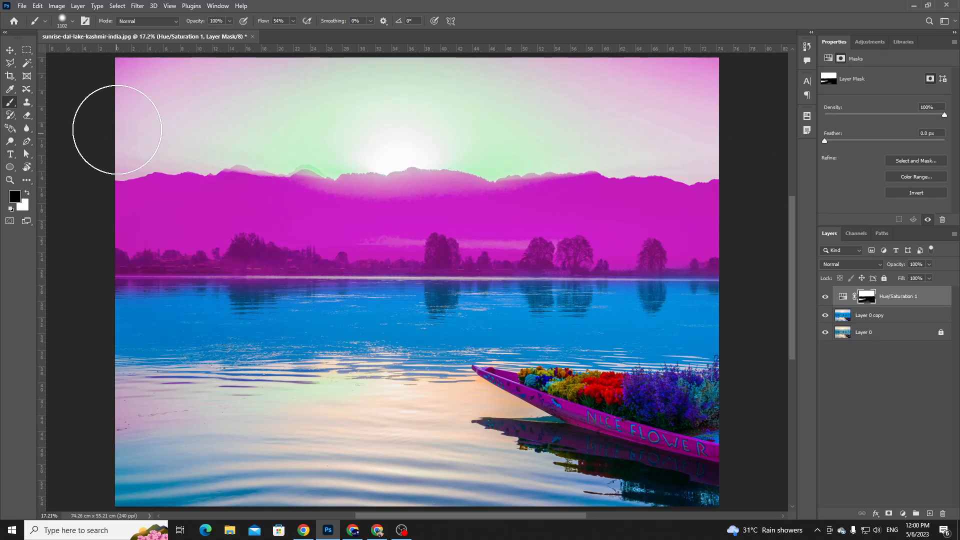
mouse_move(113, 128)
mouse_down()
mouse_move(439, 31)
mouse_move(552, 47)
mouse_move(608, 76)
mouse_move(150, 110)
mouse_move(548, 142)
mouse_move(733, 133)
mouse_move(22, 108)
mouse_up()
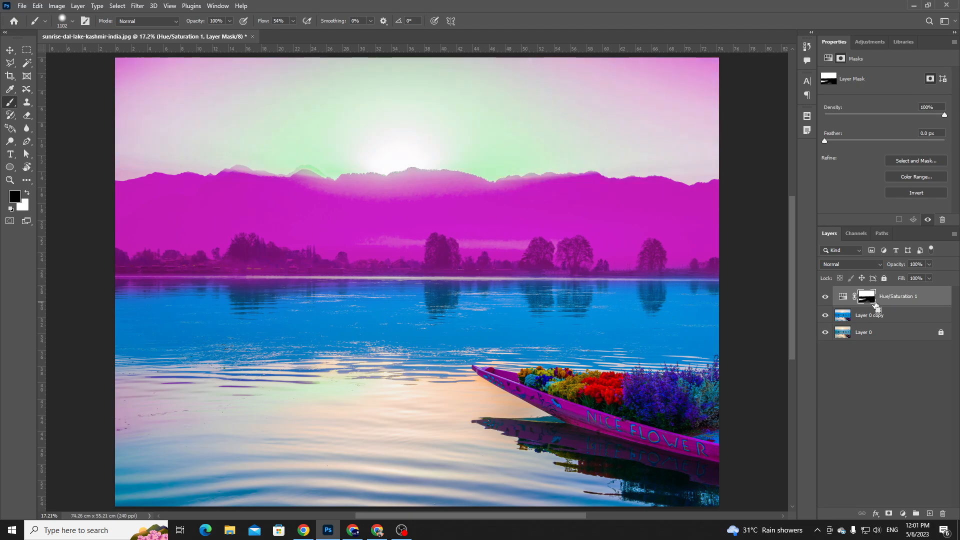
key(Delete)
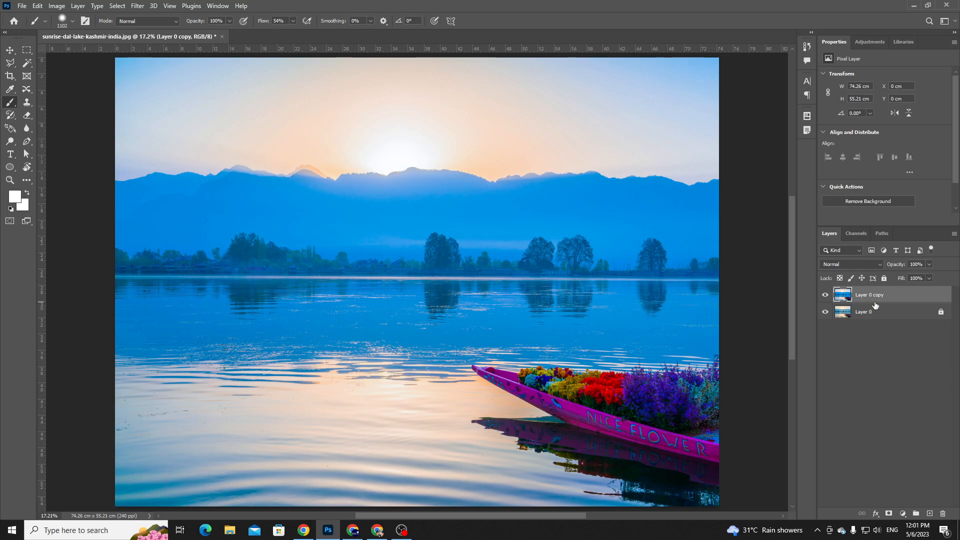